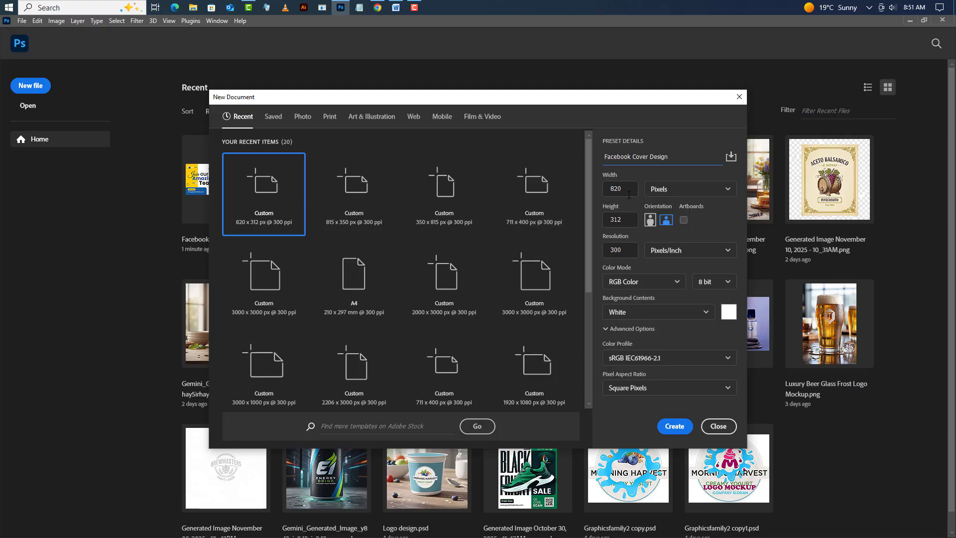
- Create a new document named Facebook Cover Design, 820 x 312 px at 300 pixels/inch, RGB Color with a white background
{"action": "left_click", "coordinate": [631, 193]}
{"action": "key", "text": "Tab"}
{"action": "key", "text": "Tab"}
{"action": "left_click", "coordinate": [679, 427]}
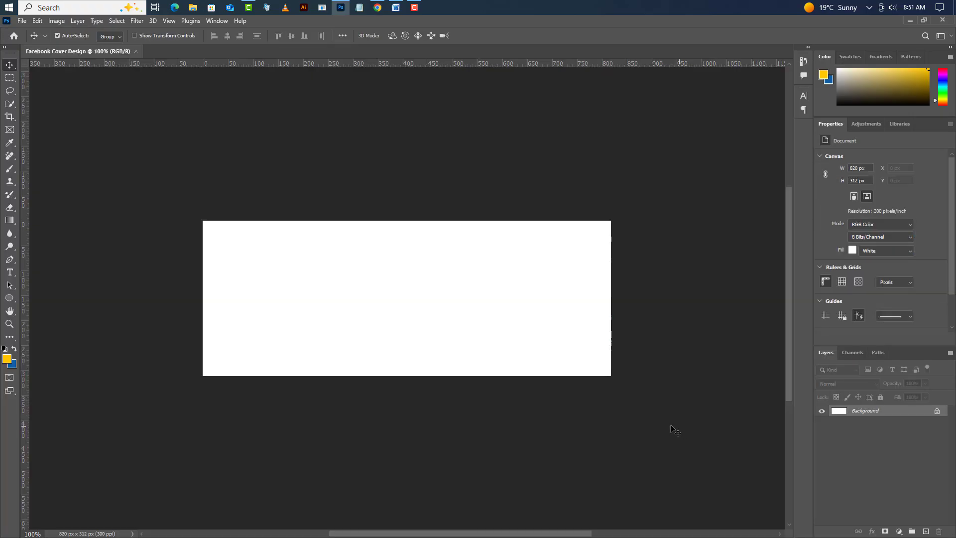
- Resize the image proportionally to a width of 3000 px
{"action": "left_click", "coordinate": [55, 22]}
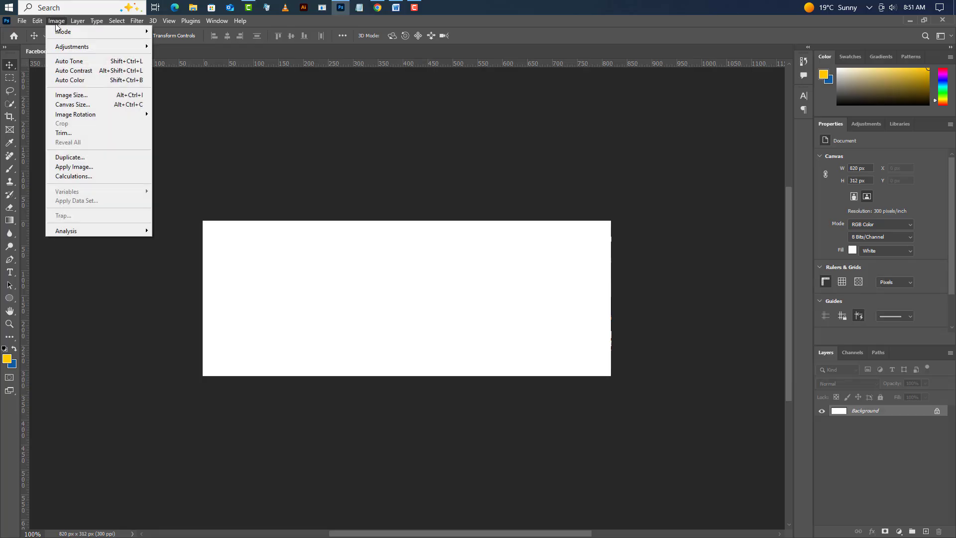
{"action": "left_click", "coordinate": [82, 95]}
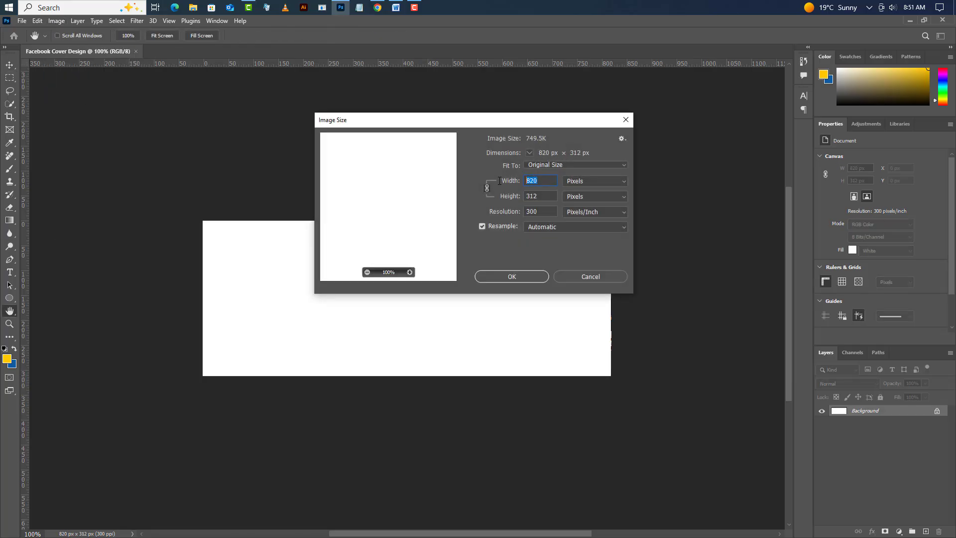
{"action": "type", "text": "3000"}
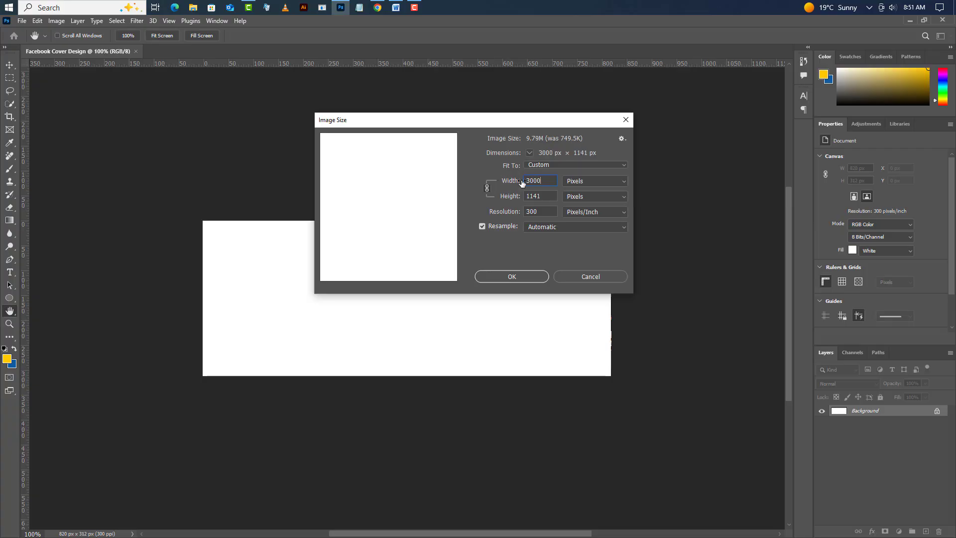
{"action": "left_click", "coordinate": [527, 278]}
{"action": "key", "text": "v"}
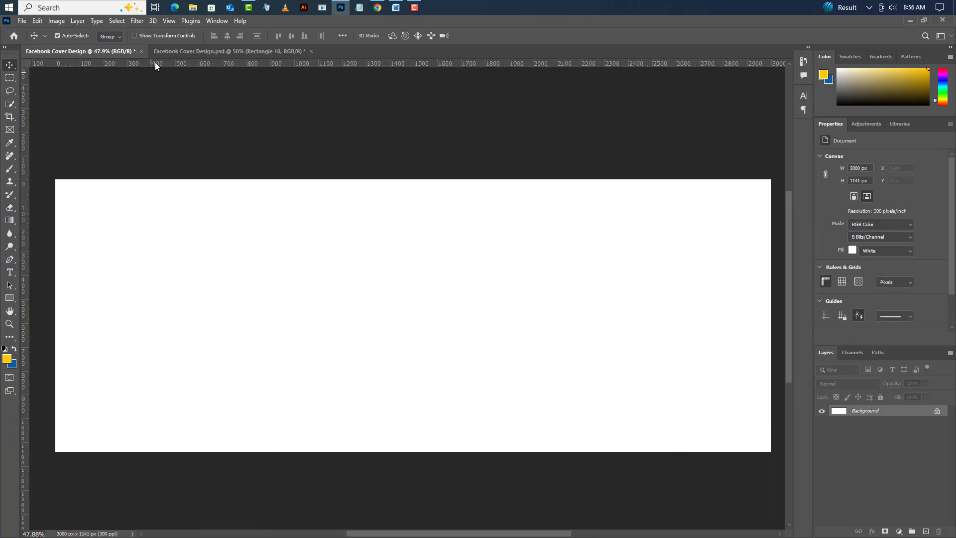
- Add a new guide layout with 75 px margins on all four sides of the canvas
{"action": "left_click", "coordinate": [169, 21]}
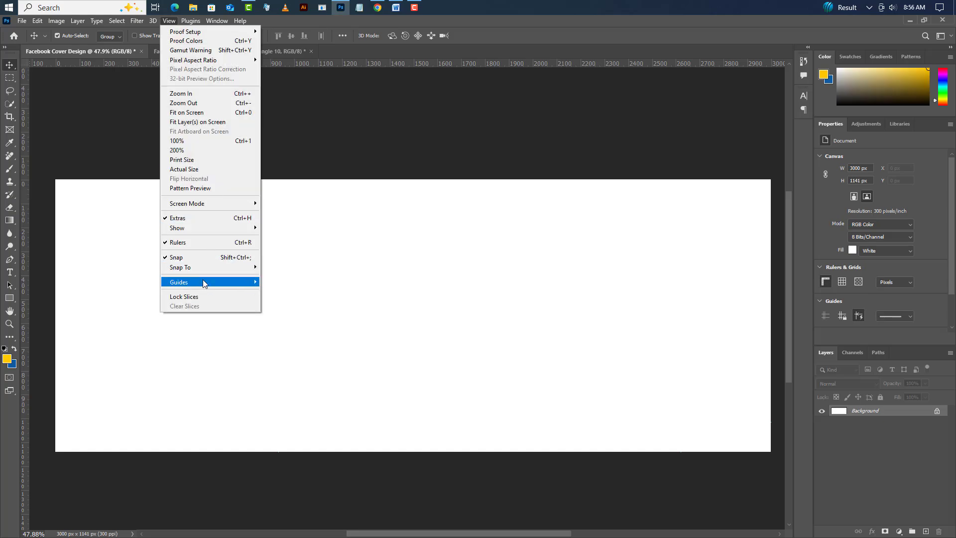
{"action": "mouse_move", "coordinate": [237, 284]}
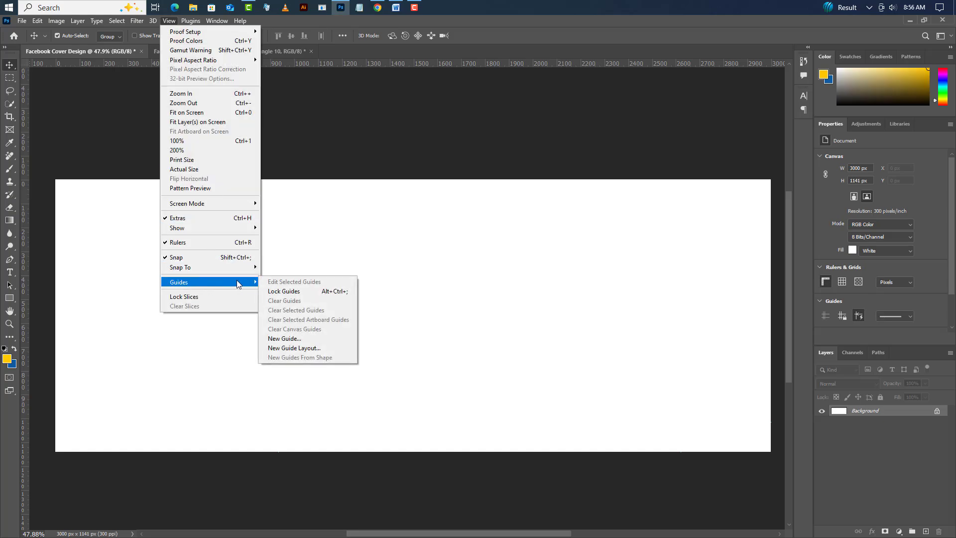
{"action": "left_click", "coordinate": [292, 349]}
{"action": "left_click", "coordinate": [605, 311]}
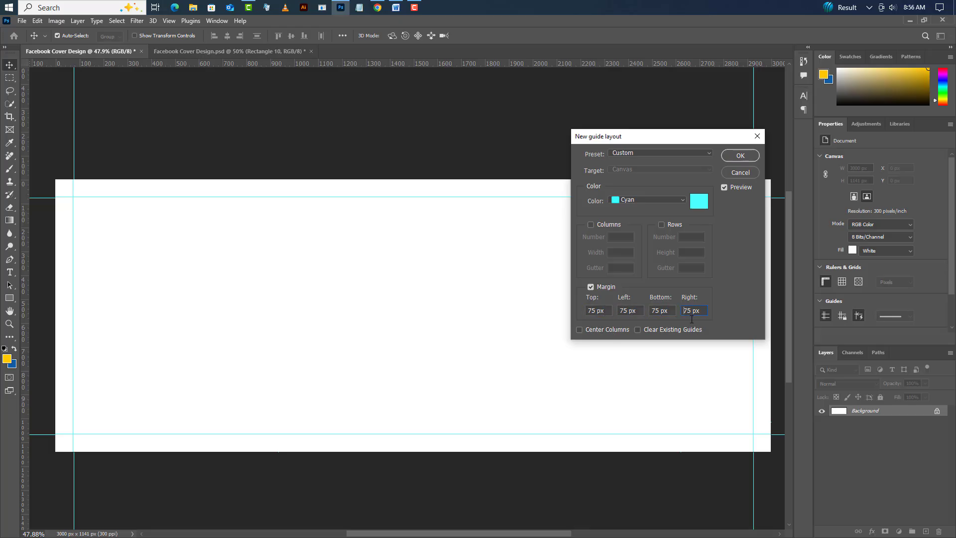
{"action": "left_click", "coordinate": [742, 155]}
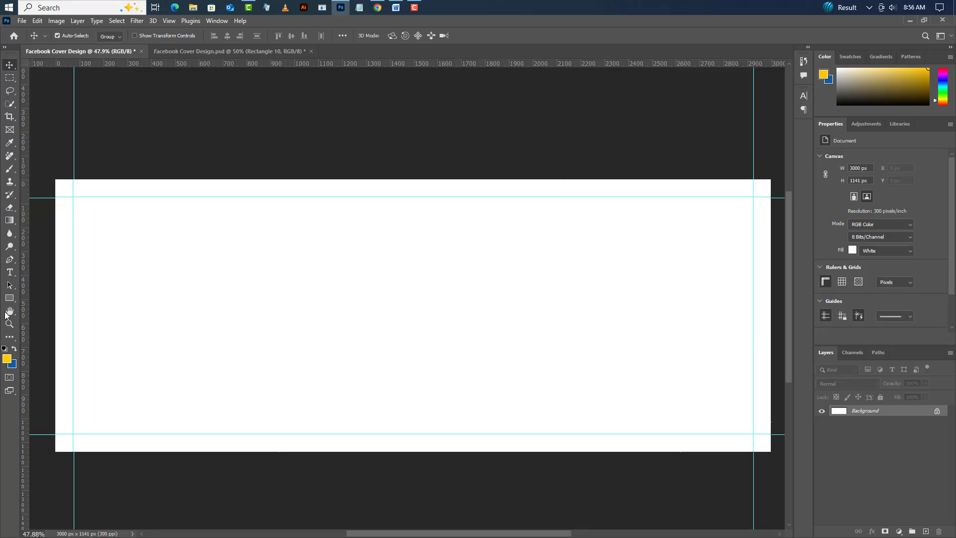
- Draw a rectangle shape on the canvas and set its size to 1740 px wide and 920 px high
{"action": "left_click", "coordinate": [7, 300]}
{"action": "right_click", "coordinate": [10, 301]}
{"action": "left_click", "coordinate": [30, 295]}
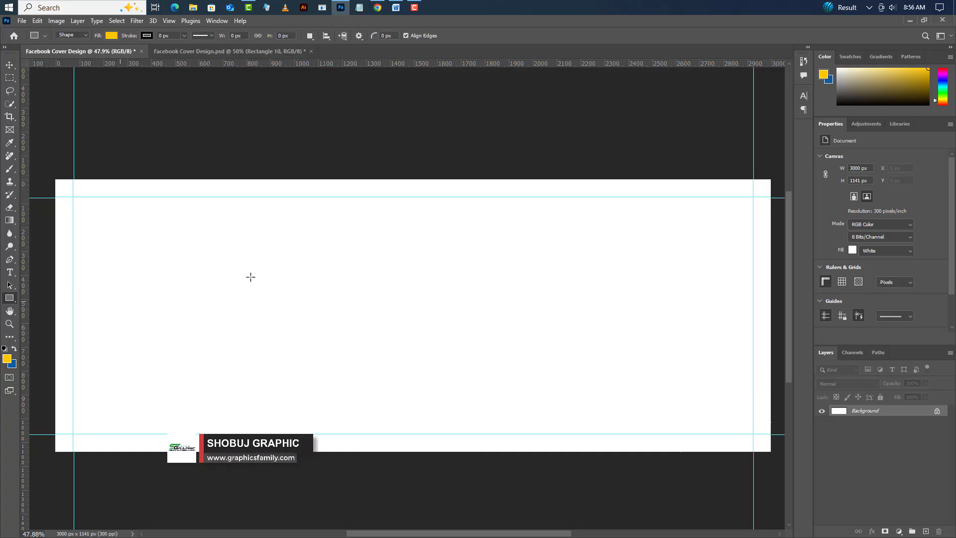
{"action": "left_click_drag", "start_coordinate": [215, 226], "coordinate": [622, 425]}
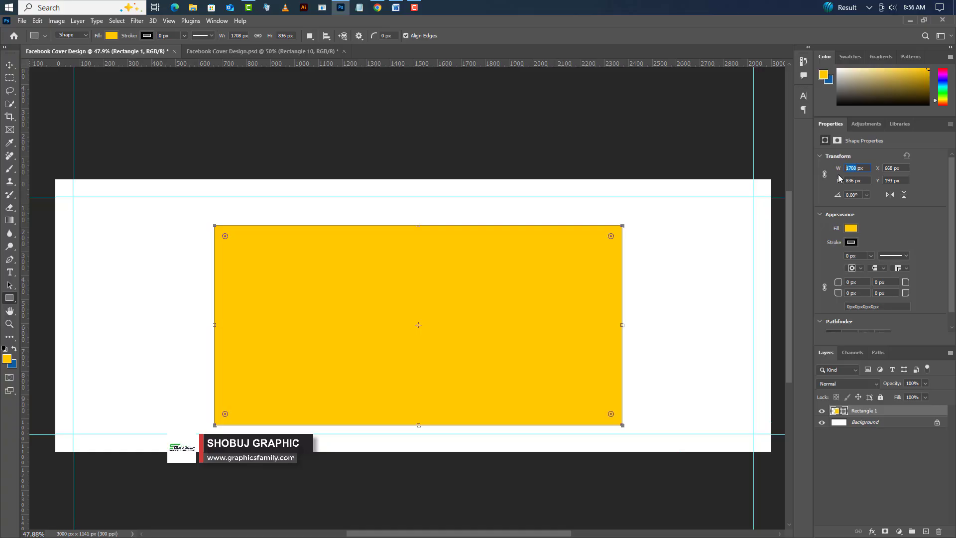
{"action": "type", "text": "174"}
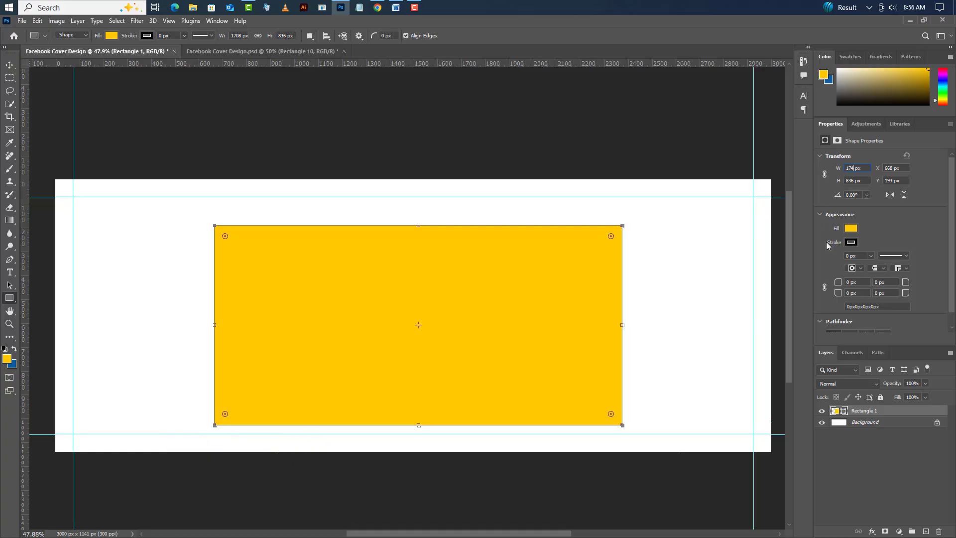
{"action": "key", "text": "Tab"}
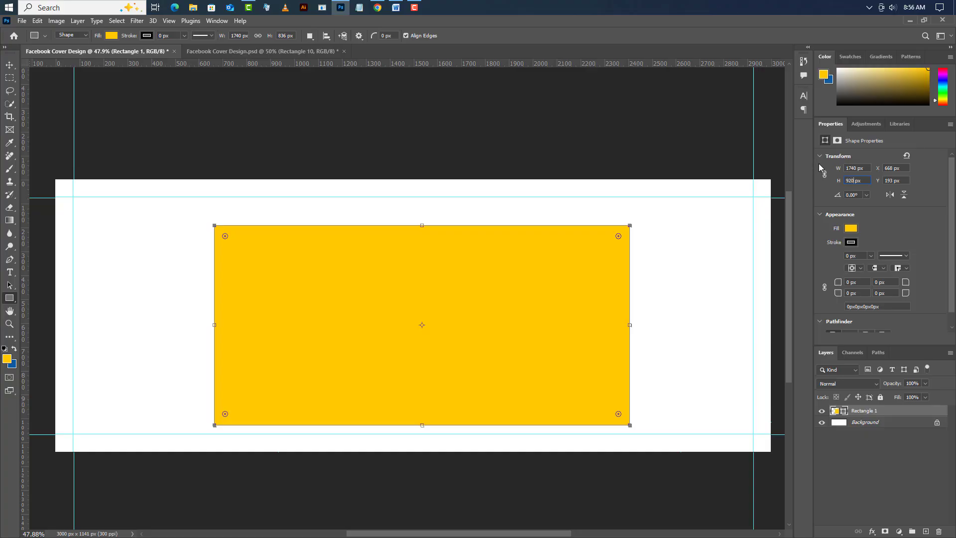
{"action": "type", "text": "920"}
{"action": "key", "text": "Return"}
- Change the rectangle's fill color to blue #105ba0
{"action": "double_click", "coordinate": [840, 420]}
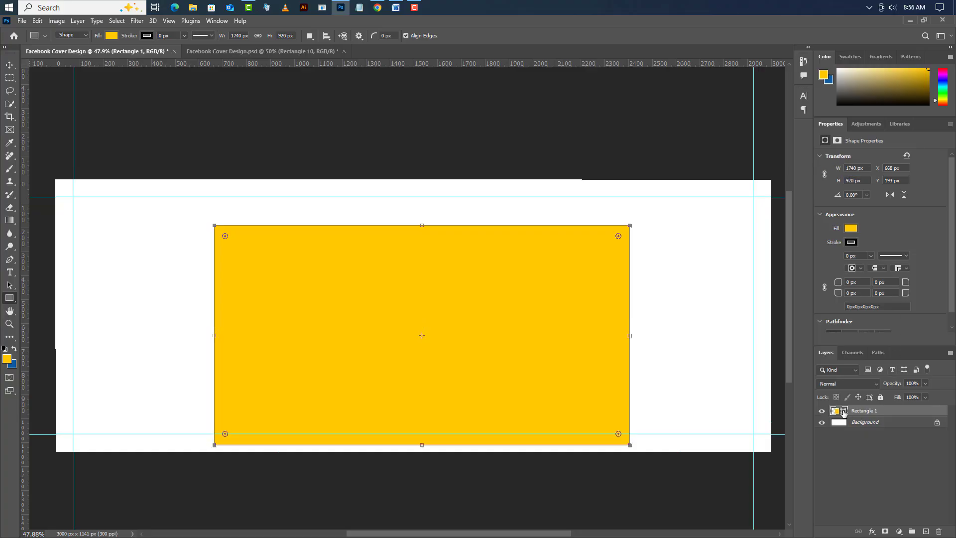
{"action": "type", "text": "105ba0"}
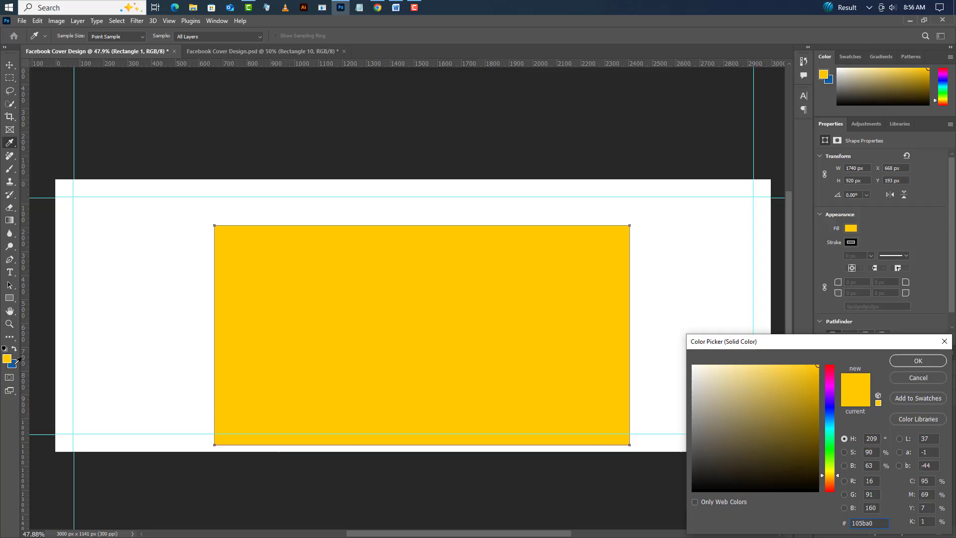
{"action": "left_click", "coordinate": [919, 360]}
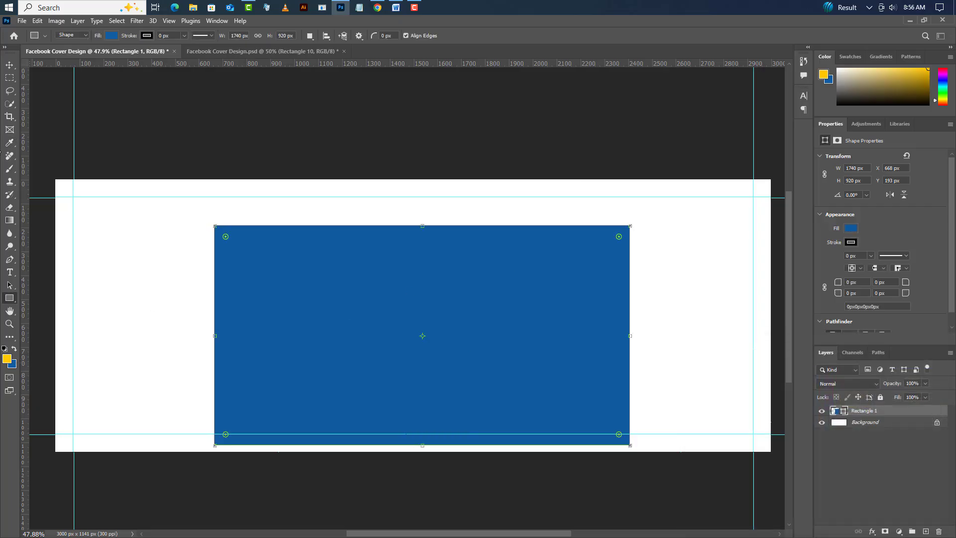
- Align the blue rectangle to the canvas's right edge and vertical center using a full-canvas selection, and clear the selection
{"action": "left_click", "coordinate": [116, 21]}
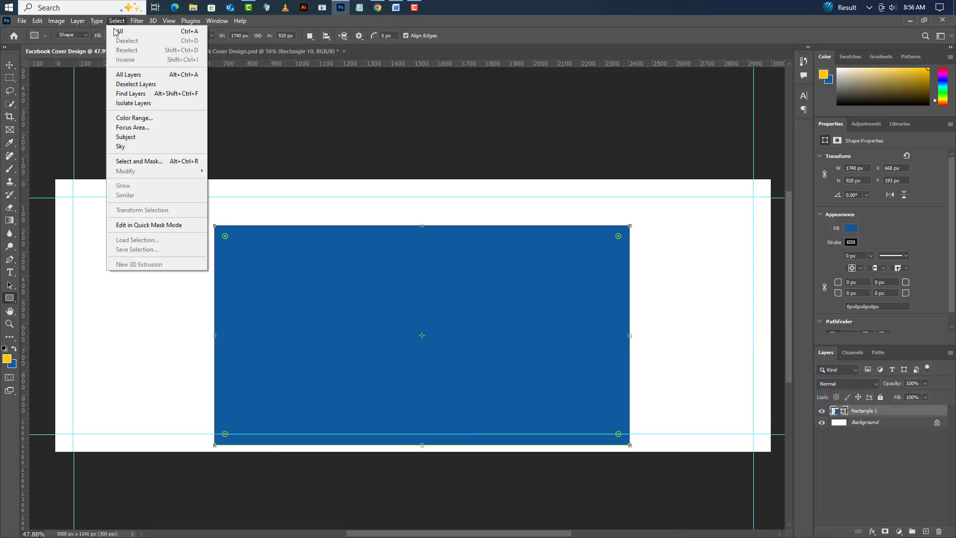
{"action": "left_click", "coordinate": [125, 29]}
{"action": "left_click", "coordinate": [10, 65]}
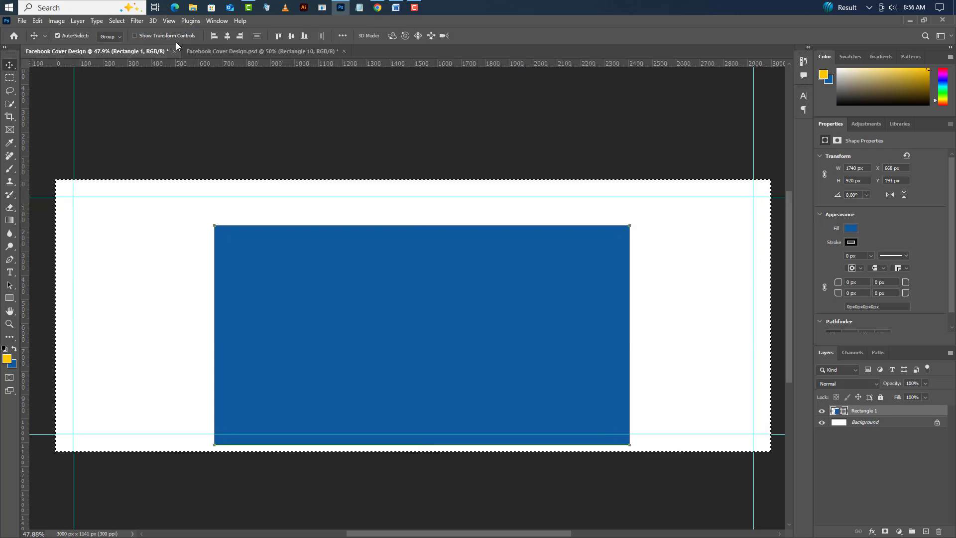
{"action": "left_click", "coordinate": [228, 35]}
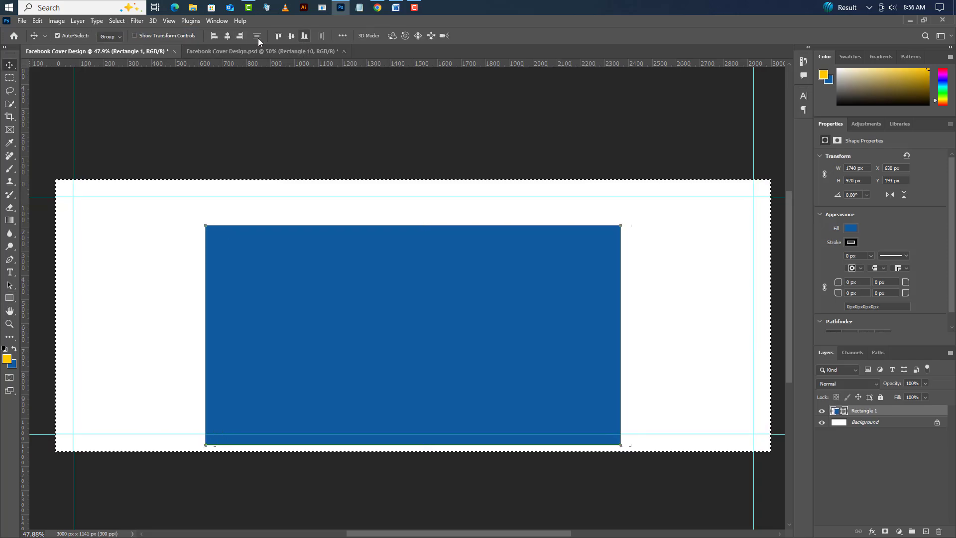
{"action": "left_click", "coordinate": [241, 36]}
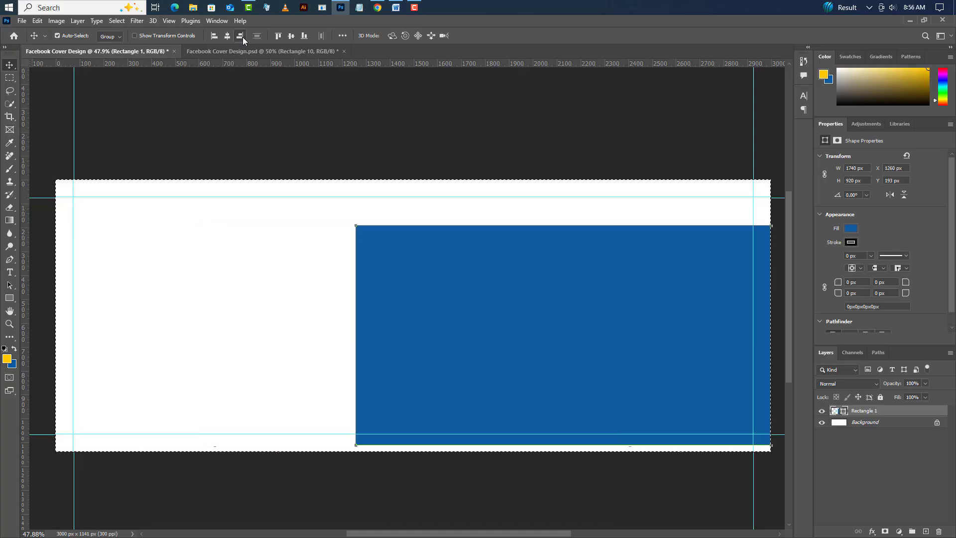
{"action": "left_click", "coordinate": [288, 37]}
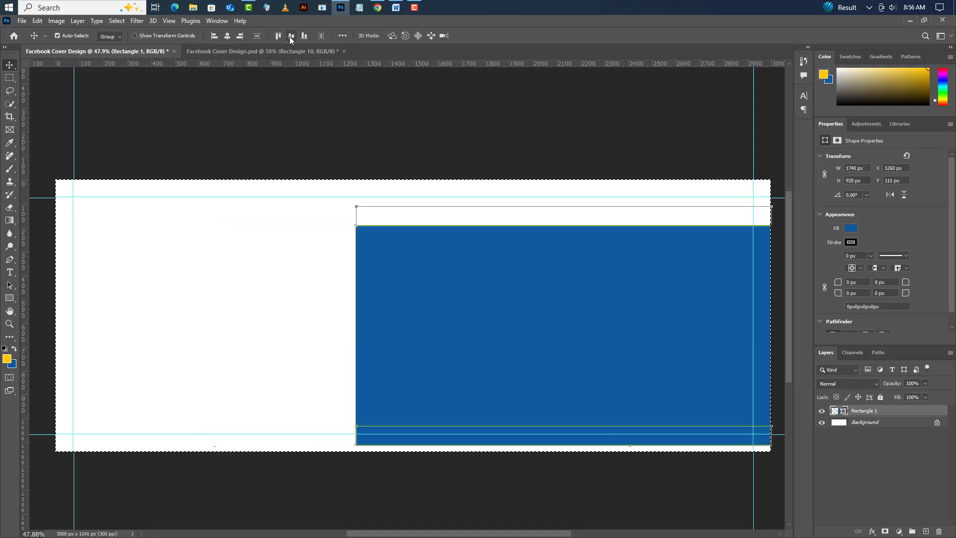
{"action": "left_click", "coordinate": [118, 21]}
{"action": "left_click", "coordinate": [124, 41]}
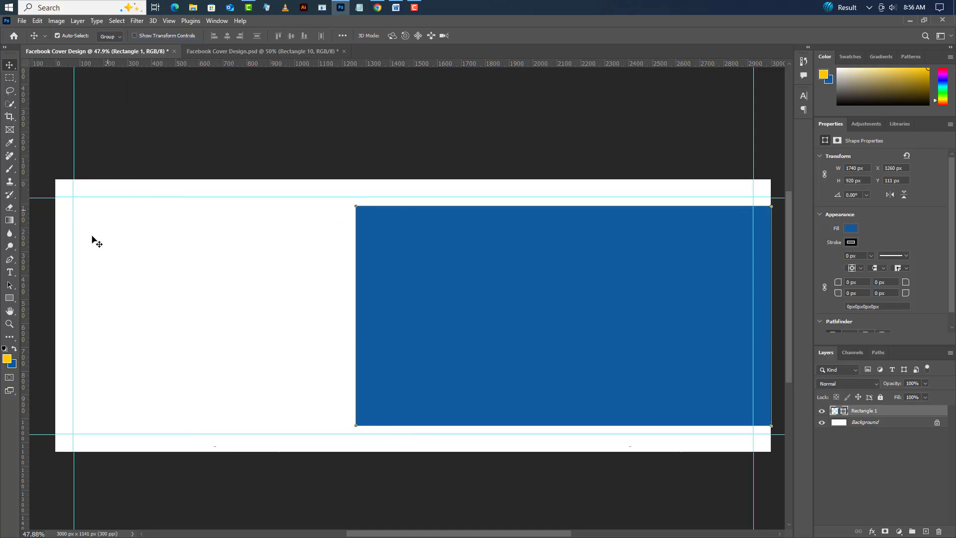
- Round the rectangle's two left corners to a 460 px radius, keeping the two right corners at 0 px
{"action": "left_click", "coordinate": [9, 298]}
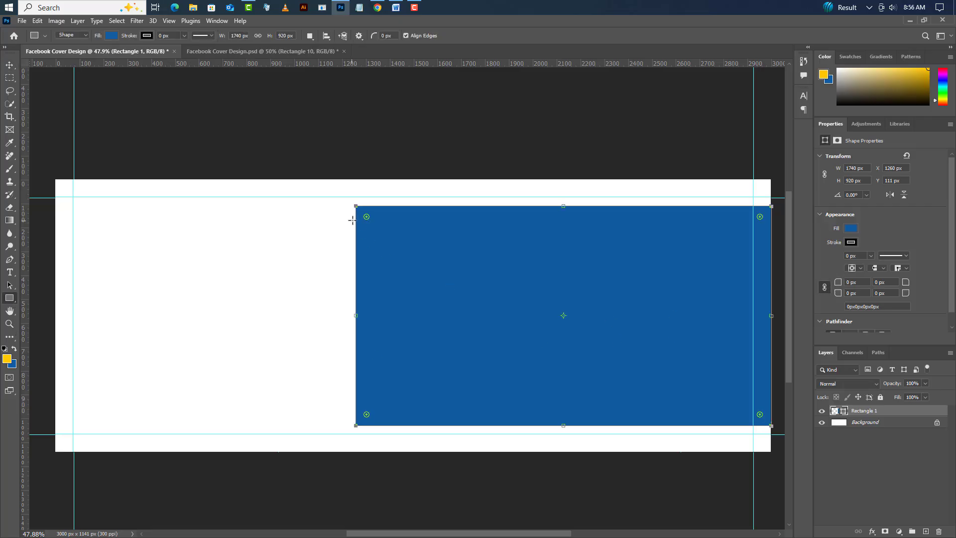
{"action": "left_click_drag", "start_coordinate": [366, 219], "coordinate": [714, 387]}
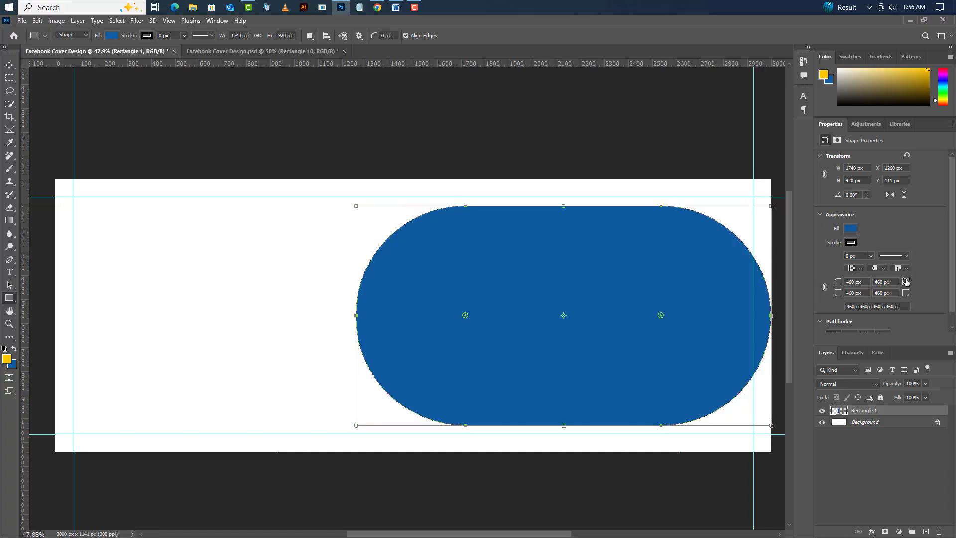
{"action": "left_click_drag", "start_coordinate": [906, 282], "coordinate": [341, 329]}
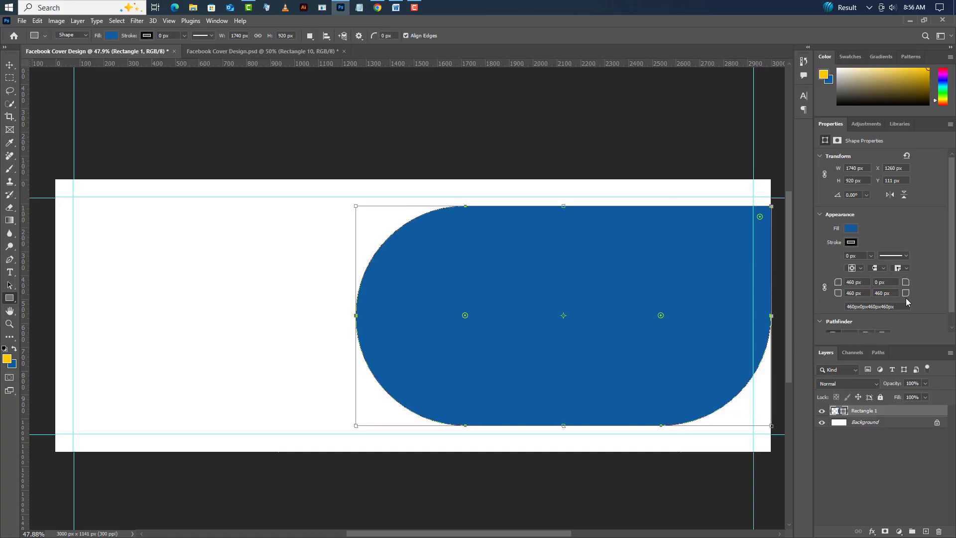
{"action": "left_click_drag", "start_coordinate": [906, 297], "coordinate": [296, 397]}
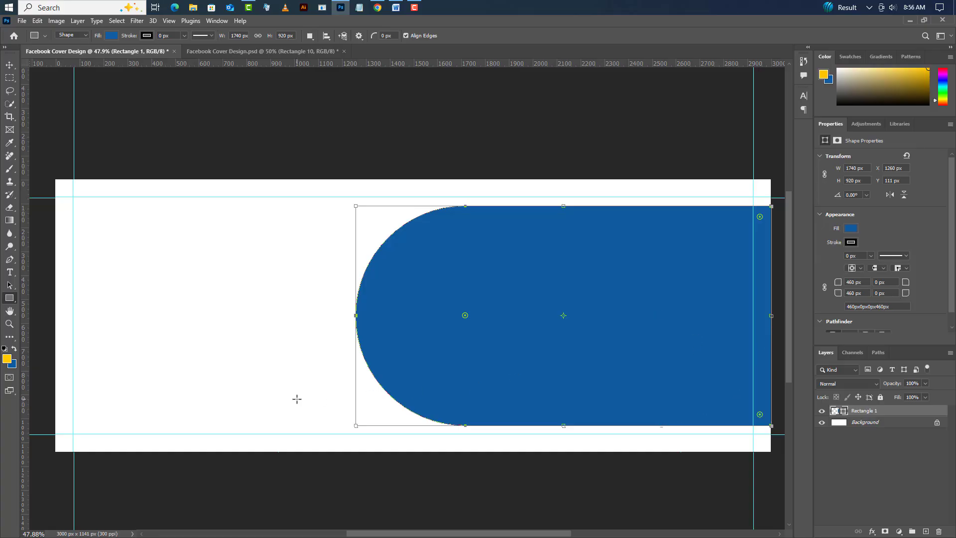
- Duplicate the Rectangle 1 layer within the same document as Rectangle 1 copy
{"action": "scroll", "coordinate": [214, 338], "scroll_direction": "down", "scroll_amount": 3}
{"action": "scroll", "coordinate": [533, 389], "scroll_direction": "up", "scroll_amount": 6}
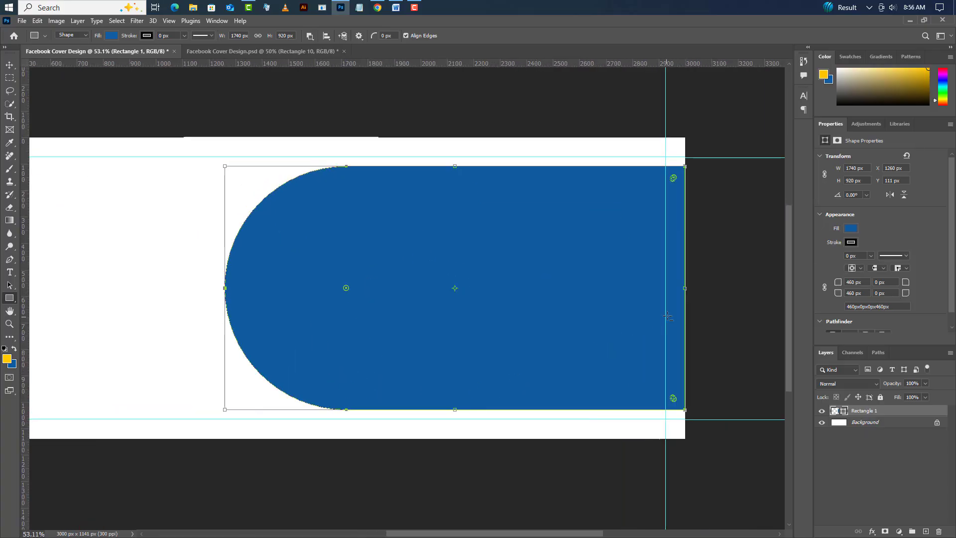
{"action": "right_click", "coordinate": [893, 418]}
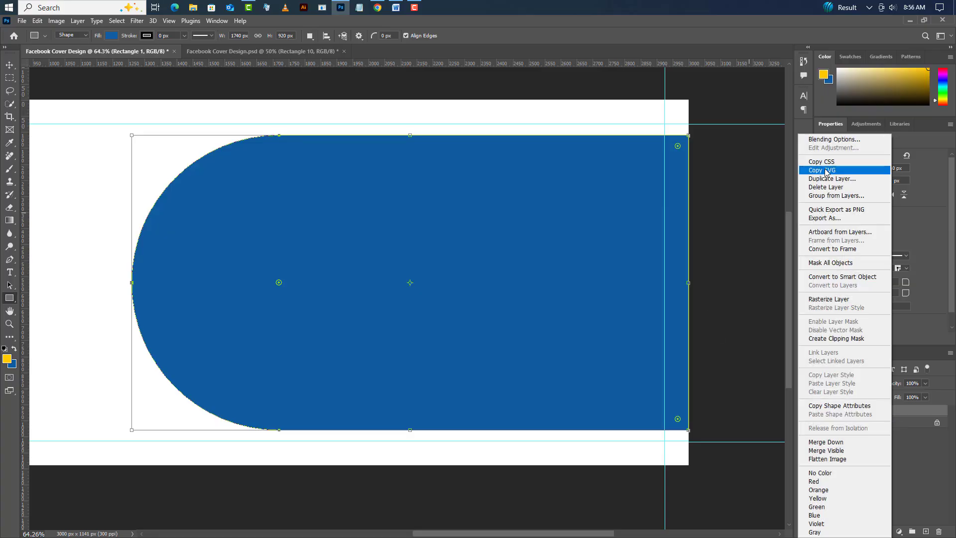
{"action": "left_click", "coordinate": [829, 178]}
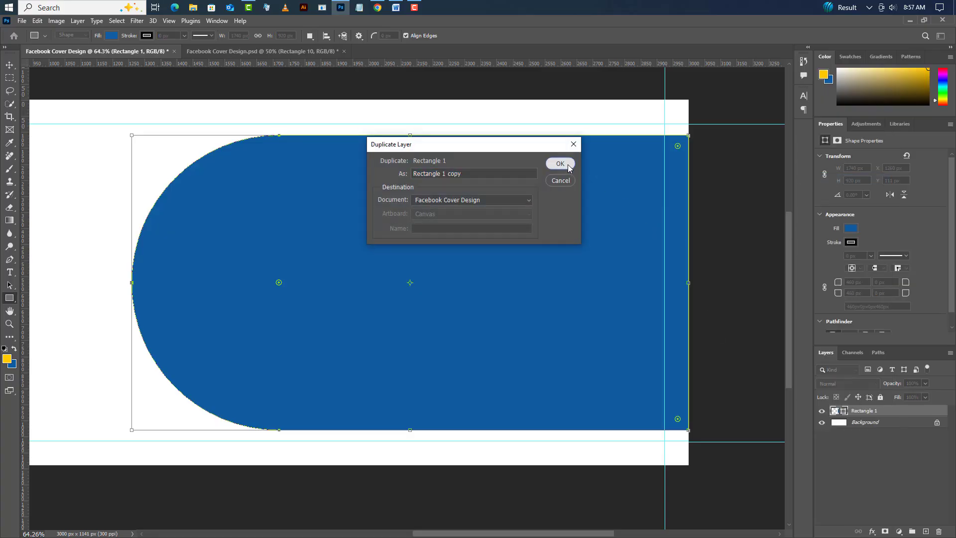
{"action": "left_click", "coordinate": [561, 164]}
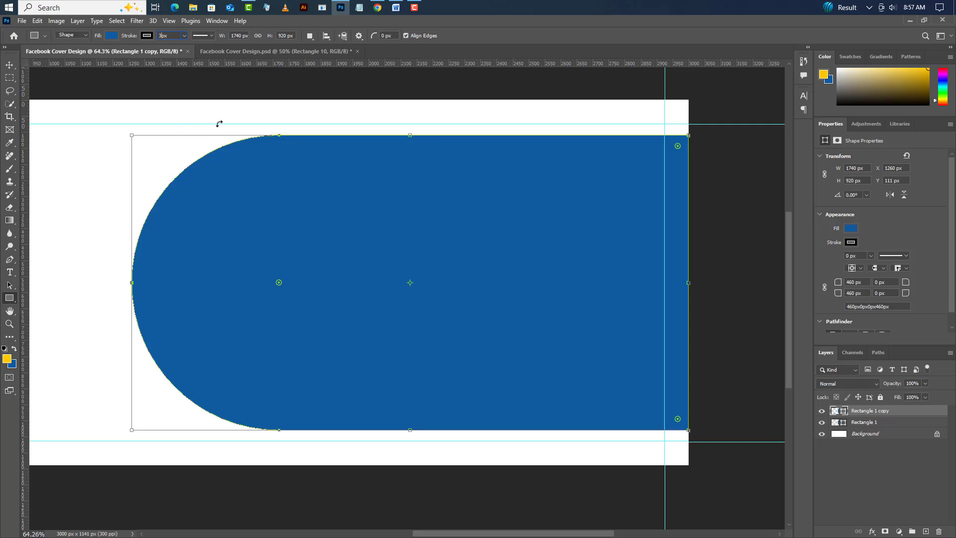
- Give the duplicated shape a 3 px stroke and no fill
{"action": "key", "text": "Return"}
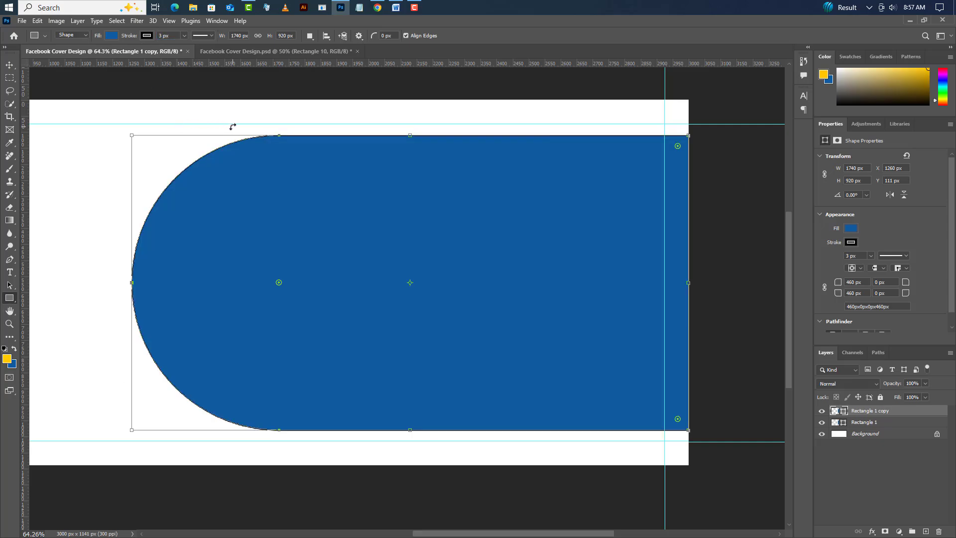
{"action": "left_click", "coordinate": [112, 35]}
{"action": "left_click", "coordinate": [53, 56]}
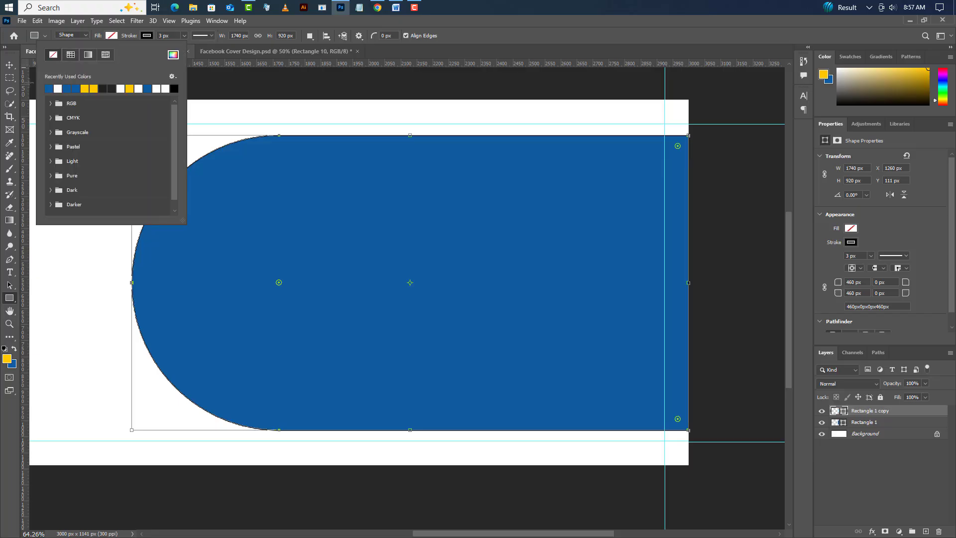
{"action": "left_click", "coordinate": [10, 64]}
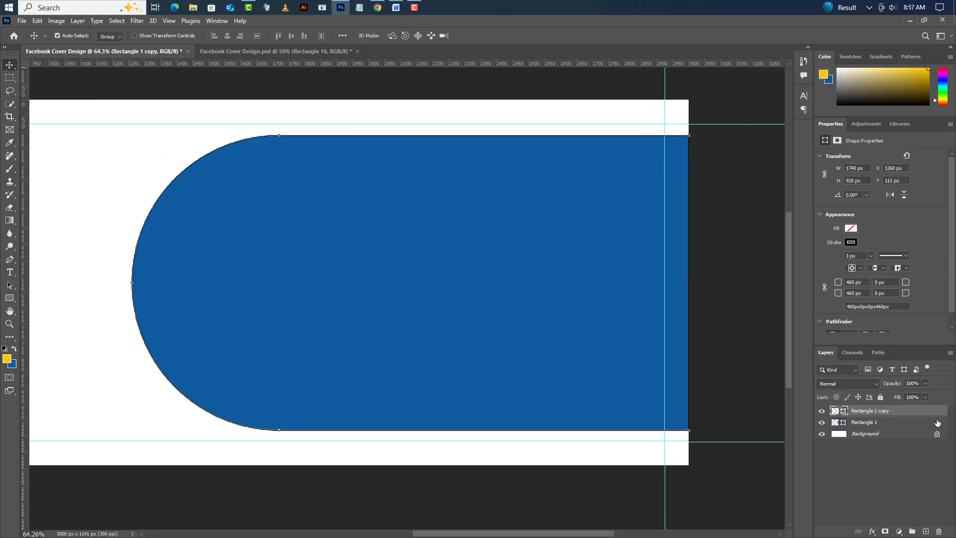
- Move the Rectangle 1 layer above Rectangle 1 copy in the layer order
{"action": "left_click", "coordinate": [885, 424]}
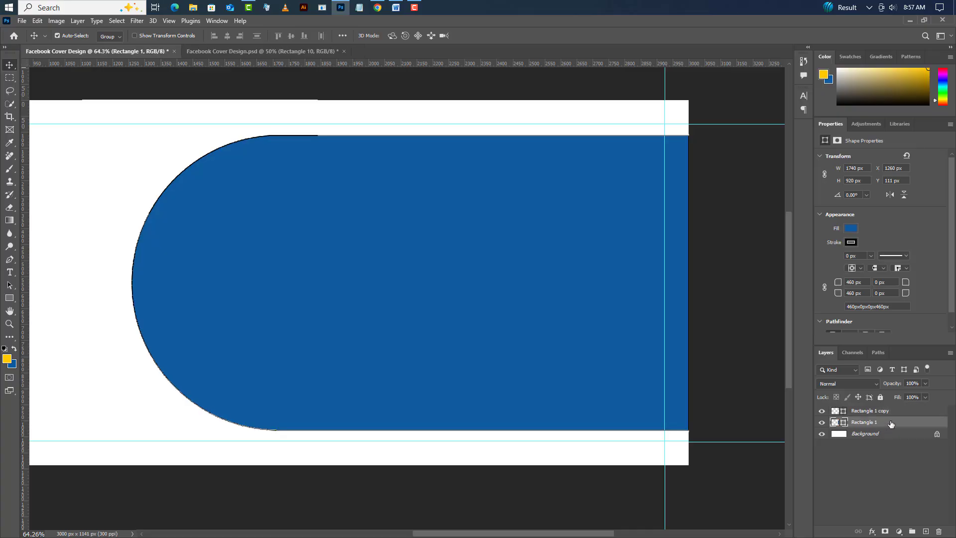
{"action": "left_click_drag", "start_coordinate": [885, 424], "coordinate": [890, 408]}
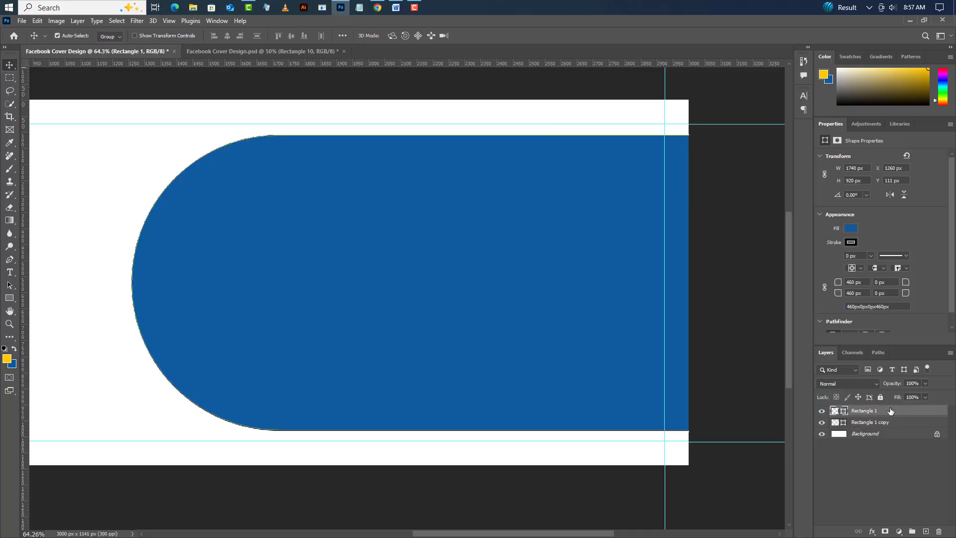
- Add a 20 px white stroke layer effect positioned inside the blue Rectangle 1 shape
{"action": "right_click", "coordinate": [912, 414]}
{"action": "left_click", "coordinate": [886, 139]}
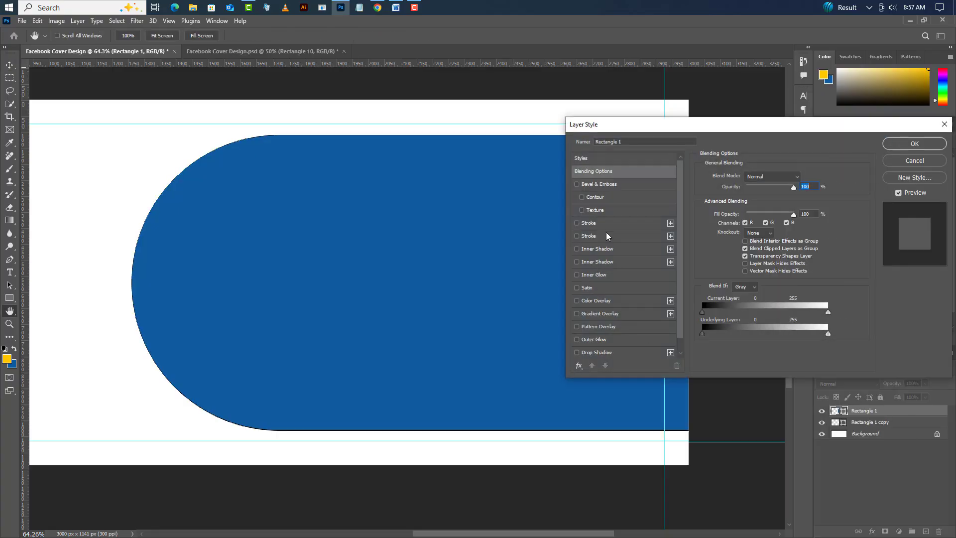
{"action": "left_click", "coordinate": [611, 224]}
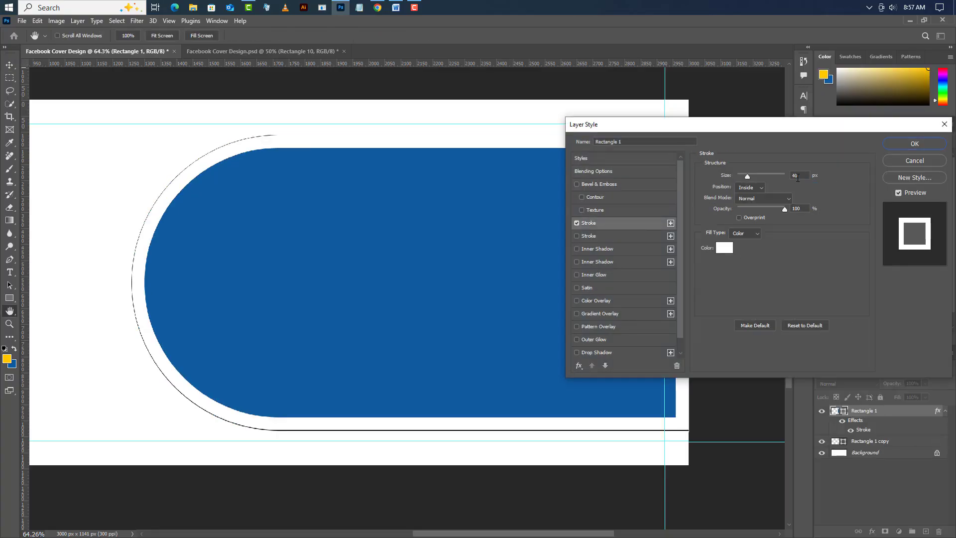
{"action": "left_click_drag", "start_coordinate": [797, 178], "coordinate": [780, 178]}
{"action": "type", "text": "20"}
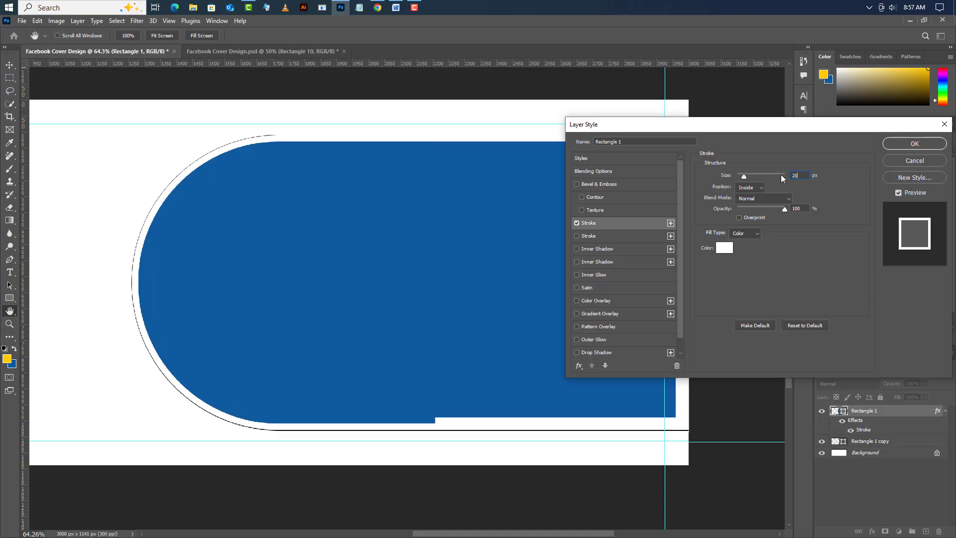
{"action": "left_click", "coordinate": [754, 188]}
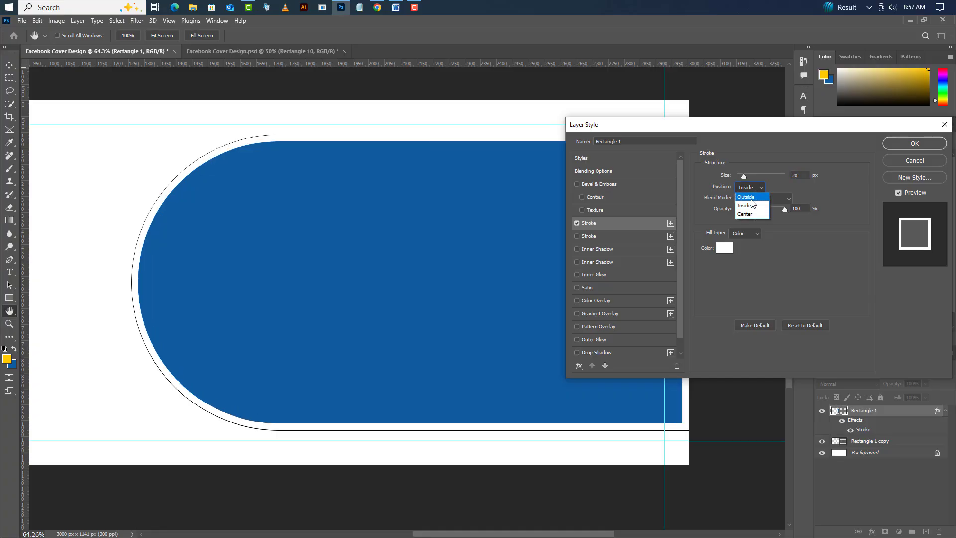
- Add a second inside stroke effect to Rectangle 1 with 40 px size, Normal blend mode and 100% opacity
{"action": "left_click", "coordinate": [629, 236]}
{"action": "type", "text": "4"}
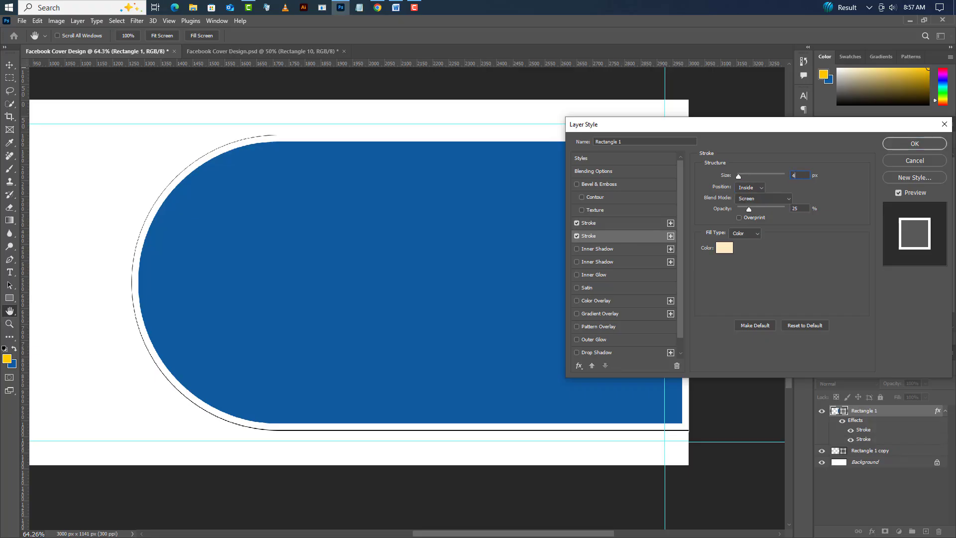
{"action": "type", "text": "0"}
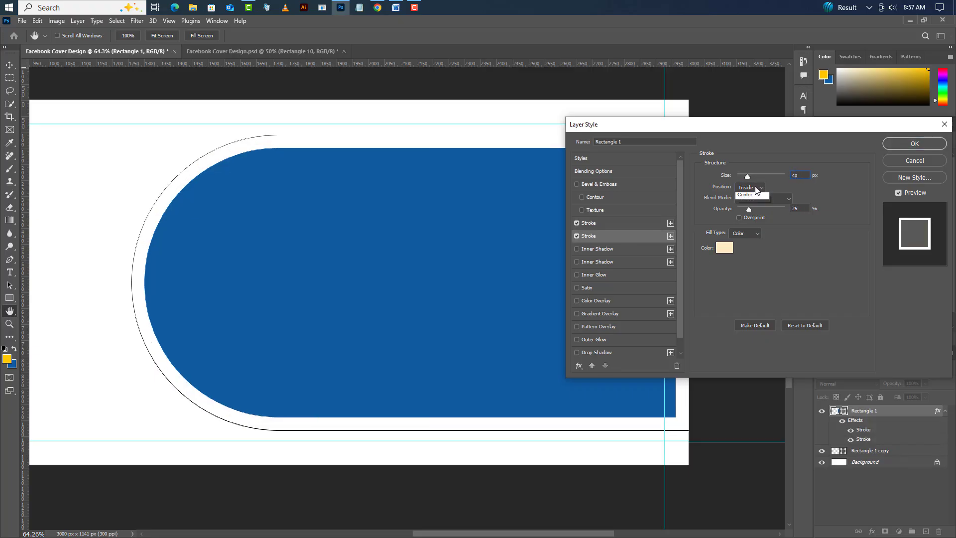
{"action": "left_click", "coordinate": [756, 187]}
{"action": "left_click_drag", "start_coordinate": [749, 211], "coordinate": [841, 215]}
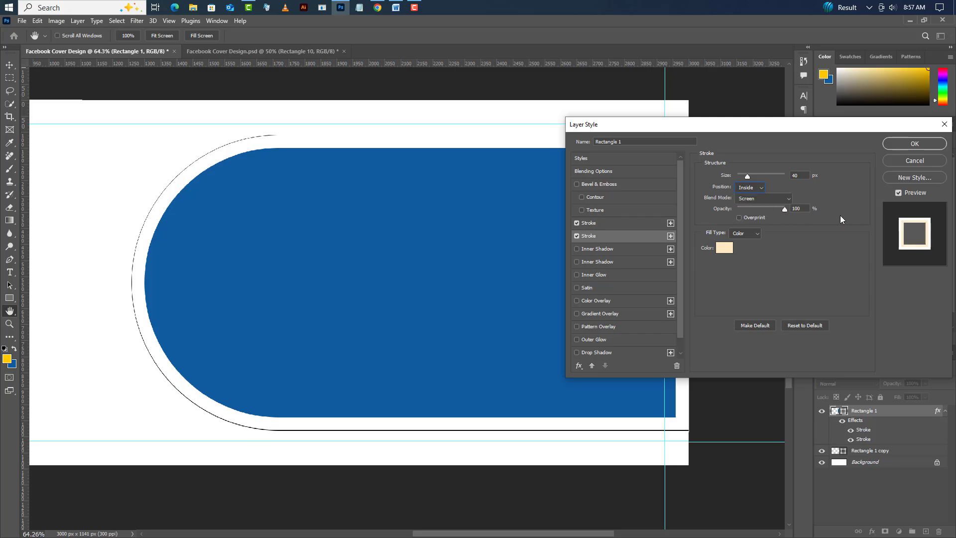
{"action": "left_click", "coordinate": [775, 200]}
{"action": "left_click", "coordinate": [749, 199]}
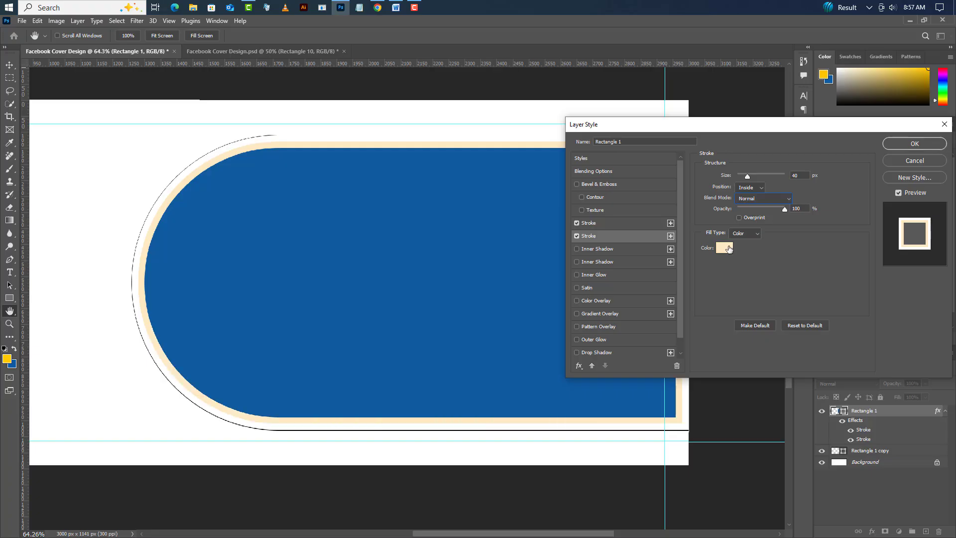
{"action": "left_click", "coordinate": [904, 144]}
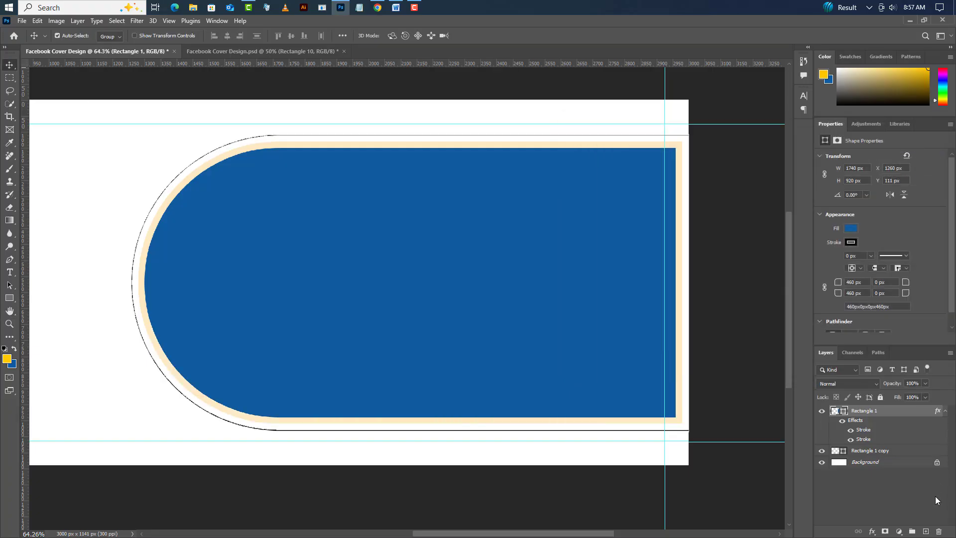
- Draw a yellow circle over the blue shape on a new layer and set its size to 840 x 840 px
{"action": "left_click", "coordinate": [926, 531]}
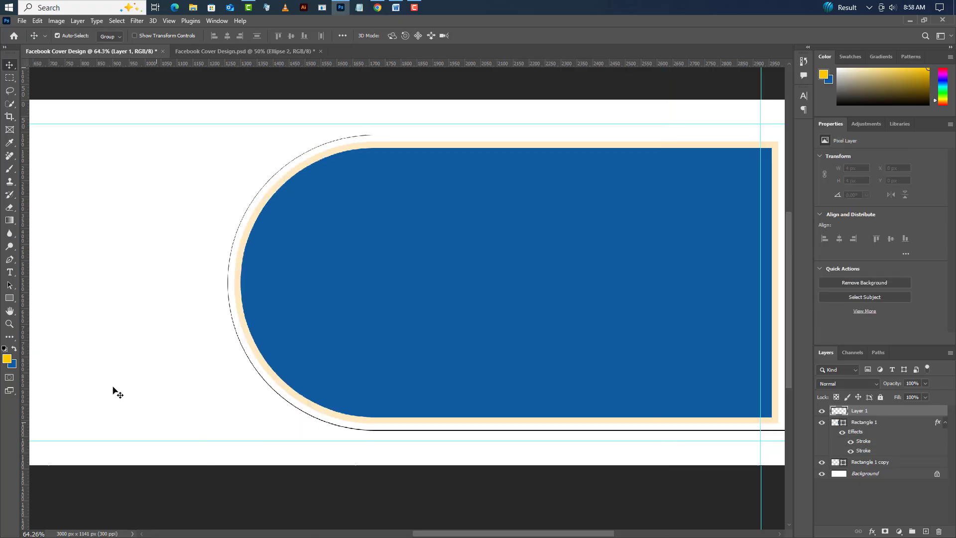
{"action": "left_click", "coordinate": [4, 299]}
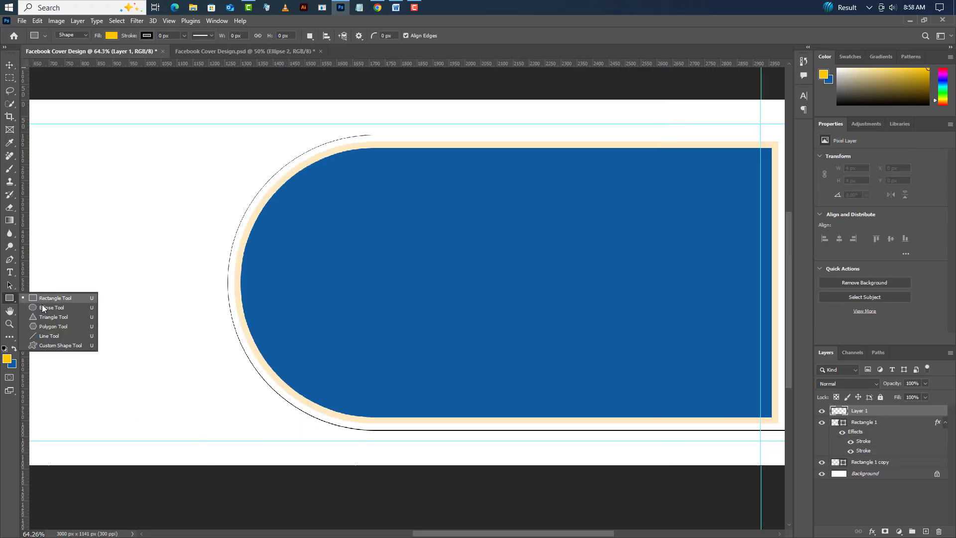
{"action": "left_click", "coordinate": [41, 308]}
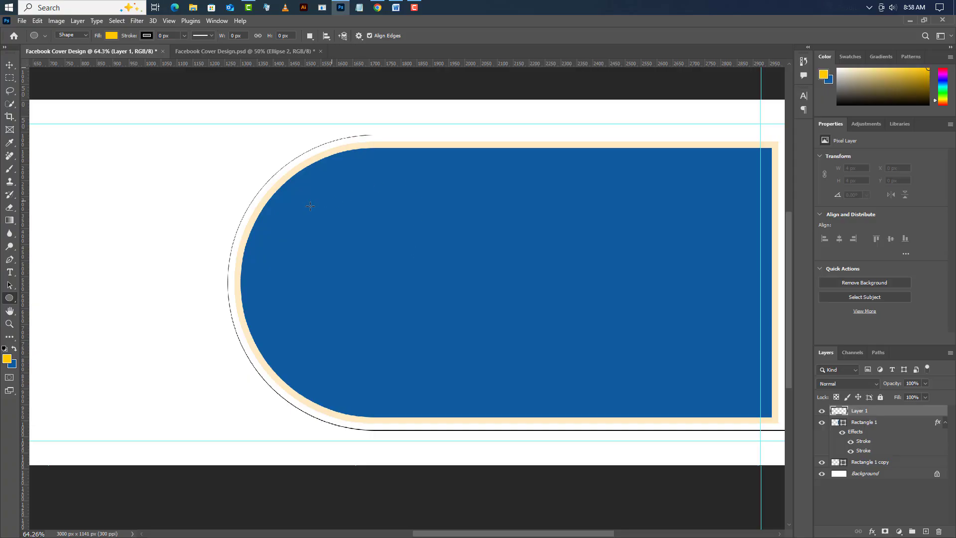
{"action": "left_click_drag", "start_coordinate": [305, 196], "coordinate": [537, 386]}
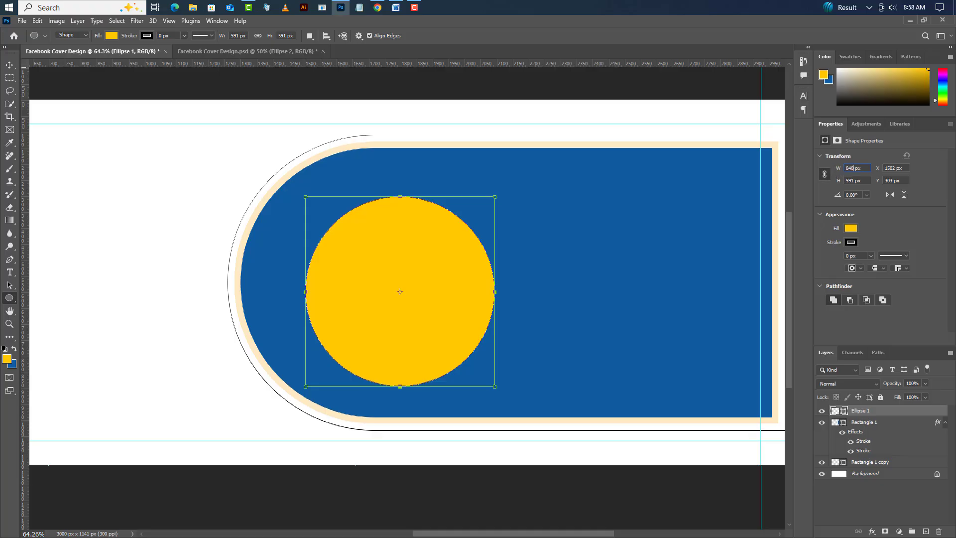
{"action": "key", "text": "Return"}
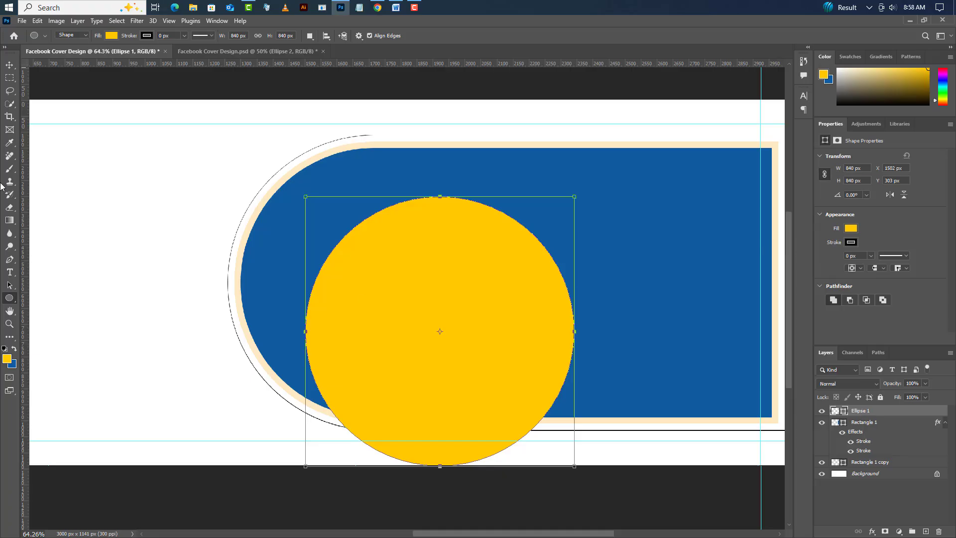
- Fit the yellow circle into the blue shape's rounded end at X 1300 px, Y 151 px
{"action": "left_click", "coordinate": [9, 65]}
{"action": "left_click_drag", "start_coordinate": [405, 294], "coordinate": [356, 272]}
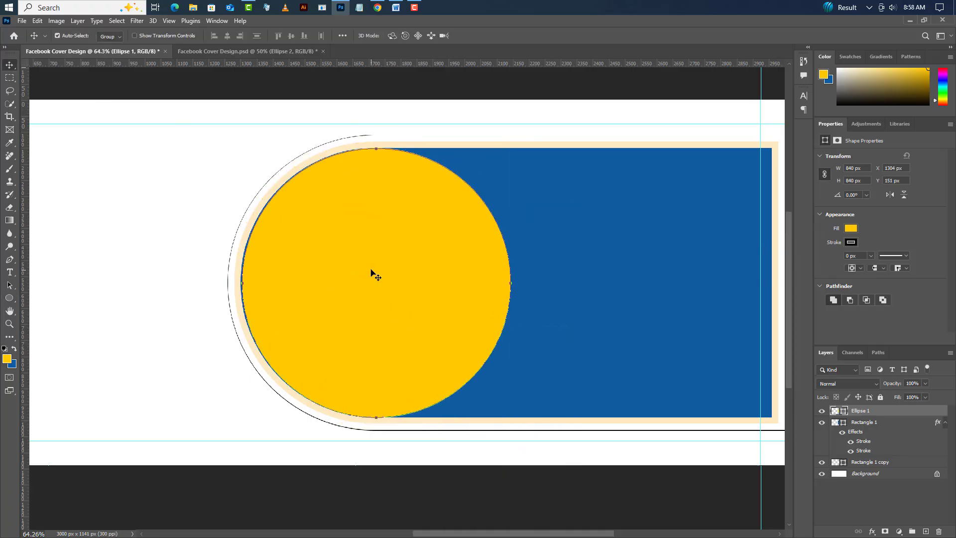
{"action": "key", "text": "Left"}
{"action": "key", "text": "Left"}
{"action": "key", "text": "Left"}
{"action": "key", "text": "Left"}
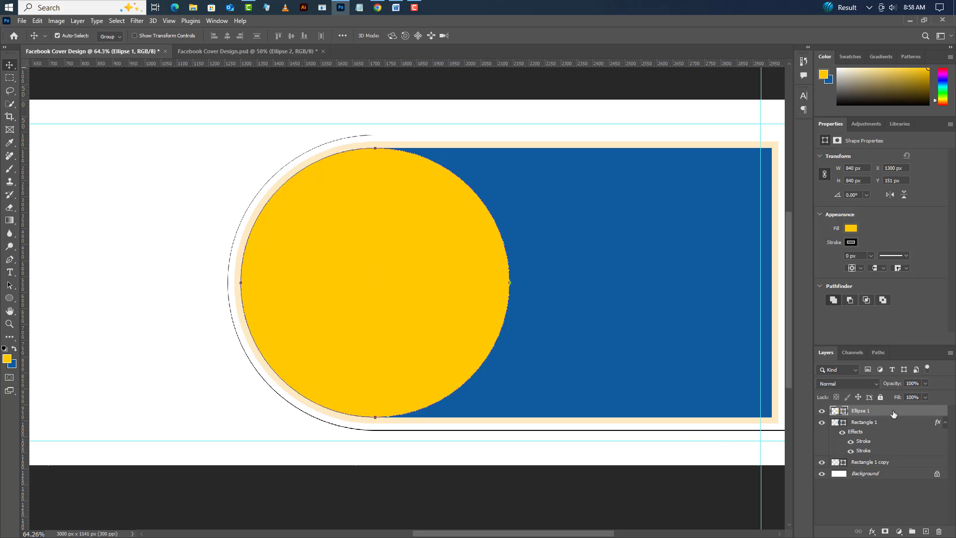
- Duplicate the yellow circle layer twice, as Ellipse 1 copy and Ellipse 1 copy 2
{"action": "right_click", "coordinate": [894, 414]}
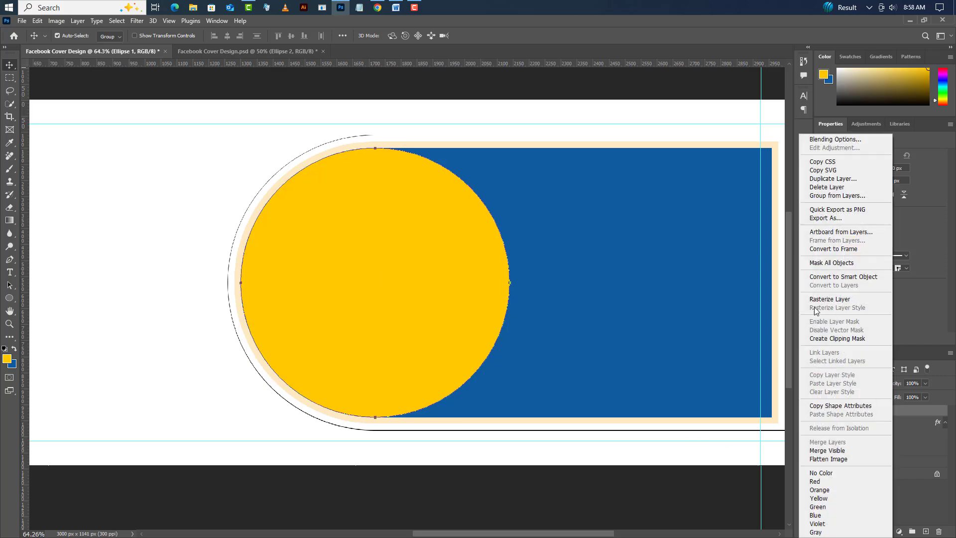
{"action": "left_click", "coordinate": [829, 179]}
{"action": "left_click", "coordinate": [561, 163]}
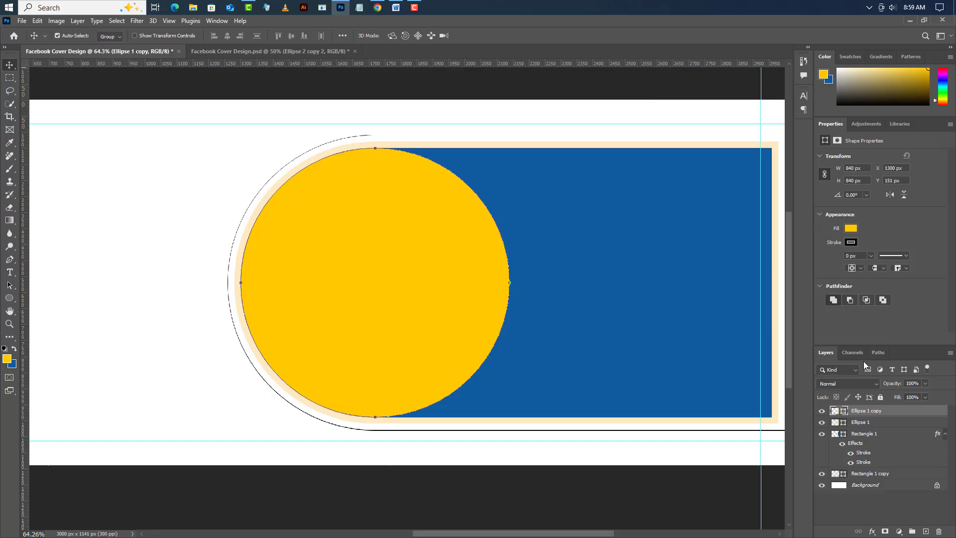
{"action": "right_click", "coordinate": [888, 416]}
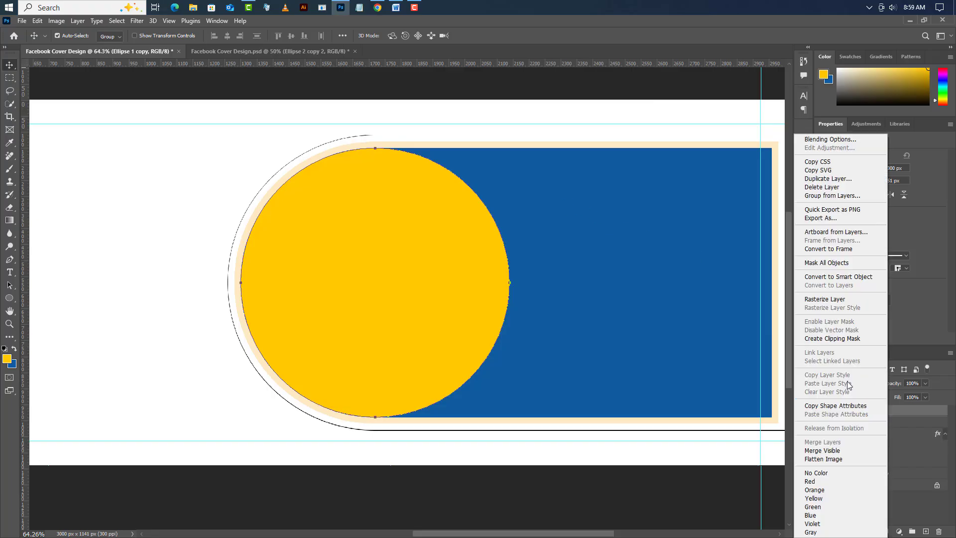
{"action": "left_click", "coordinate": [829, 179]}
{"action": "left_click", "coordinate": [568, 168]}
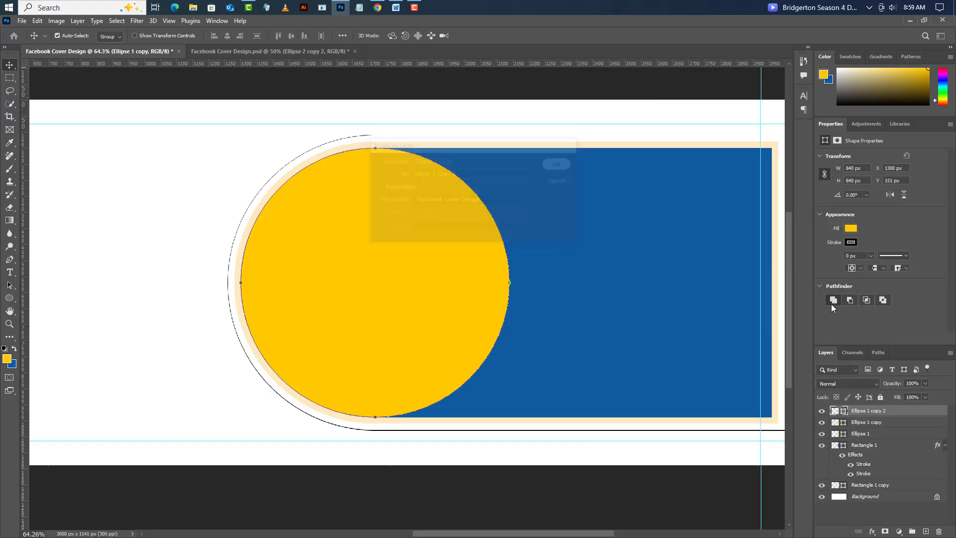
- Recolor the topmost circle copy, Ellipse 1 copy 2, to mid-gray and set its size to 770 x 770 px
{"action": "double_click", "coordinate": [845, 410]}
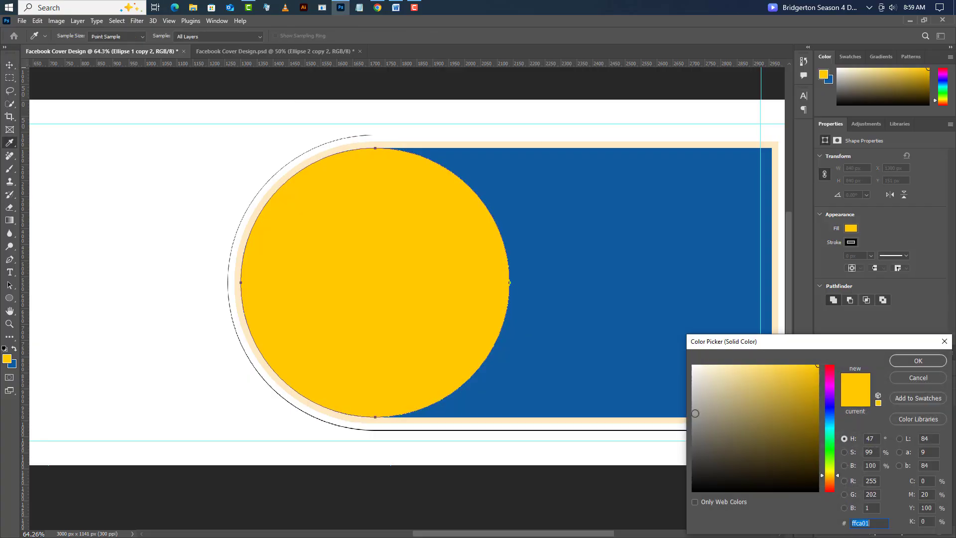
{"action": "left_click_drag", "start_coordinate": [669, 427], "coordinate": [669, 427]}
{"action": "left_click", "coordinate": [911, 359]}
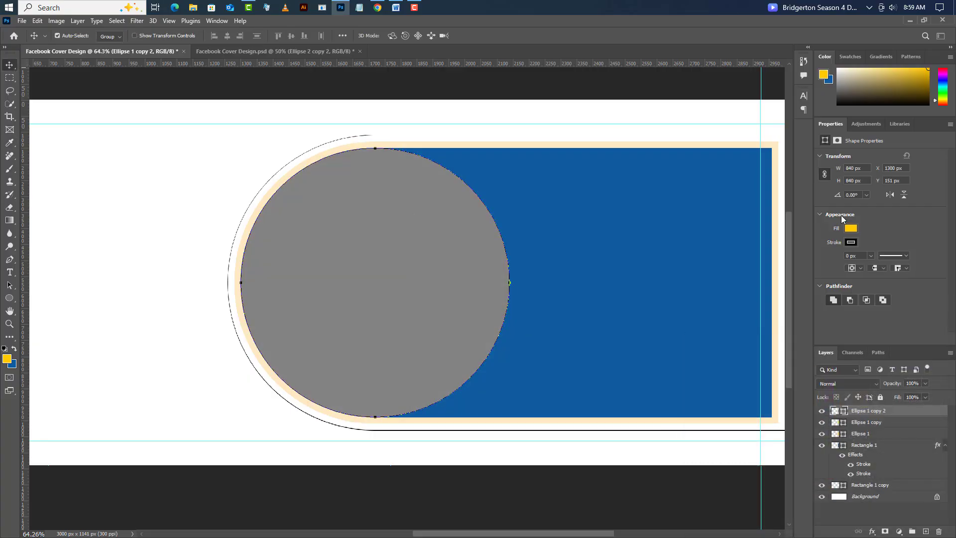
{"action": "type", "text": "770"}
{"action": "key", "text": "Return"}
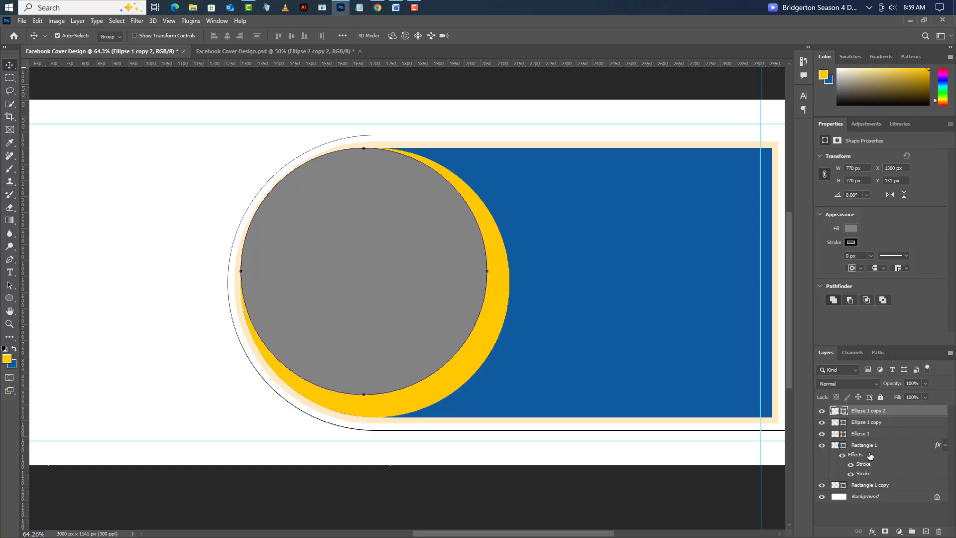
- Center the gray circle horizontally and vertically on a selection of the yellow circle copy, clearing the selection when aligned
{"action": "left_click", "coordinate": [835, 423], "text": "ctrl"}
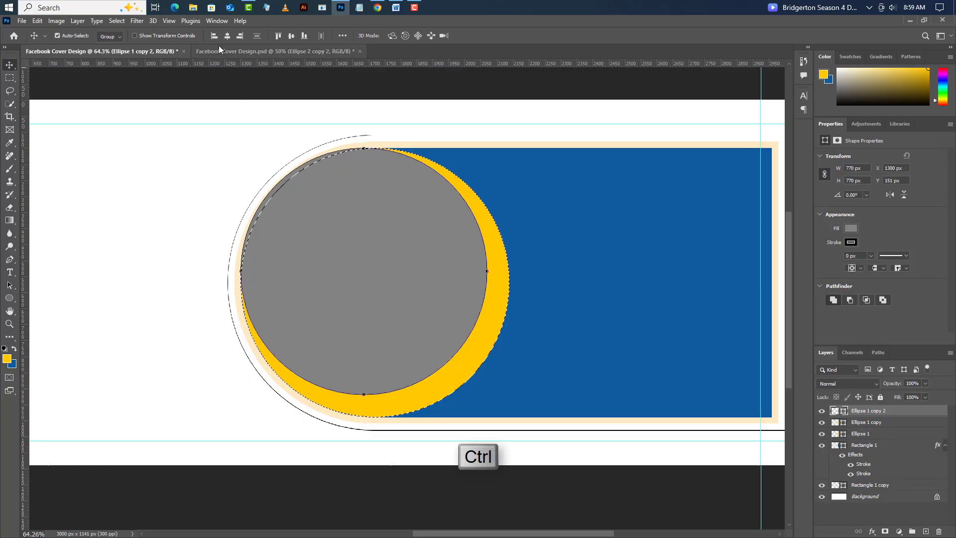
{"action": "left_click", "coordinate": [227, 35]}
{"action": "left_click", "coordinate": [292, 36]}
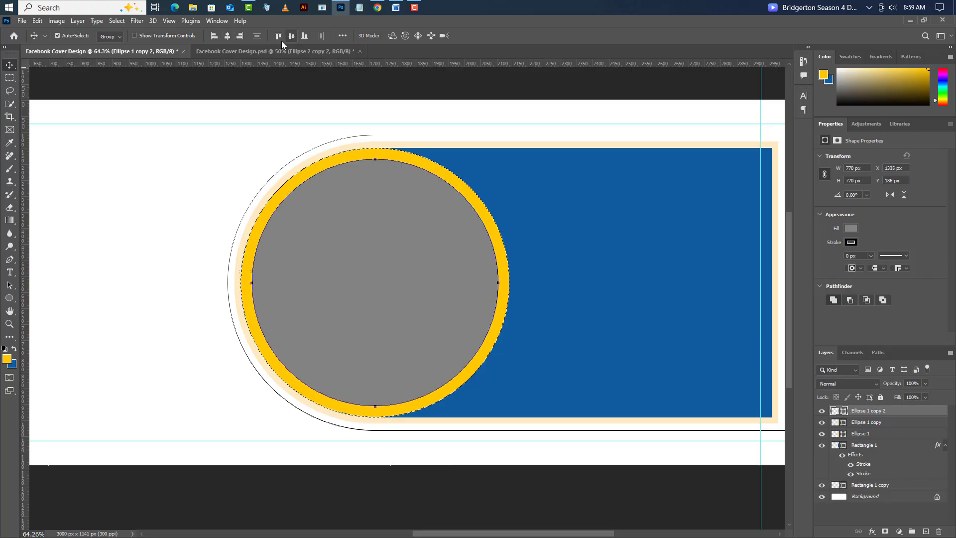
{"action": "left_click", "coordinate": [117, 20]}
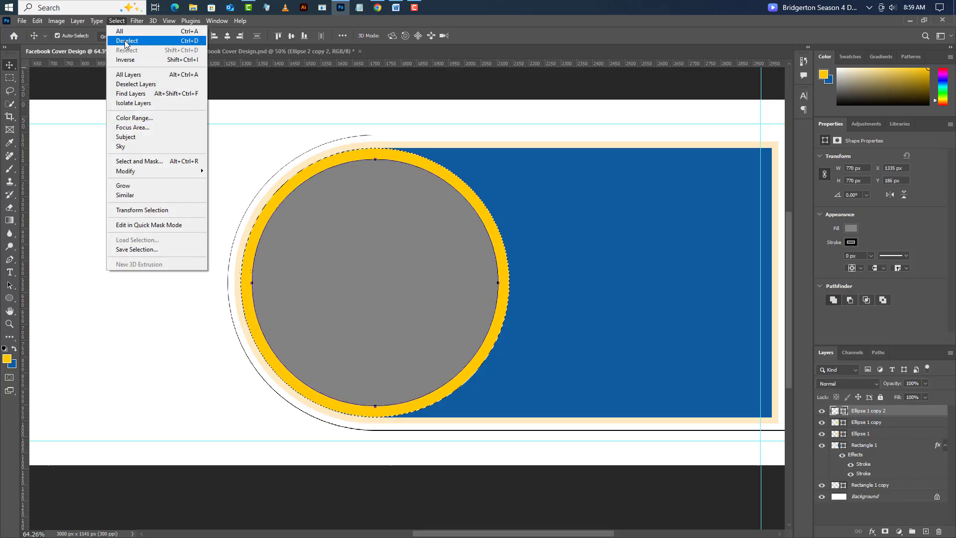
{"action": "left_click", "coordinate": [126, 41]}
- Add a vertical cyan guide at about 1450 px through the upper-left part of the circles
{"action": "left_click", "coordinate": [169, 21]}
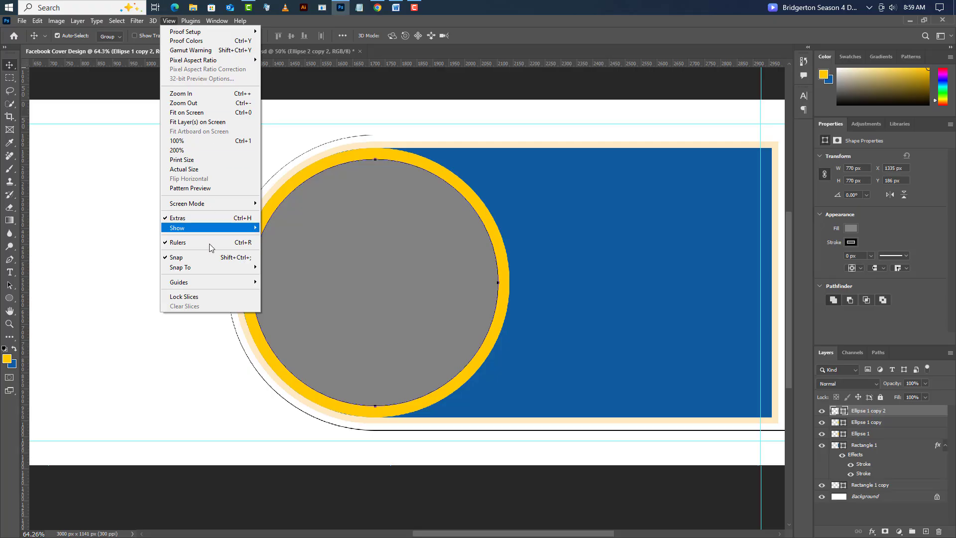
{"action": "mouse_move", "coordinate": [206, 282]}
{"action": "left_click", "coordinate": [344, 339]}
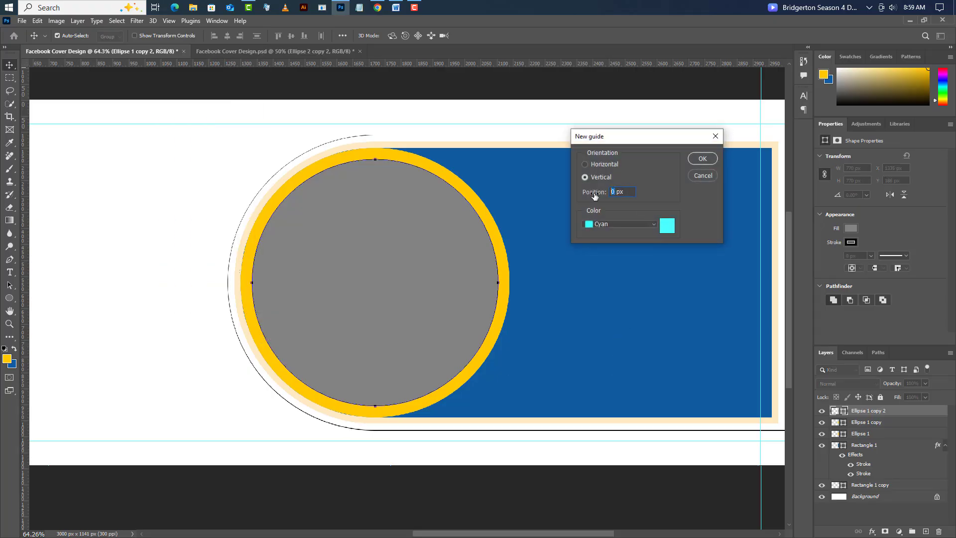
{"action": "left_click", "coordinate": [701, 160]}
- Draw a small yellow circle about 33 px wide on a new layer where the guide crosses the shape's curved border
{"action": "scroll", "coordinate": [288, 139], "scroll_direction": "up", "scroll_amount": 10}
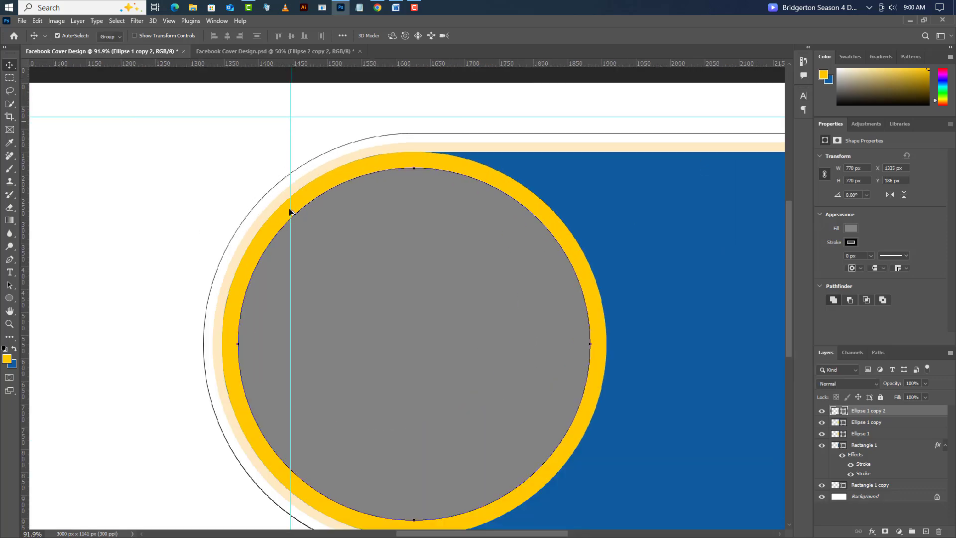
{"action": "scroll", "coordinate": [311, 243], "scroll_direction": "up", "scroll_amount": 3}
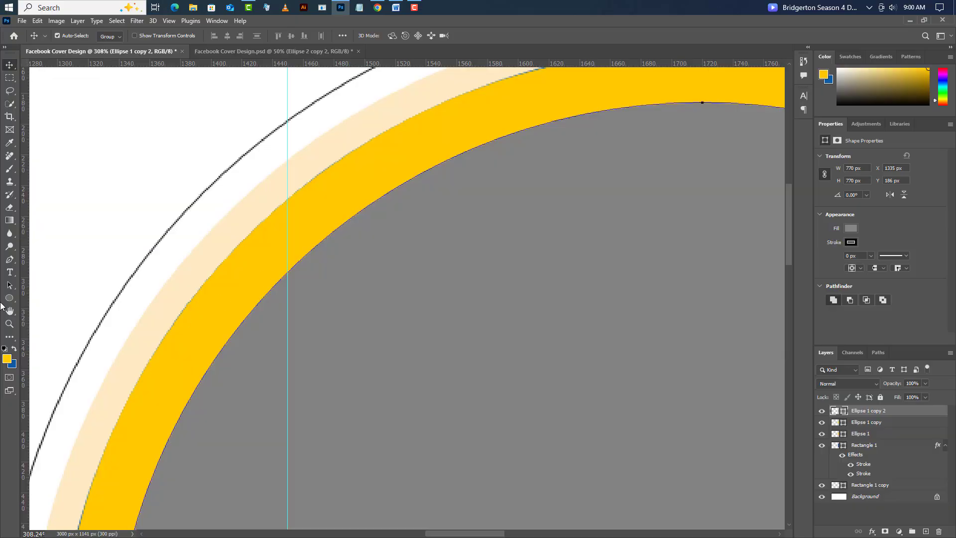
{"action": "left_click", "coordinate": [8, 300]}
{"action": "left_click", "coordinate": [40, 308]}
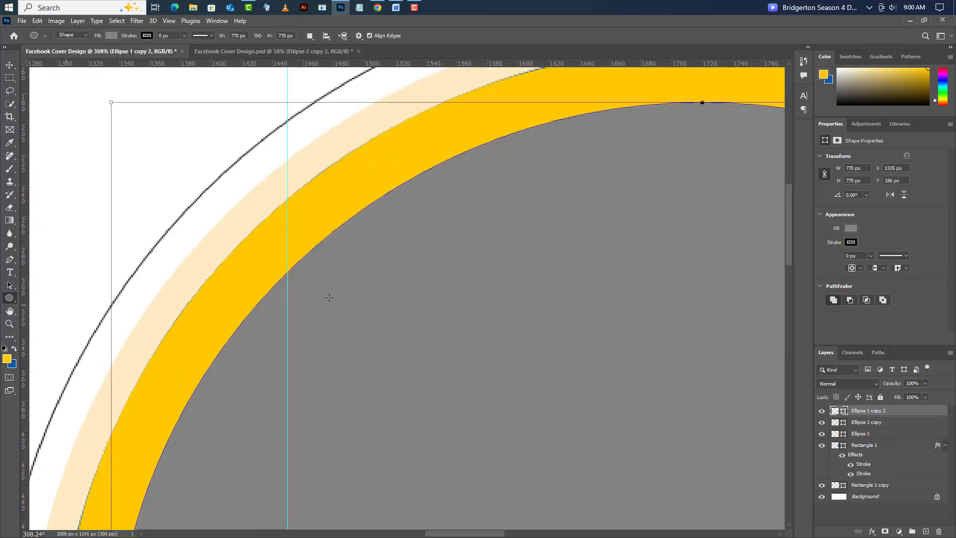
{"action": "left_click", "coordinate": [925, 532]}
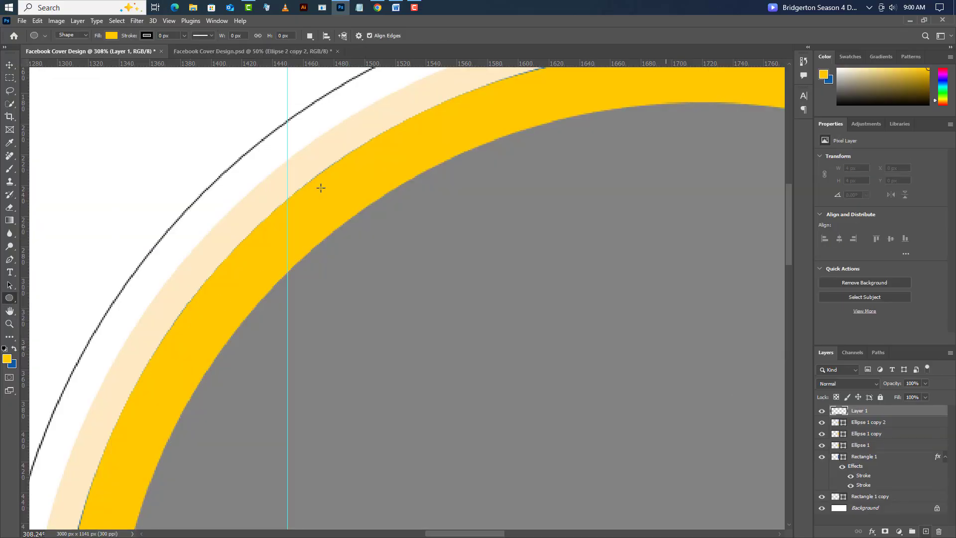
{"action": "left_click_drag", "start_coordinate": [286, 128], "coordinate": [356, 186]}
- Set the small circle's size to 40 x 40 px and center it on the vertical guide, between the outline and the yellow ring
{"action": "left_click", "coordinate": [9, 65]}
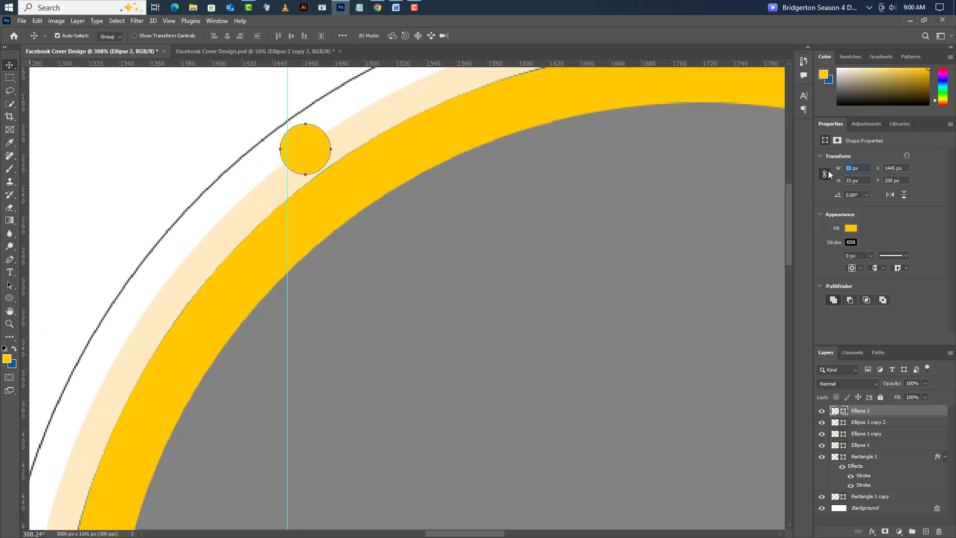
{"action": "type", "text": "40"}
{"action": "key", "text": "Return"}
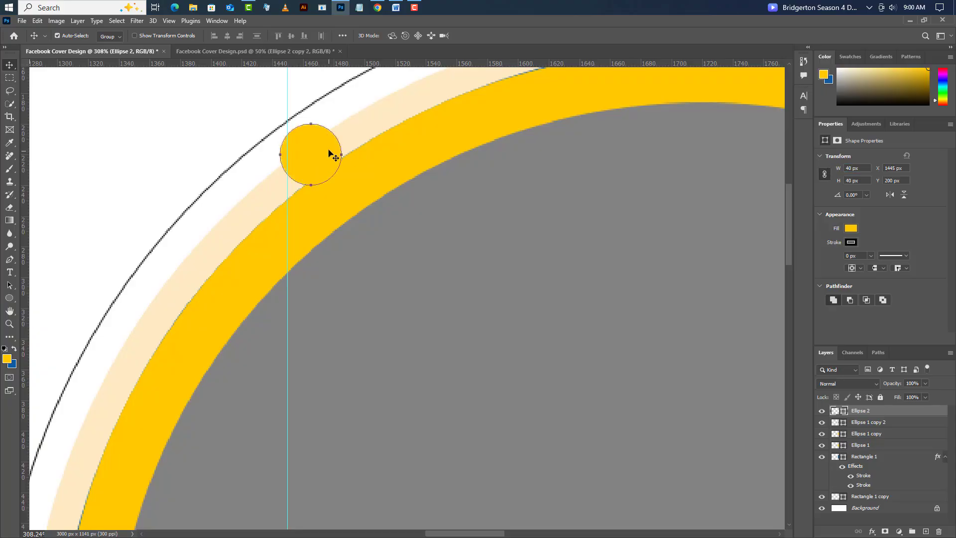
{"action": "left_click_drag", "start_coordinate": [329, 152], "coordinate": [305, 158]}
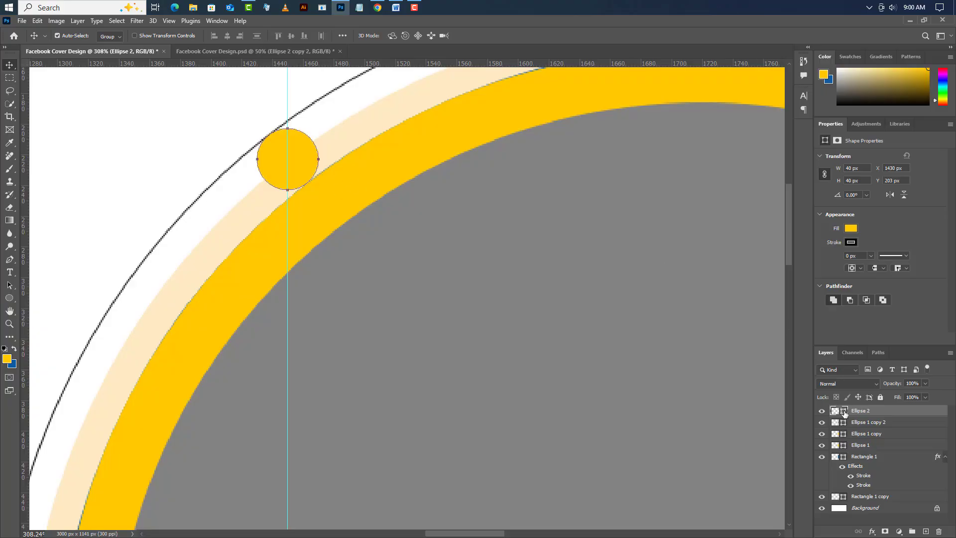
- Recolor the small yellow circle with the blue of the background color swatch
{"action": "double_click", "coordinate": [845, 413]}
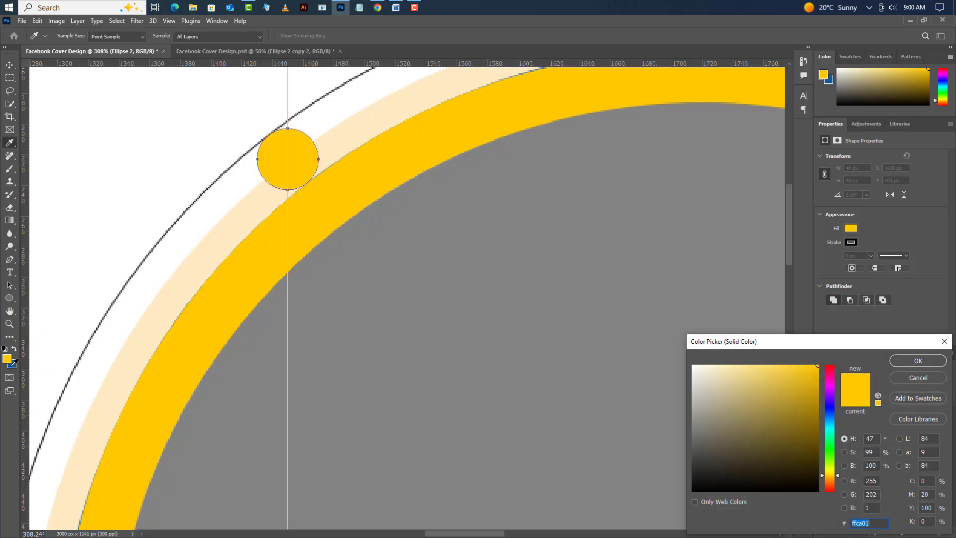
{"action": "left_click", "coordinate": [12, 363]}
{"action": "left_click", "coordinate": [901, 363]}
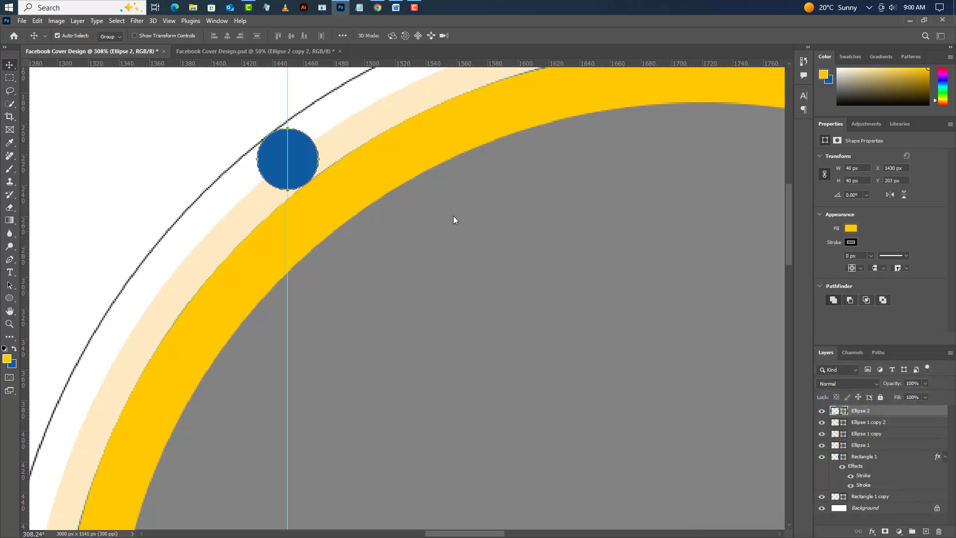
- Copy the small blue circle straight down along the vertical guide to the shape's lower curve, at a Y position of 899 px
{"action": "scroll", "coordinate": [452, 215], "scroll_direction": "down", "scroll_amount": 1}
{"action": "scroll", "coordinate": [303, 219], "scroll_direction": "down", "scroll_amount": 5}
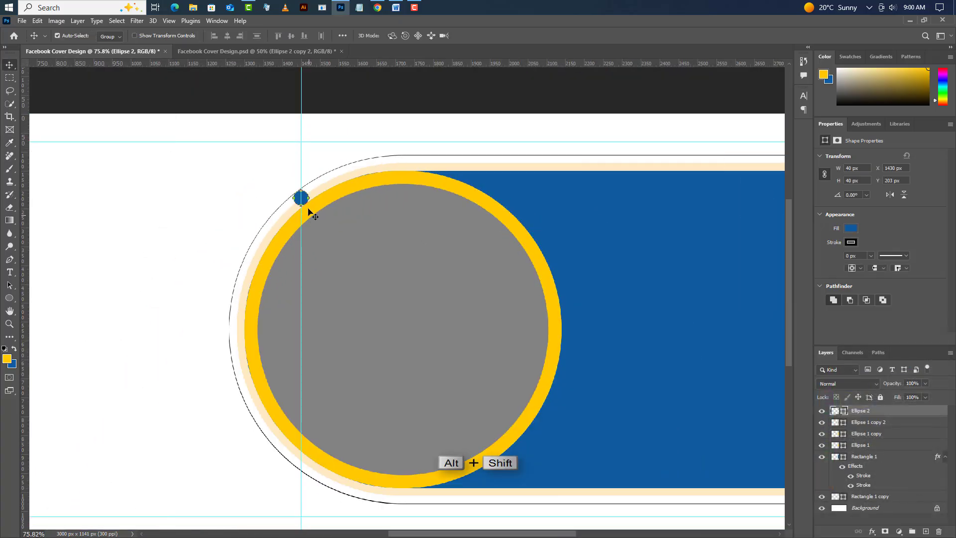
{"action": "left_click_drag", "start_coordinate": [305, 201], "coordinate": [309, 476]}
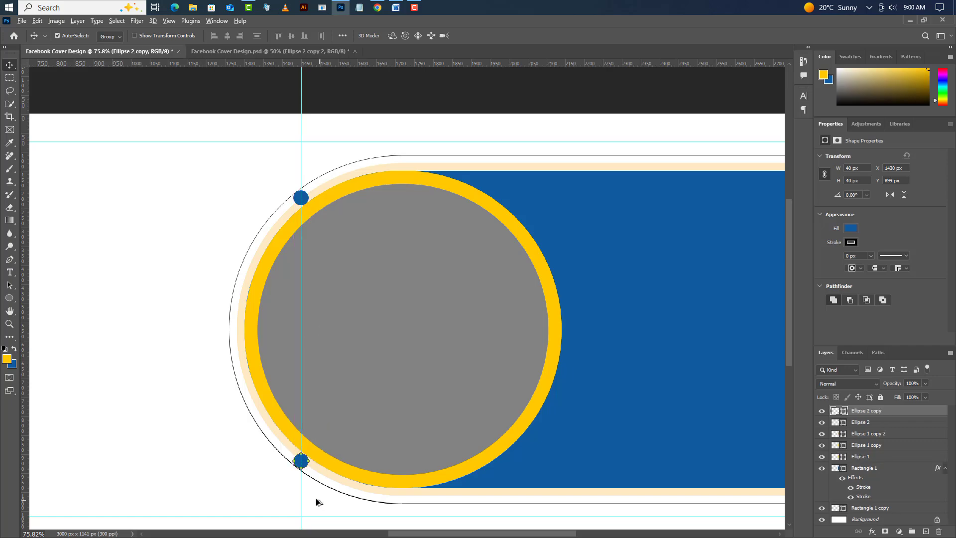
{"action": "scroll", "coordinate": [314, 499], "scroll_direction": "up", "scroll_amount": 2}
{"action": "scroll", "coordinate": [288, 486], "scroll_direction": "up", "scroll_amount": 4}
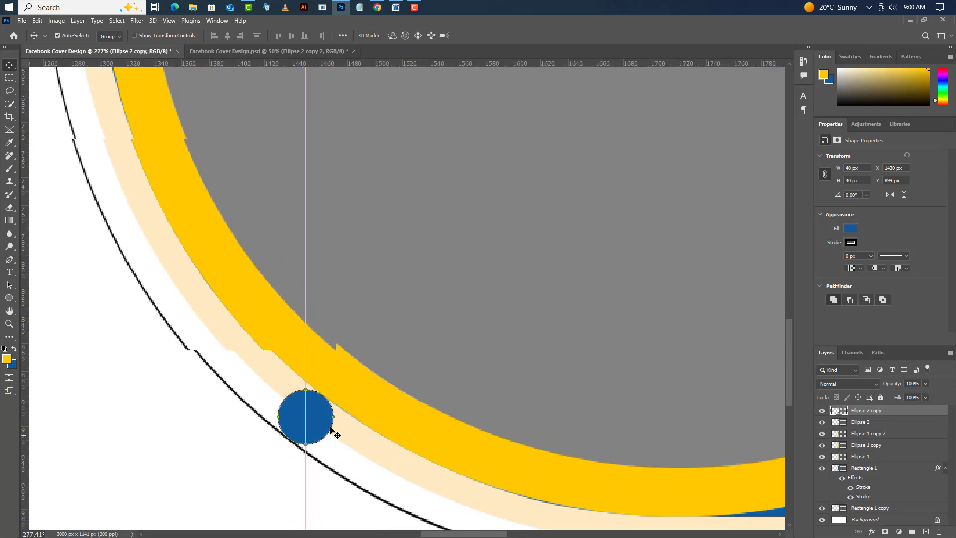
{"action": "scroll", "coordinate": [294, 425], "scroll_direction": "down", "scroll_amount": 1}
{"action": "scroll", "coordinate": [277, 423], "scroll_direction": "down", "scroll_amount": 2}
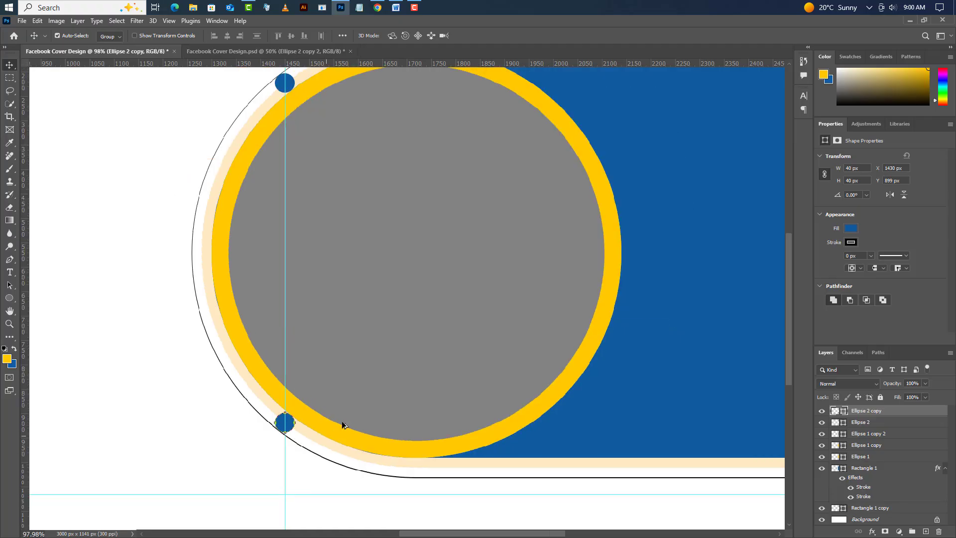
{"action": "scroll", "coordinate": [249, 446], "scroll_direction": "down", "scroll_amount": 3}
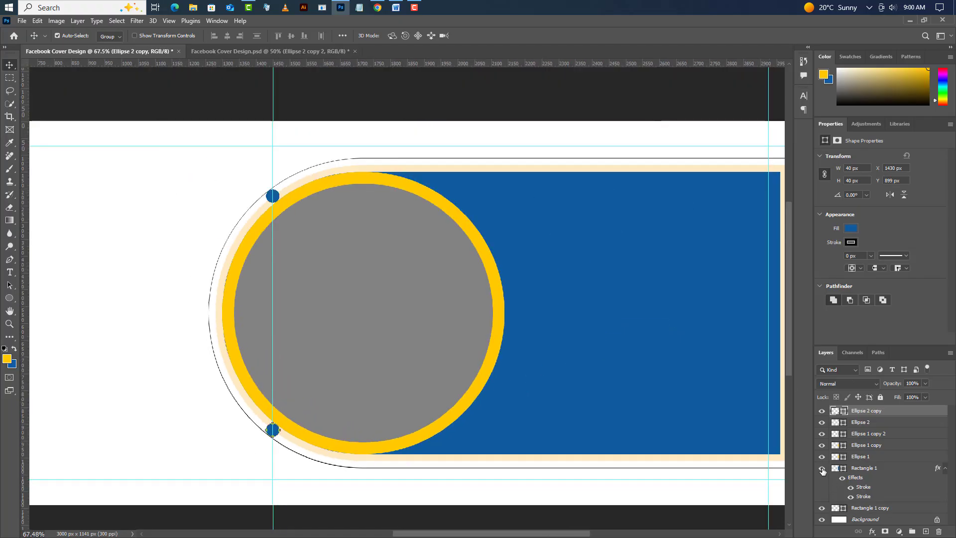
- Duplicate the black outline layer, Rectangle 1 copy, under the suggested name
{"action": "left_click", "coordinate": [868, 508]}
{"action": "right_click", "coordinate": [902, 509]}
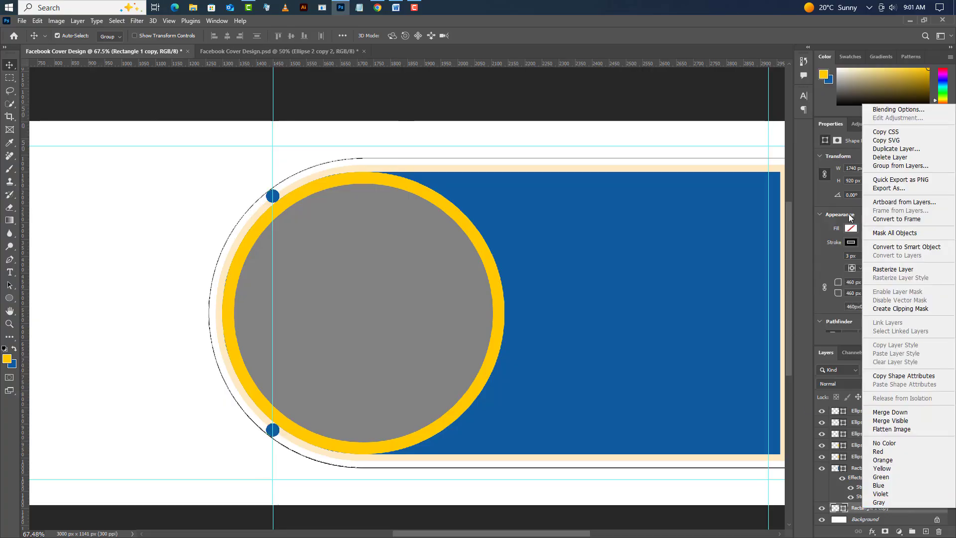
{"action": "left_click", "coordinate": [885, 150]}
{"action": "left_click", "coordinate": [560, 164]}
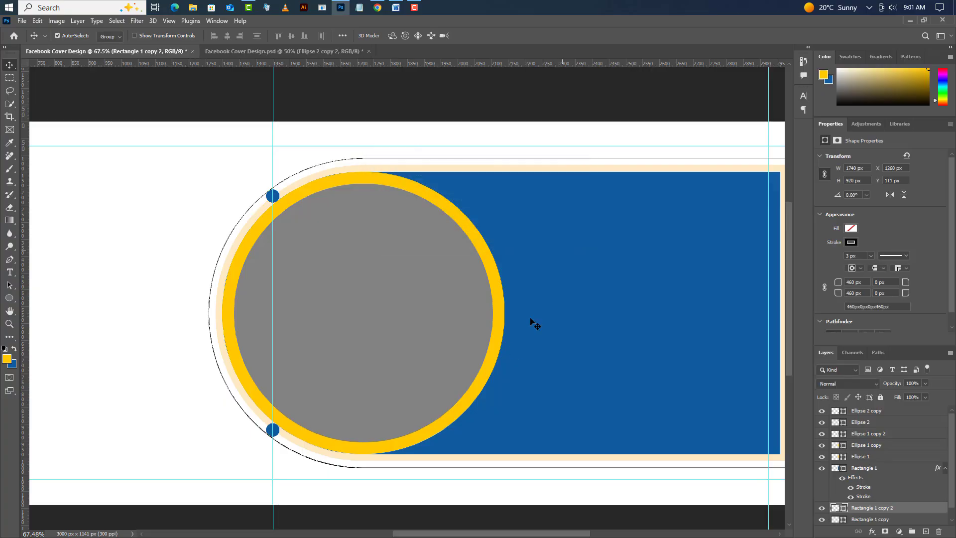
- Shrink the duplicated outline to about 98.91% width and 95.54% height so it follows the outer edge of the cream border
{"action": "scroll", "coordinate": [389, 439], "scroll_direction": "up", "scroll_amount": 1}
{"action": "left_click", "coordinate": [38, 20]}
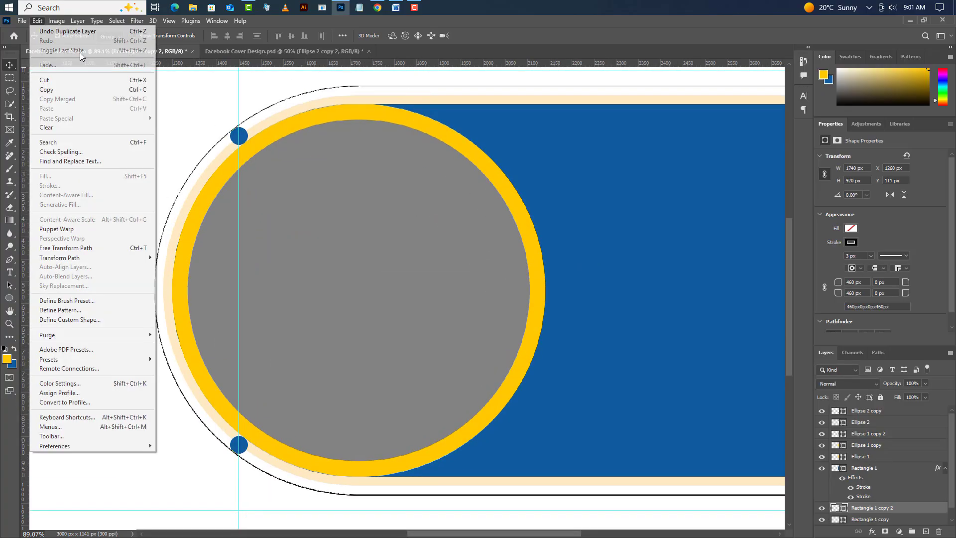
{"action": "left_click", "coordinate": [77, 248]}
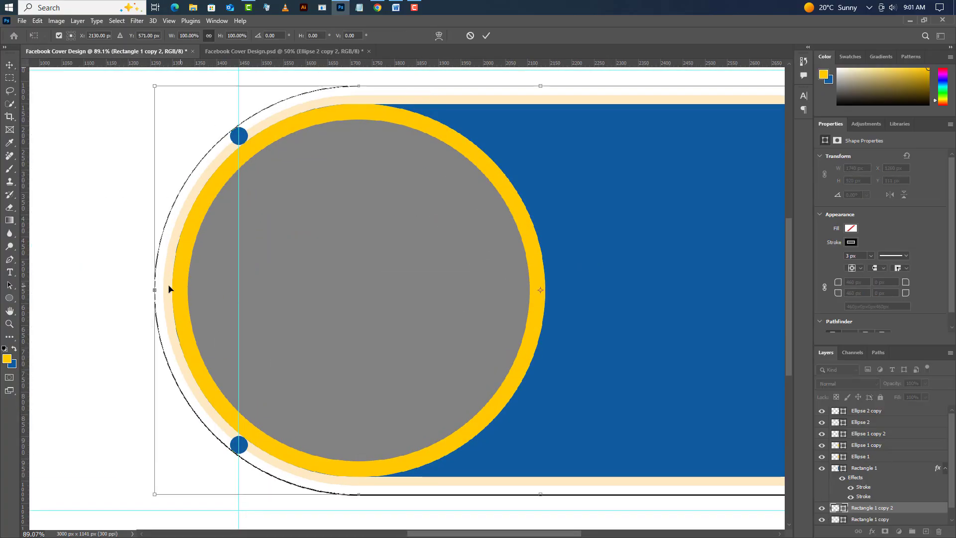
{"action": "left_click_drag", "start_coordinate": [158, 289], "coordinate": [163, 289]}
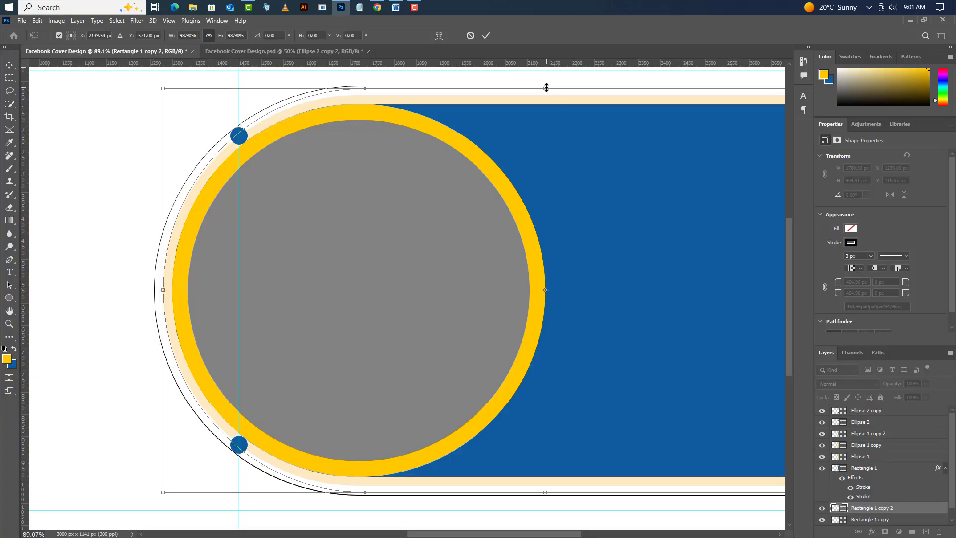
{"action": "left_click_drag", "start_coordinate": [547, 87], "coordinate": [547, 95]}
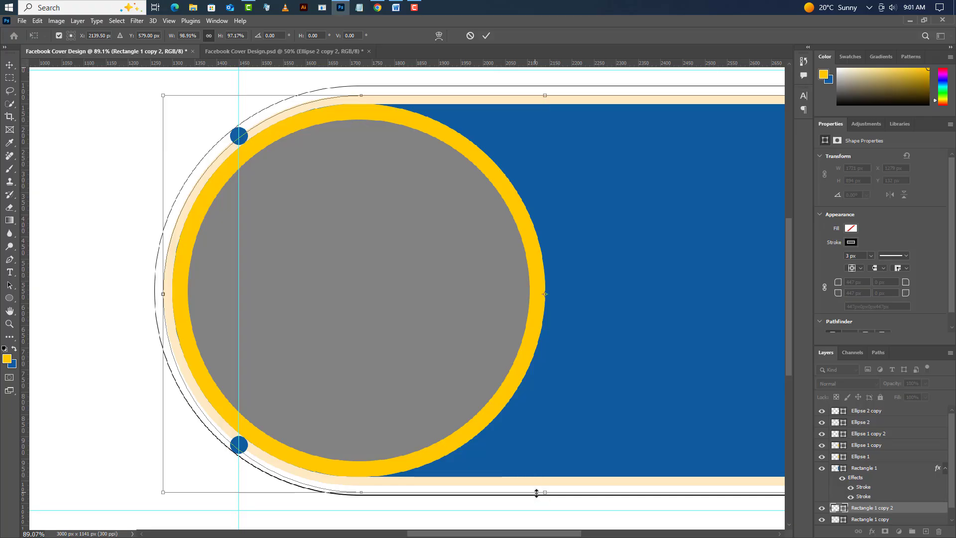
{"action": "left_click_drag", "start_coordinate": [546, 493], "coordinate": [546, 485]}
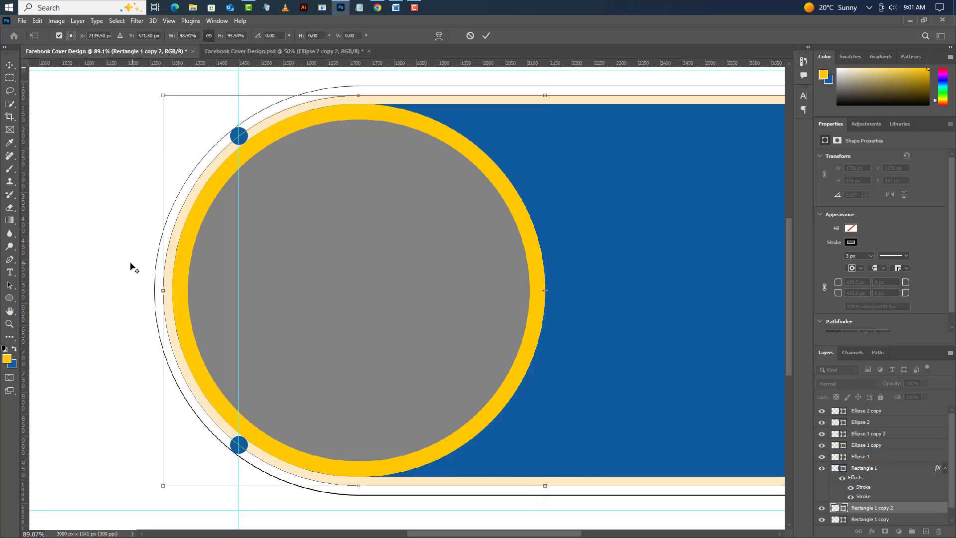
{"action": "scroll", "coordinate": [134, 268], "scroll_direction": "up", "scroll_amount": 3}
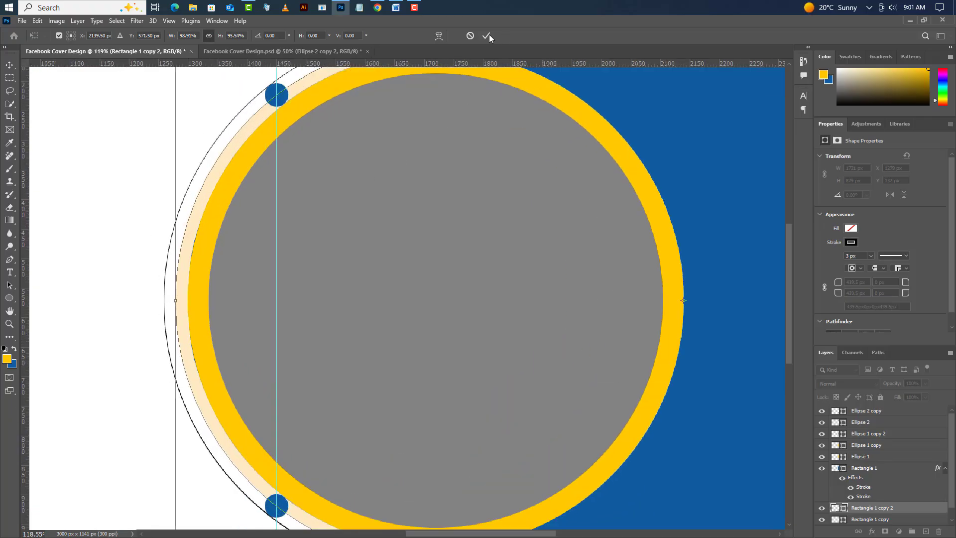
{"action": "left_click", "coordinate": [488, 35]}
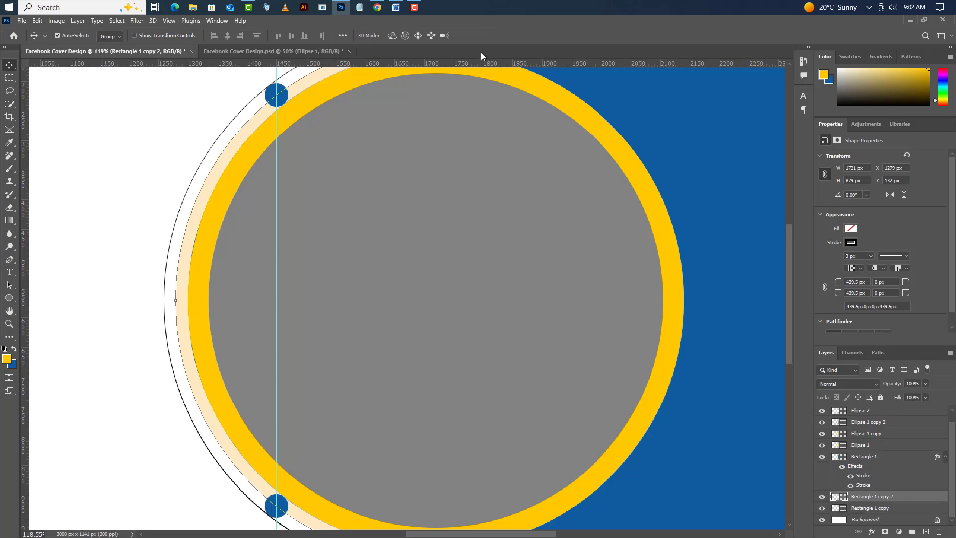
- Add a vertical cyan guide at 1310 px
{"action": "left_click", "coordinate": [170, 22]}
{"action": "mouse_move", "coordinate": [225, 283]}
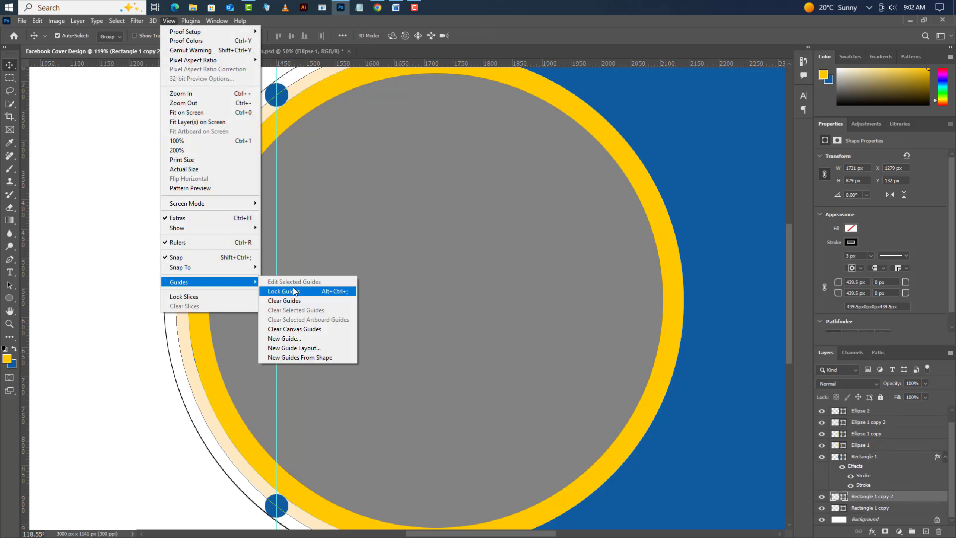
{"action": "left_click", "coordinate": [291, 339]}
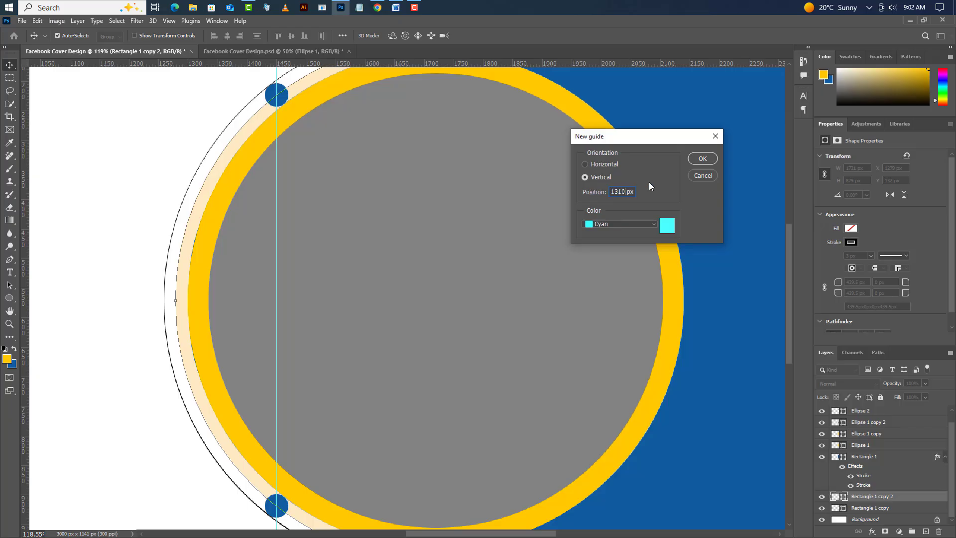
{"action": "left_click", "coordinate": [693, 163]}
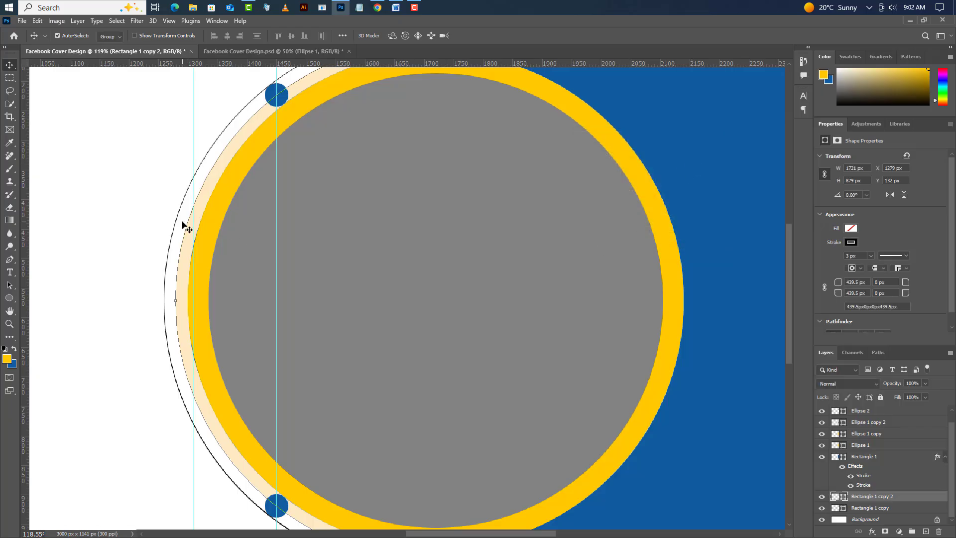
- Draw a circle about 20 px wide on a new layer, centered on the 1310 px guide over the cream border's upper part
{"action": "scroll", "coordinate": [183, 225], "scroll_direction": "up", "scroll_amount": 5}
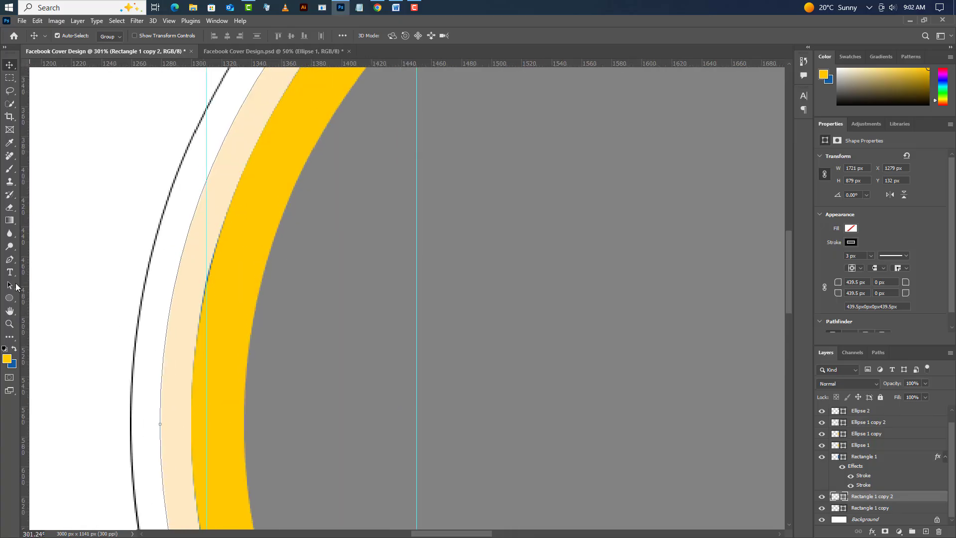
{"action": "left_click", "coordinate": [8, 300]}
{"action": "right_click", "coordinate": [8, 299]}
{"action": "left_click", "coordinate": [33, 309]}
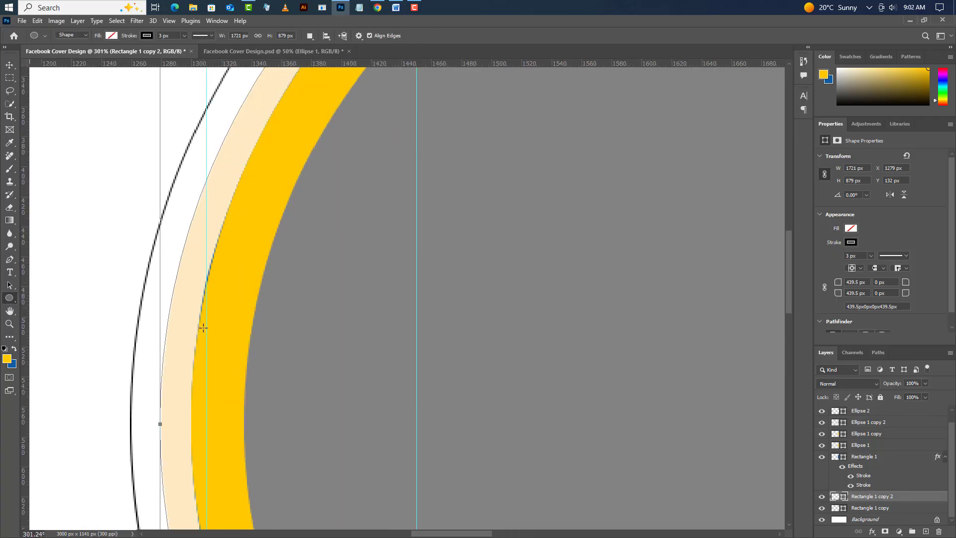
{"action": "left_click", "coordinate": [926, 532]}
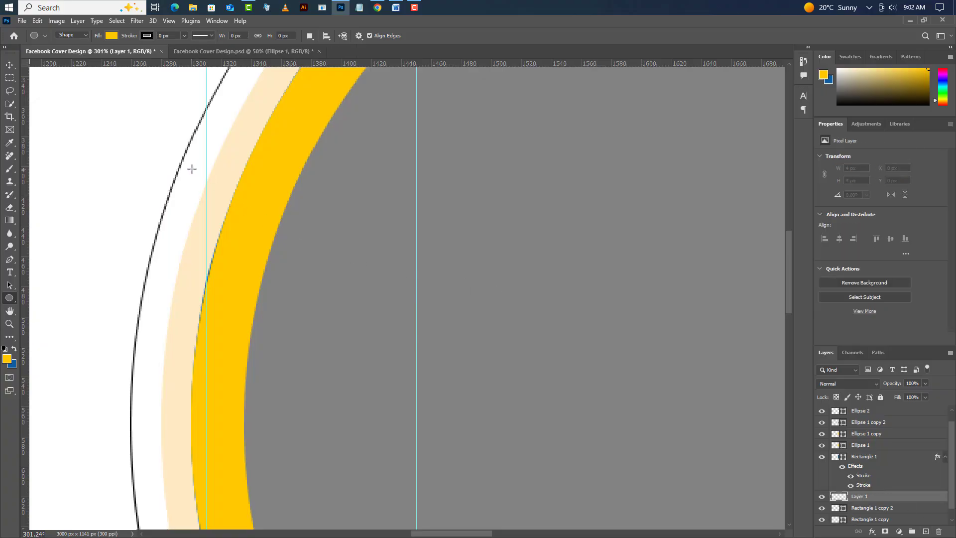
{"action": "left_click_drag", "start_coordinate": [192, 169], "coordinate": [219, 198]}
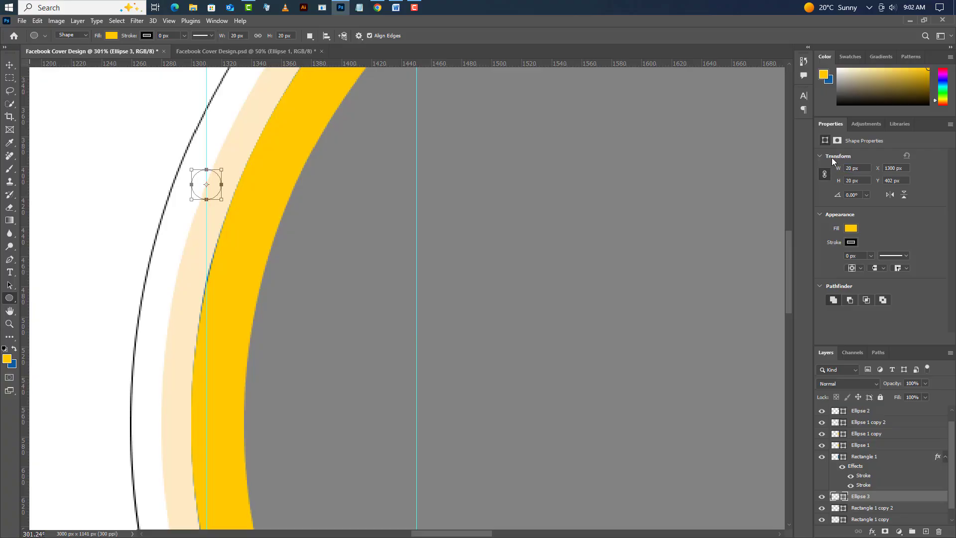
- Fill the 20 px circle with dark gray #292929 and move its layer to the top of the layer stack
{"action": "double_click", "coordinate": [836, 496]}
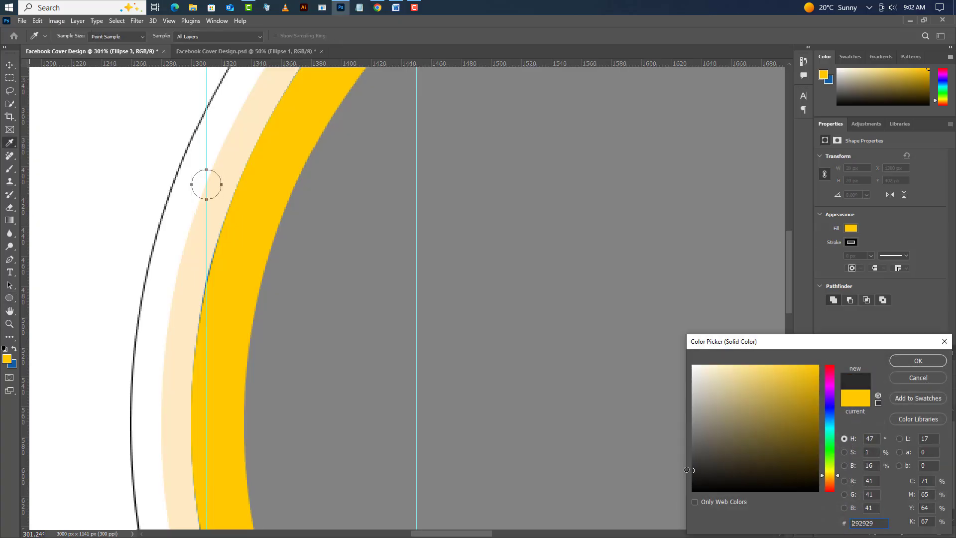
{"action": "left_click", "coordinate": [897, 365]}
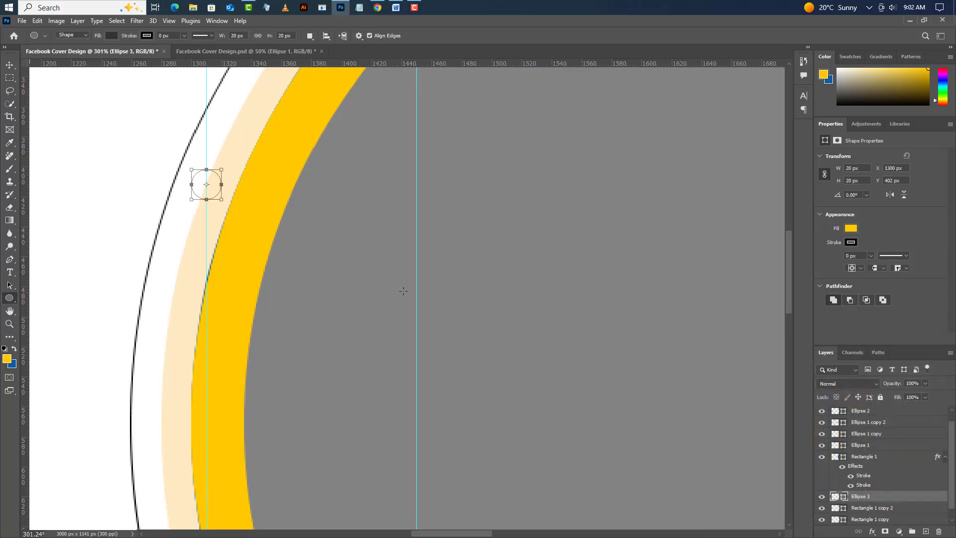
{"action": "scroll", "coordinate": [361, 222], "scroll_direction": "down", "scroll_amount": 2}
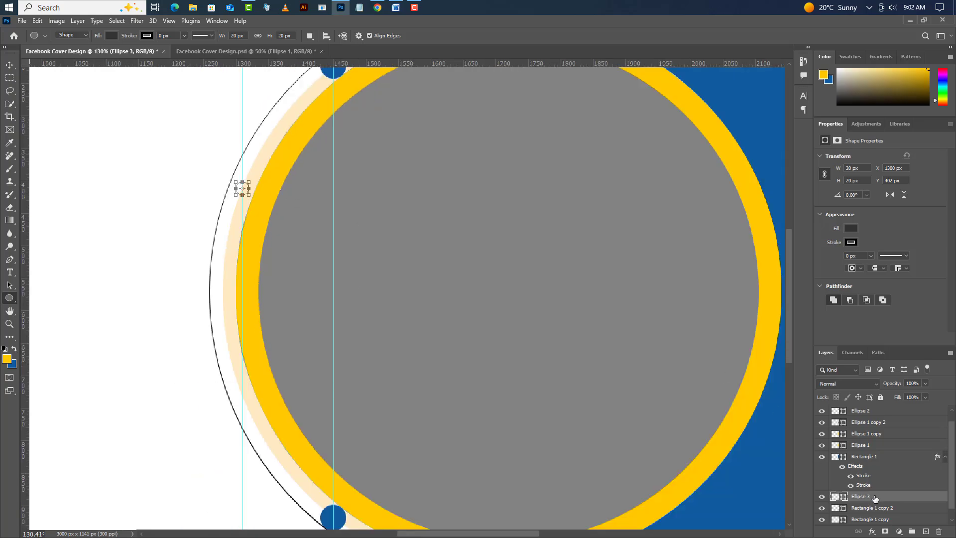
{"action": "left_click_drag", "start_coordinate": [875, 499], "coordinate": [878, 406]}
- Copy the dark gray circle straight down along its guide to the lower part of the cream border, at about Y 723 px
{"action": "left_click", "coordinate": [6, 66]}
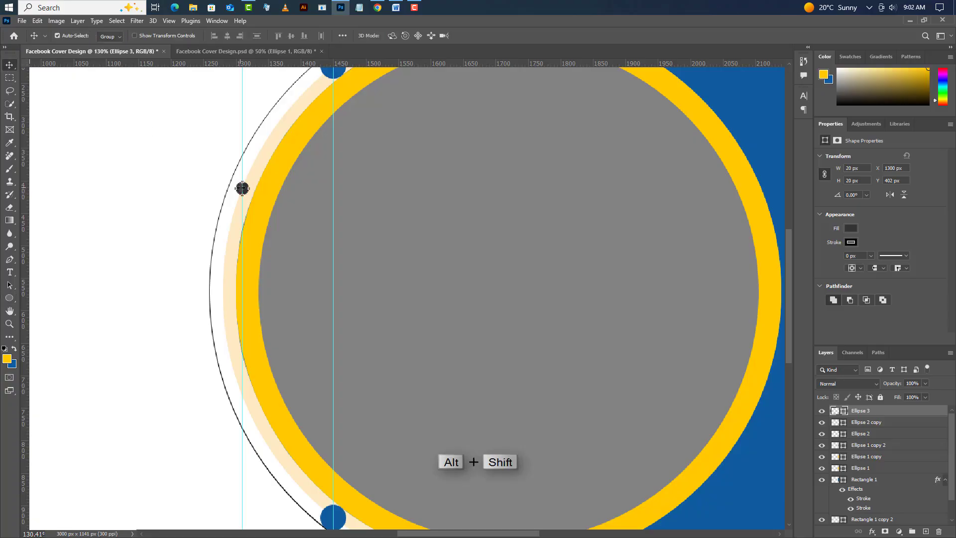
{"action": "left_click_drag", "start_coordinate": [244, 189], "coordinate": [311, 409]}
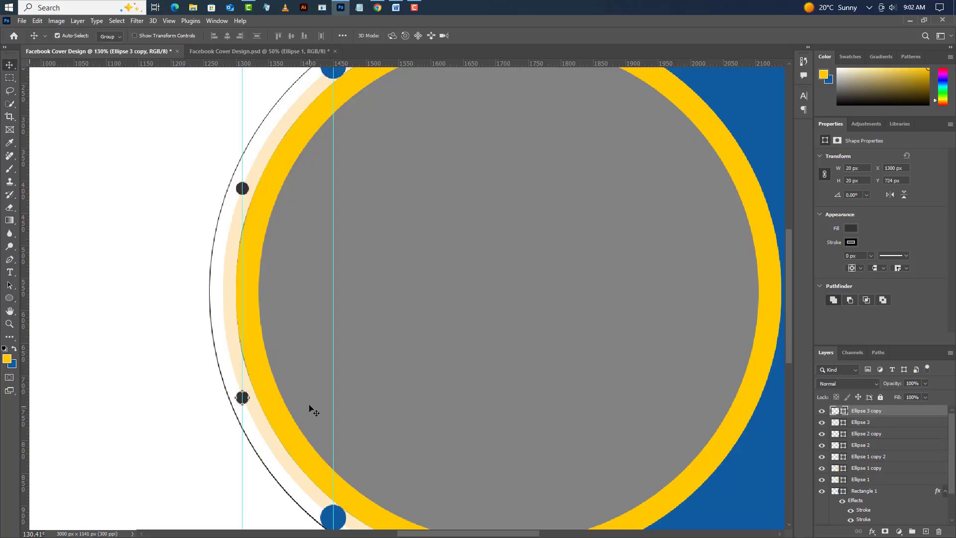
{"action": "scroll", "coordinate": [305, 310], "scroll_direction": "down", "scroll_amount": 8}
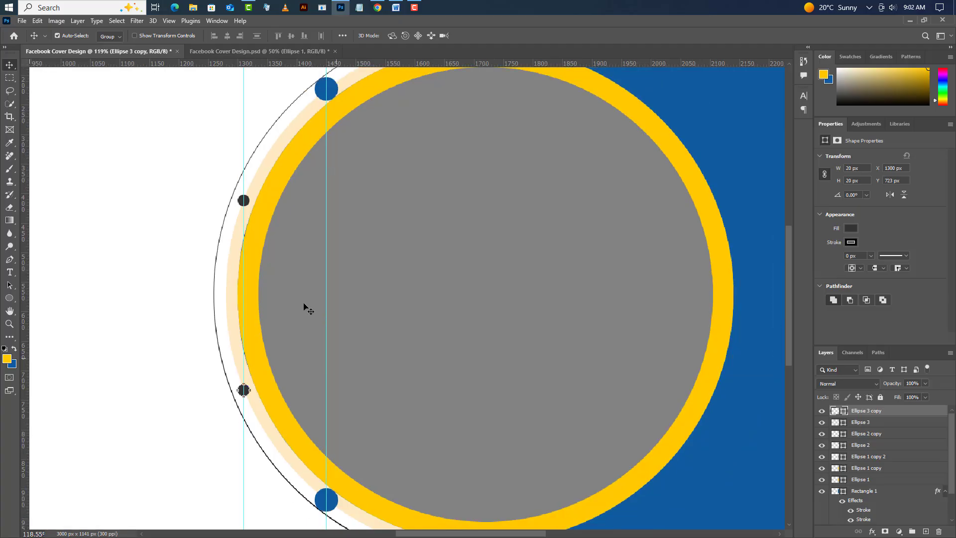
- Delete the two stroke effects from the blue Rectangle 1 layer and select that layer
{"action": "scroll", "coordinate": [895, 486], "scroll_direction": "down", "scroll_amount": 2}
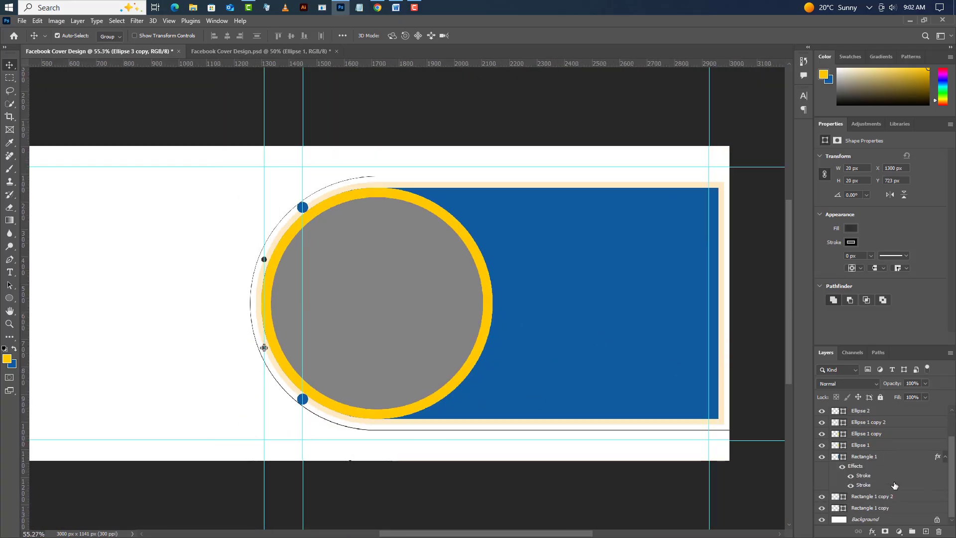
{"action": "left_click_drag", "start_coordinate": [914, 510], "coordinate": [937, 530]}
{"action": "left_click", "coordinate": [885, 484]}
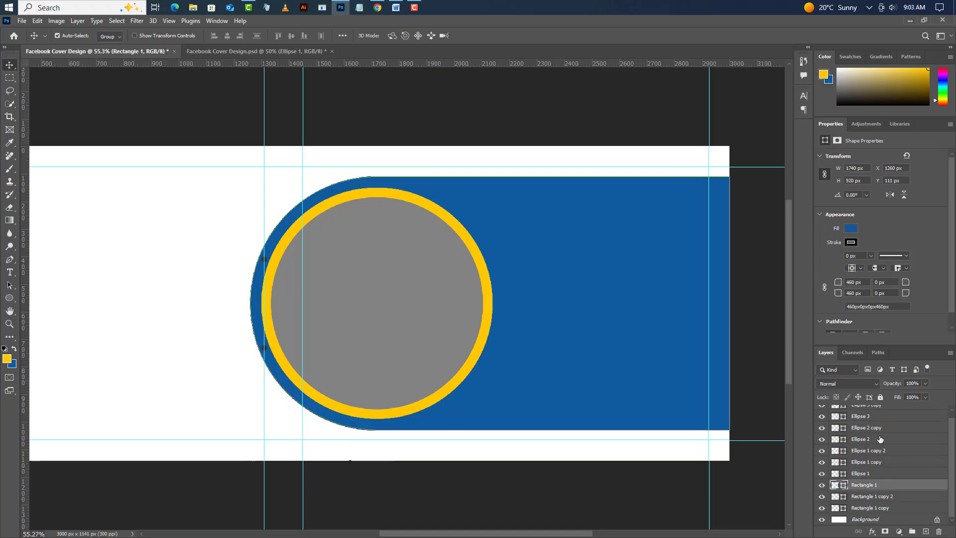
- Convert the two small blue circle layers, Ellipse 2 and Ellipse 2 copy, together into one smart object
{"action": "left_click", "coordinate": [880, 439]}
{"action": "left_click", "coordinate": [899, 429], "text": "shift"}
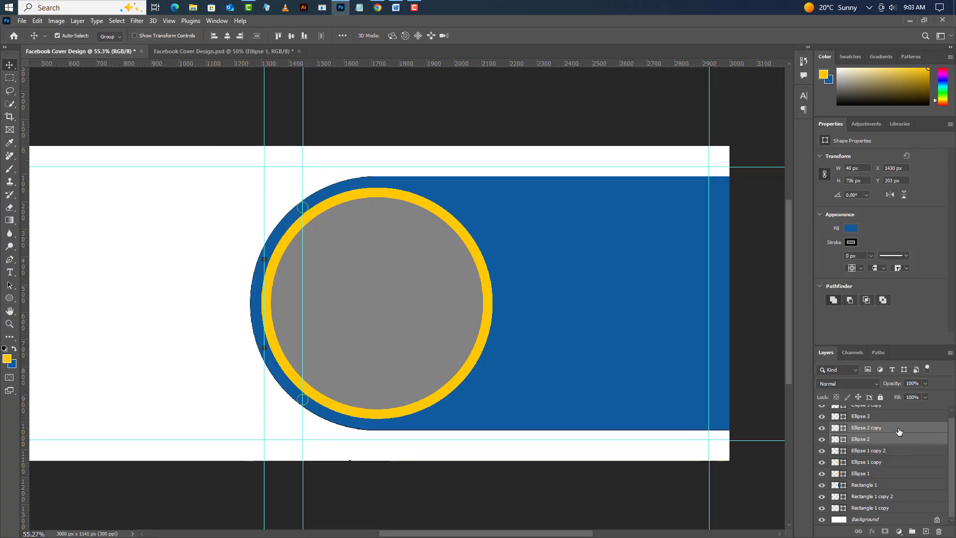
{"action": "right_click", "coordinate": [899, 430]}
{"action": "left_click", "coordinate": [904, 167]}
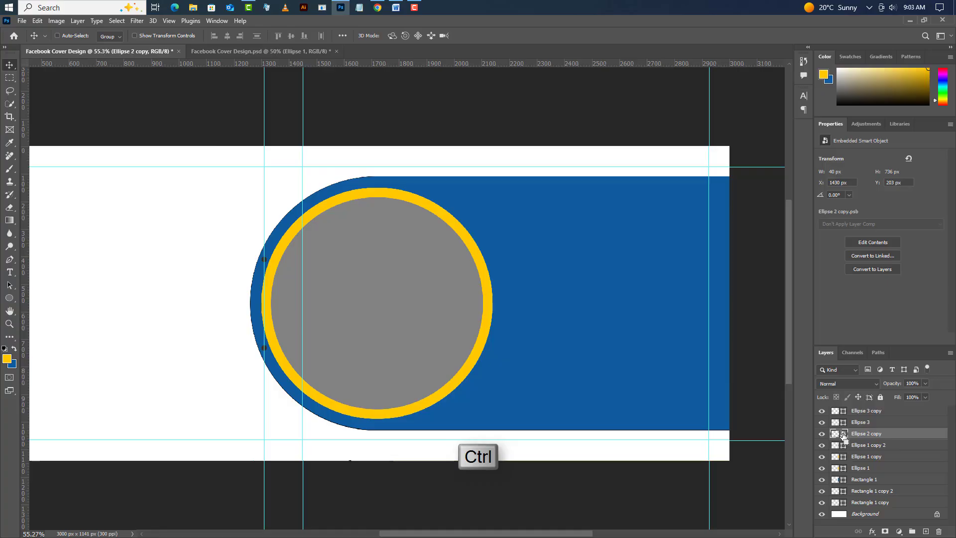
- Load the blue circles' smart object as a selection and delete its layer, keeping the selection active
{"action": "left_click", "coordinate": [842, 433], "text": "ctrl"}
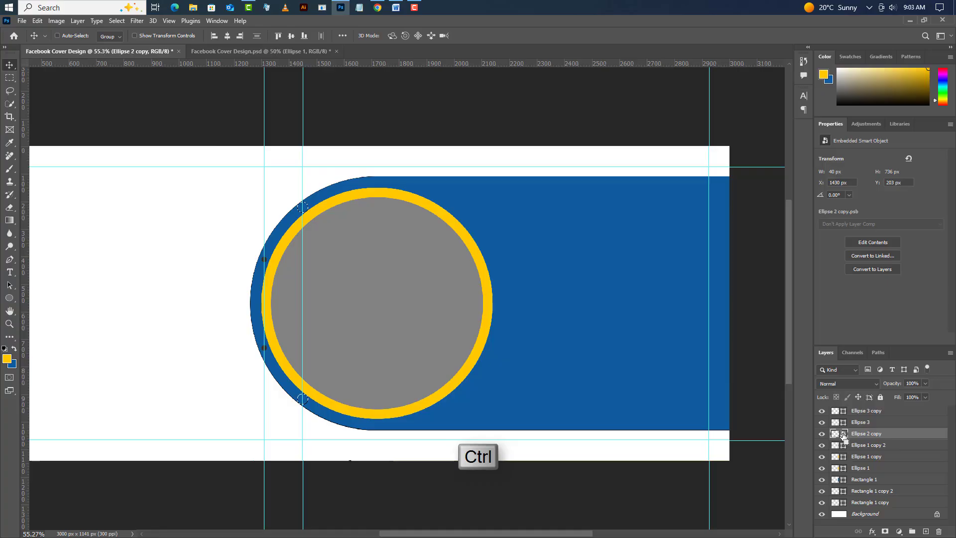
{"action": "left_click", "coordinate": [939, 531]}
{"action": "left_click", "coordinate": [431, 213]}
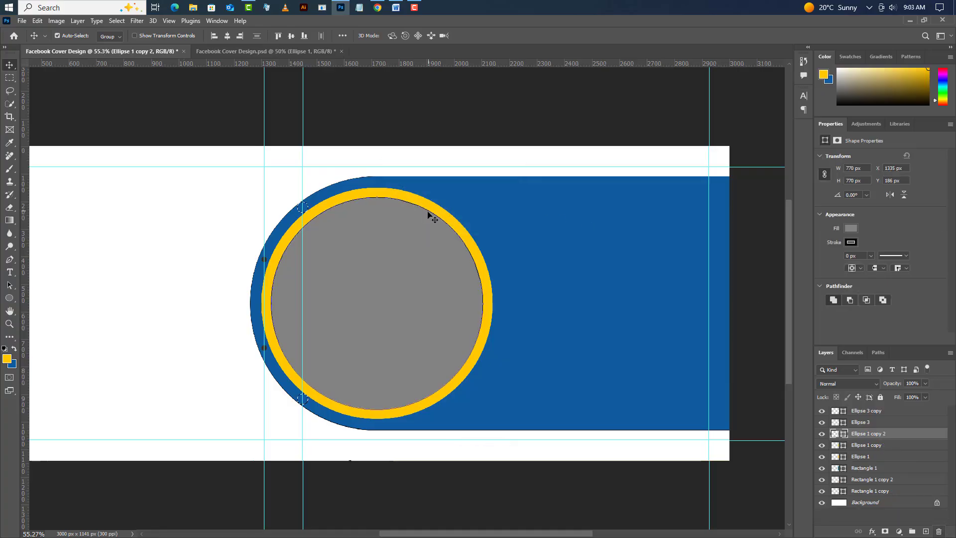
- Rasterize the blue Rectangle 1 layer and invert the small-circle selection
{"action": "left_click", "coordinate": [560, 235]}
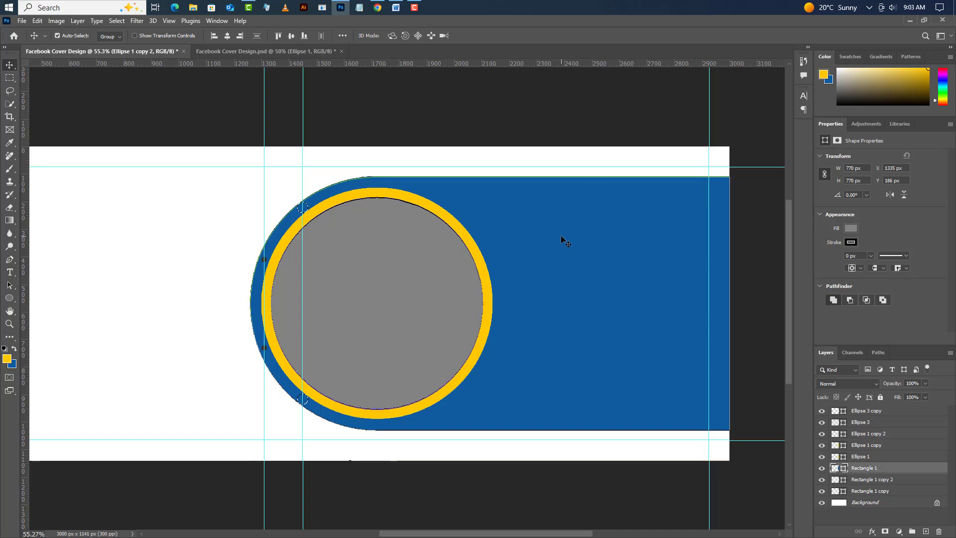
{"action": "right_click", "coordinate": [920, 467]}
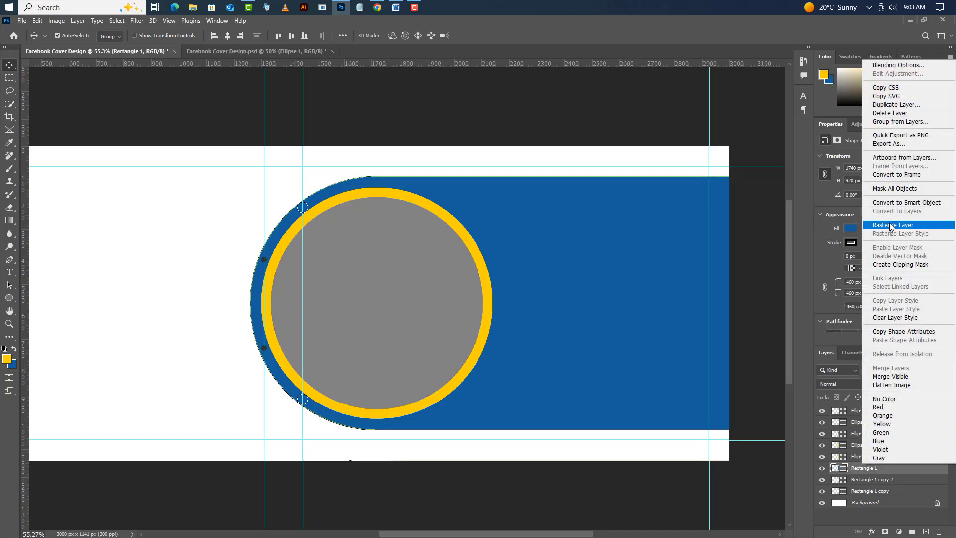
{"action": "left_click", "coordinate": [881, 228]}
{"action": "left_click", "coordinate": [117, 20]}
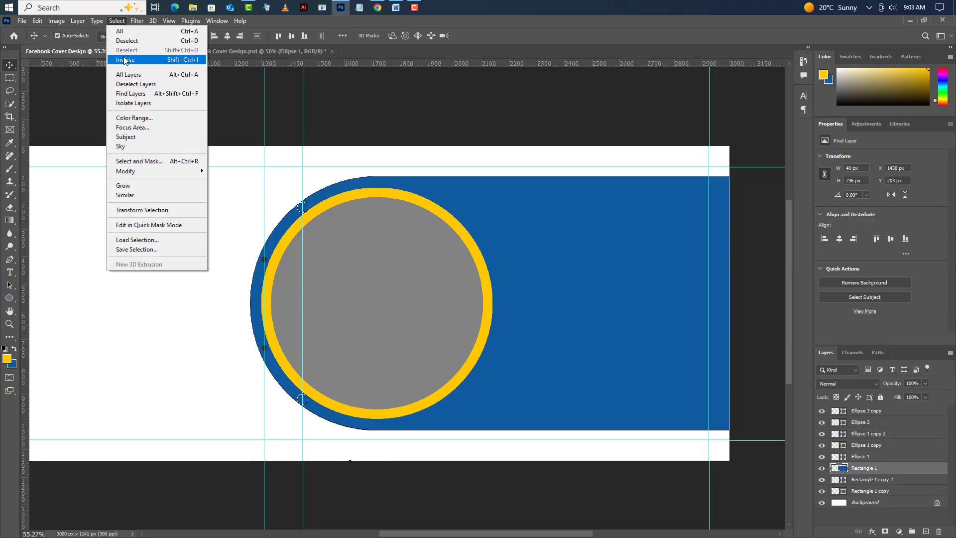
{"action": "left_click", "coordinate": [120, 29]}
- Erase the blue band of Rectangle 1 along its curved end between the two protected small circles with the Eraser
{"action": "scroll", "coordinate": [268, 253], "scroll_direction": "up", "scroll_amount": 14}
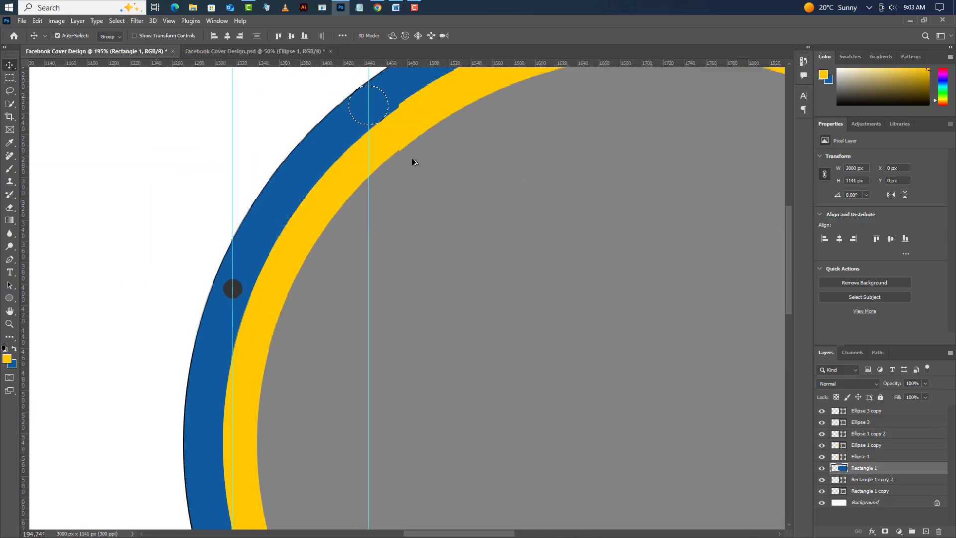
{"action": "scroll", "coordinate": [414, 160], "scroll_direction": "up", "scroll_amount": 1}
{"action": "key", "text": "e"}
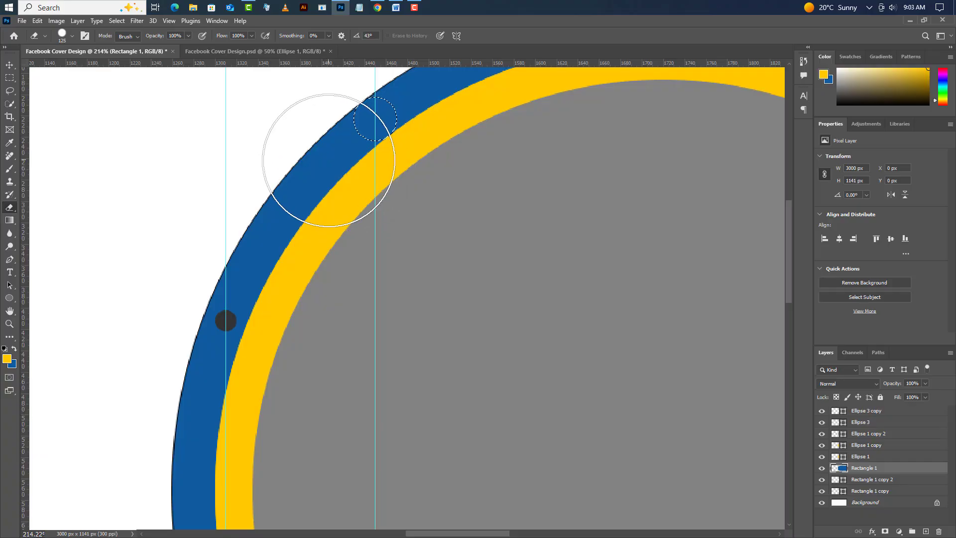
{"action": "mouse_move", "coordinate": [330, 163]}
{"action": "left_mouse_down"}
{"action": "mouse_move", "coordinate": [261, 237]}
{"action": "mouse_move", "coordinate": [207, 336]}
{"action": "mouse_move", "coordinate": [191, 396]}
{"action": "left_mouse_up"}
{"action": "scroll", "coordinate": [259, 247], "scroll_direction": "down", "scroll_amount": 10}
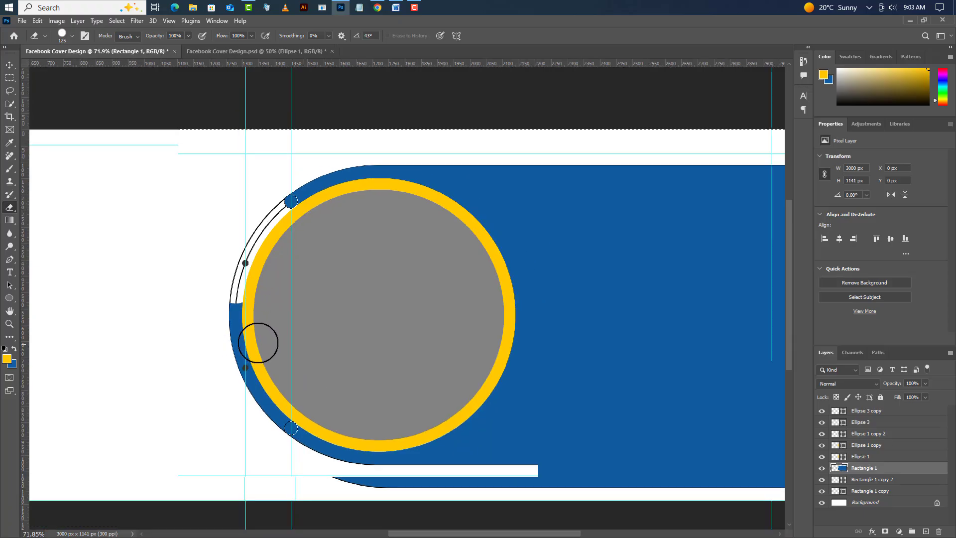
{"action": "scroll", "coordinate": [256, 363], "scroll_direction": "up", "scroll_amount": 5}
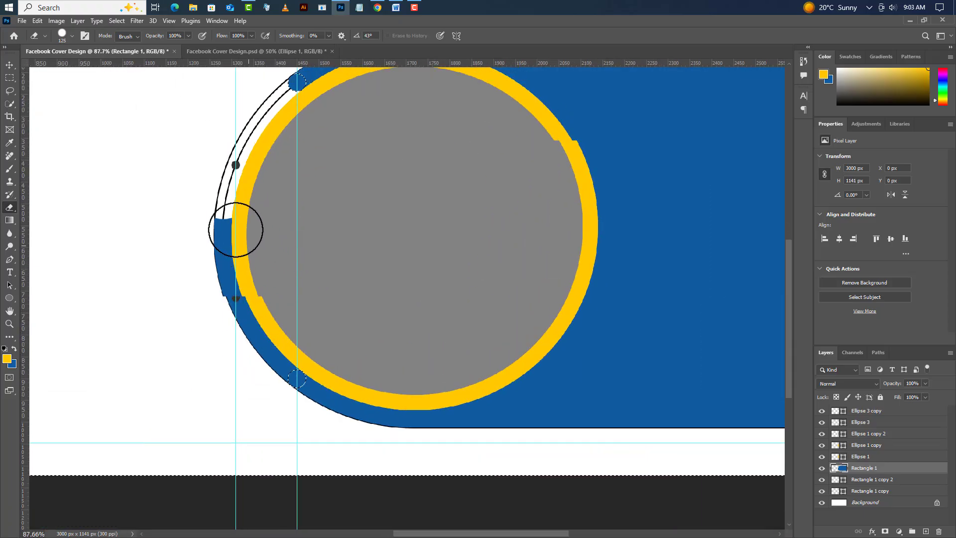
{"action": "mouse_move", "coordinate": [229, 243]}
{"action": "left_mouse_down"}
{"action": "mouse_move", "coordinate": [236, 314]}
{"action": "mouse_move", "coordinate": [275, 381]}
{"action": "left_mouse_up"}
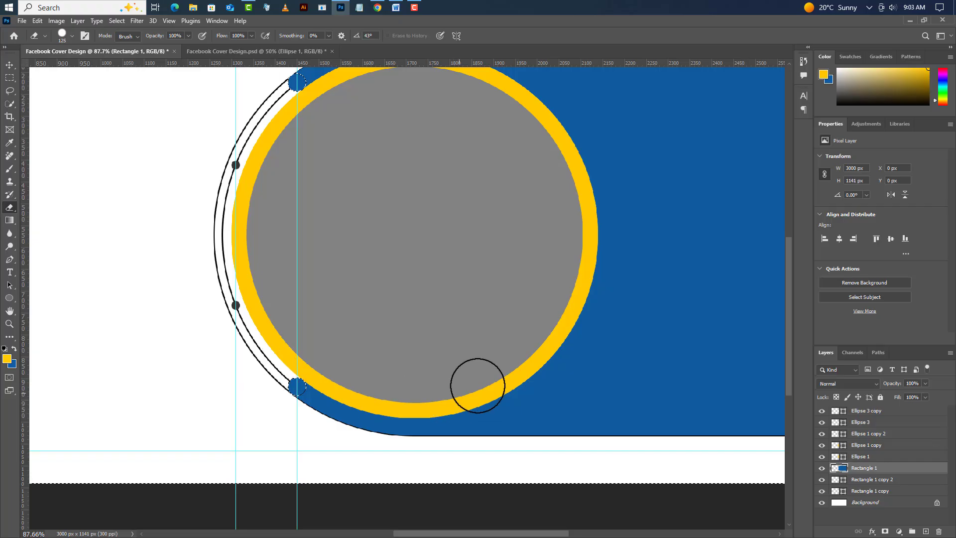
- Convert Rectangle 1 copy 2 to a smart object, rasterize it, and erase its outline between the two dark gray circles
{"action": "left_click", "coordinate": [822, 481]}
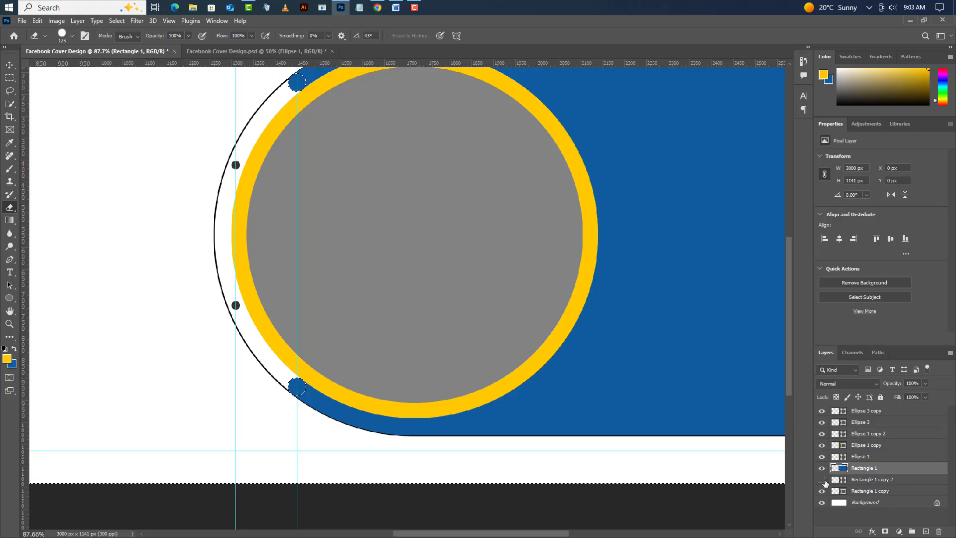
{"action": "left_click", "coordinate": [823, 480]}
{"action": "right_click", "coordinate": [907, 478]}
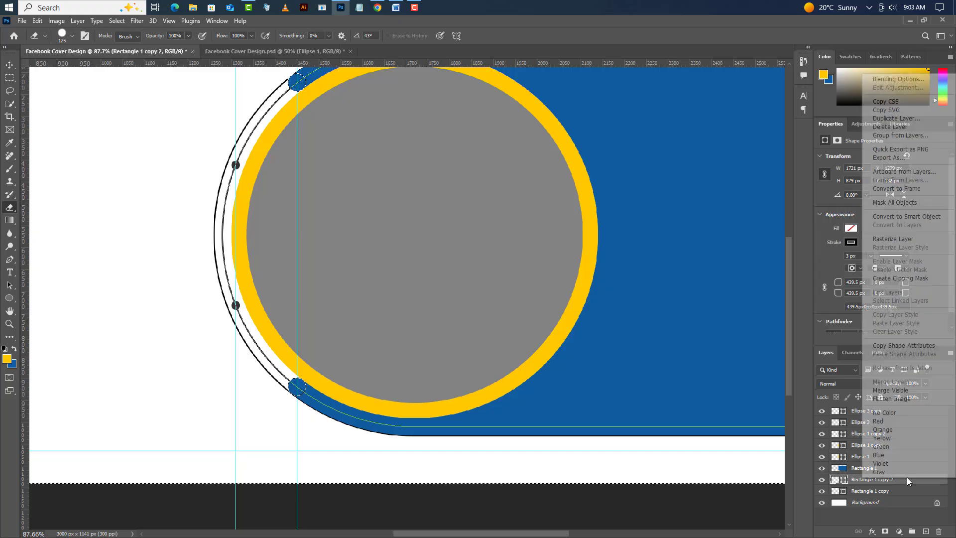
{"action": "left_click", "coordinate": [906, 217]}
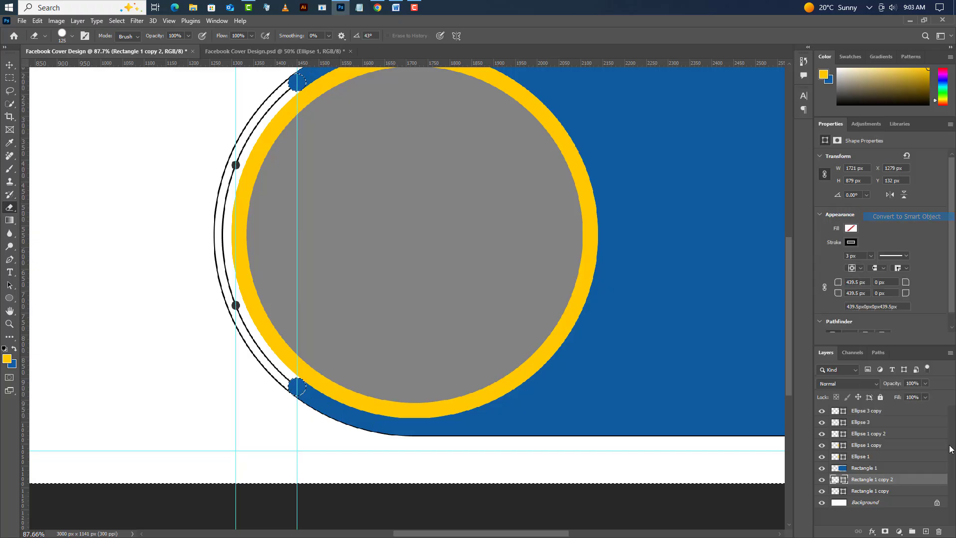
{"action": "right_click", "coordinate": [926, 481]}
{"action": "left_click", "coordinate": [883, 266]}
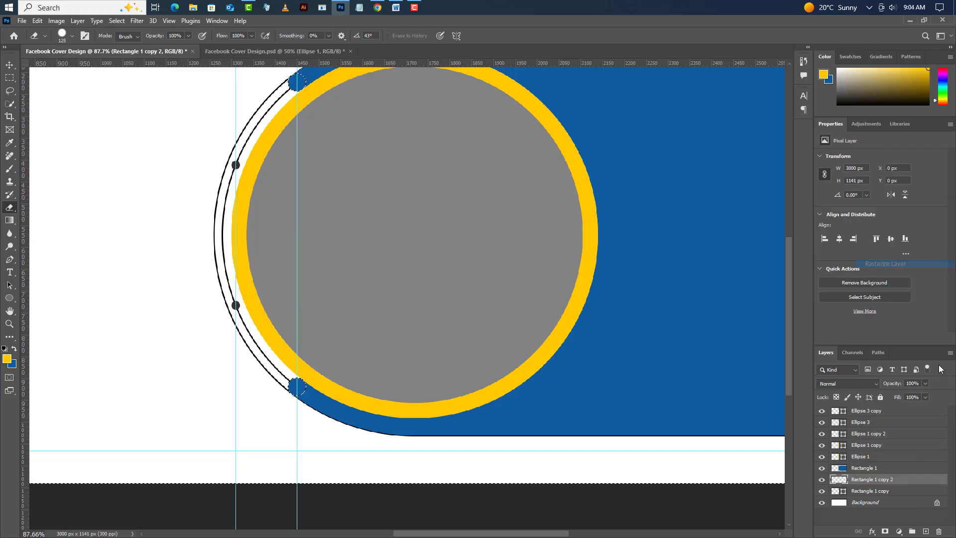
{"action": "left_click_drag", "start_coordinate": [223, 191], "coordinate": [222, 281]}
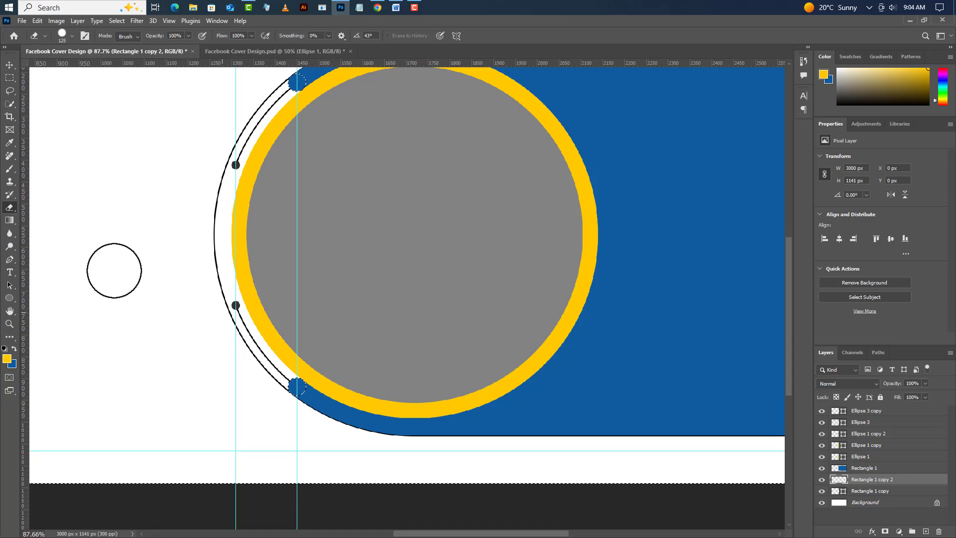
{"action": "left_click", "coordinate": [10, 64]}
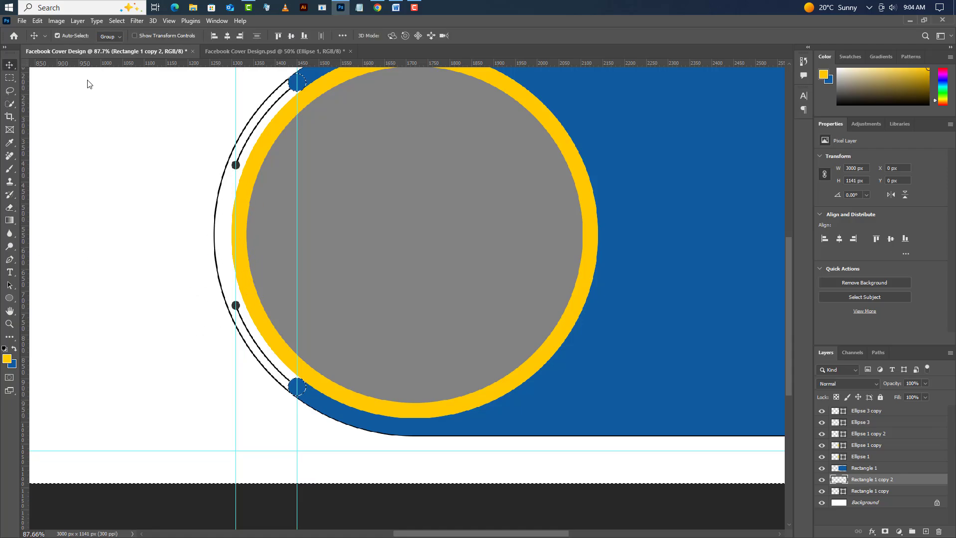
- Convert the outer outline layer, Rectangle 1 copy, to a smart object
{"action": "left_click", "coordinate": [899, 492]}
{"action": "right_click", "coordinate": [895, 491]}
{"action": "left_click", "coordinate": [902, 232]}
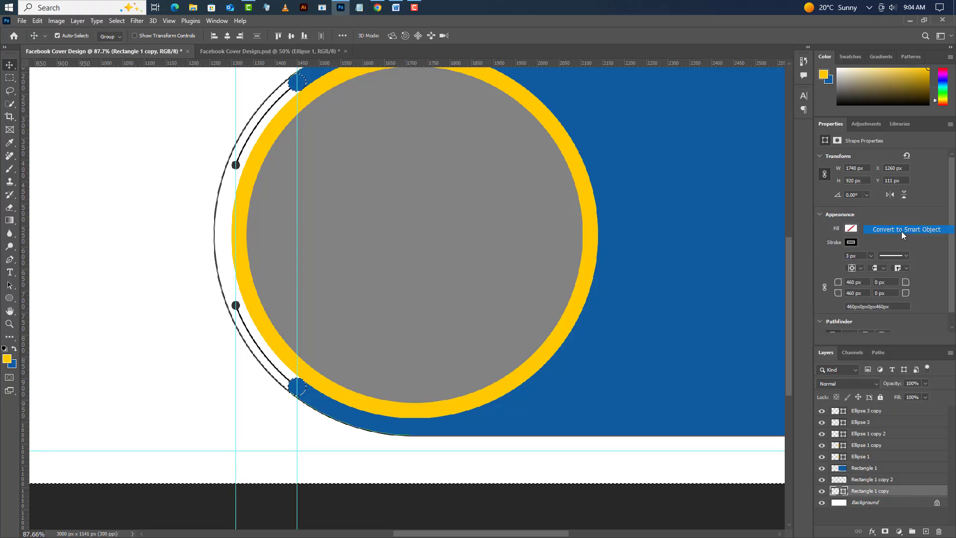
- Apply a #105ba0 Color Overlay, sampled from the blue shape, to the outer outline and clear the selection
{"action": "double_click", "coordinate": [926, 492]}
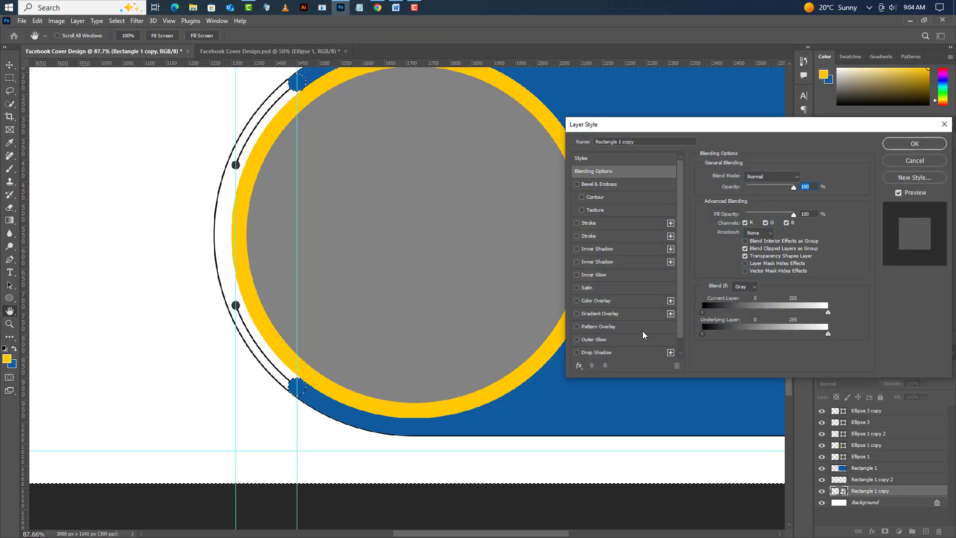
{"action": "left_click", "coordinate": [641, 301]}
{"action": "left_click", "coordinate": [803, 177]}
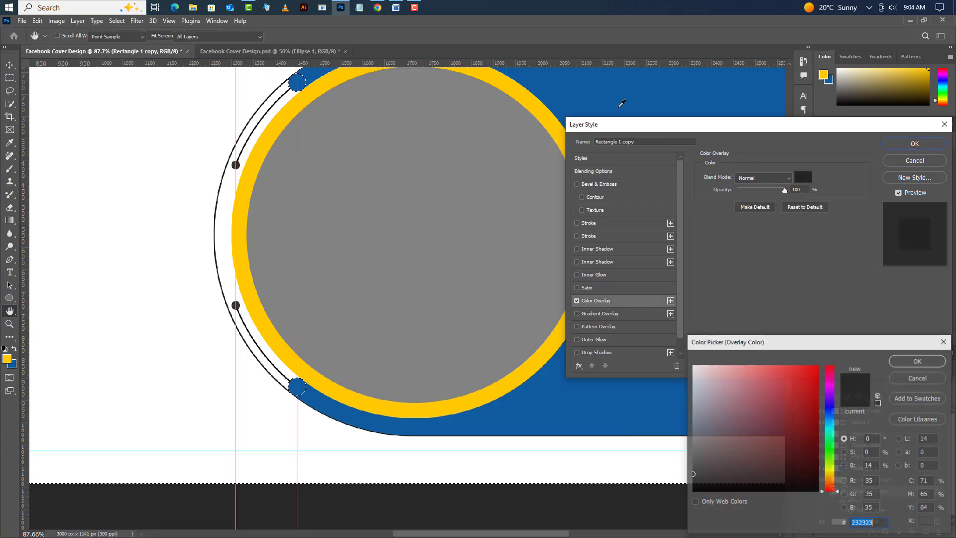
{"action": "left_click", "coordinate": [745, 114]}
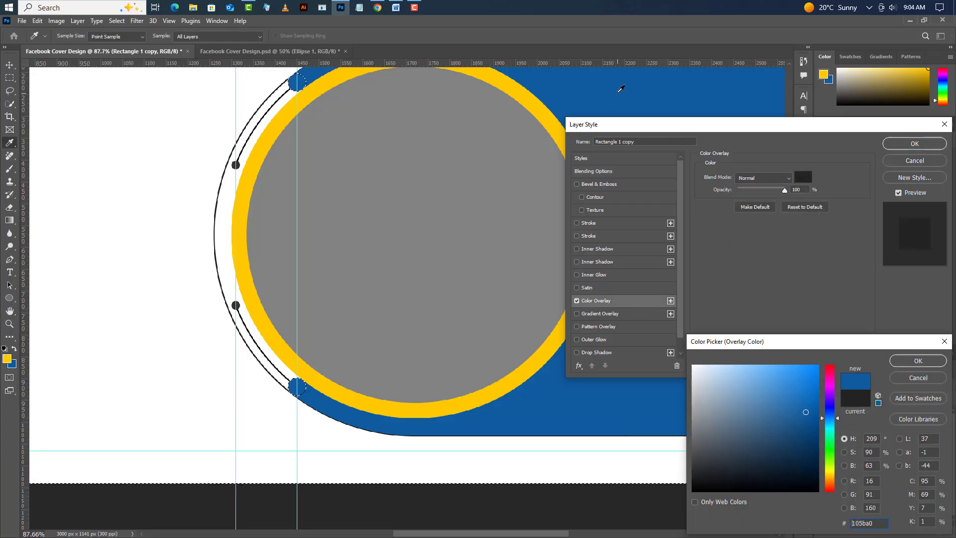
{"action": "left_click", "coordinate": [921, 361]}
{"action": "left_click", "coordinate": [914, 145]}
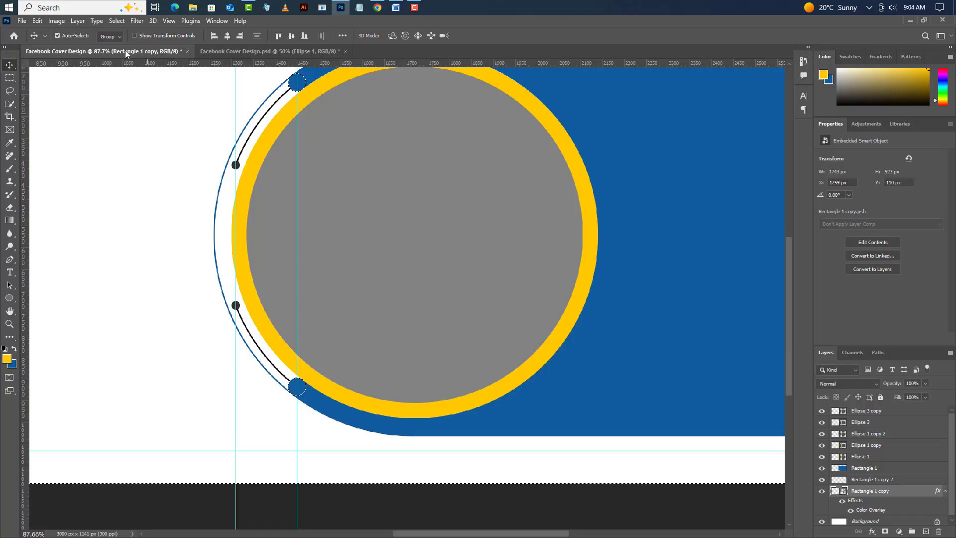
{"action": "left_click", "coordinate": [117, 21]}
{"action": "left_click", "coordinate": [127, 41]}
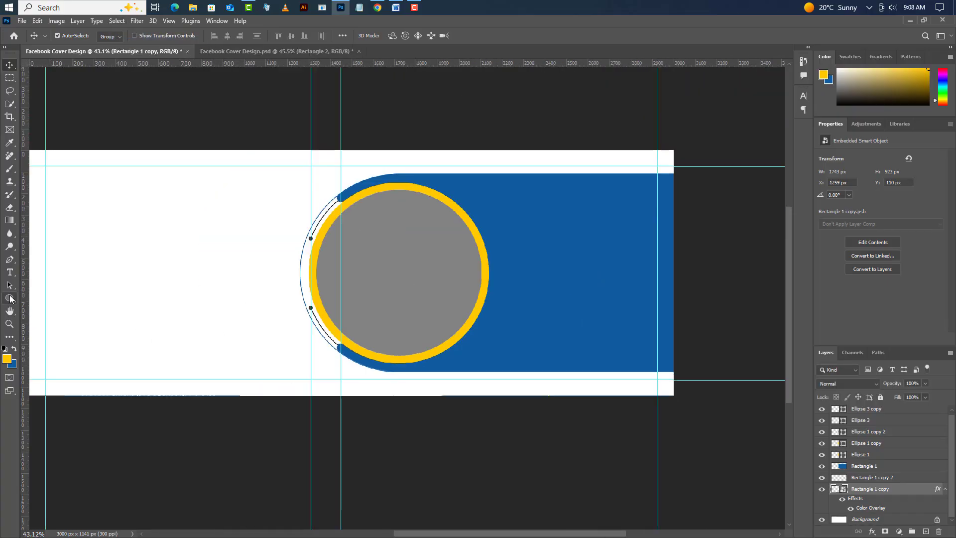
- Draw a yellow rectangle about 873 px wide over the straight end of the blue shape and set its height to 840 px
{"action": "right_click", "coordinate": [10, 299]}
{"action": "left_click", "coordinate": [43, 301]}
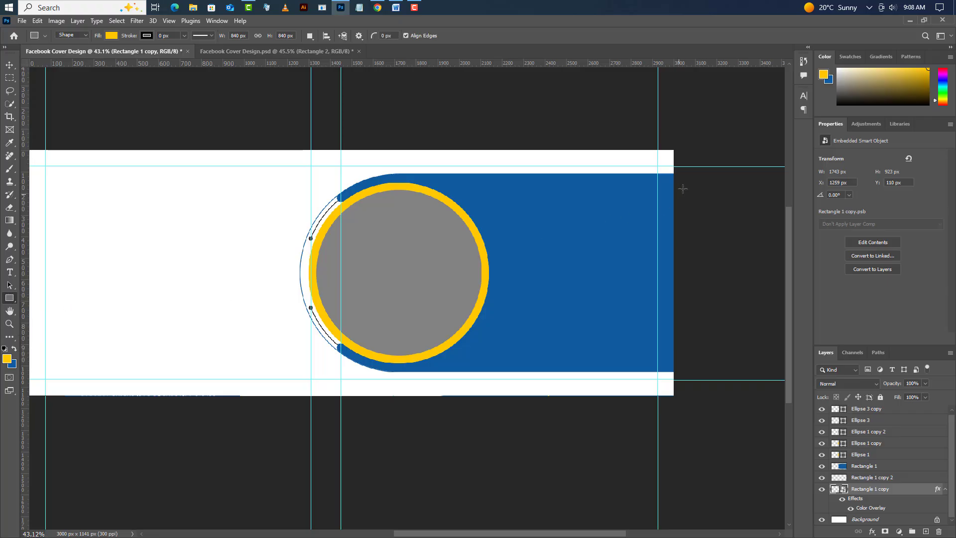
{"action": "left_click_drag", "start_coordinate": [686, 184], "coordinate": [498, 359]}
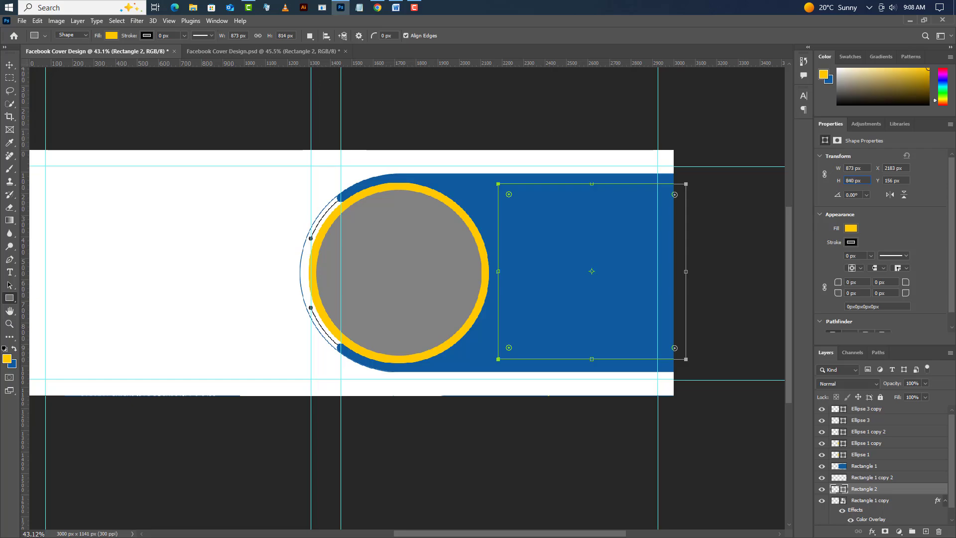
{"action": "key", "text": "Return"}
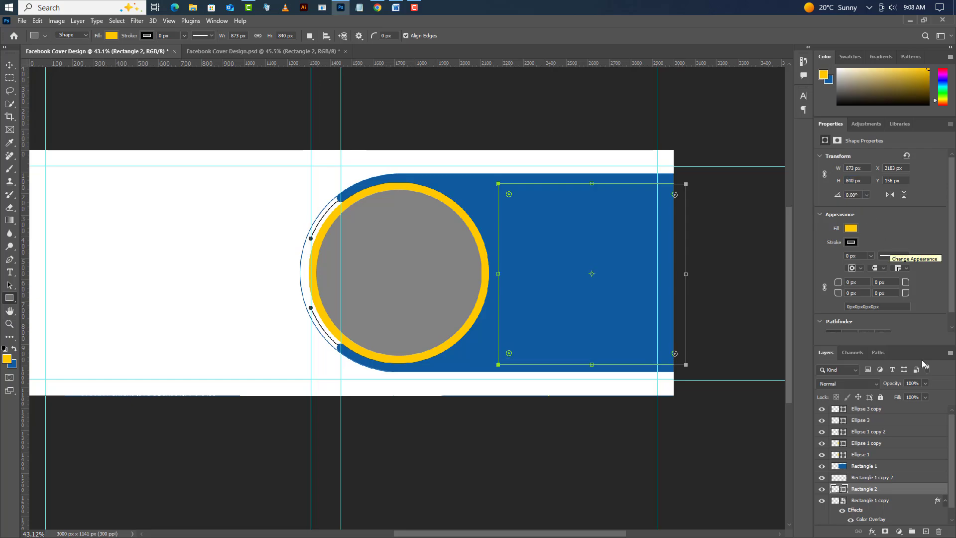
- Center the new rectangle vertically on the blue Rectangle 1 shape using its loaded selection, and deselect
{"action": "left_click", "coordinate": [843, 467], "text": "ctrl"}
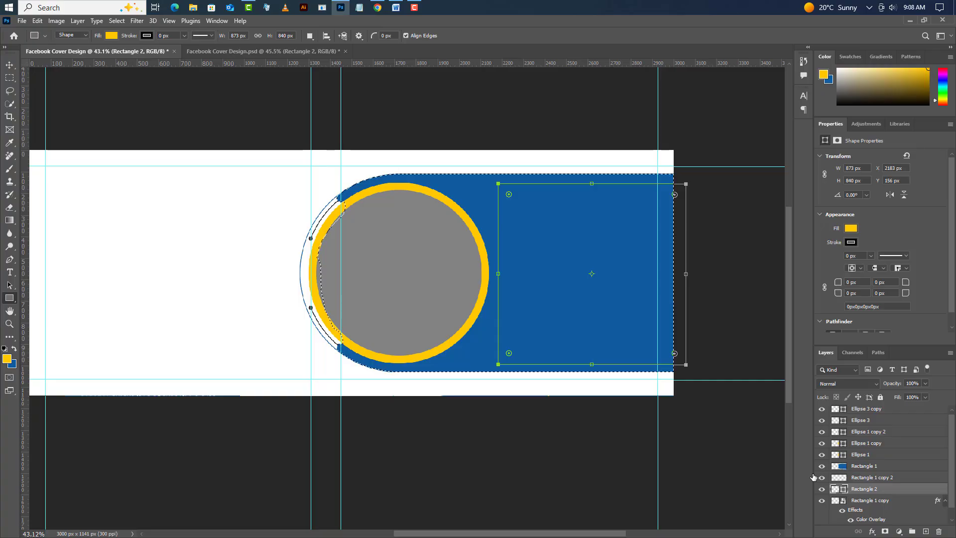
{"action": "left_click", "coordinate": [10, 64]}
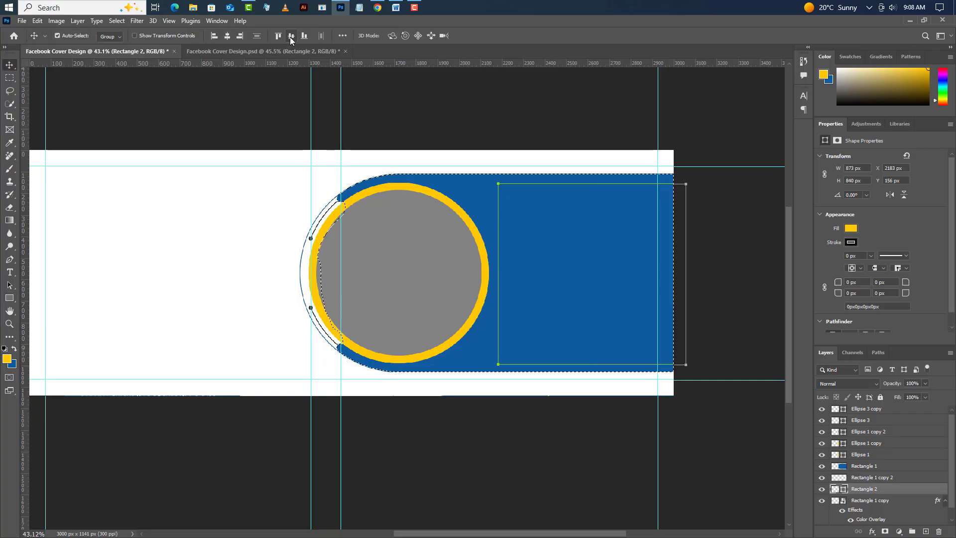
{"action": "left_click", "coordinate": [291, 36]}
{"action": "left_click", "coordinate": [115, 21]}
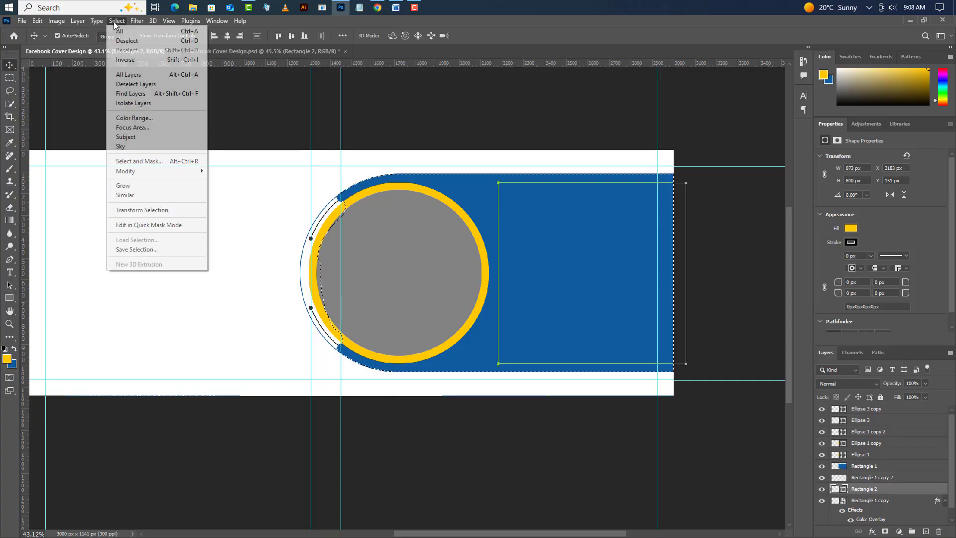
{"action": "left_click", "coordinate": [122, 41]}
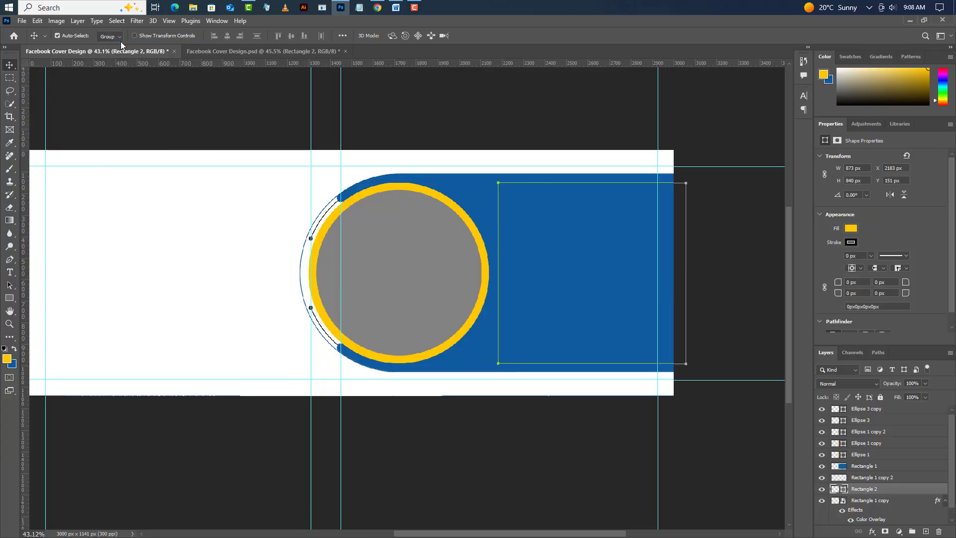
- Keep Rectangle 2's #ffca01 fill, move it to the top of the layer stack, and round all its corners to 50 px
{"action": "double_click", "coordinate": [842, 499]}
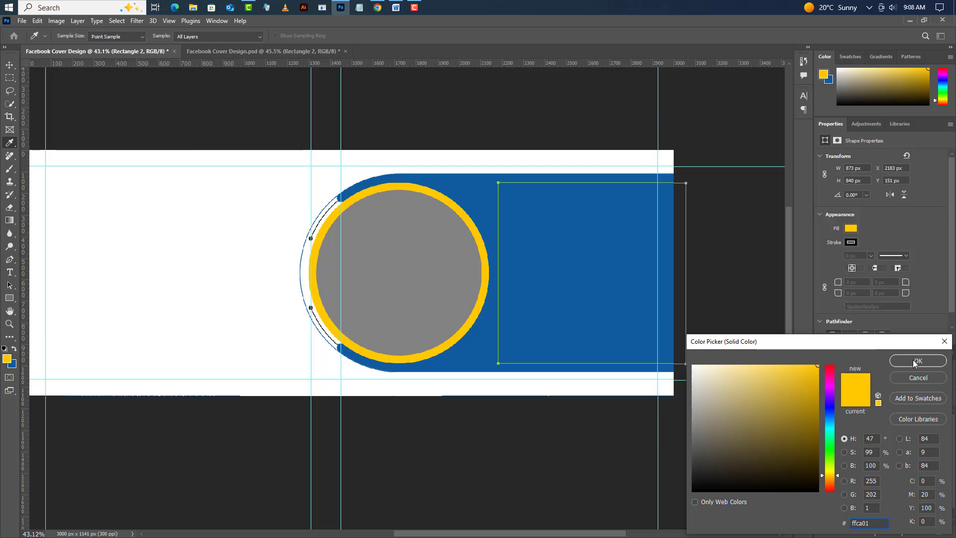
{"action": "left_click", "coordinate": [918, 361]}
{"action": "left_click_drag", "start_coordinate": [901, 491], "coordinate": [898, 409]}
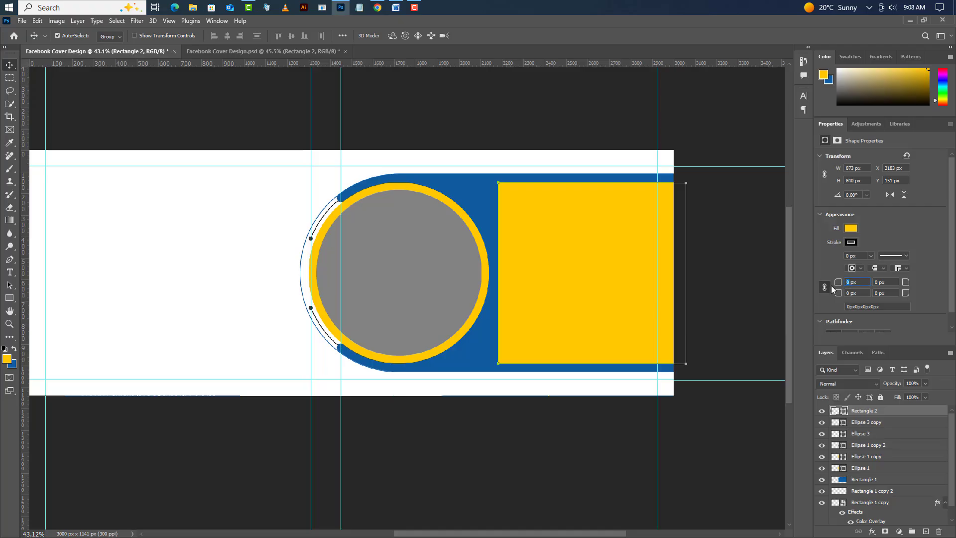
{"action": "key", "text": "Return"}
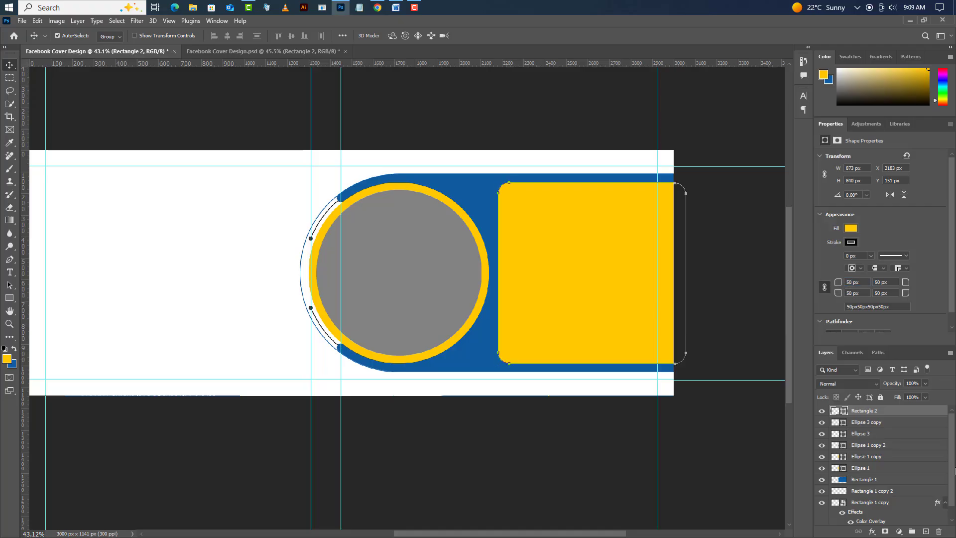
- Duplicate the yellow Rectangle 2 and place the copy over the canvas's left edge, extending slightly above the top edge
{"action": "right_click", "coordinate": [908, 416]}
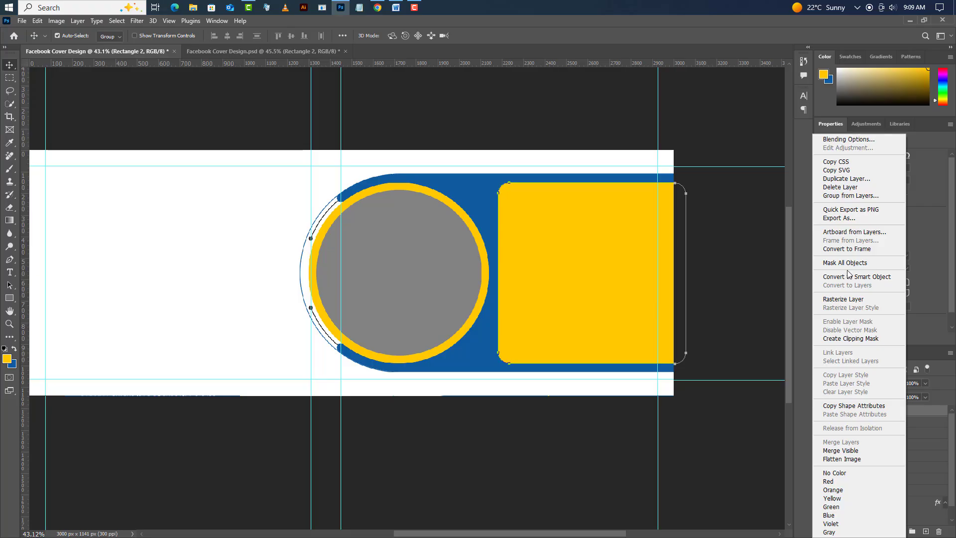
{"action": "left_click", "coordinate": [847, 179]}
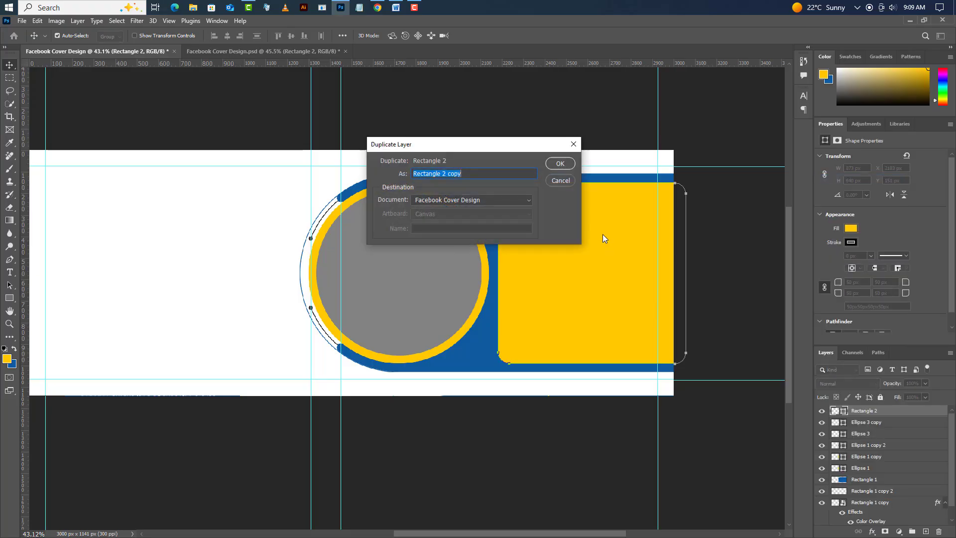
{"action": "left_click", "coordinate": [563, 164]}
{"action": "left_click", "coordinate": [37, 21]}
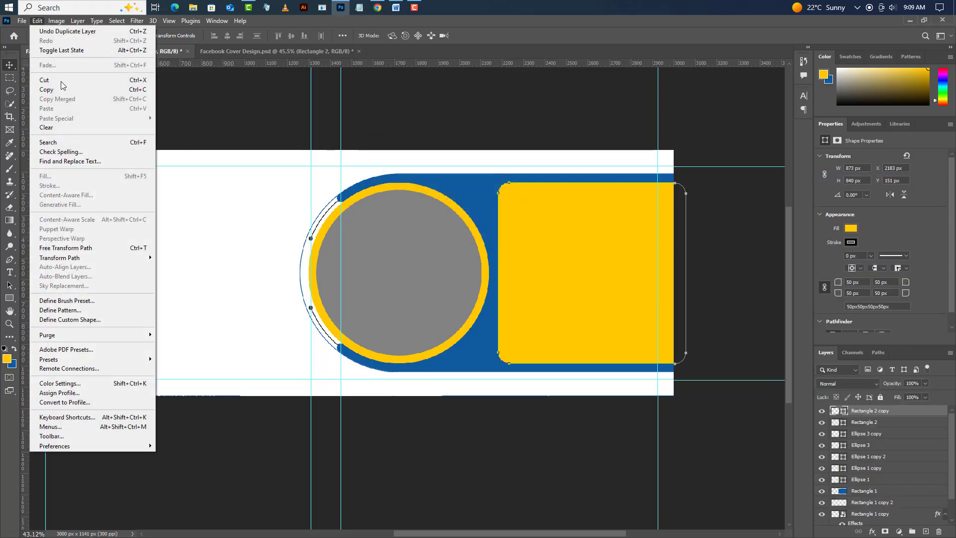
{"action": "left_click", "coordinate": [62, 248]}
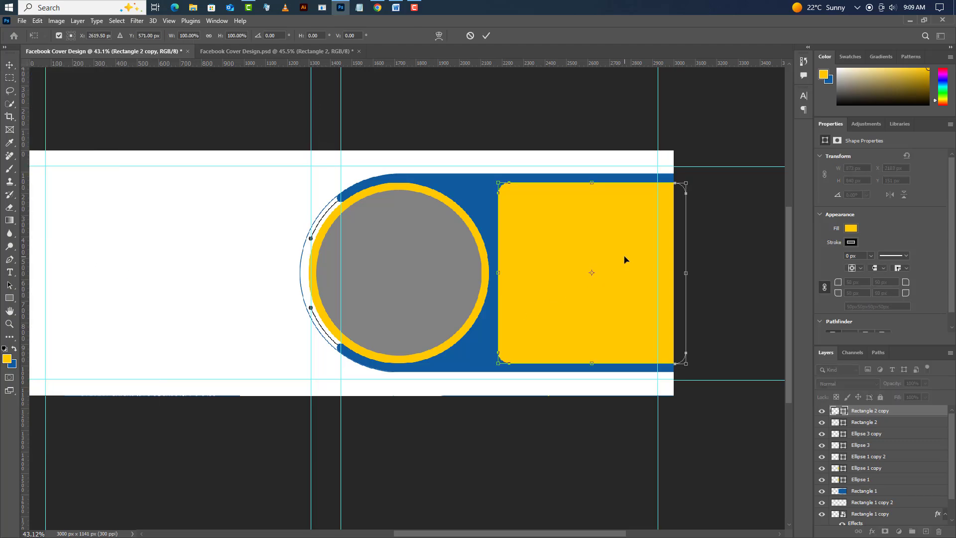
{"action": "left_click_drag", "start_coordinate": [625, 260], "coordinate": [54, 212]}
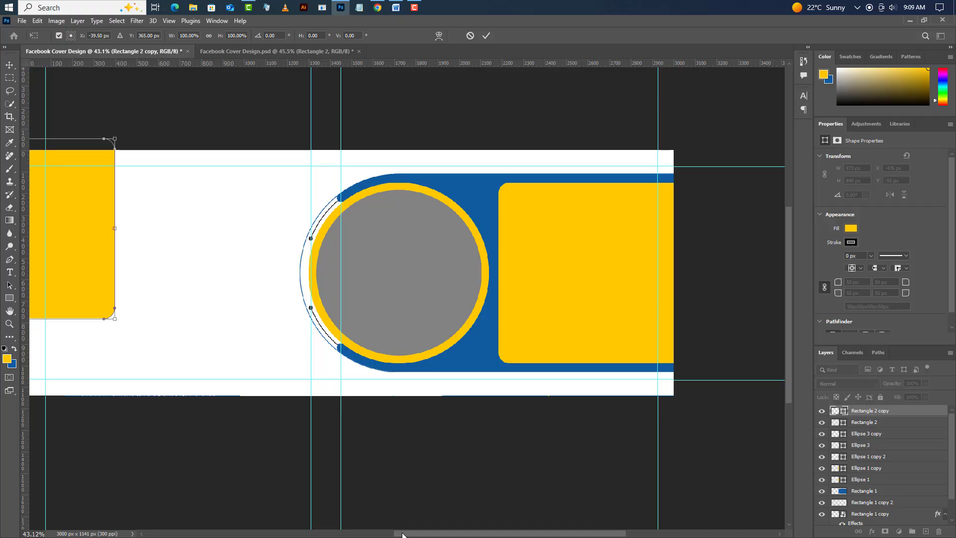
- Stretch the rectangle copy downward past the canvas's bottom edge to a height of about 1252 px
{"action": "left_click_drag", "start_coordinate": [402, 535], "coordinate": [264, 534]}
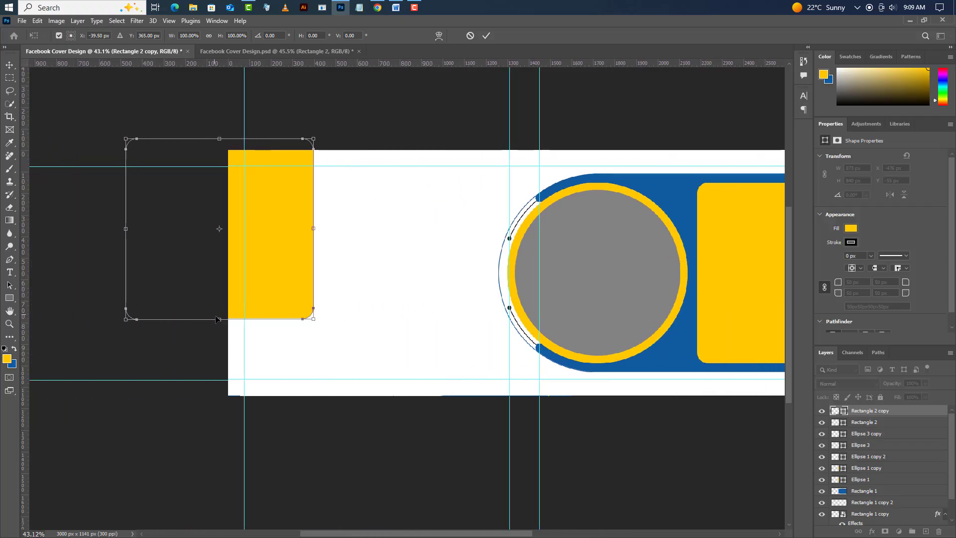
{"action": "left_click_drag", "start_coordinate": [219, 322], "coordinate": [219, 410]}
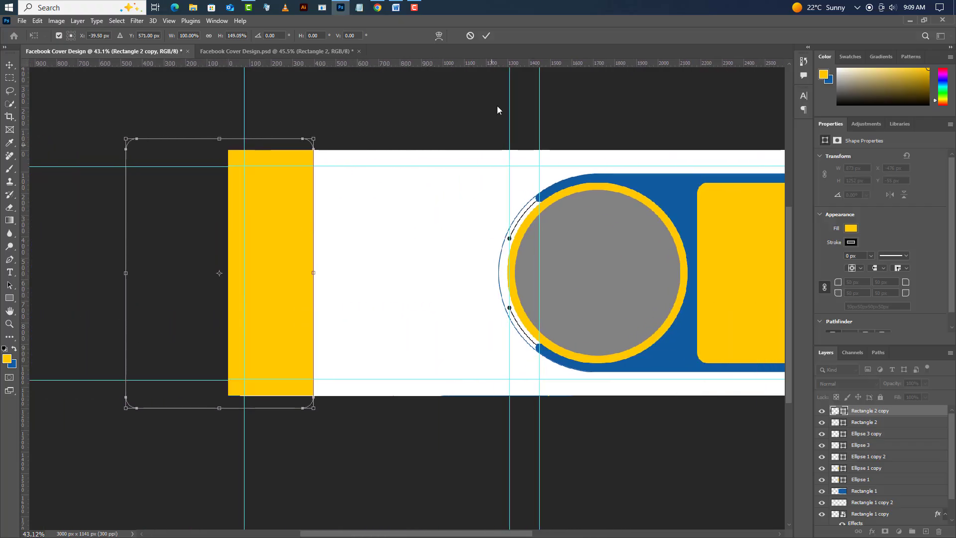
{"action": "left_click", "coordinate": [486, 35]}
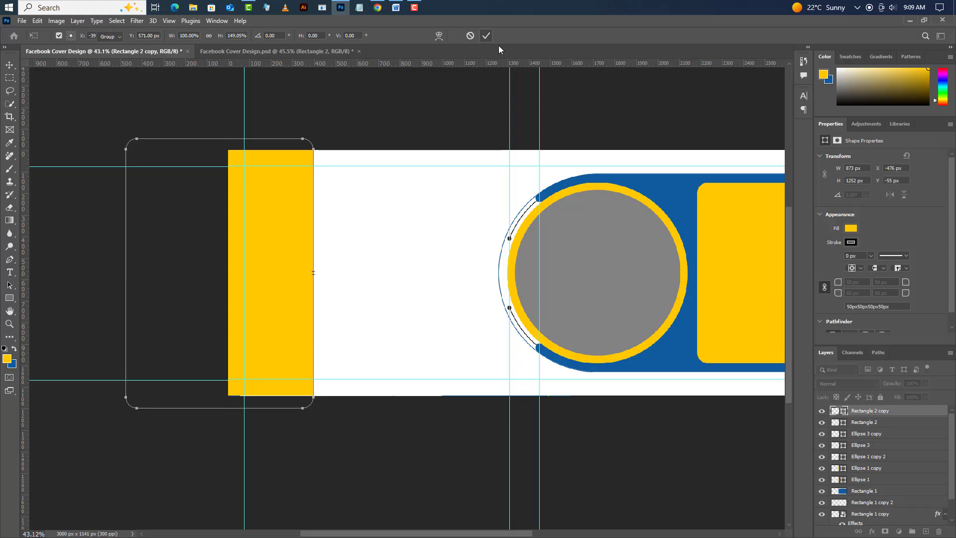
- Duplicate the tall yellow Rectangle 2 copy and rotate the duplicate 90° clockwise
{"action": "right_click", "coordinate": [908, 410]}
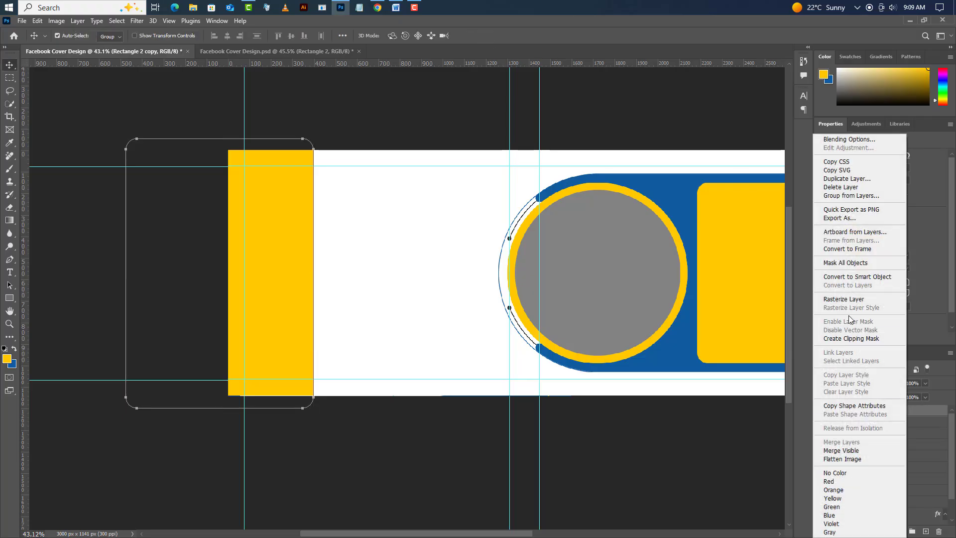
{"action": "left_click", "coordinate": [853, 178]}
{"action": "left_click", "coordinate": [558, 167]}
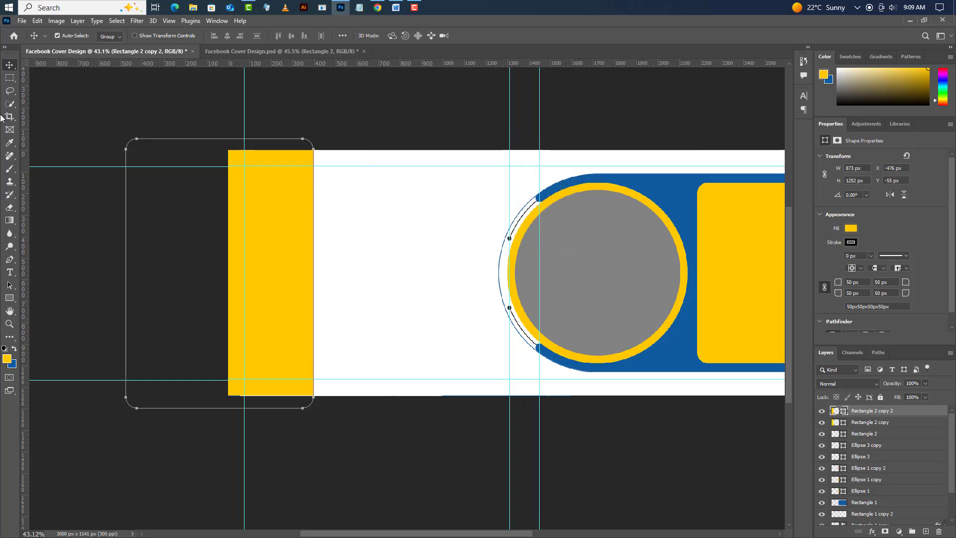
{"action": "left_click", "coordinate": [37, 20]}
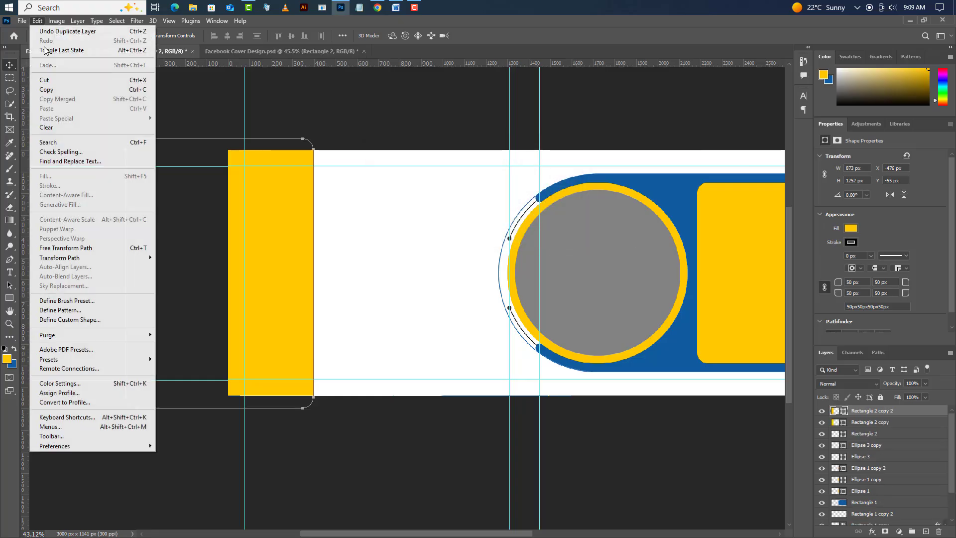
{"action": "left_click", "coordinate": [52, 252]}
{"action": "right_click", "coordinate": [293, 333]}
{"action": "left_click", "coordinate": [319, 293]}
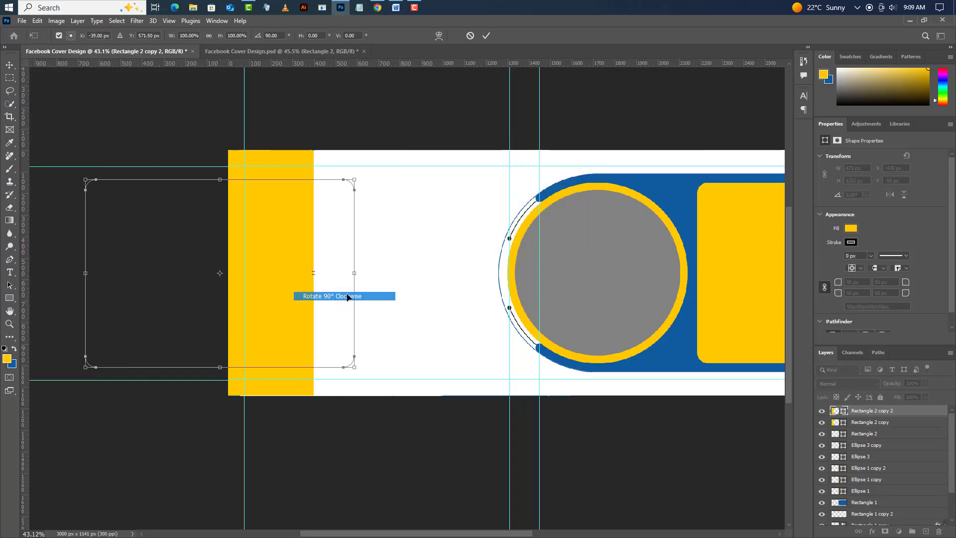
- Move the rotated rectangle over the canvas's lower-left corner so its upper right part overlaps the cover
{"action": "left_click_drag", "start_coordinate": [294, 243], "coordinate": [333, 391]}
{"action": "left_click_drag", "start_coordinate": [345, 355], "coordinate": [338, 353]}
{"action": "key", "text": "Return"}
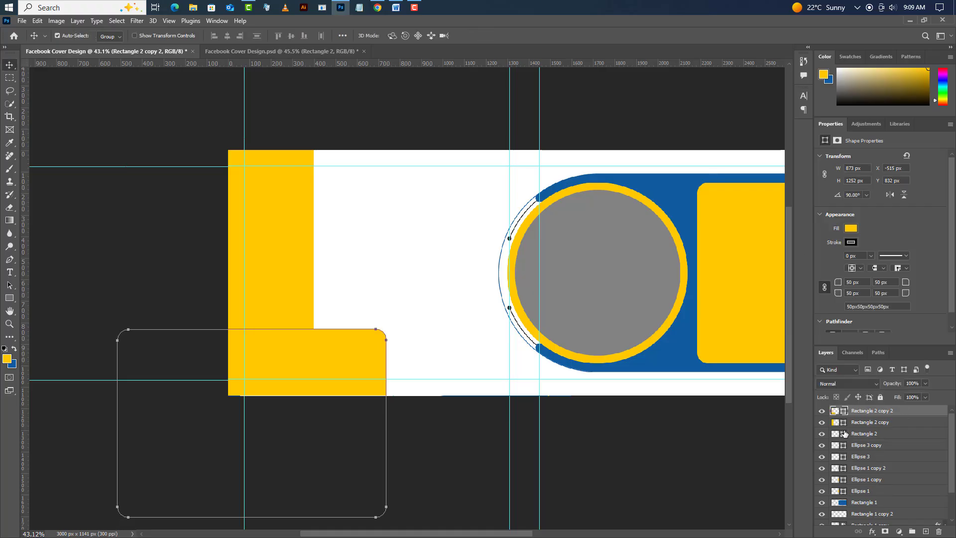
- Recolor the lower-left rectangle to #105ba0, sampled from the large blue shape
{"action": "double_click", "coordinate": [843, 411]}
{"action": "left_click", "coordinate": [683, 188]}
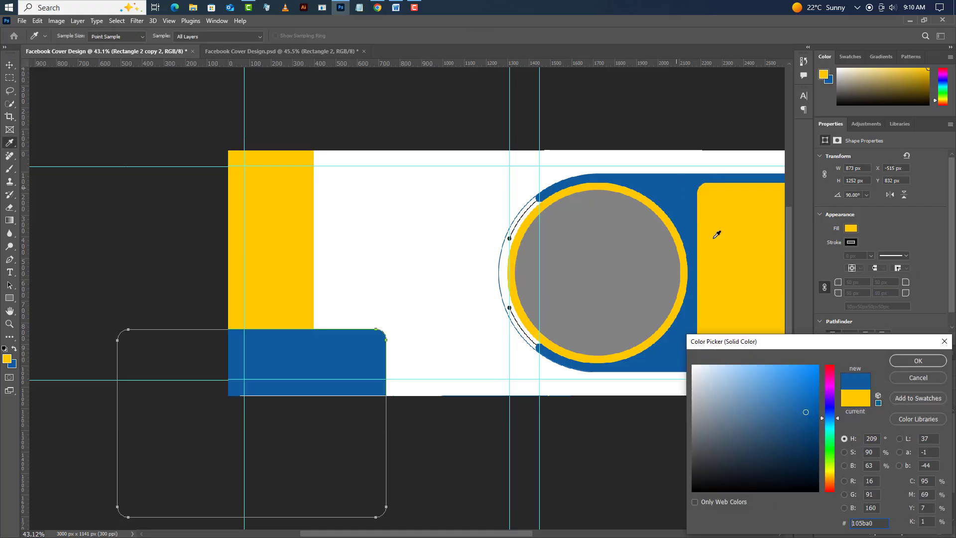
{"action": "left_click", "coordinate": [934, 364]}
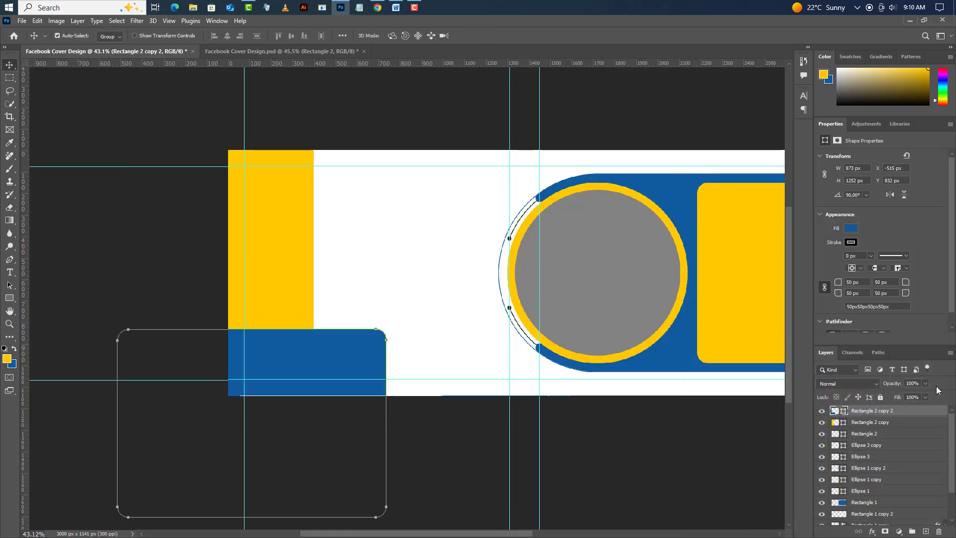
- Place Logo1.png from the desktop into the cover and align it to the upper-left guide intersection
{"action": "left_click", "coordinate": [912, 19]}
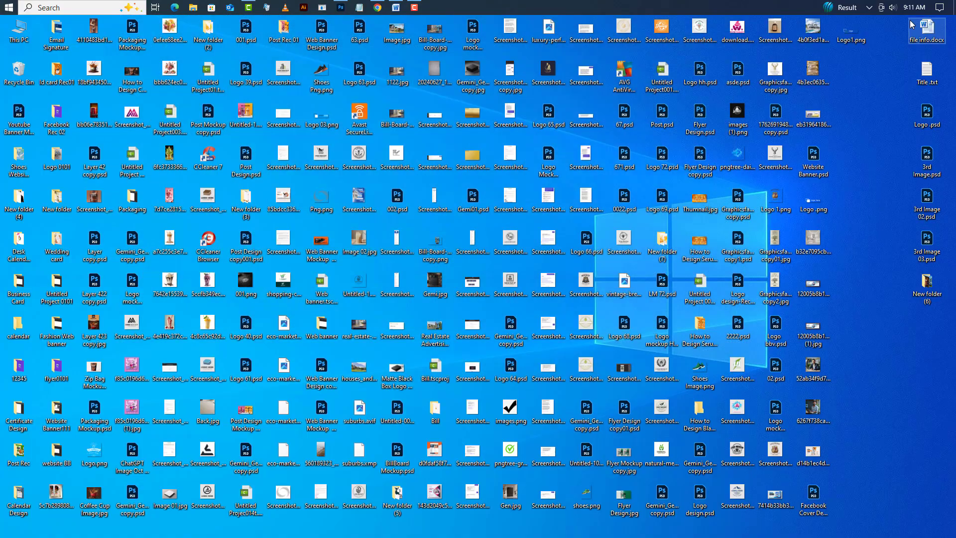
{"action": "left_click", "coordinate": [342, 9]}
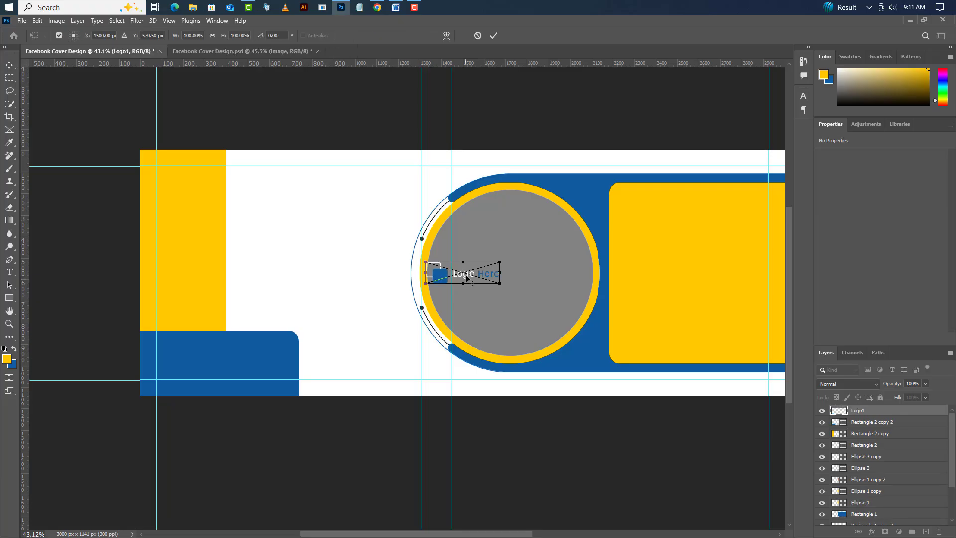
{"action": "left_click_drag", "start_coordinate": [479, 279], "coordinate": [210, 179]}
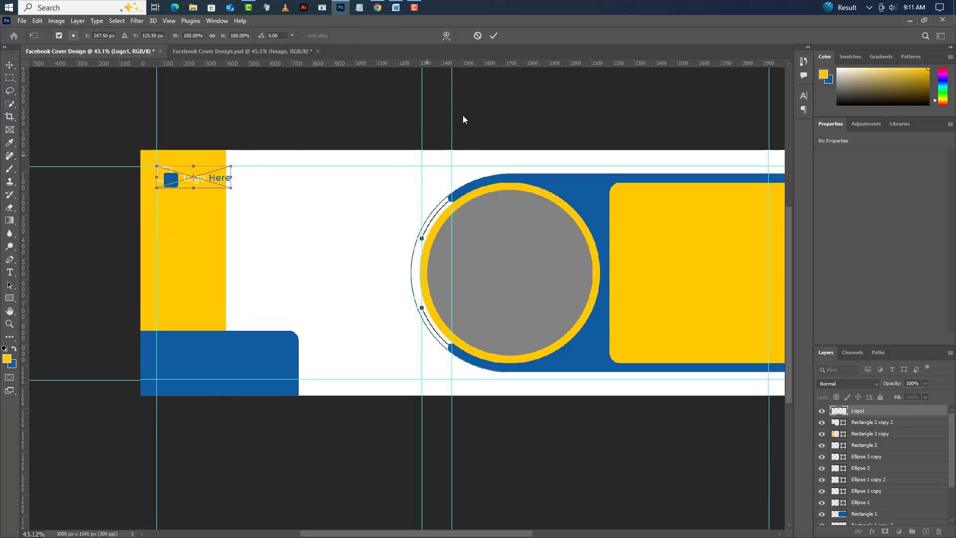
{"action": "left_click", "coordinate": [493, 36]}
- Shift the tall yellow rectangle and the lower-left blue rectangle slightly to the right
{"action": "left_click_drag", "start_coordinate": [196, 220], "coordinate": [204, 216]}
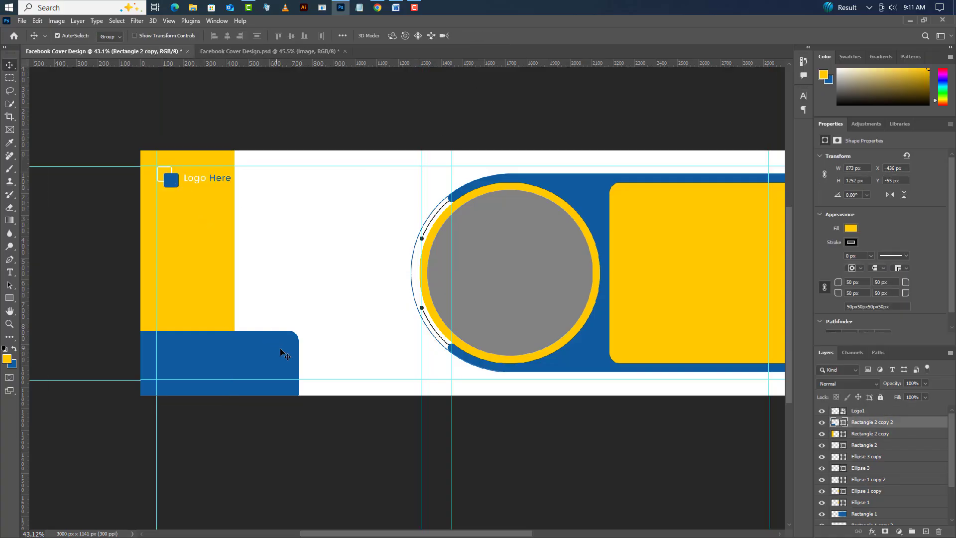
{"action": "left_click_drag", "start_coordinate": [280, 348], "coordinate": [287, 350]}
- Place Image (2).jpg from the desktop directly above the gray circle's layer and scale it down to 18.67%
{"action": "left_click", "coordinate": [533, 292]}
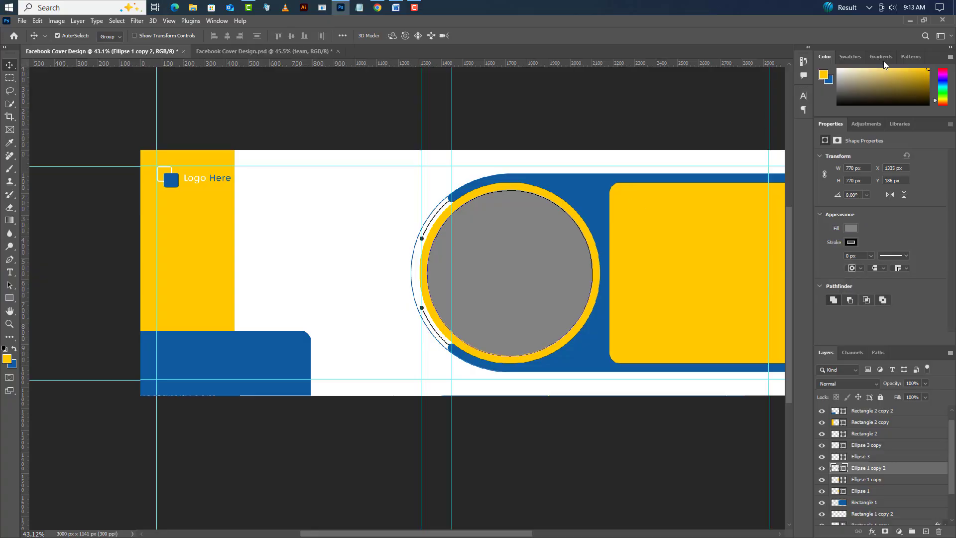
{"action": "left_click", "coordinate": [906, 19]}
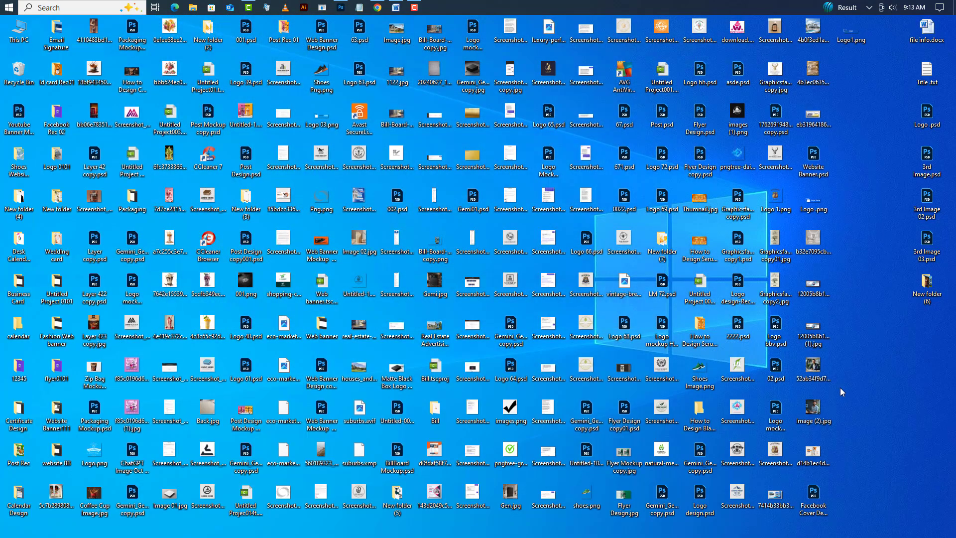
{"action": "left_click_drag", "start_coordinate": [814, 411], "coordinate": [533, 288]}
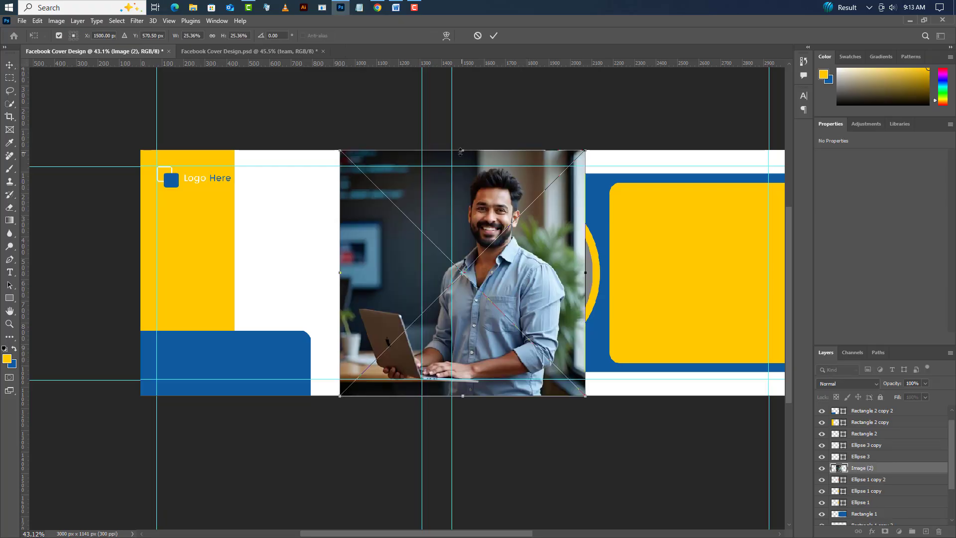
{"action": "left_click_drag", "start_coordinate": [461, 151], "coordinate": [480, 183]}
{"action": "left_click_drag", "start_coordinate": [463, 396], "coordinate": [477, 365]}
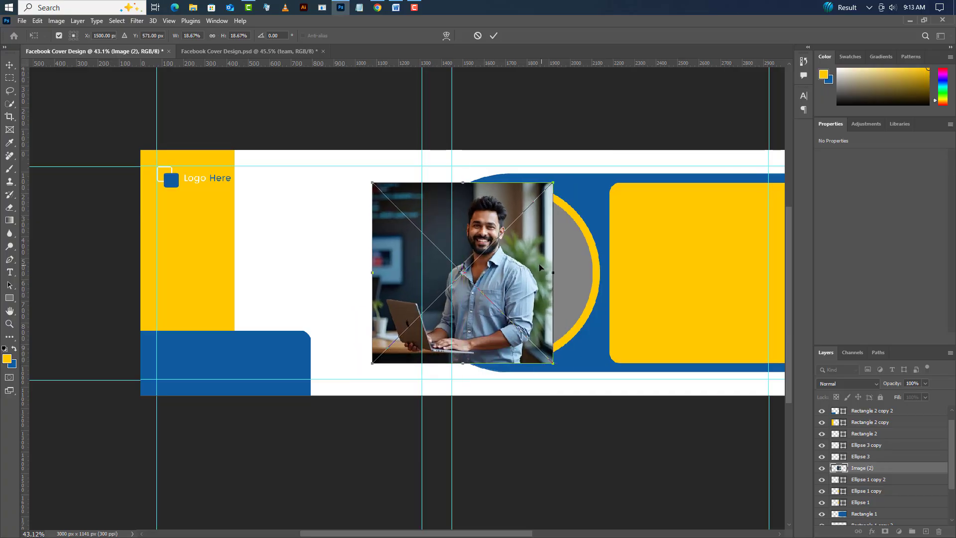
- Position the photo over the gray circle and clip it to Ellipse 1 copy 2 with a clipping mask
{"action": "left_click_drag", "start_coordinate": [539, 264], "coordinate": [579, 262]}
{"action": "left_click", "coordinate": [494, 35]}
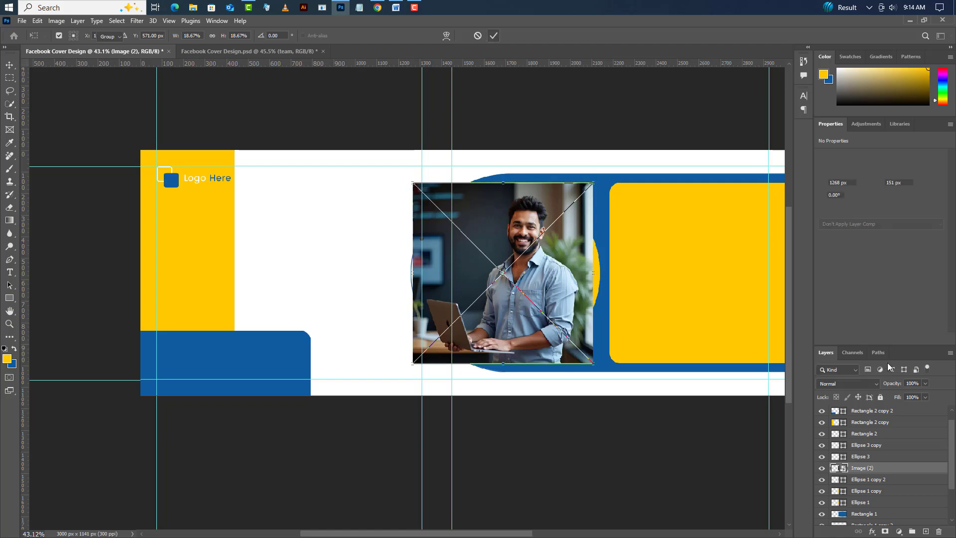
{"action": "right_click", "coordinate": [900, 471]}
{"action": "left_click", "coordinate": [892, 290]}
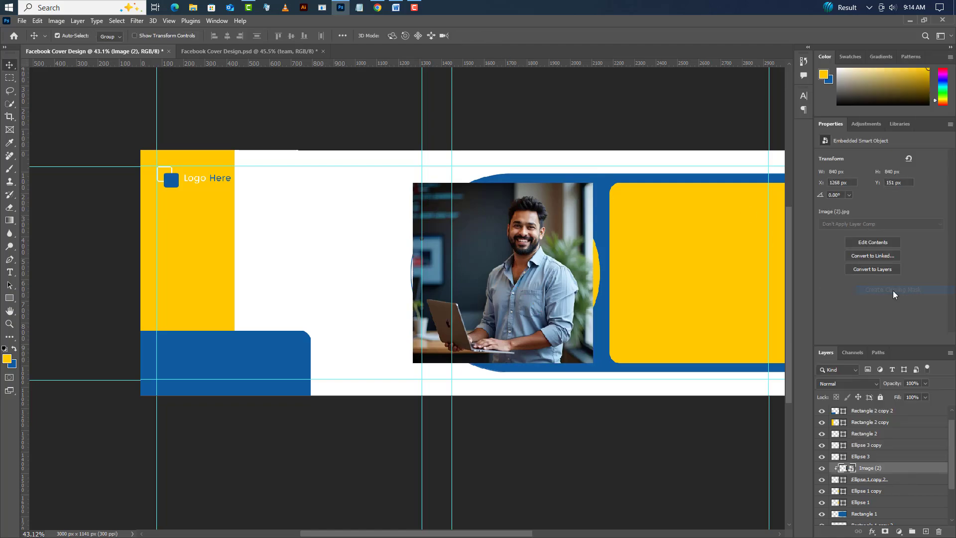
- Add the text "Join" below the logo at the left guide and move its layer to the top of the stack
{"action": "left_click", "coordinate": [9, 272]}
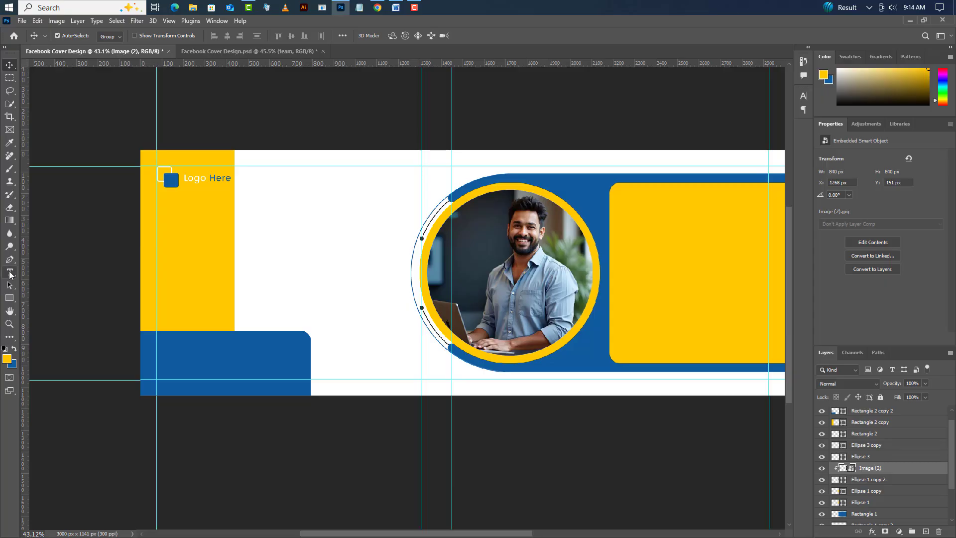
{"action": "left_click", "coordinate": [157, 224]}
{"action": "type", "text": "Jo"}
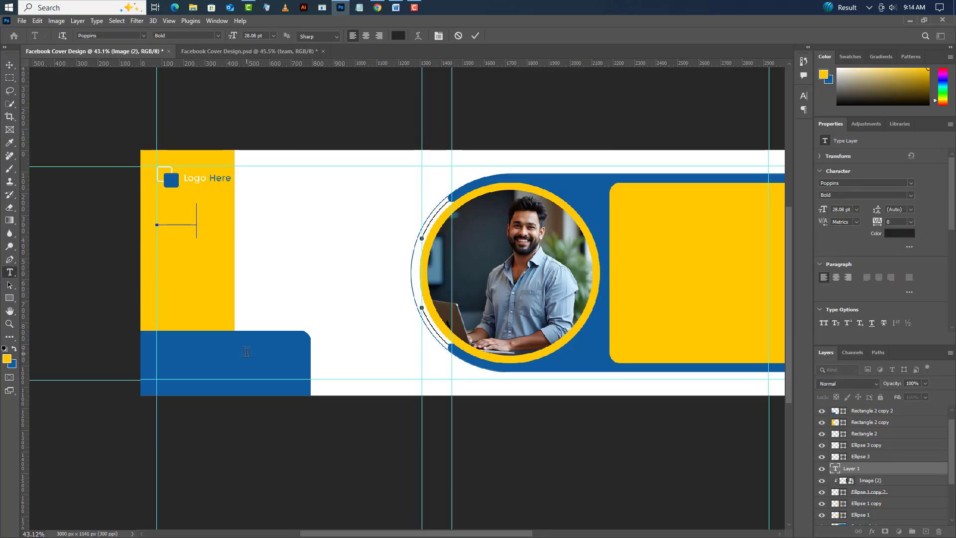
{"action": "type", "text": "n"}
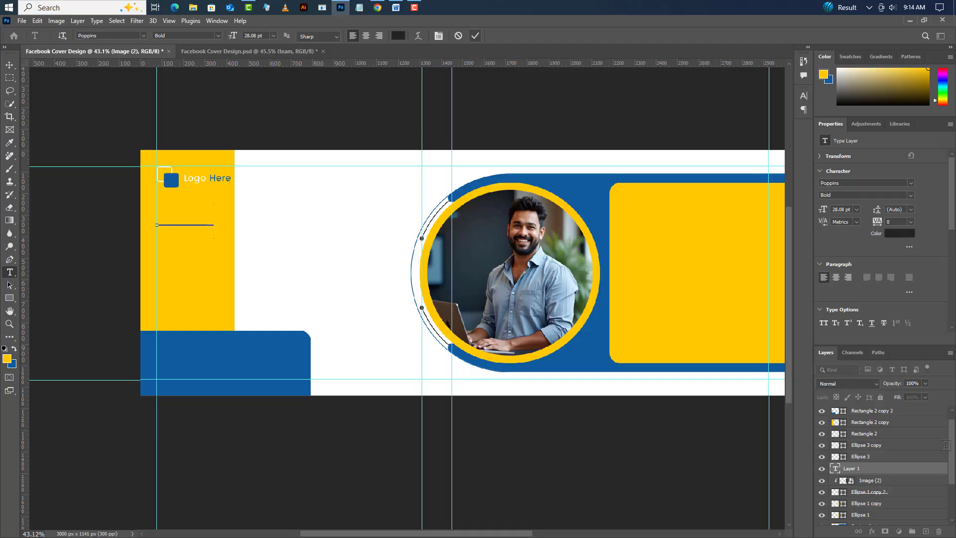
{"action": "left_click_drag", "start_coordinate": [900, 478], "coordinate": [893, 410]}
- Set the "Join" text to the GoodVibrations font at 54 pt and move it slightly down from the logo
{"action": "left_click", "coordinate": [910, 184]}
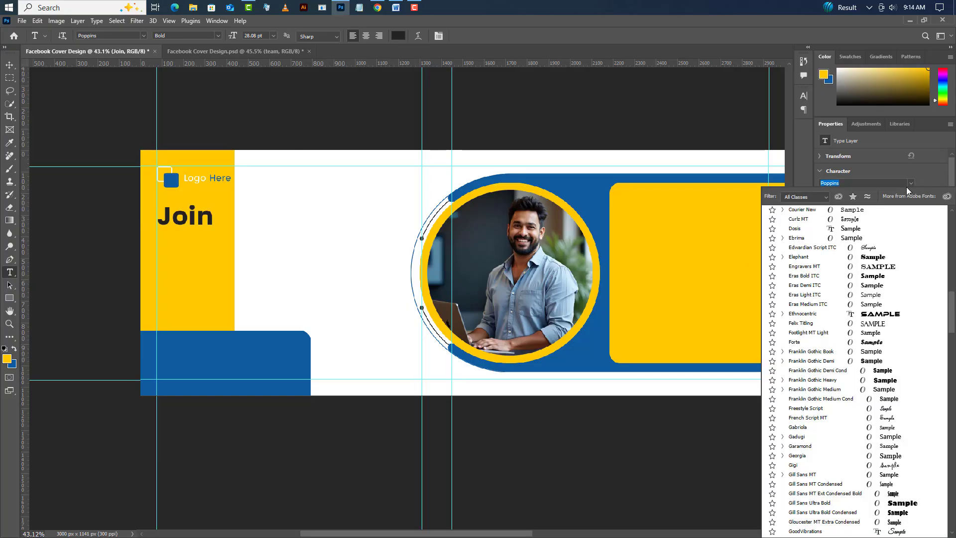
{"action": "left_click", "coordinate": [824, 221]}
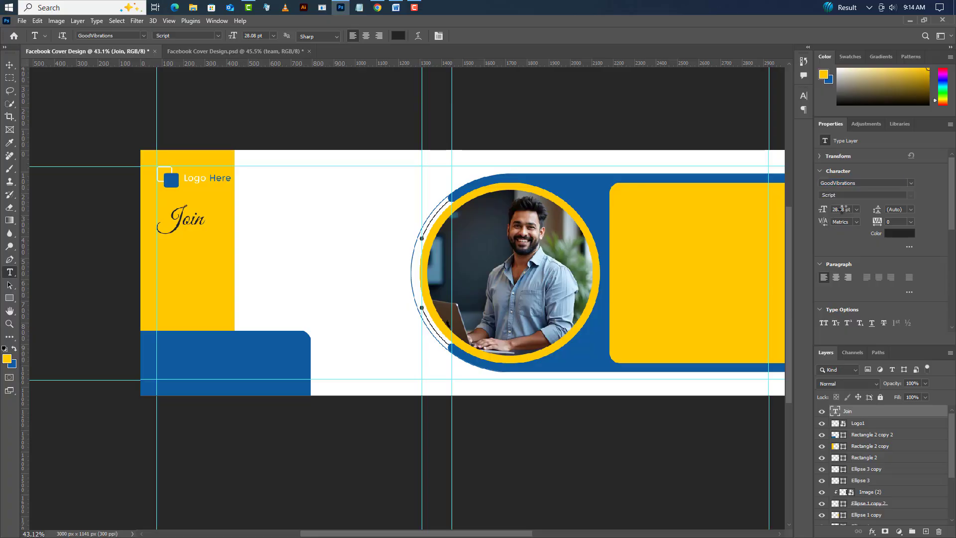
{"action": "left_click", "coordinate": [842, 209]}
{"action": "type", "text": "54"}
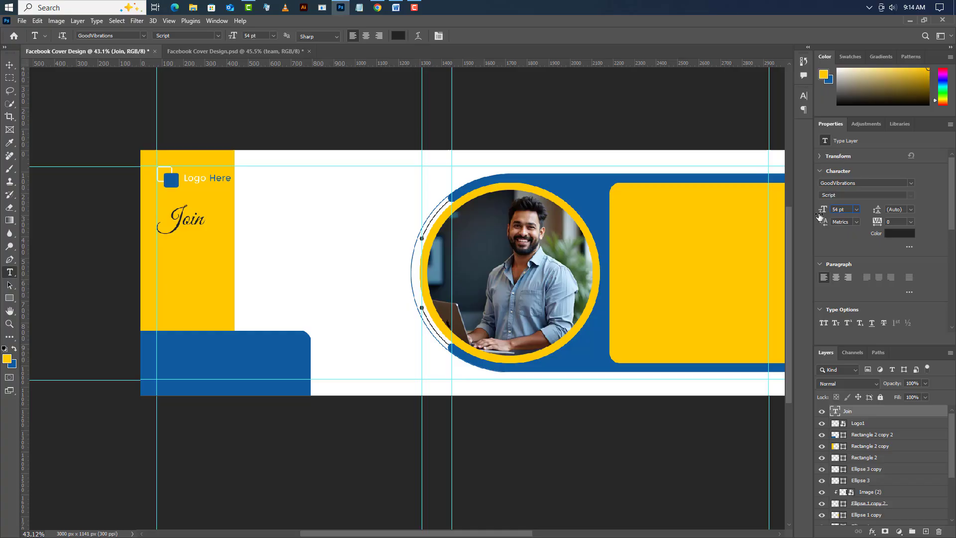
{"action": "key", "text": "Return"}
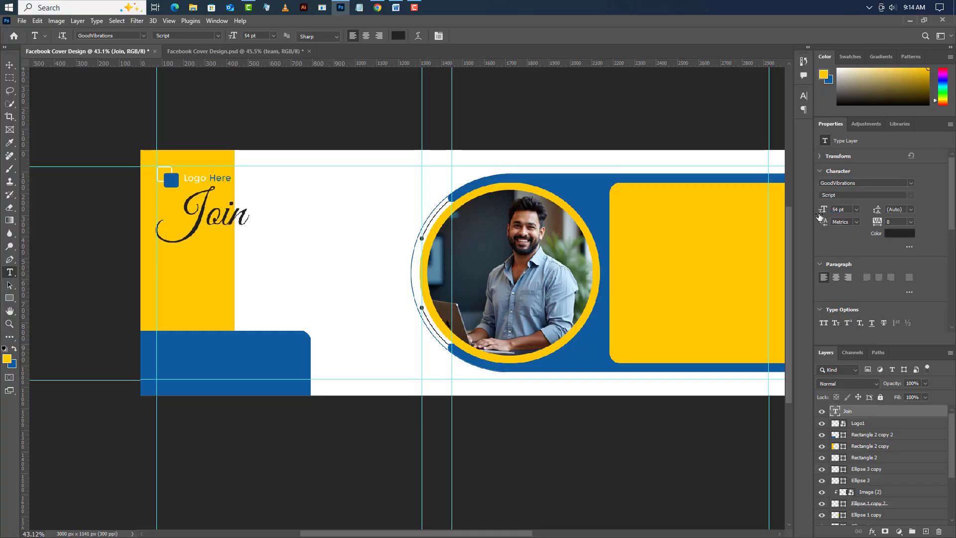
{"action": "left_click", "coordinate": [9, 65]}
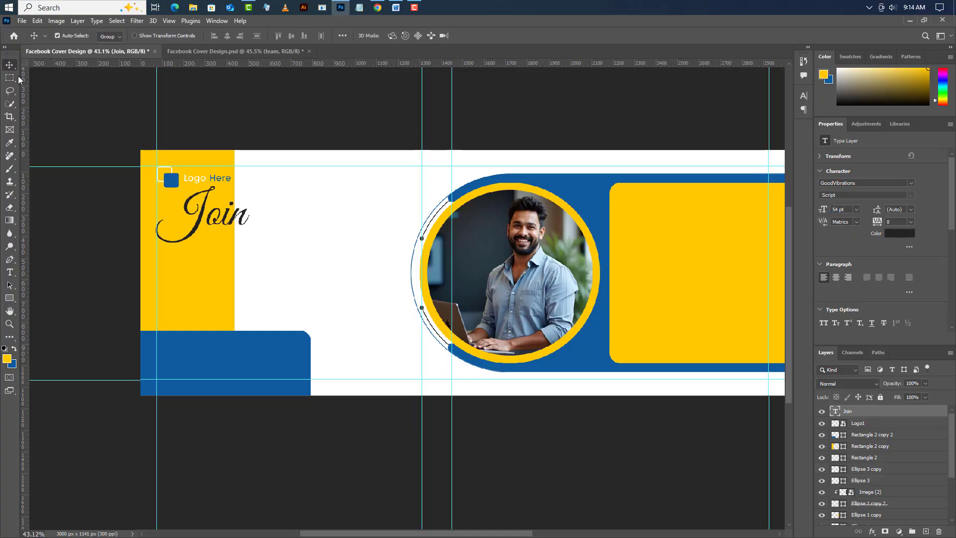
{"action": "left_click_drag", "start_coordinate": [208, 226], "coordinate": [209, 239]}
- Add a separate text layer reading "our" on the white area beside and slightly below "Join"
{"action": "left_click", "coordinate": [9, 272]}
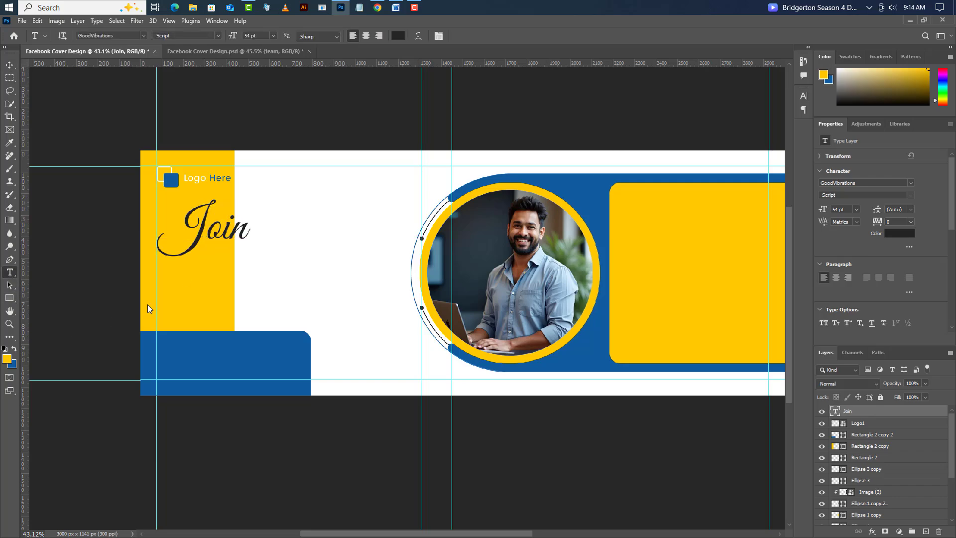
{"action": "left_click", "coordinate": [269, 265]}
{"action": "type", "text": "our"}
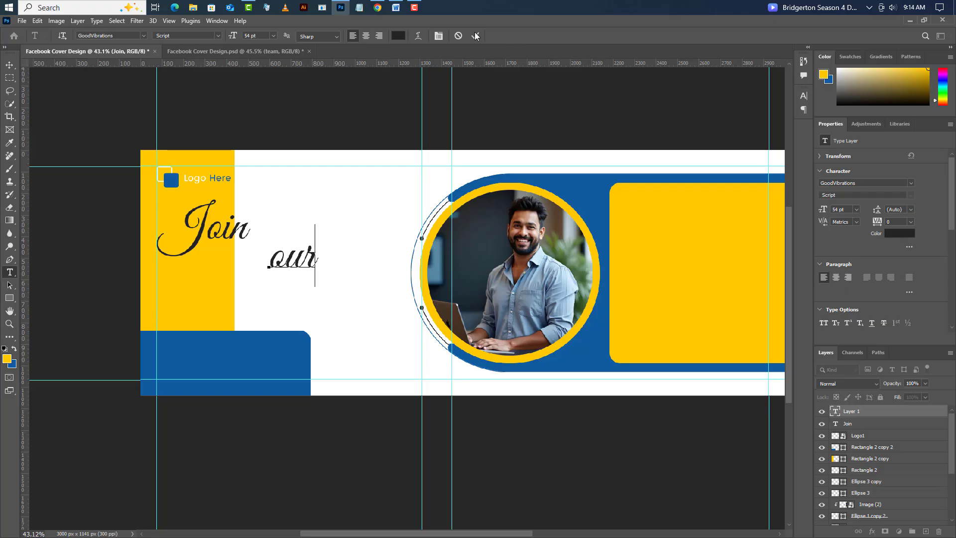
- Set the "our" text to Poppins Medium at 43 pt and move it up beside "Join"
{"action": "left_click", "coordinate": [913, 182]}
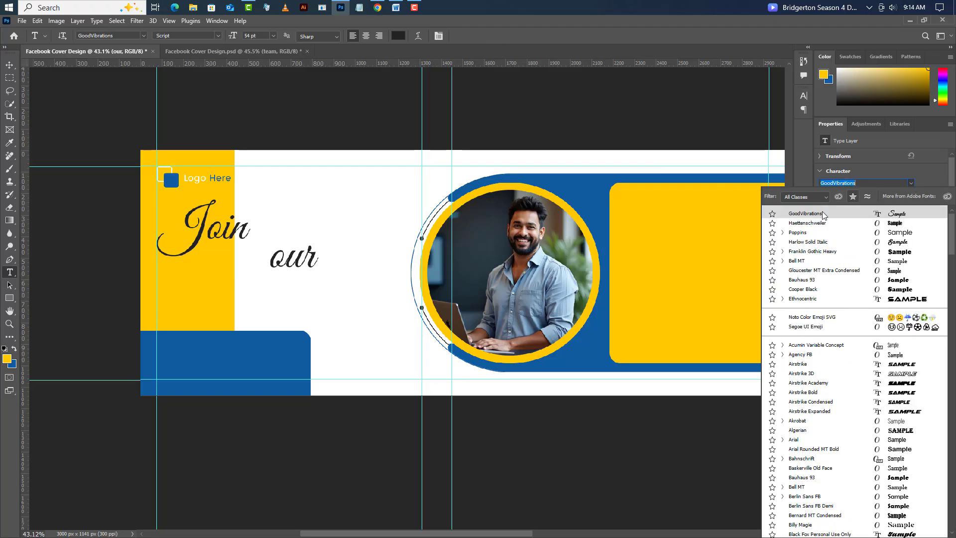
{"action": "left_click", "coordinate": [799, 232]}
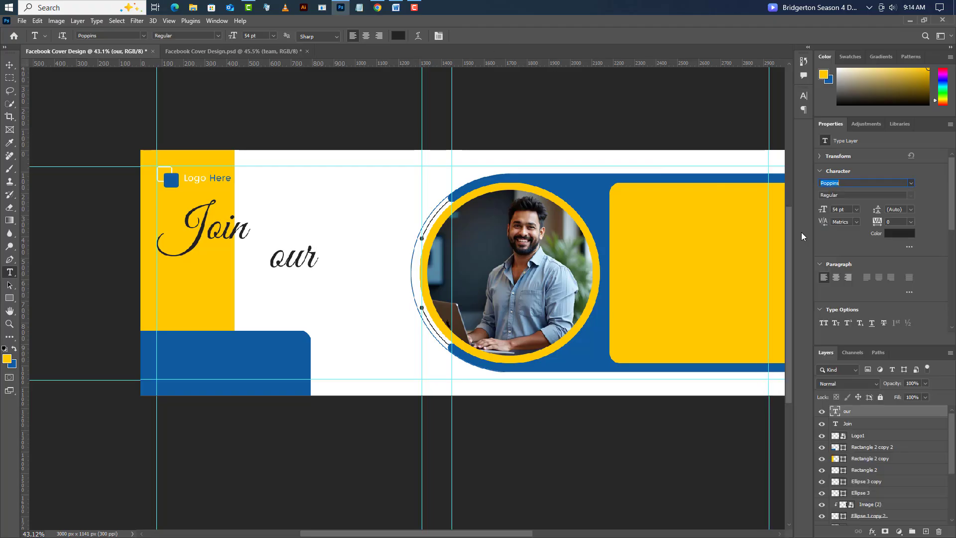
{"action": "left_click", "coordinate": [911, 195]}
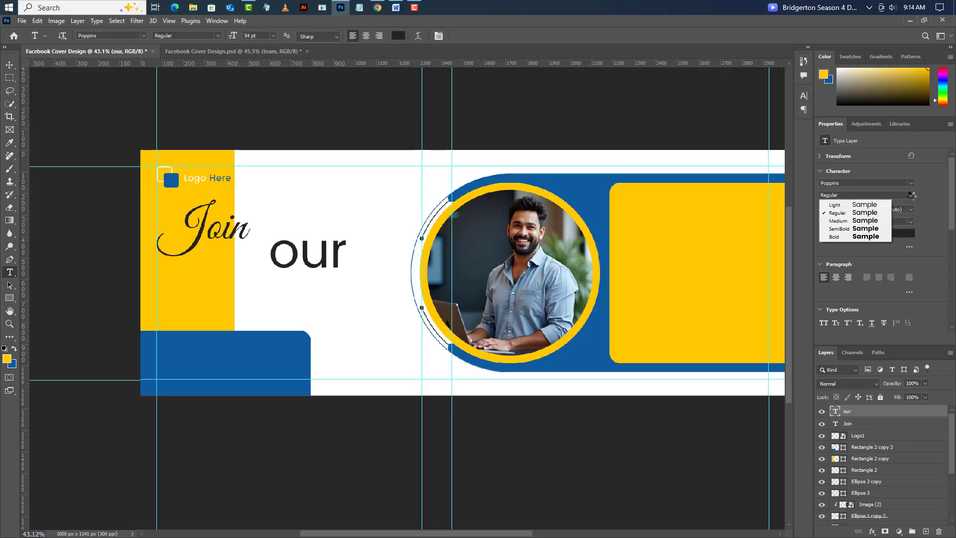
{"action": "left_click", "coordinate": [852, 224]}
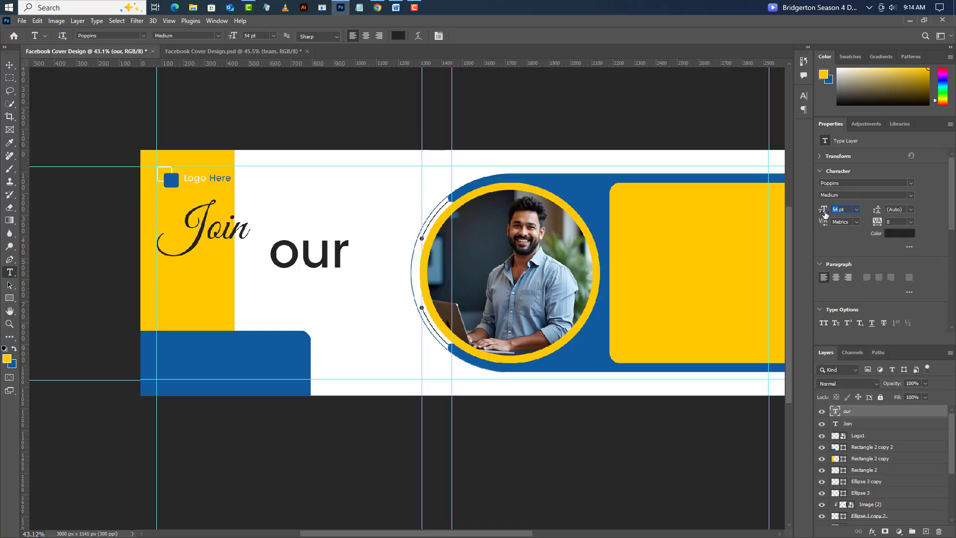
{"action": "type", "text": "43"}
{"action": "left_click", "coordinate": [10, 65]}
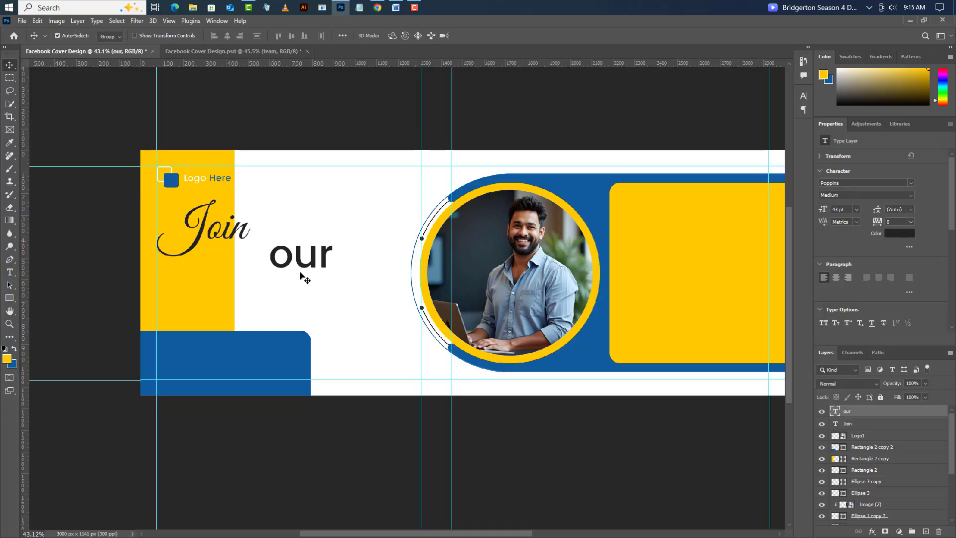
{"action": "left_click_drag", "start_coordinate": [312, 271], "coordinate": [301, 237]}
- Add the text "Amazing" on its own layer directly below "Join our"
{"action": "left_click", "coordinate": [10, 273]}
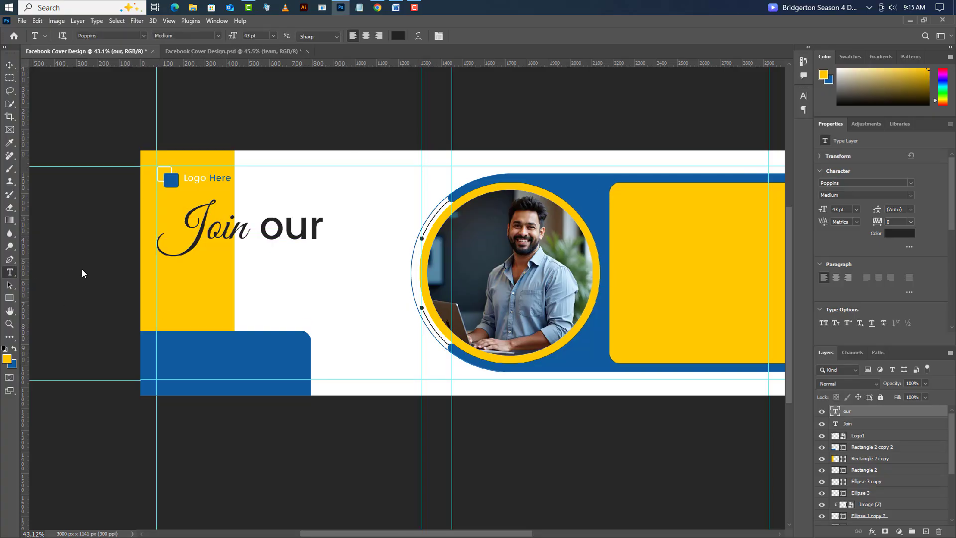
{"action": "left_click", "coordinate": [205, 271]}
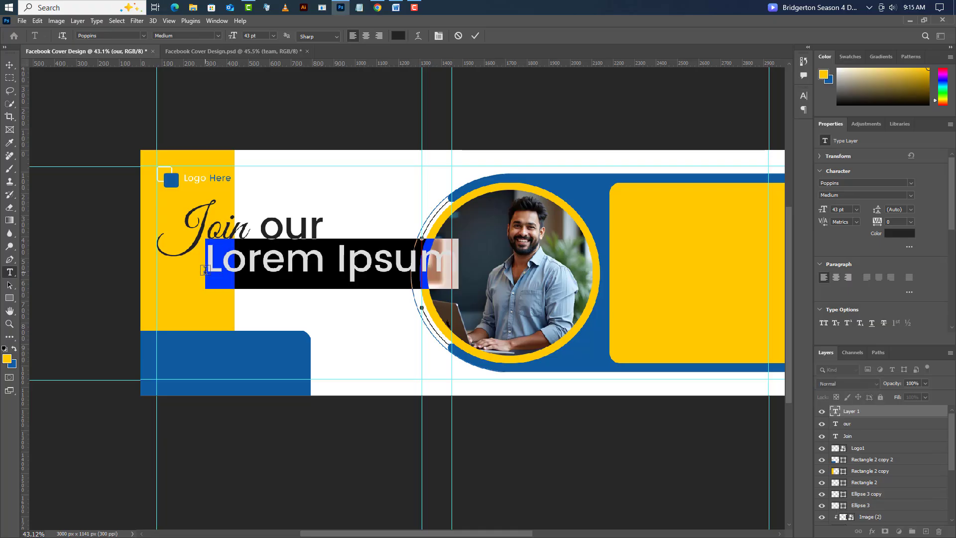
{"action": "type", "text": "Ama"}
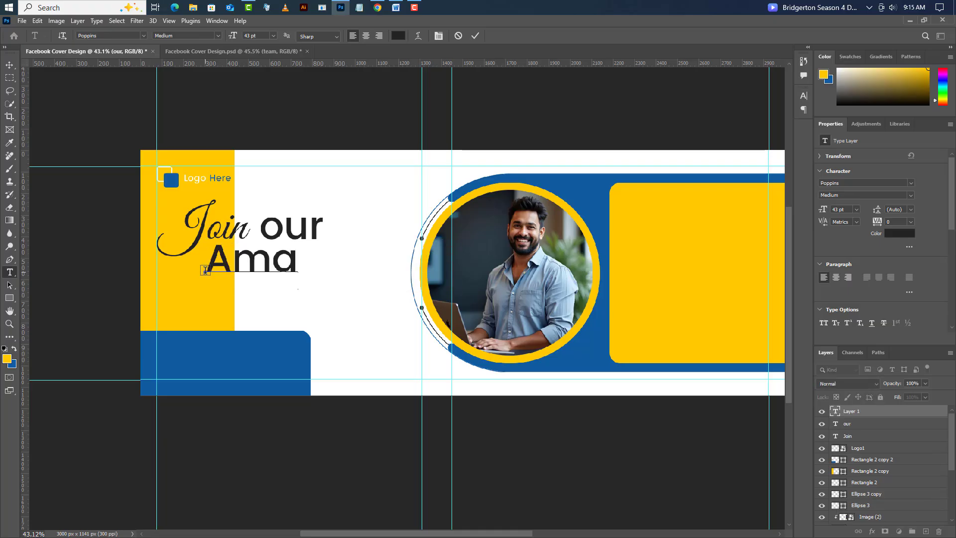
{"action": "type", "text": "zing"}
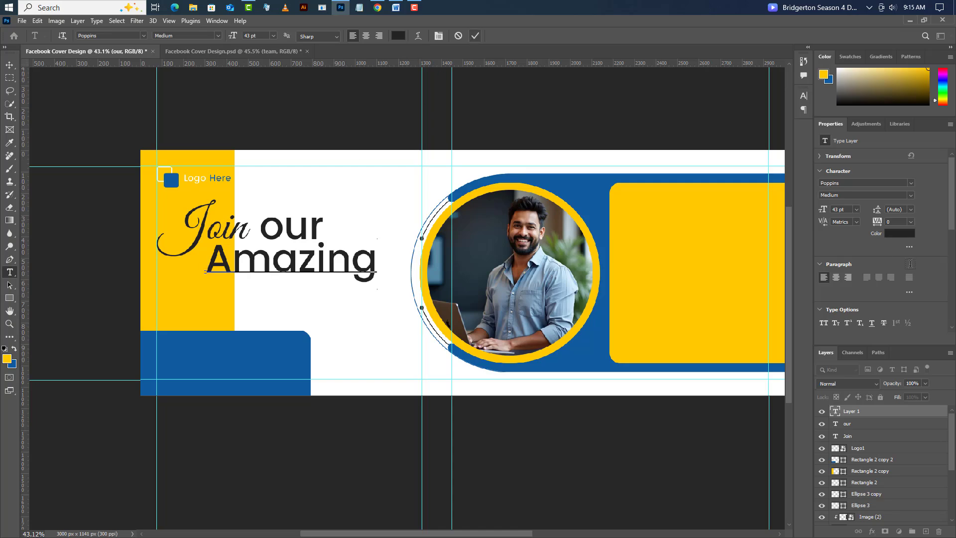
{"action": "key", "text": "ctrl+Return"}
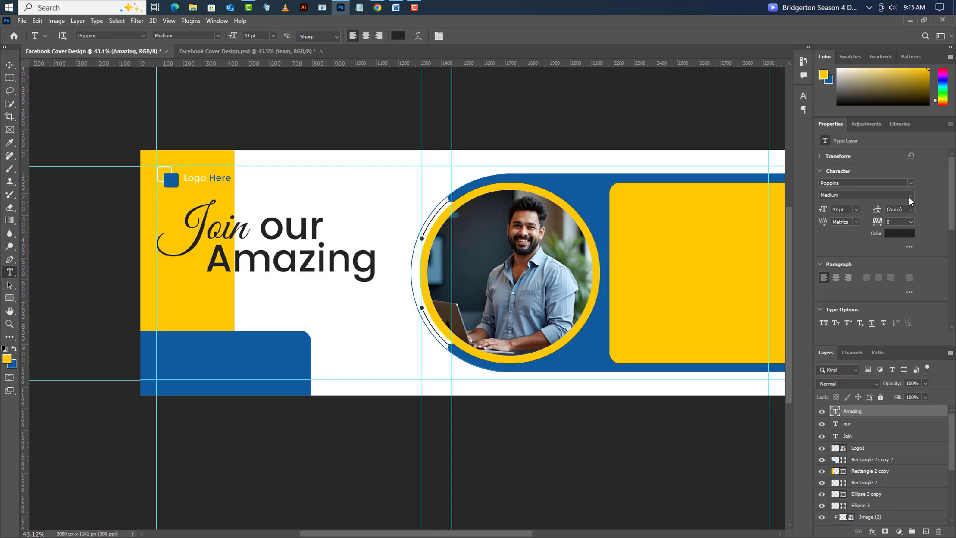
- Make "Amazing" bold, color it with the blue sampled from the lower rectangle (#105ba0), and shift it slightly left
{"action": "left_click", "coordinate": [909, 200]}
{"action": "left_click", "coordinate": [851, 237]}
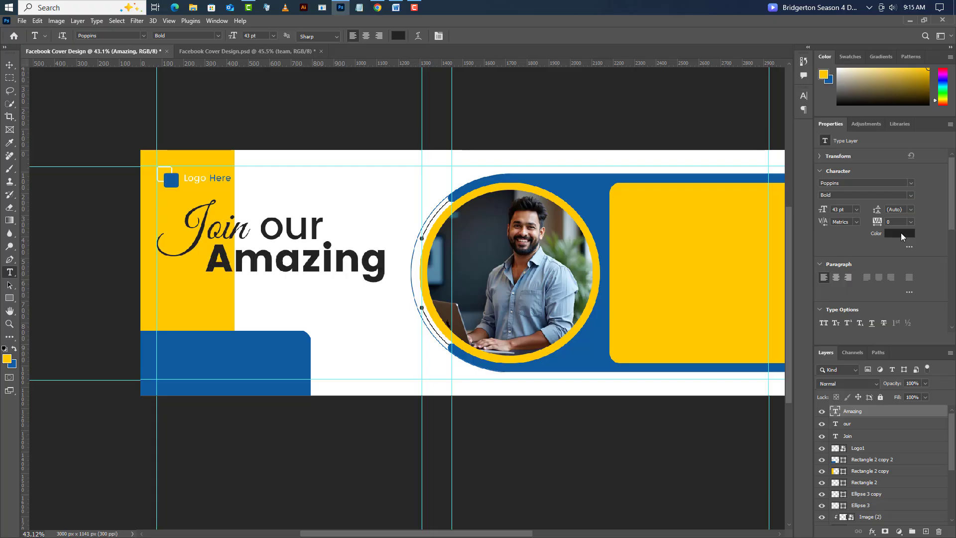
{"action": "left_click", "coordinate": [901, 232]}
{"action": "left_click", "coordinate": [249, 356]}
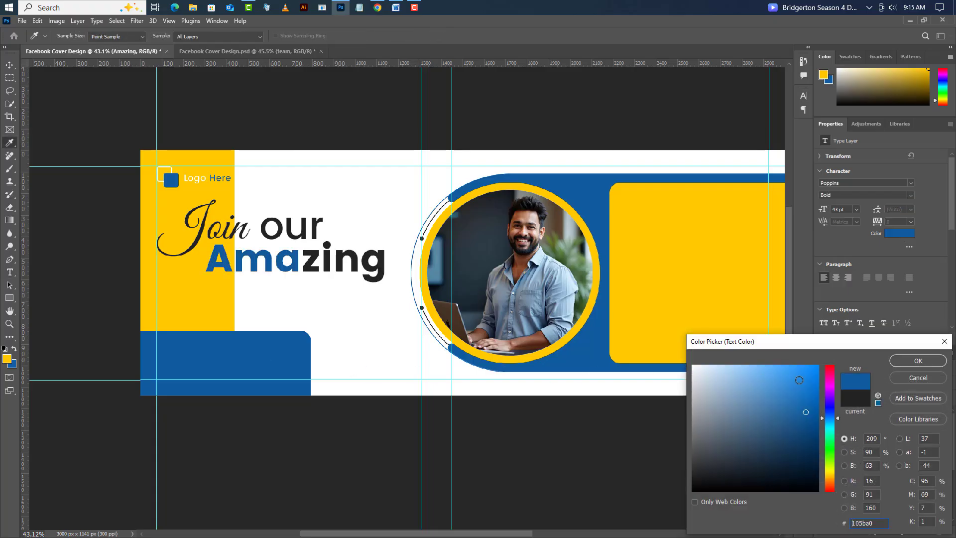
{"action": "left_click", "coordinate": [918, 361]}
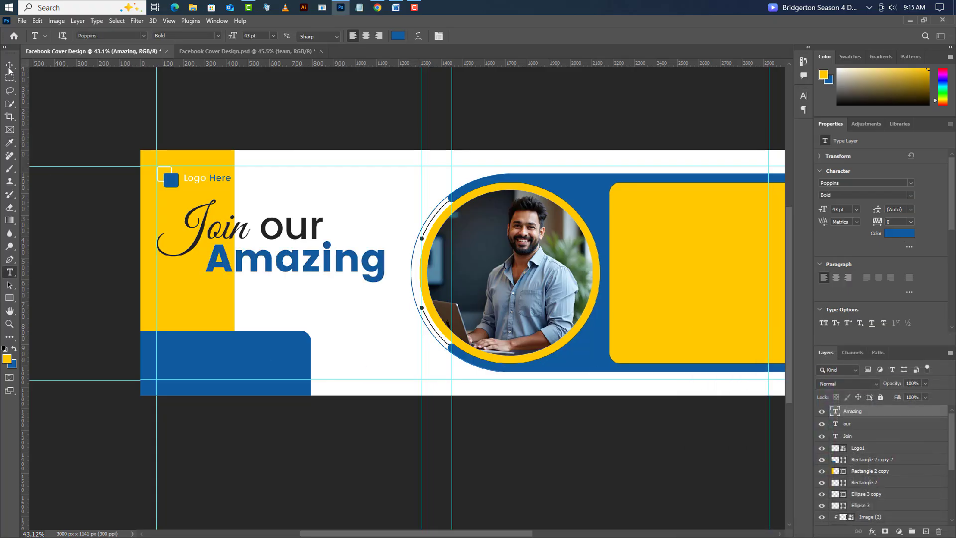
{"action": "left_click", "coordinate": [9, 67]}
{"action": "left_click_drag", "start_coordinate": [313, 271], "coordinate": [305, 272]}
- Add the text "Team" on its own layer below "Amazing"
{"action": "left_click", "coordinate": [10, 272]}
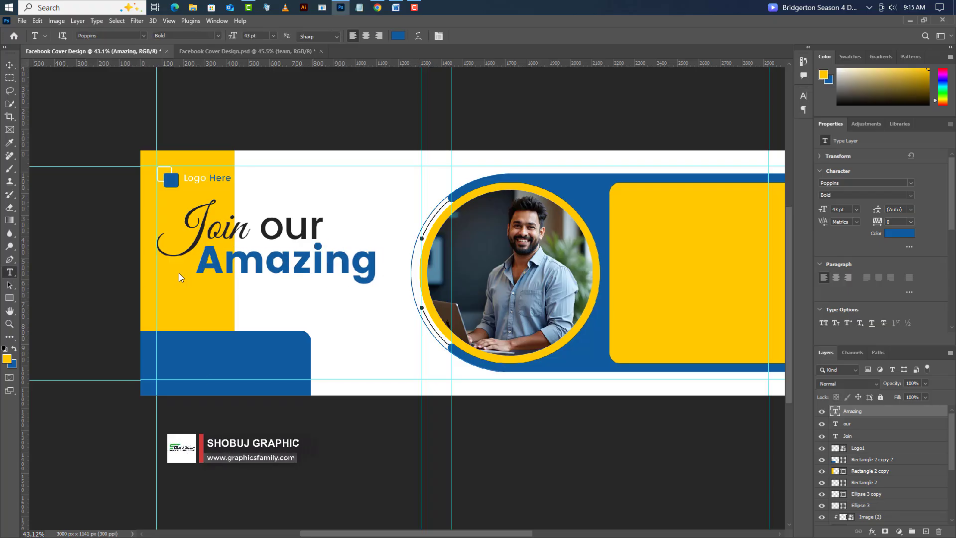
{"action": "left_click", "coordinate": [229, 305]}
{"action": "type", "text": "T"}
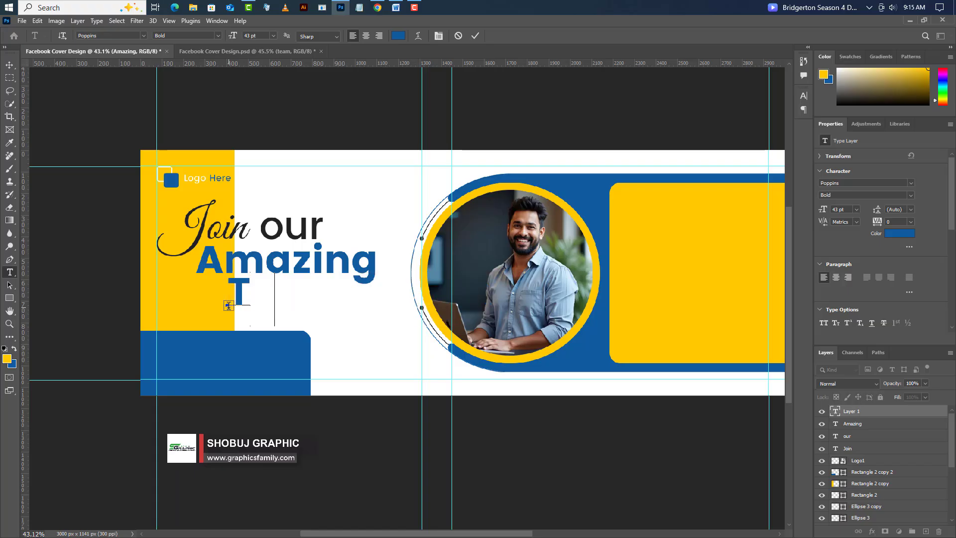
{"action": "type", "text": "eam"}
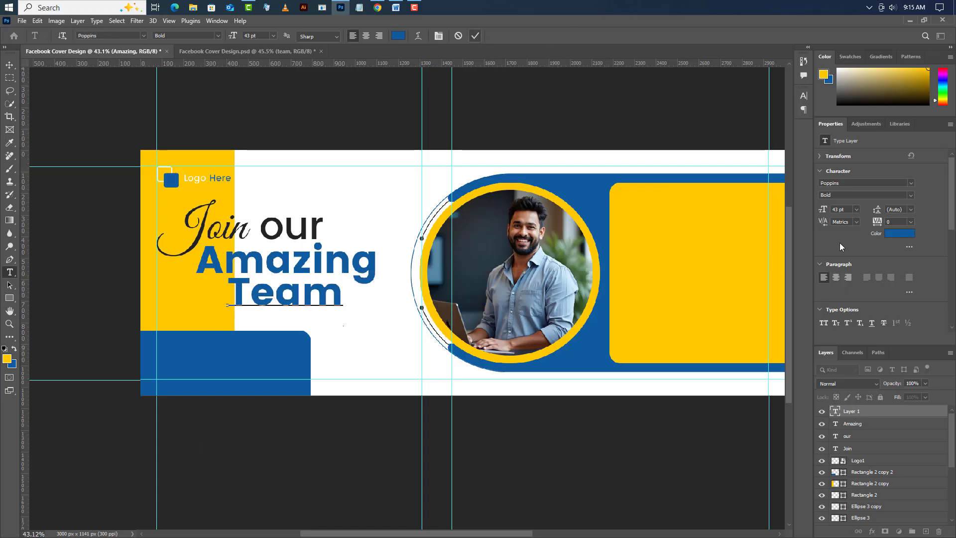
{"action": "key", "text": "ctrl+Return"}
- Set "Team" to 47 pt in the dark gray of "our" (#232323) and align its right edge under "Amazing"
{"action": "left_click", "coordinate": [822, 212]}
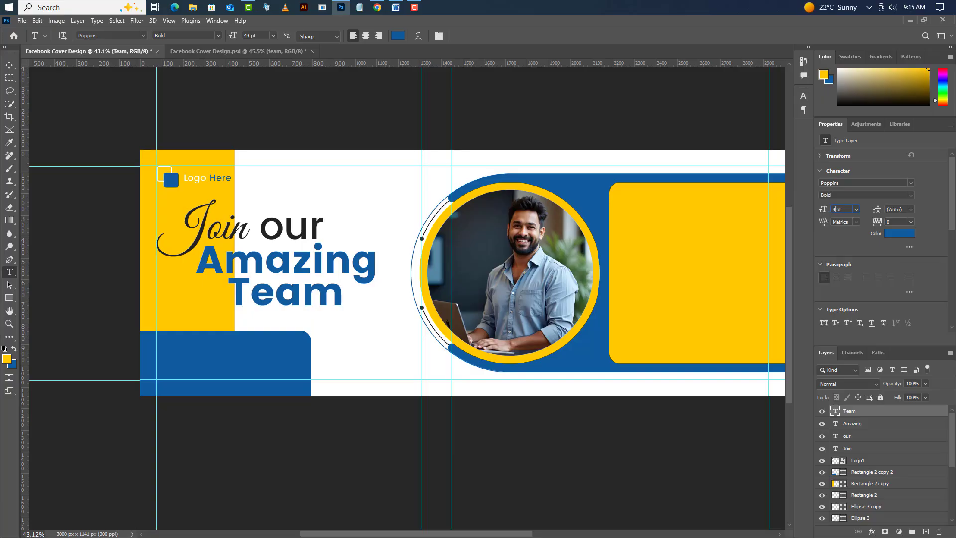
{"action": "key", "text": "Return"}
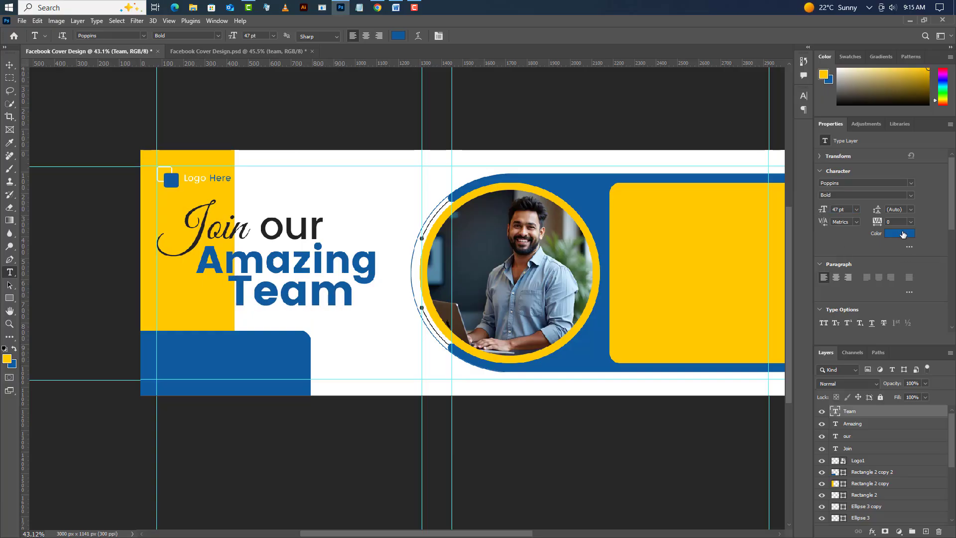
{"action": "left_click", "coordinate": [899, 233]}
{"action": "left_click", "coordinate": [318, 226]}
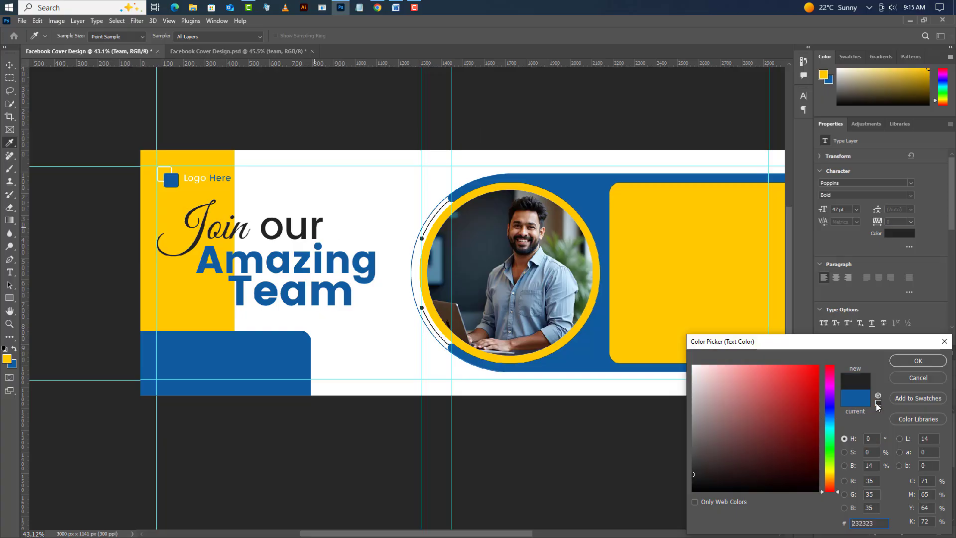
{"action": "left_click", "coordinate": [911, 361]}
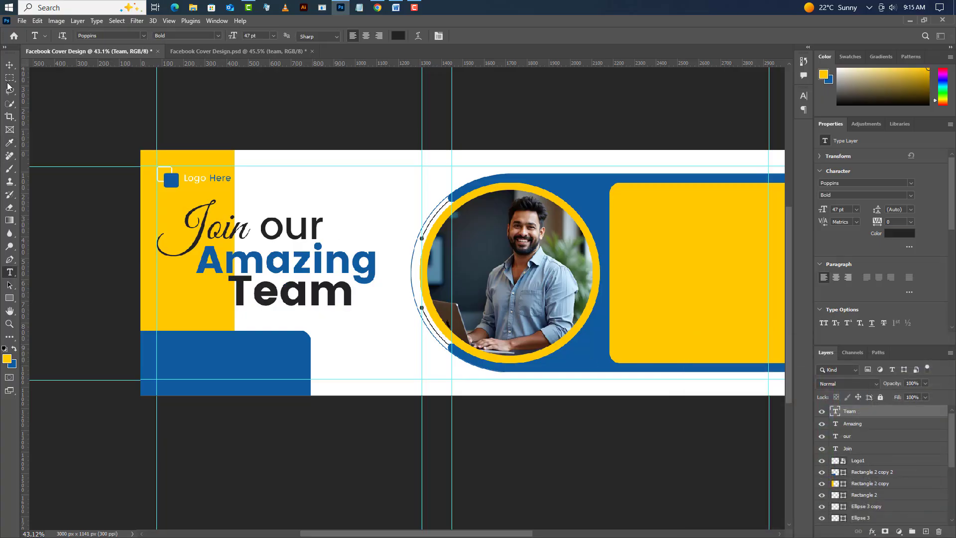
{"action": "key", "text": "v"}
{"action": "left_click_drag", "start_coordinate": [306, 305], "coordinate": [328, 313]}
- Nudge the yellow rectangle behind the logo and headline slightly to the right
{"action": "left_click", "coordinate": [220, 300]}
{"action": "key", "text": "Right"}
{"action": "key", "text": "Right"}
{"action": "key", "text": "Right"}
{"action": "key", "text": "Right"}
{"action": "key", "text": "Right"}
{"action": "key", "text": "Right"}
{"action": "key", "text": "Right"}
{"action": "key", "text": "Right"}
{"action": "key", "text": "Right"}
{"action": "key", "text": "Right"}
{"action": "key", "text": "Right"}
{"action": "key", "text": "Right"}
{"action": "key", "text": "Right"}
{"action": "key", "text": "Right"}
{"action": "key", "text": "Right"}
{"action": "key", "text": "Right"}
{"action": "key", "text": "Right"}
{"action": "key", "text": "Right"}
{"action": "key", "text": "Right"}
{"action": "key", "text": "Right"}
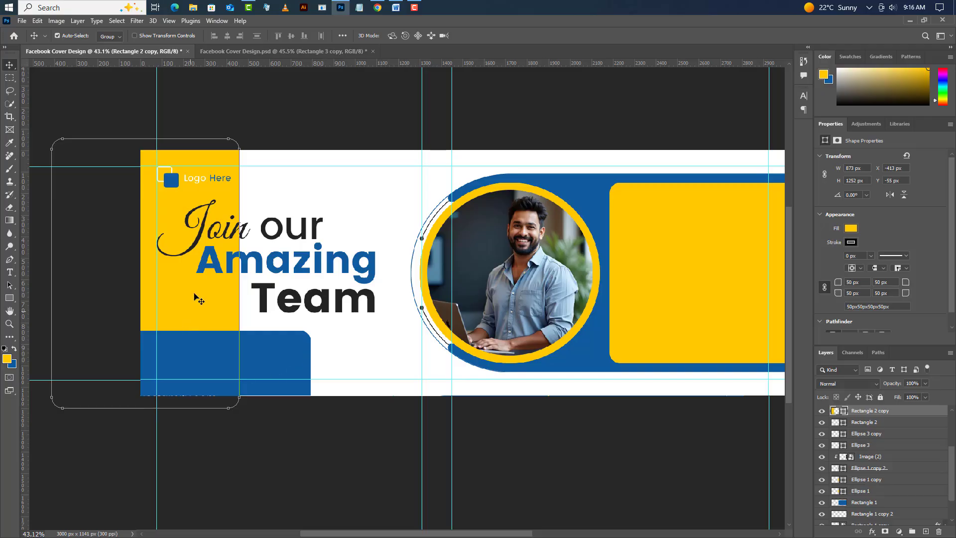
- Draw a small 100 × 10 px rectangle on a new layer over the yellow area to the left of "Team"
{"action": "scroll", "coordinate": [194, 299], "scroll_direction": "up", "scroll_amount": 5}
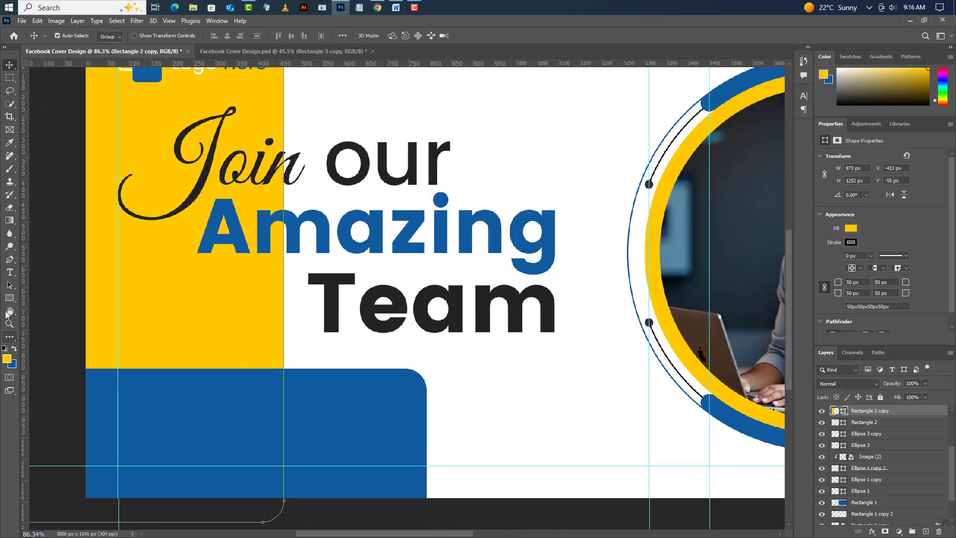
{"action": "left_click", "coordinate": [9, 298]}
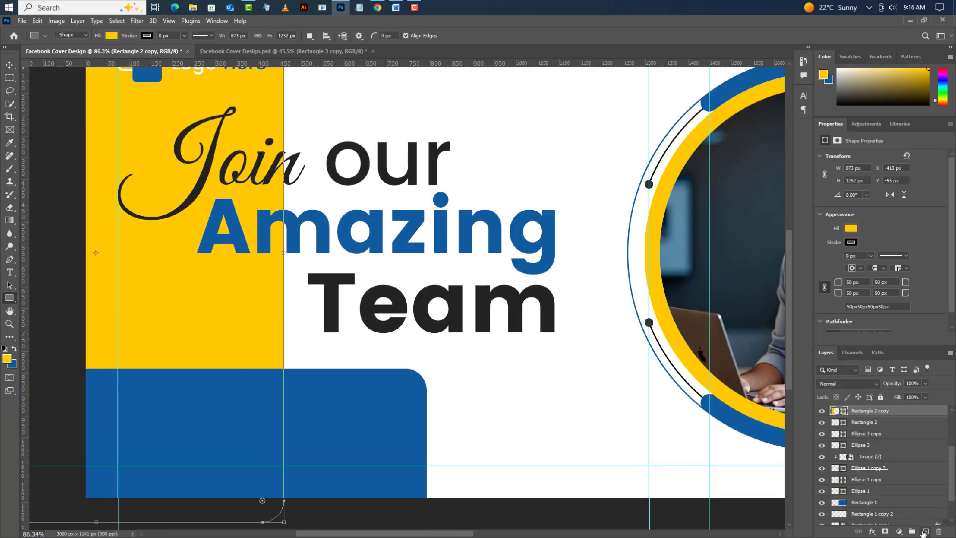
{"action": "left_click", "coordinate": [923, 532]}
{"action": "left_click_drag", "start_coordinate": [169, 298], "coordinate": [223, 306]}
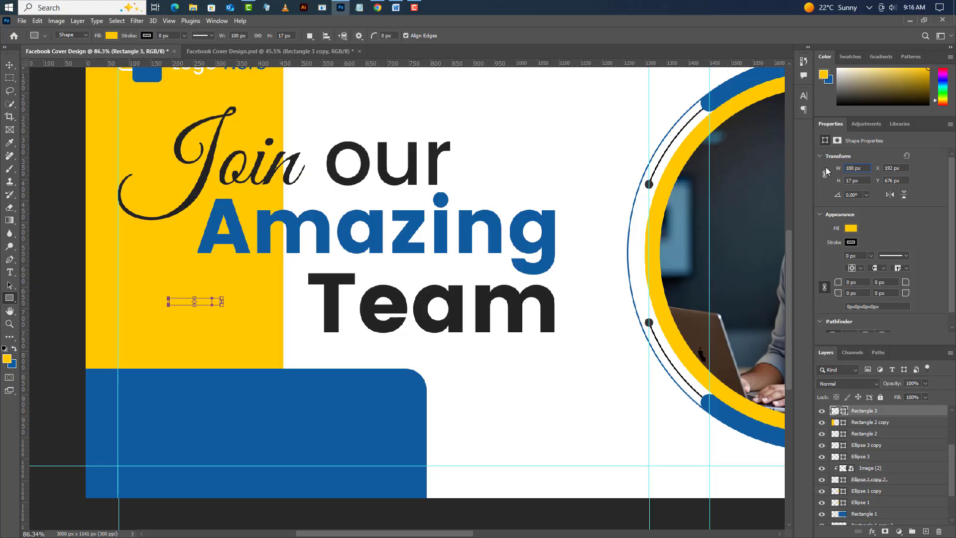
{"action": "key", "text": "Return"}
- Fill the small bar with the blue sampled from the "Amazing" text
{"action": "double_click", "coordinate": [839, 413]}
{"action": "left_click", "coordinate": [416, 263]}
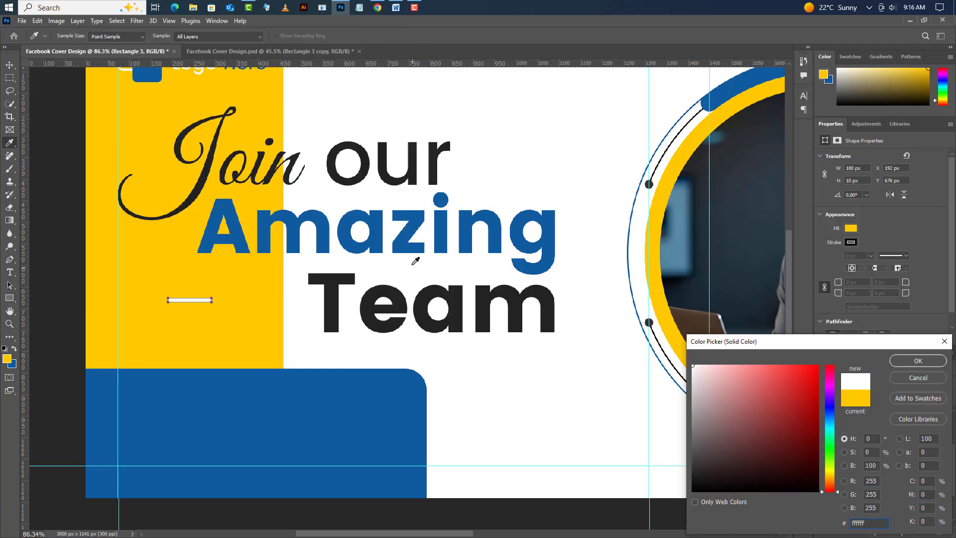
{"action": "left_click", "coordinate": [413, 245]}
{"action": "left_click", "coordinate": [918, 361]}
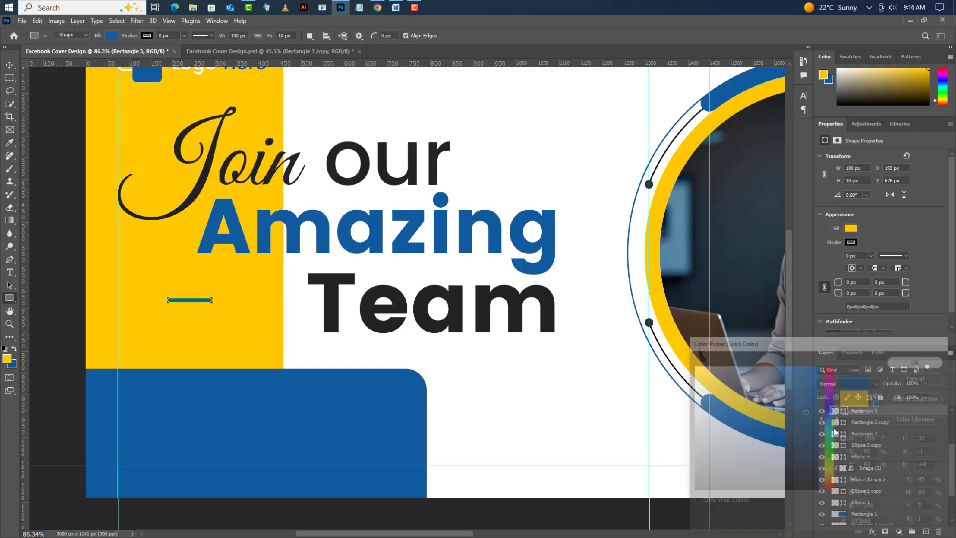
- Duplicate the blue bar 100 px to the right in line with the original and nudge the copy left to close the gap
{"action": "left_click", "coordinate": [9, 64]}
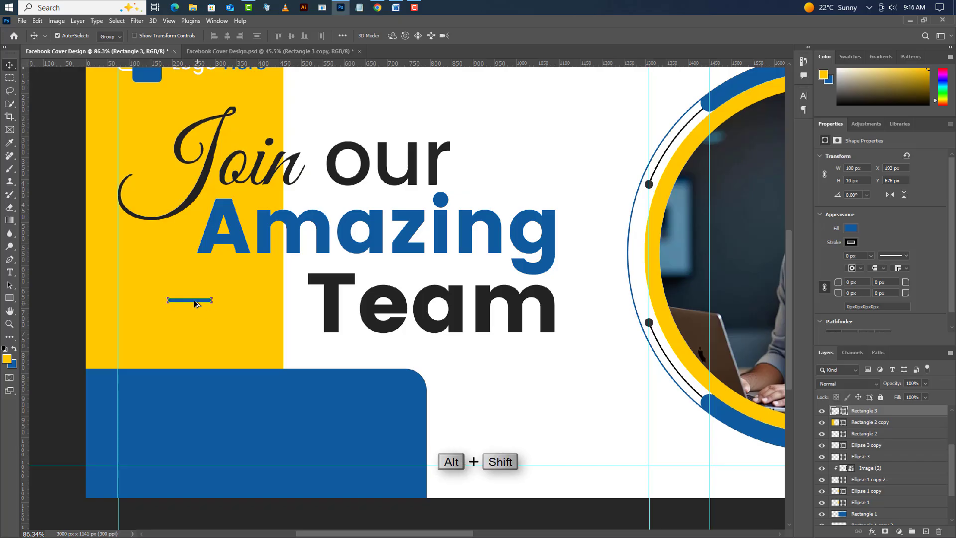
{"action": "left_click_drag", "start_coordinate": [215, 302], "coordinate": [257, 300]}
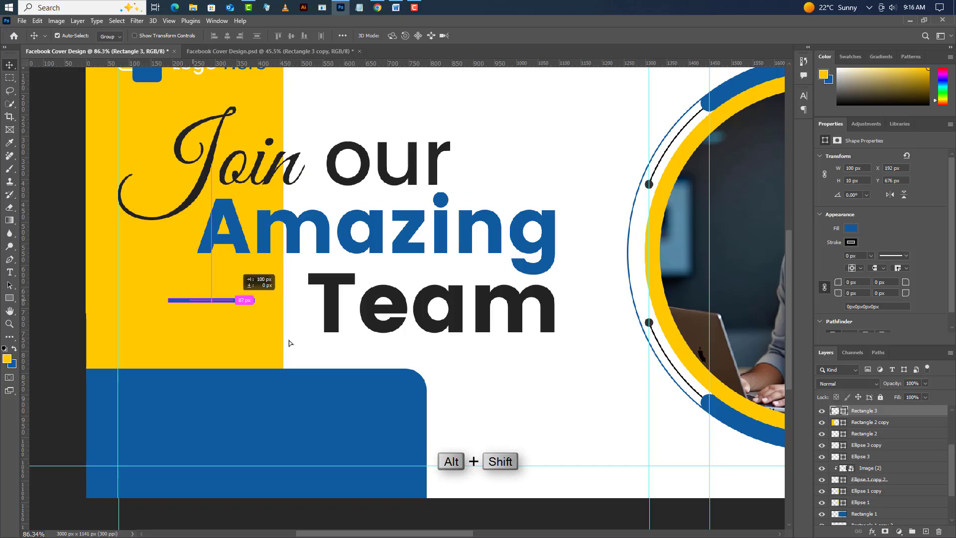
{"action": "key", "text": "Left"}
{"action": "key", "text": "Left"}
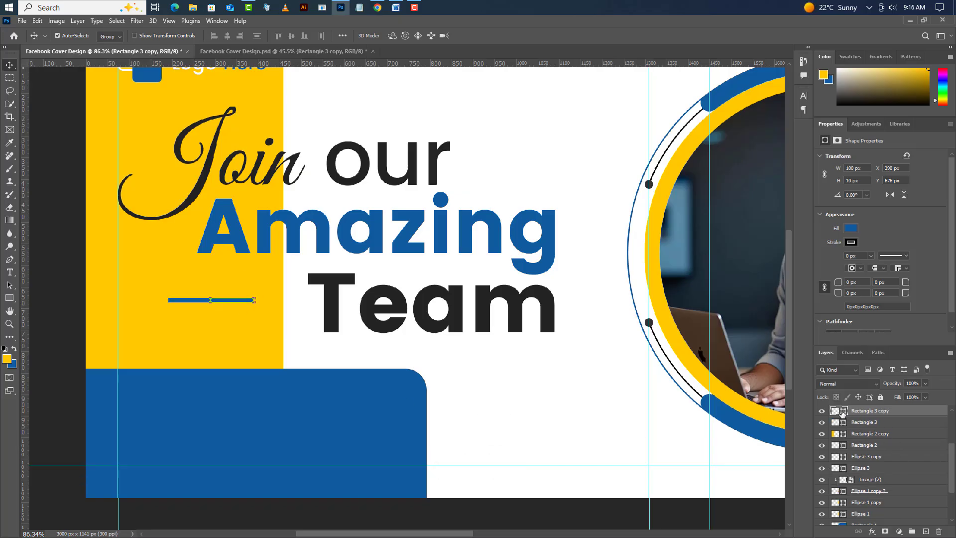
- Change the duplicated bar's fill color to white
{"action": "double_click", "coordinate": [843, 412]}
{"action": "left_click_drag", "start_coordinate": [719, 405], "coordinate": [693, 365]}
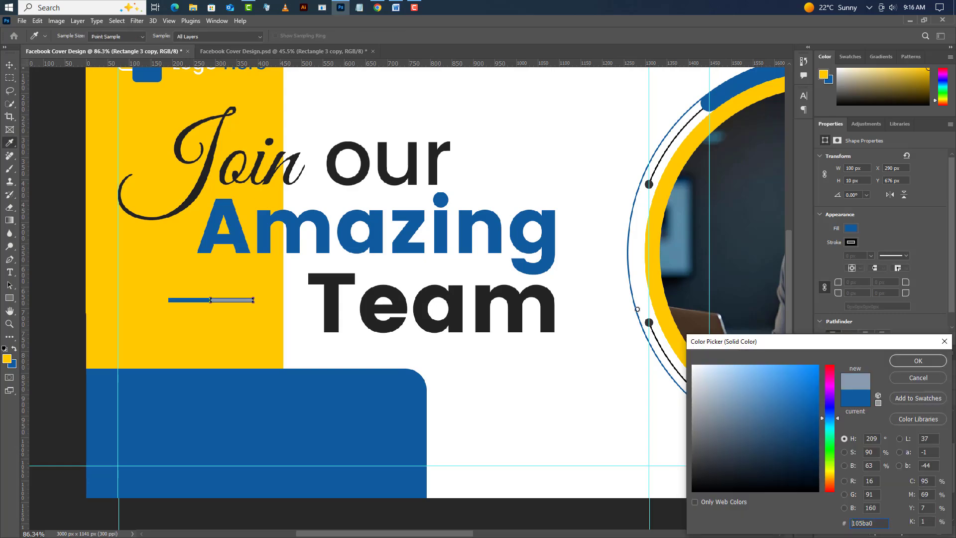
{"action": "left_click", "coordinate": [924, 365]}
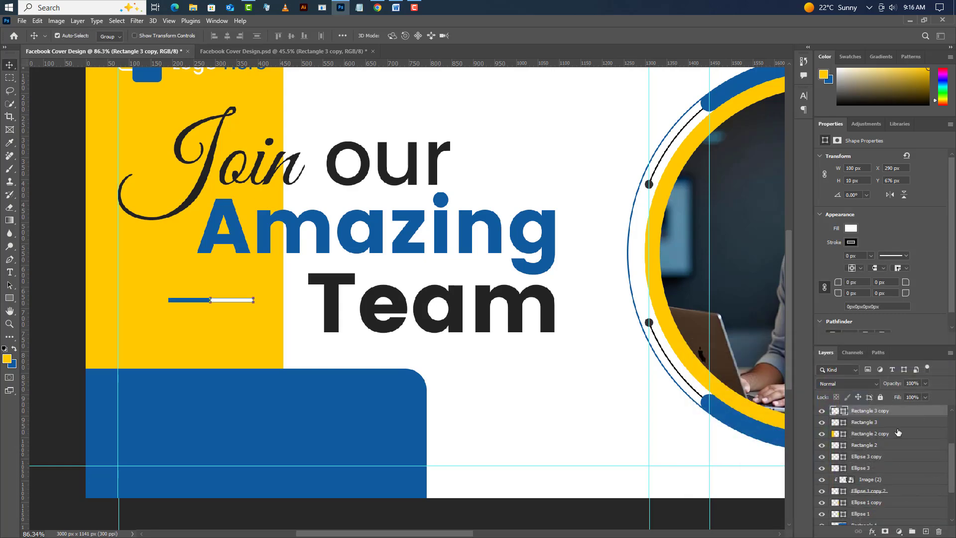
- Align the blue and white bars vertically to the center of the "Team" text and clear the selection
{"action": "left_click", "coordinate": [895, 423], "text": "shift"}
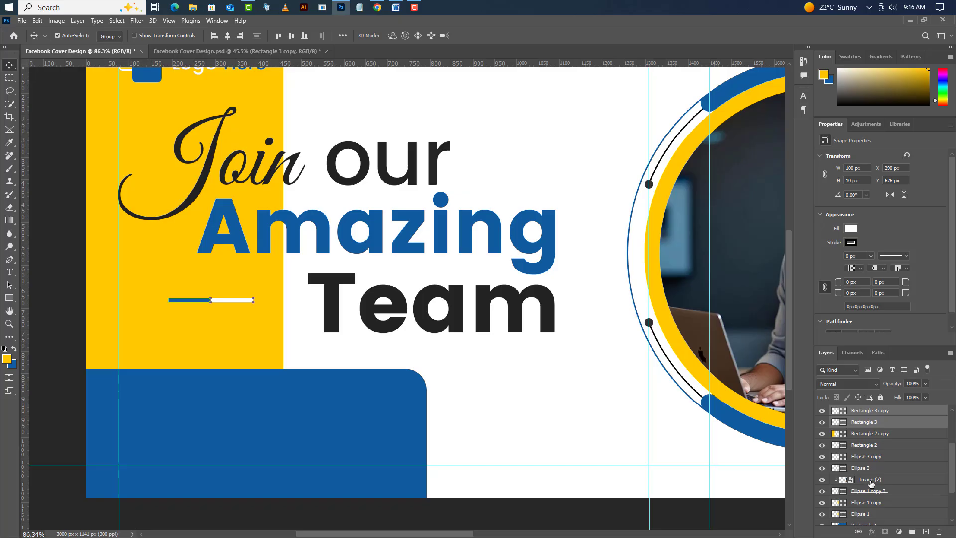
{"action": "scroll", "coordinate": [871, 482], "scroll_direction": "up", "scroll_amount": 3}
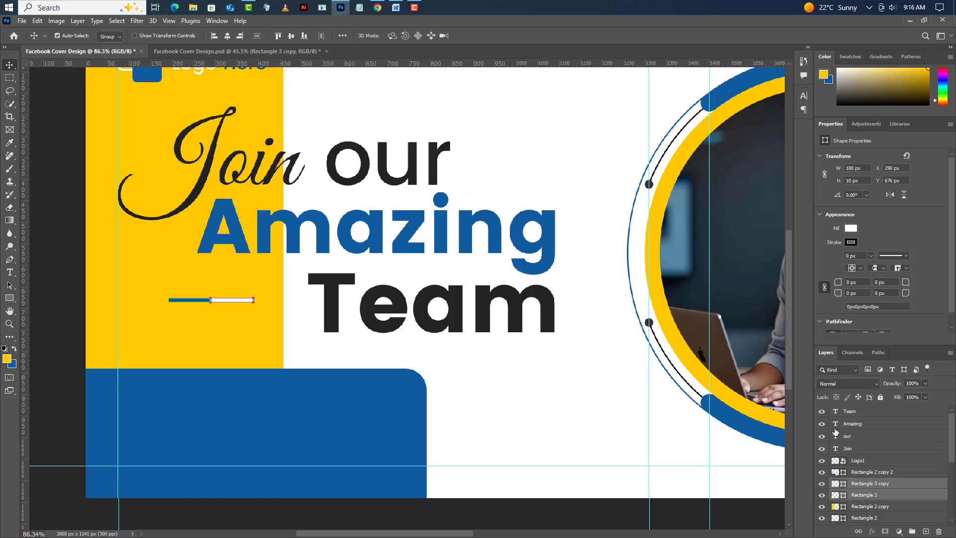
{"action": "left_click", "coordinate": [836, 412], "text": "ctrl"}
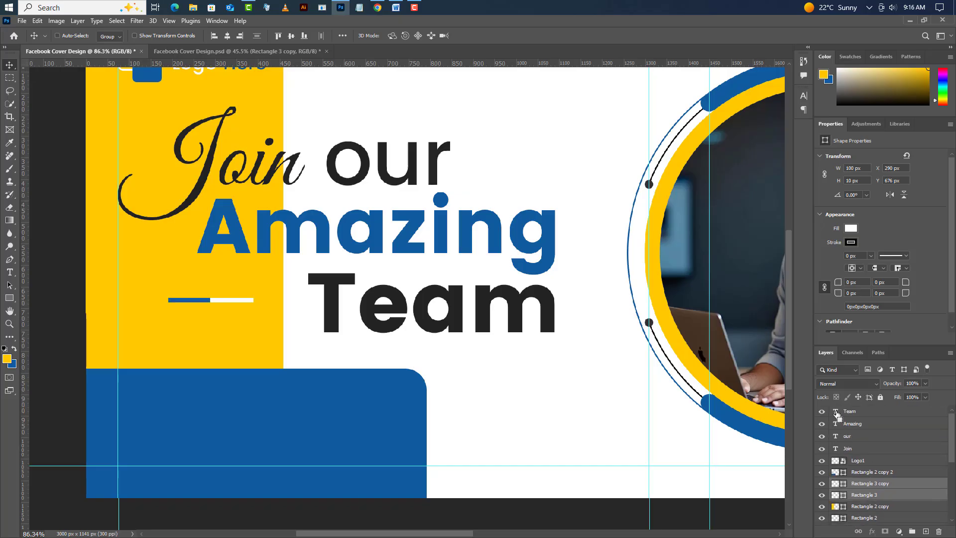
{"action": "left_click", "coordinate": [290, 36]}
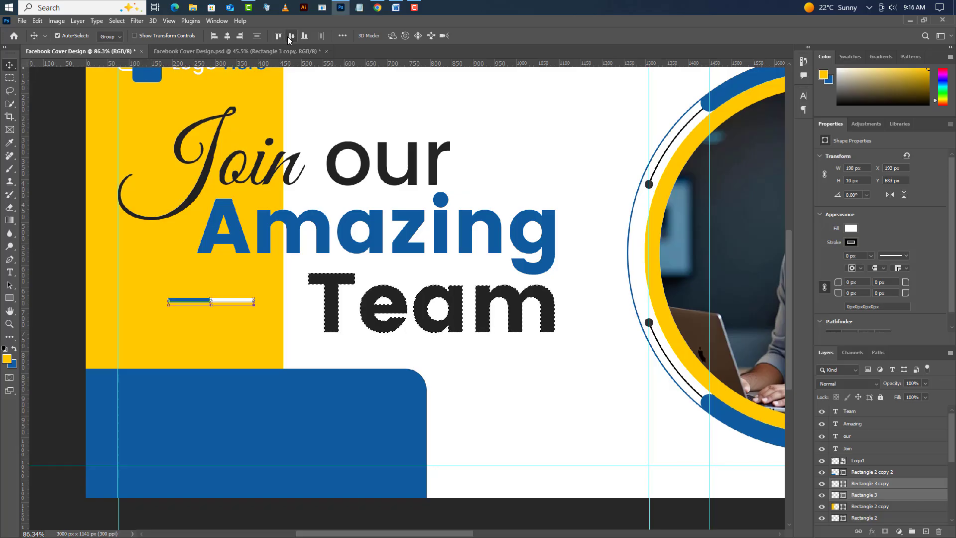
{"action": "left_click", "coordinate": [115, 22]}
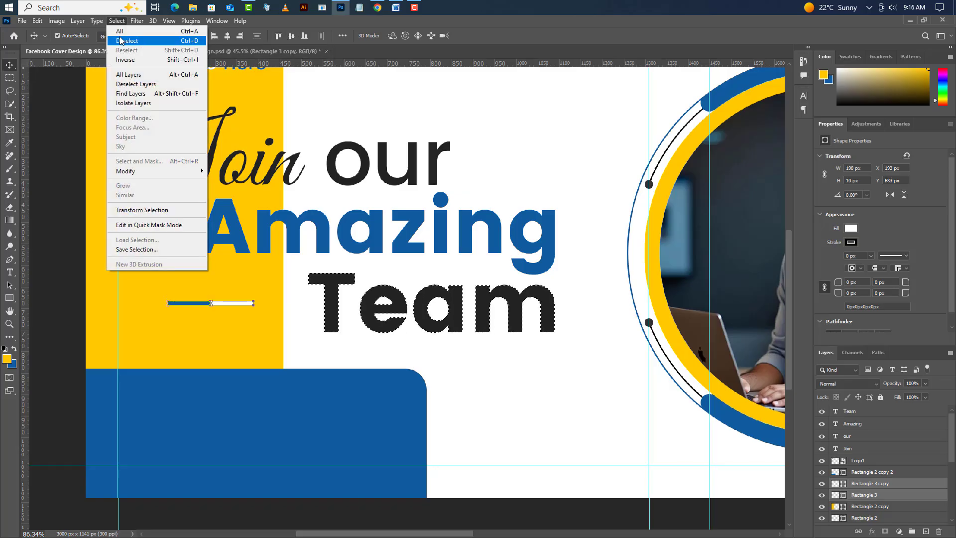
{"action": "left_click", "coordinate": [120, 39]}
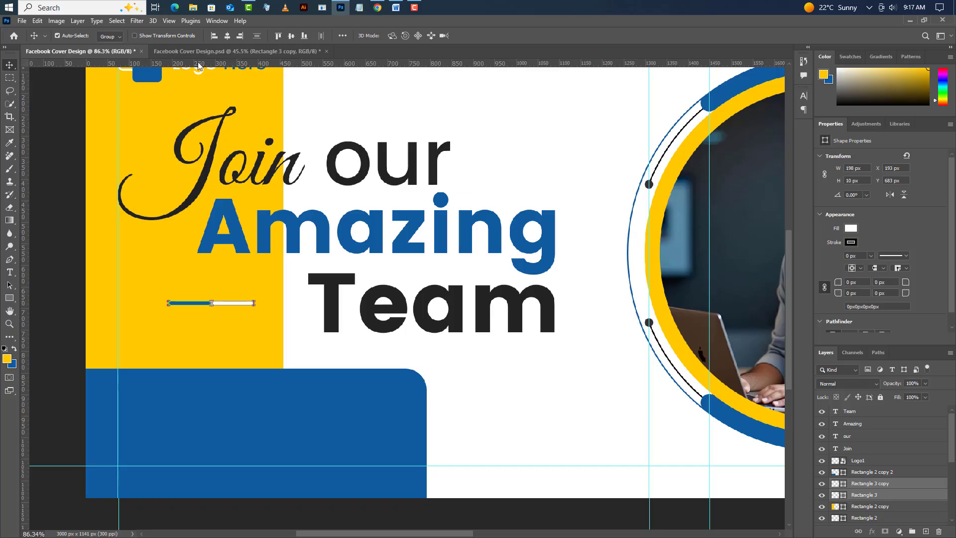
- Nudge both accent bars right toward "Team" until they reach the right edge of the yellow area
{"action": "key", "text": "Right"}
{"action": "key", "text": "Right"}
{"action": "key", "text": "Right"}
{"action": "key", "text": "shift+Right"}
{"action": "key", "text": "shift+Right"}
{"action": "key", "text": "shift+Right"}
{"action": "key", "text": "shift+Right"}
{"action": "key", "text": "shift+Right"}
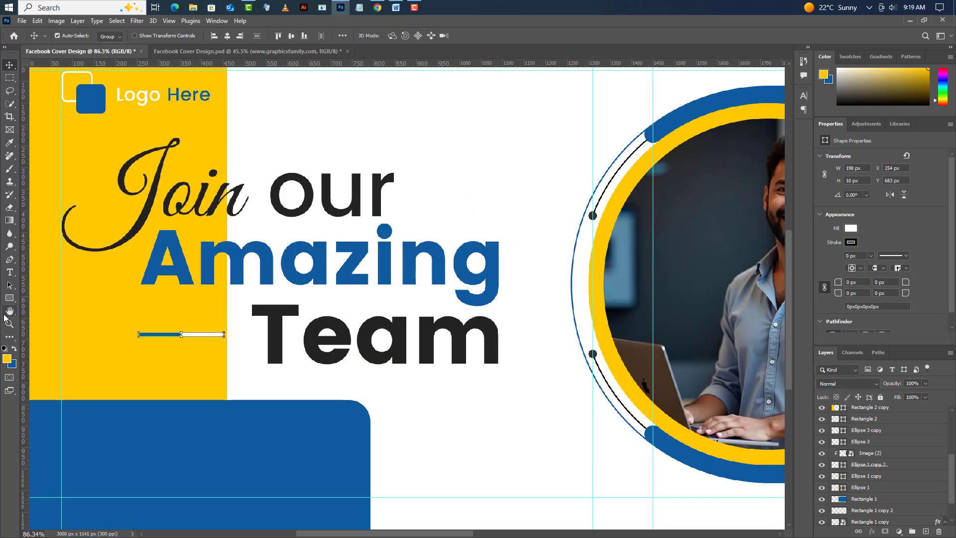
- Draw a yellow rectangle about 256 × 87 px above the "Team" layer, in the upper-left part of the blue shape
{"action": "left_click", "coordinate": [8, 298]}
{"action": "left_click", "coordinate": [41, 300]}
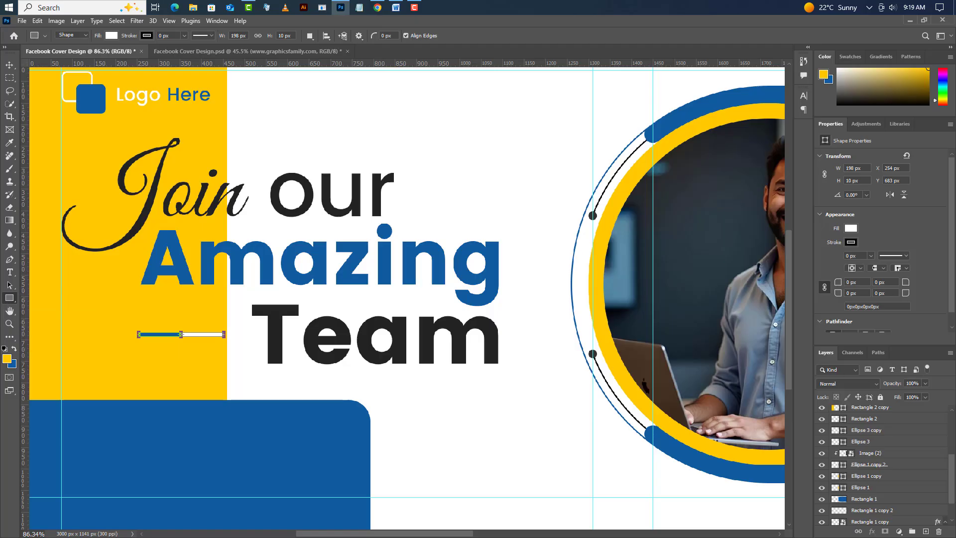
{"action": "scroll", "coordinate": [882, 448], "scroll_direction": "up", "scroll_amount": 5}
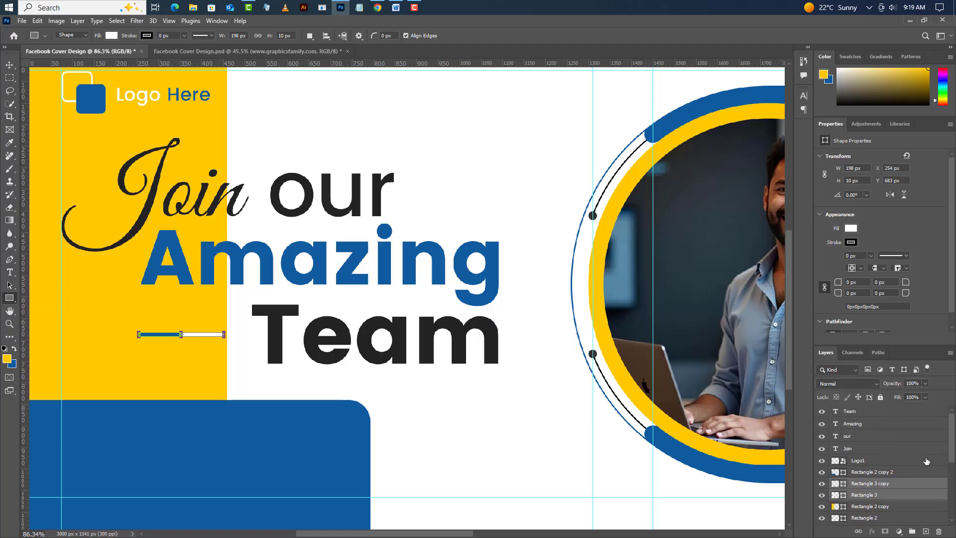
{"action": "left_click", "coordinate": [921, 411]}
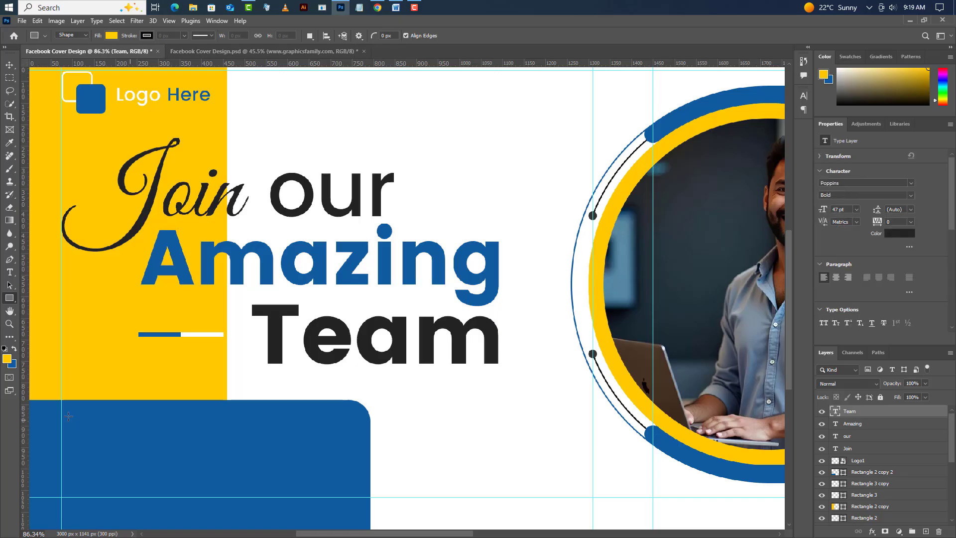
{"action": "left_click_drag", "start_coordinate": [65, 411], "coordinate": [175, 448]}
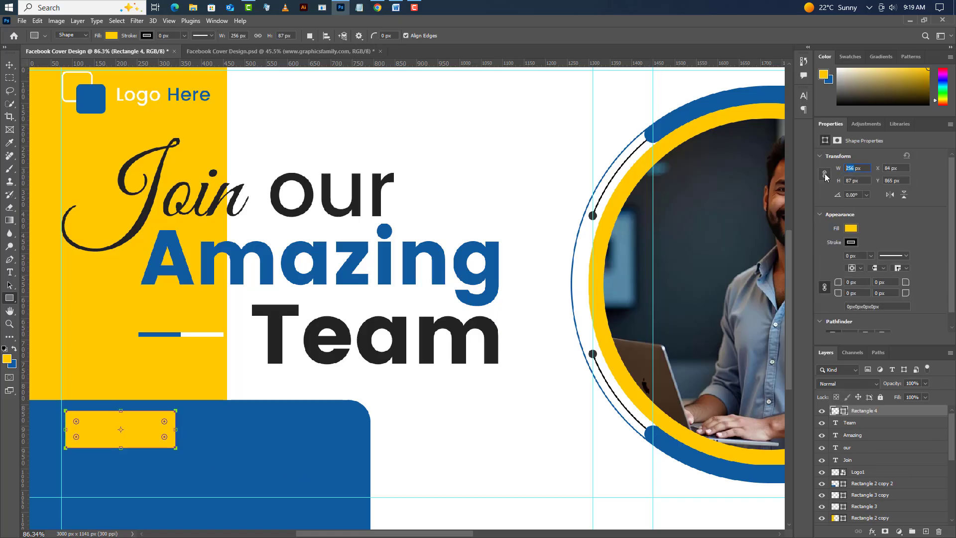
- Resize the new yellow rectangle to 325 × 95 px and round all its corners to 47.5 px
{"action": "type", "text": "325"}
{"action": "key", "text": "Tab"}
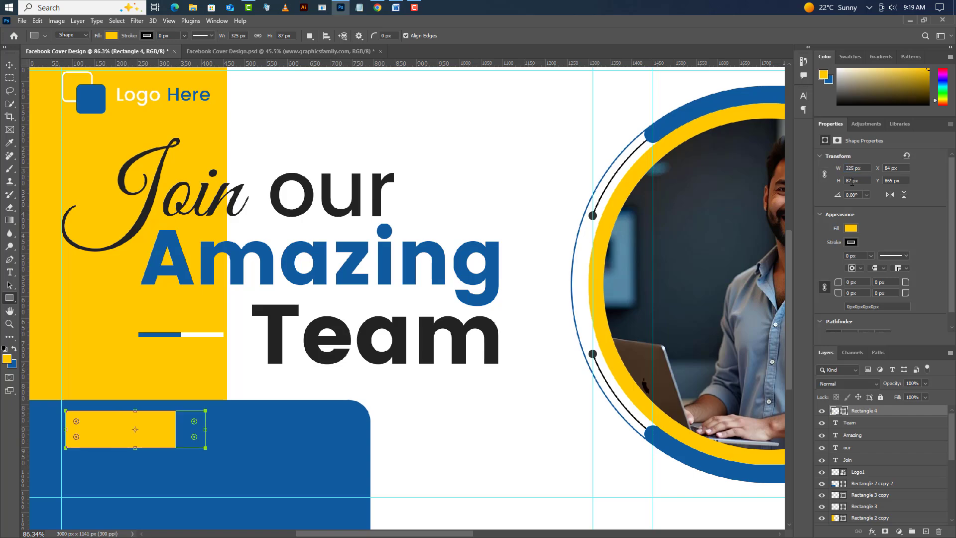
{"action": "type", "text": "95"}
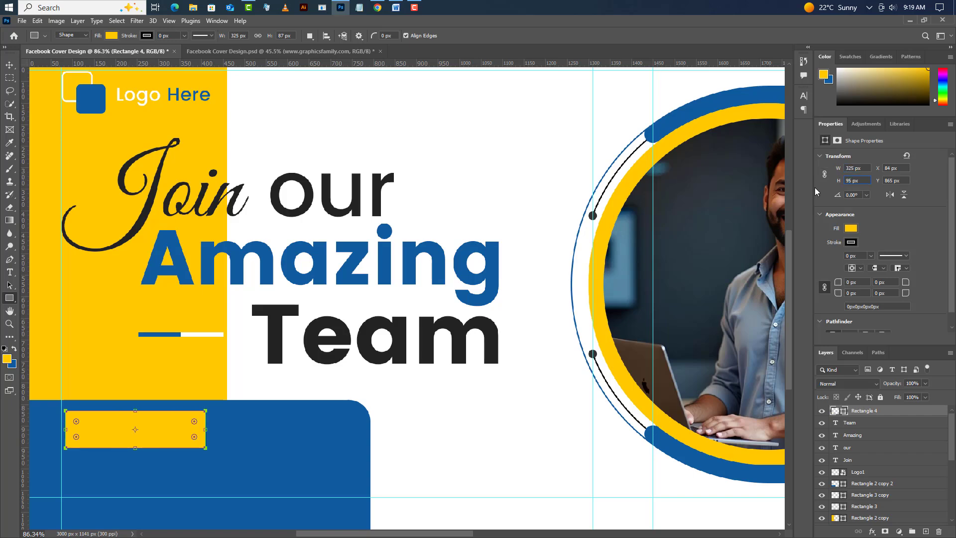
{"action": "key", "text": "Return"}
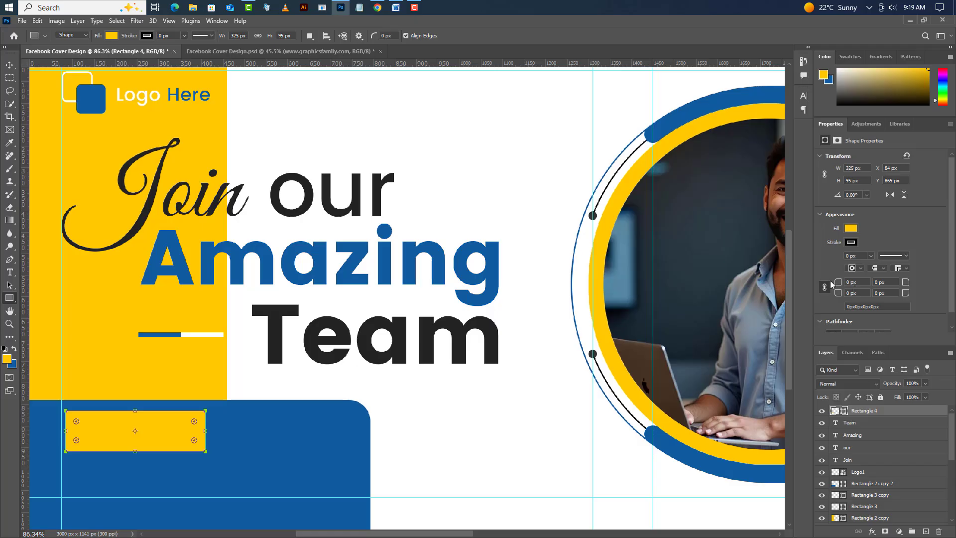
{"action": "left_click_drag", "start_coordinate": [836, 282], "coordinate": [949, 305]}
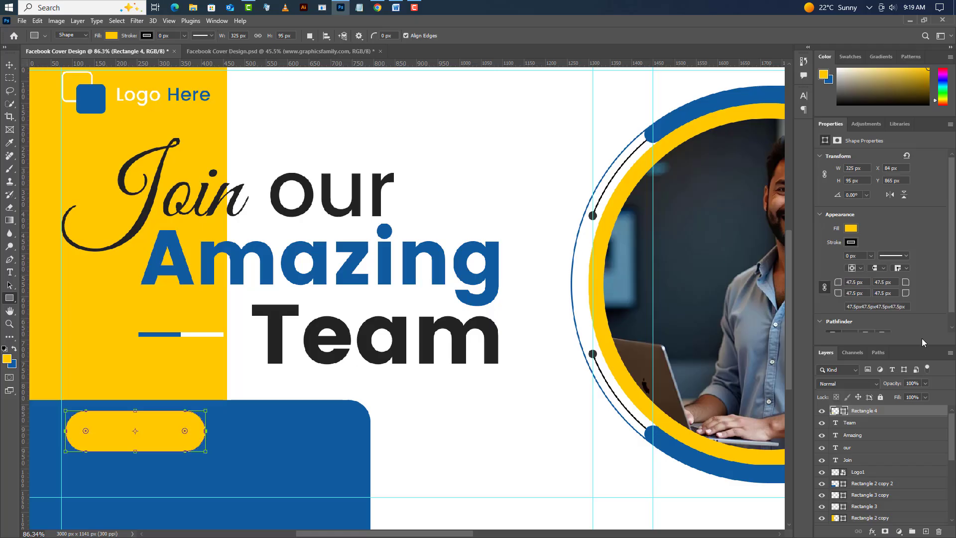
- Add the text "Learn More" on a new layer over the yellow pill shape
{"action": "left_click", "coordinate": [928, 531]}
{"action": "key", "text": "t"}
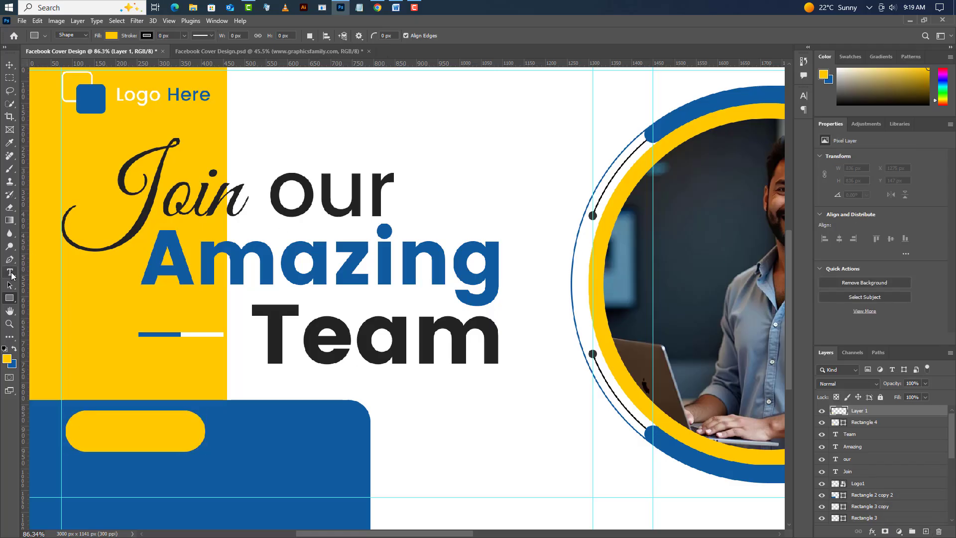
{"action": "left_click", "coordinate": [133, 470]}
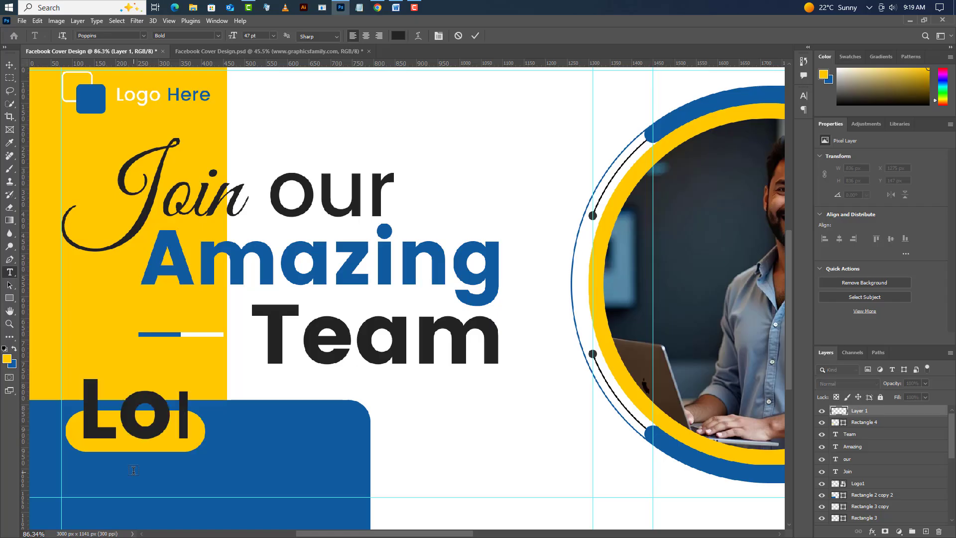
{"action": "type", "text": "Lear"}
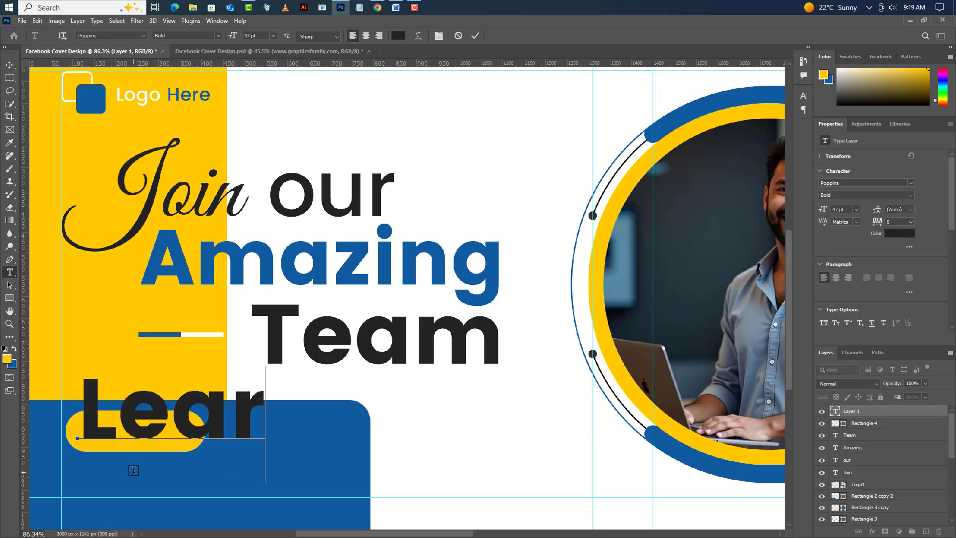
{"action": "type", "text": "n M"}
{"action": "type", "text": "ore"}
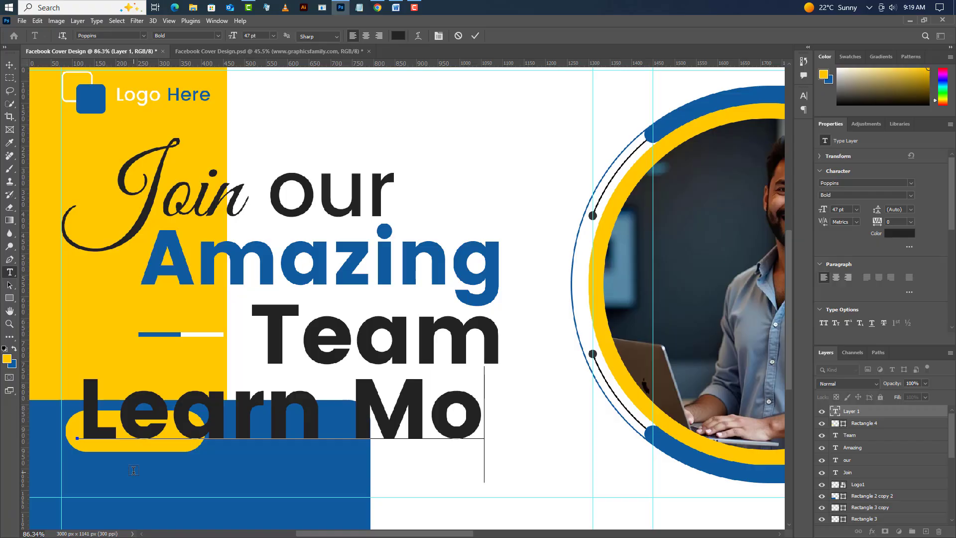
{"action": "left_click", "coordinate": [474, 37]}
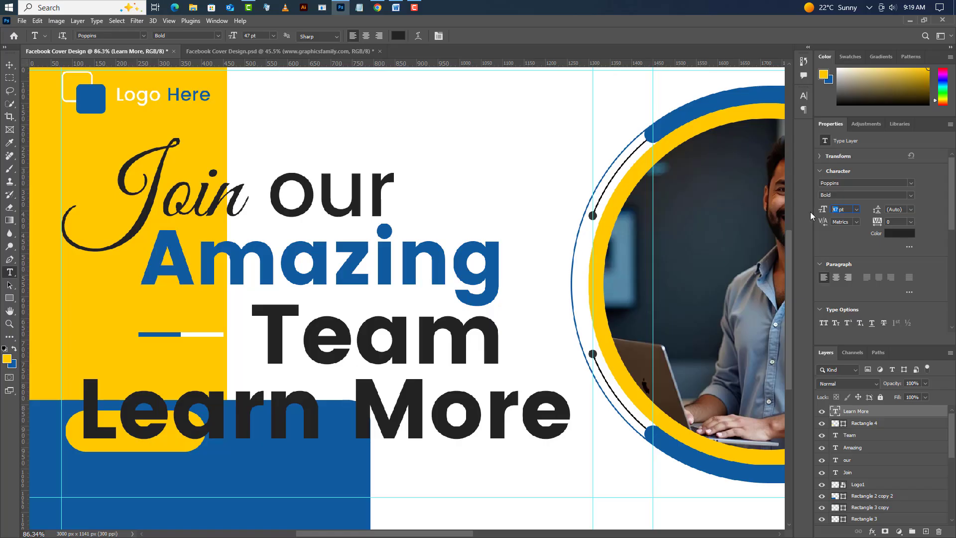
- Set the "Learn More" text to 10.25 pt Poppins SemiBold
{"action": "type", "text": "10.25"}
{"action": "left_click", "coordinate": [911, 195]}
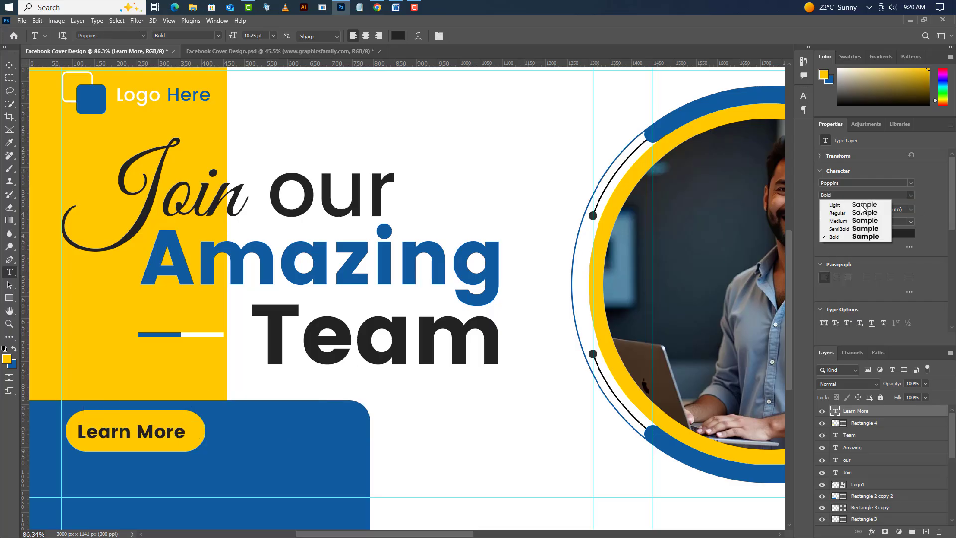
{"action": "left_click", "coordinate": [842, 229]}
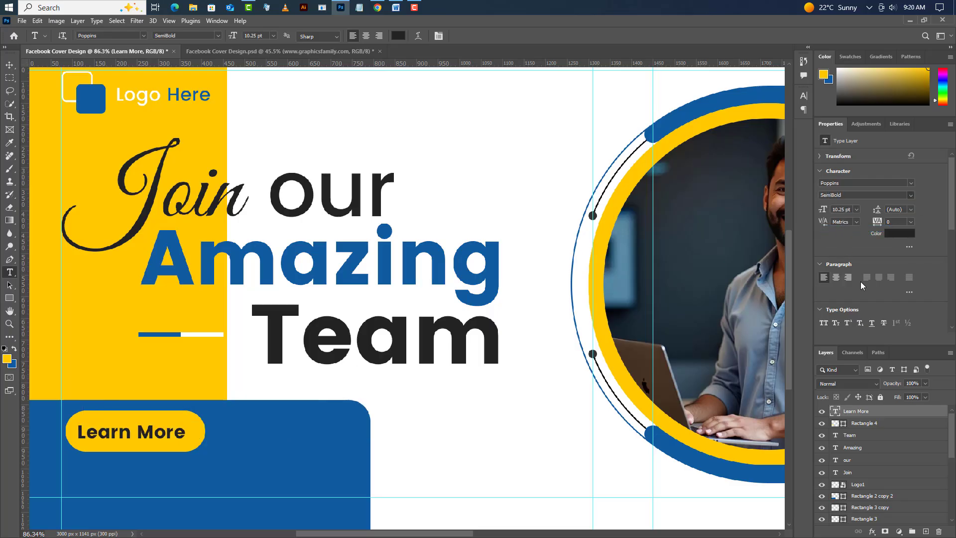
- Center the "Learn More" text horizontally and vertically in the yellow pill shape and clear the selection
{"action": "left_click", "coordinate": [843, 423], "text": "ctrl"}
{"action": "left_click", "coordinate": [10, 65]}
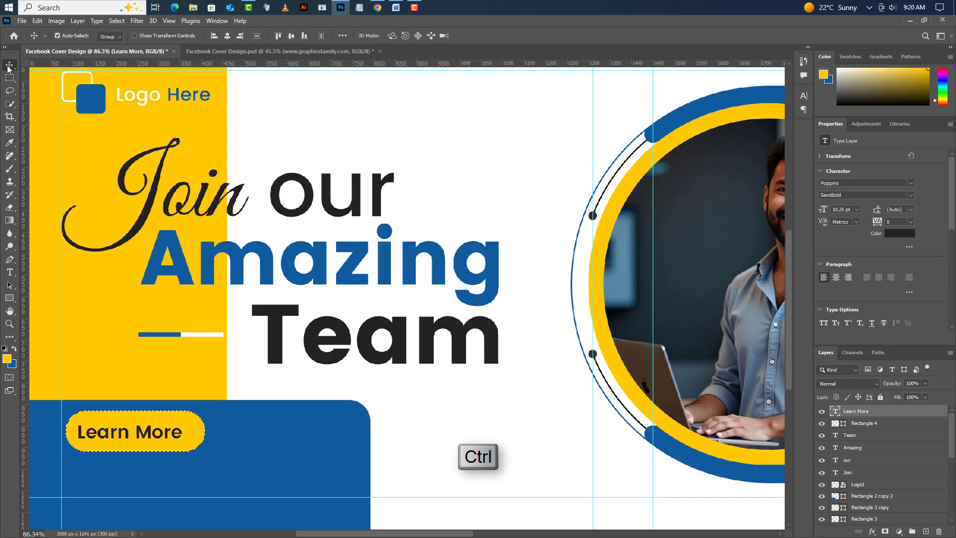
{"action": "left_click", "coordinate": [291, 38]}
{"action": "left_click", "coordinate": [116, 20]}
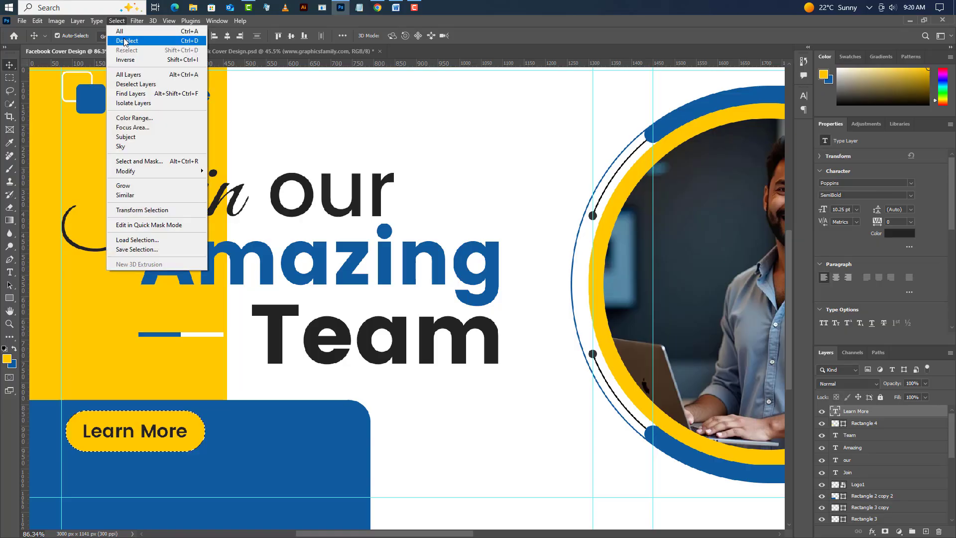
{"action": "left_click", "coordinate": [125, 41]}
{"action": "left_click", "coordinate": [9, 272]}
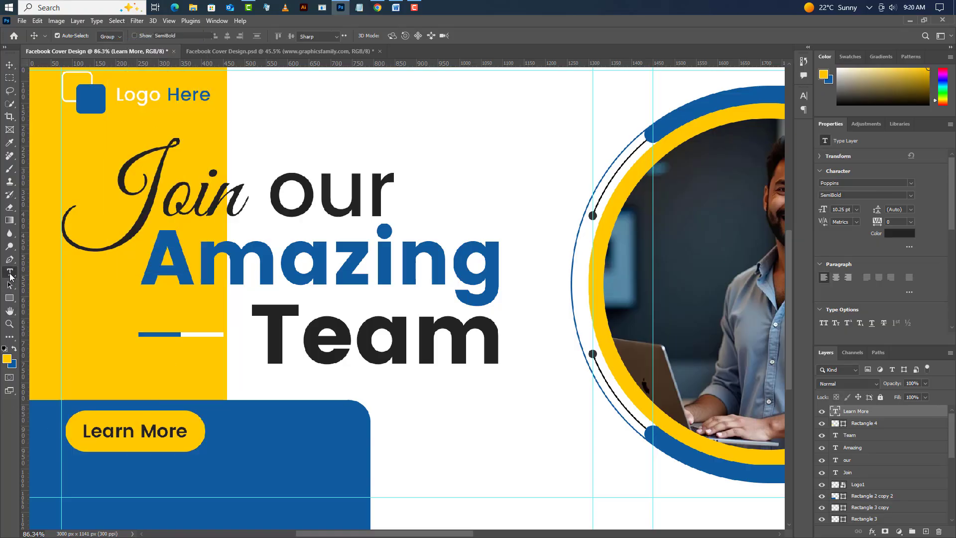
{"action": "left_click", "coordinate": [68, 482]}
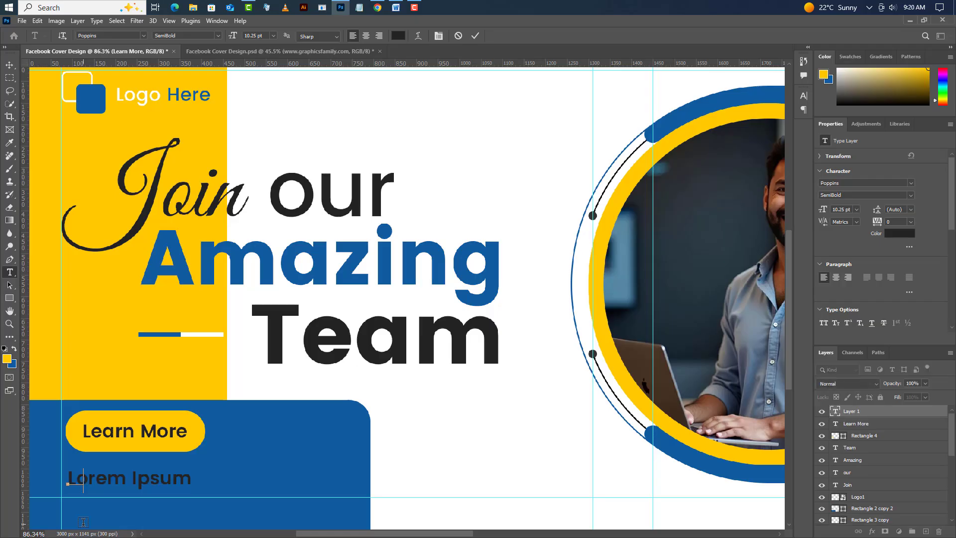
{"action": "type", "text": "www.gra"}
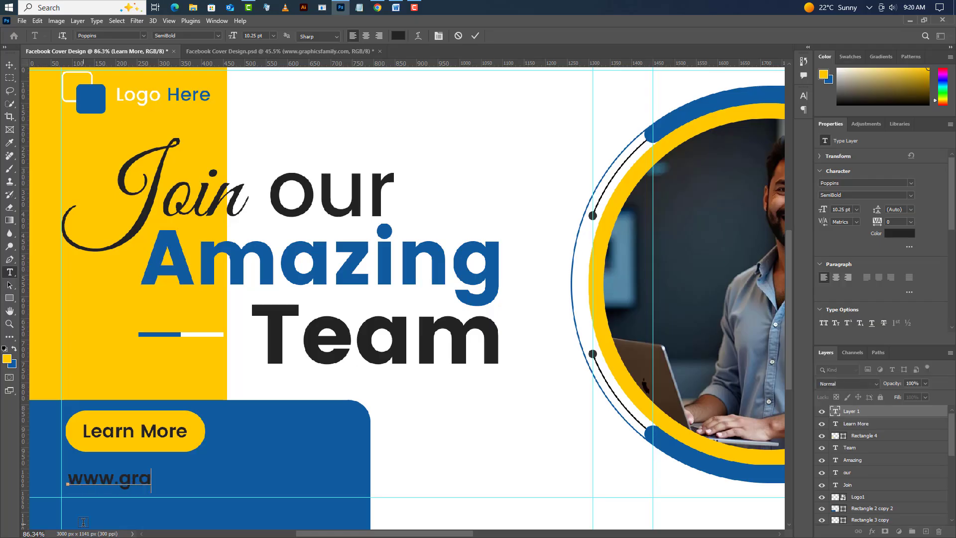
{"action": "type", "text": "phicsfamily"}
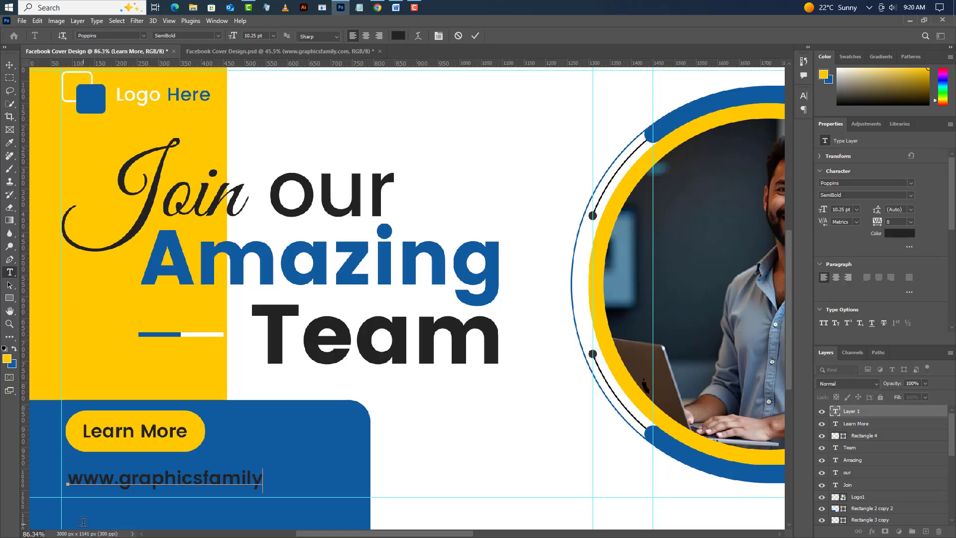
{"action": "type", "text": ".com"}
{"action": "left_click", "coordinate": [476, 36]}
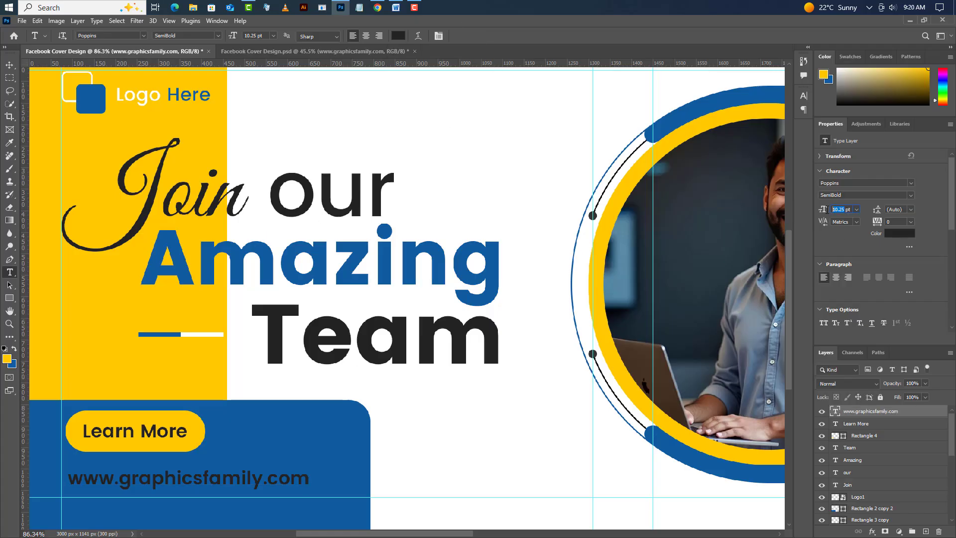
- Set the website text to 11 pt with the Poppins Medium style
{"action": "type", "text": "11"}
{"action": "key", "text": "Return"}
{"action": "left_click", "coordinate": [911, 195]}
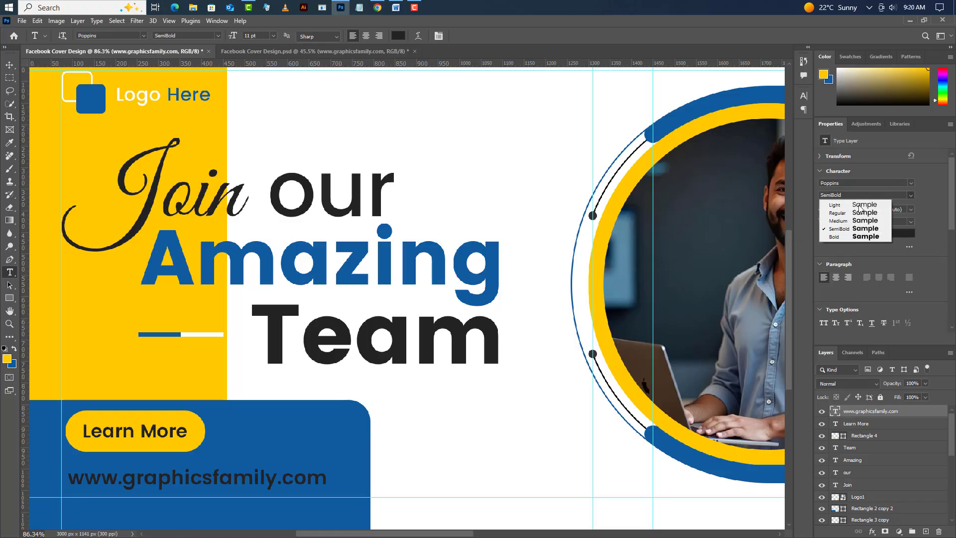
{"action": "left_click", "coordinate": [862, 216]}
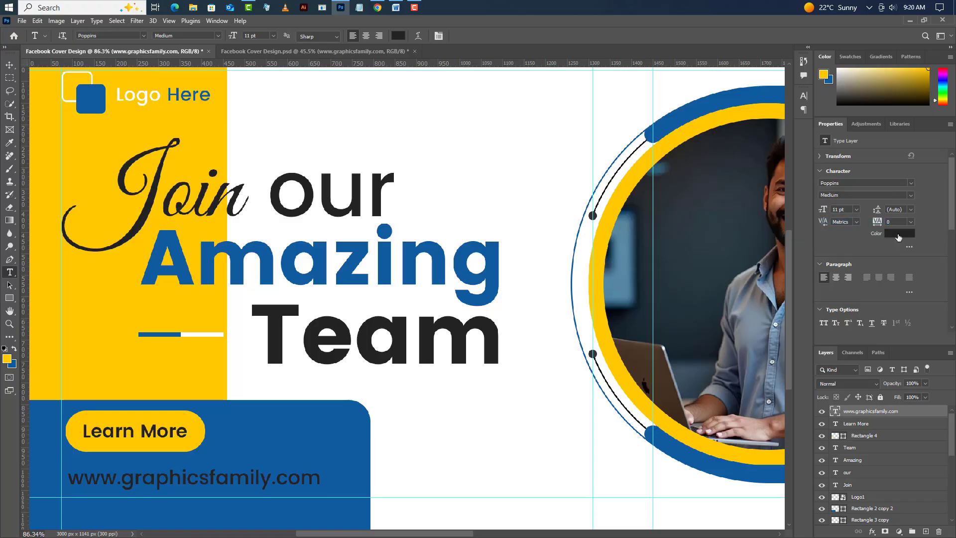
- Color the website text white (ffffff) and move it slightly down toward the lower guide
{"action": "left_click", "coordinate": [899, 233]}
{"action": "type", "text": "ffffff"}
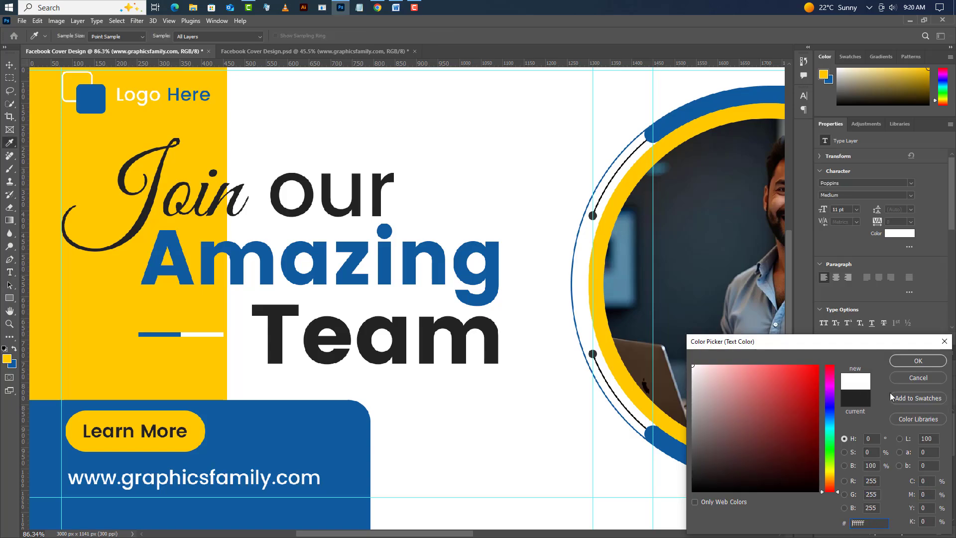
{"action": "left_click", "coordinate": [933, 363]}
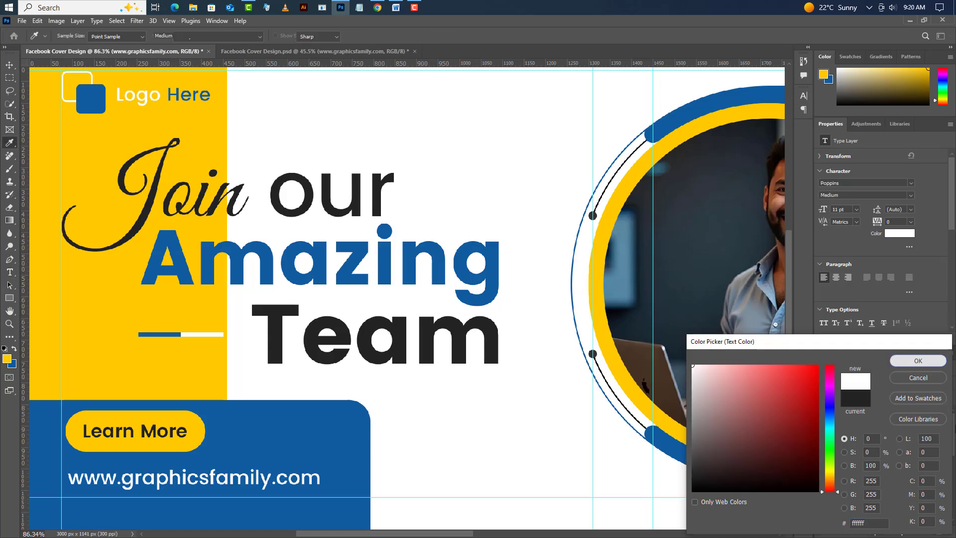
{"action": "left_click", "coordinate": [8, 66]}
{"action": "left_click_drag", "start_coordinate": [210, 482], "coordinate": [210, 490]}
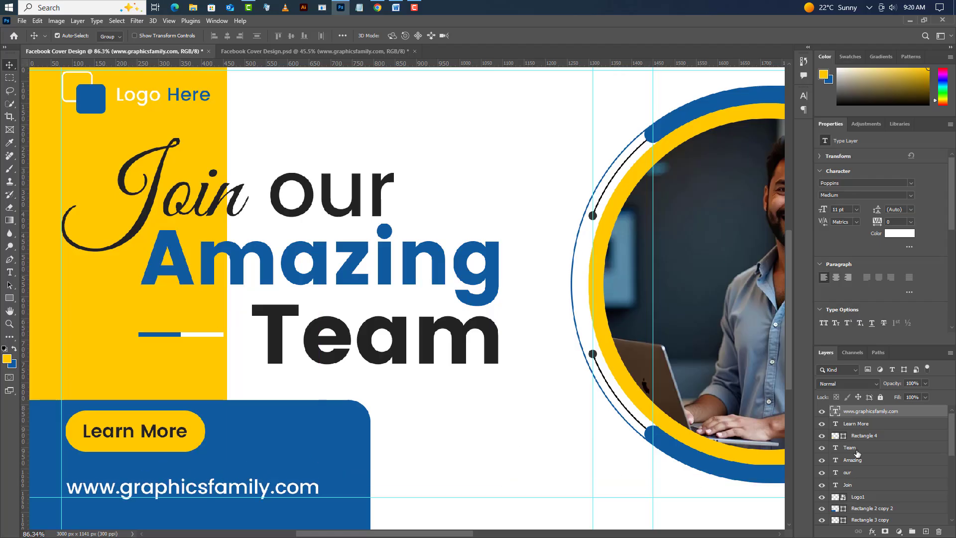
- Group the "Learn More" text with its yellow pill shape and move the group slightly down on the blue shape
{"action": "left_click", "coordinate": [857, 427]}
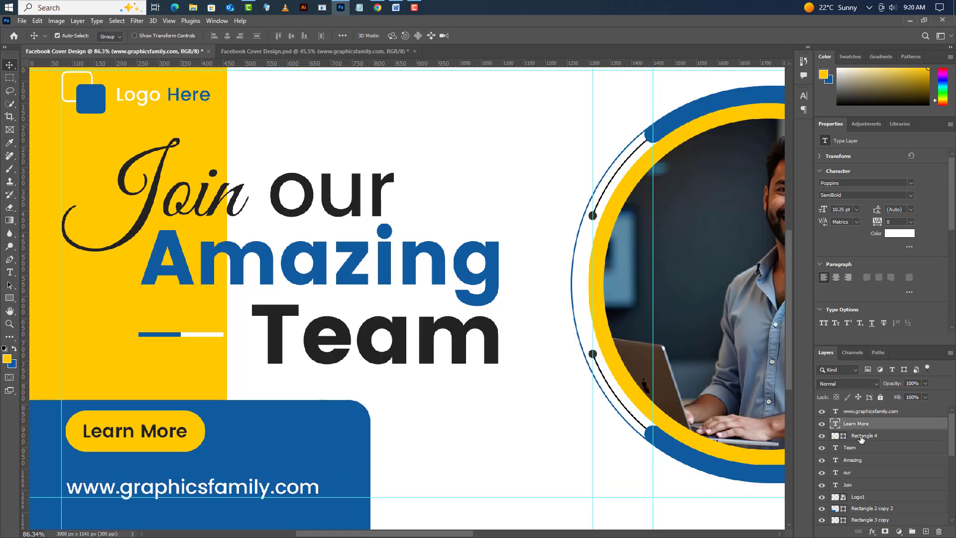
{"action": "left_click", "coordinate": [861, 437], "text": "shift"}
{"action": "key", "text": "ctrl+g"}
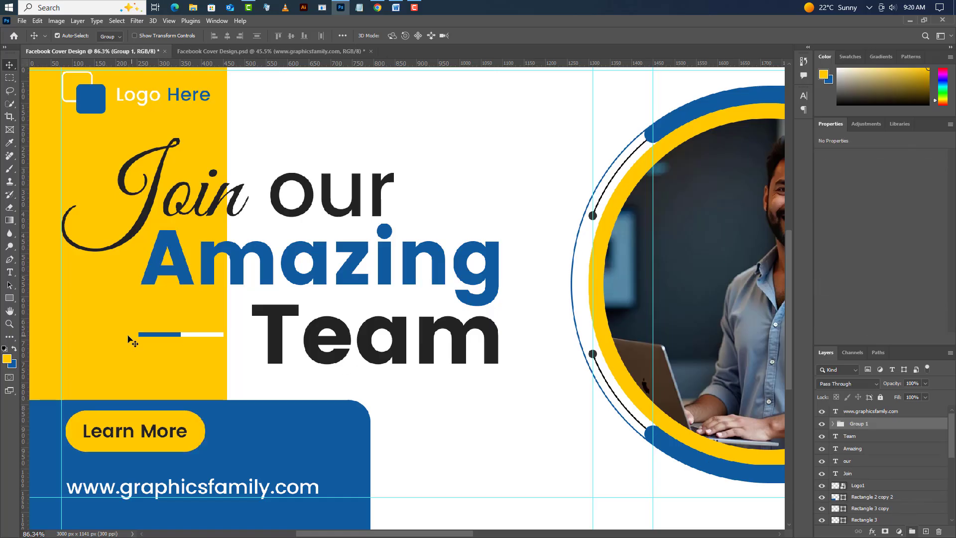
{"action": "key", "text": "shift+Down"}
{"action": "key", "text": "shift+Down"}
{"action": "left_click", "coordinate": [249, 428]}
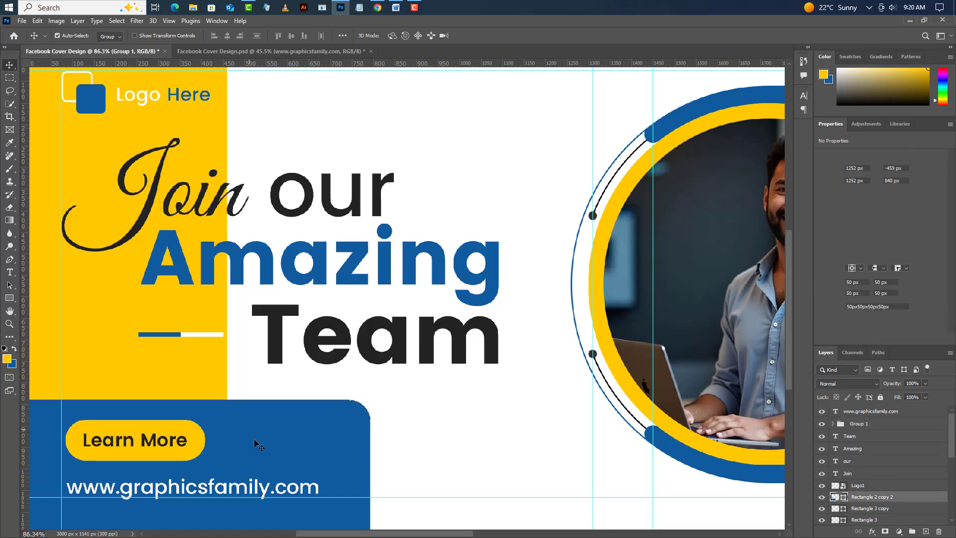
- Switch to Notepad and copy the line "What we do" for use in the cover design
{"action": "scroll", "coordinate": [180, 350], "scroll_direction": "down", "scroll_amount": 5}
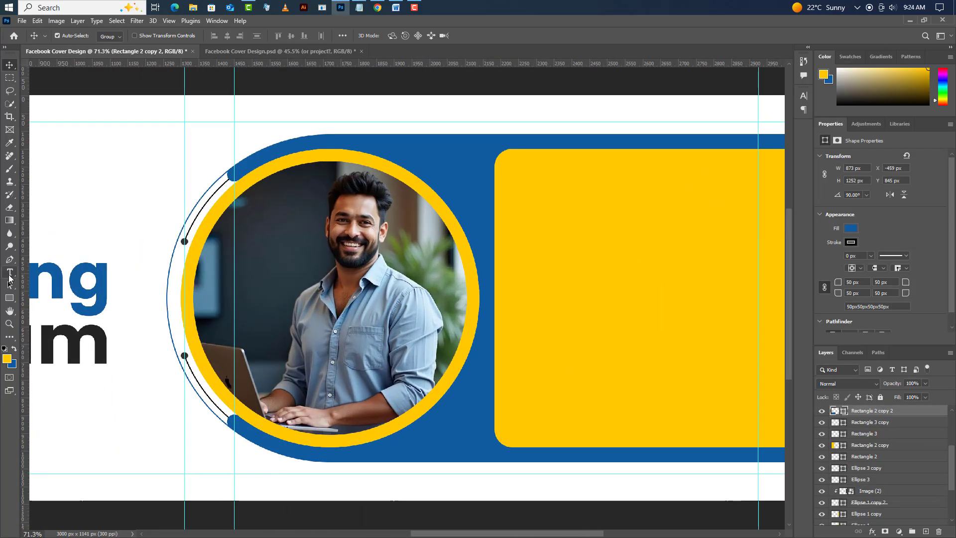
{"action": "left_click", "coordinate": [10, 274]}
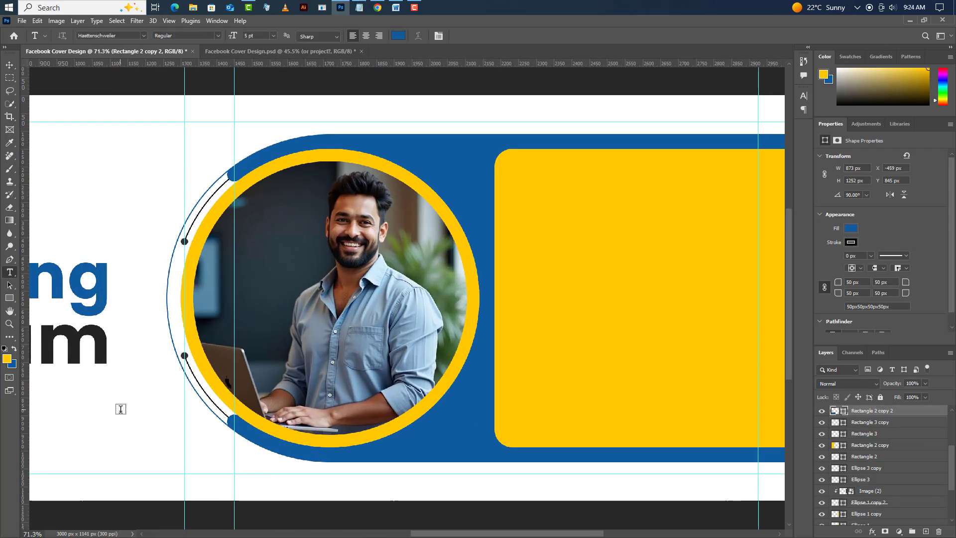
{"action": "left_click", "coordinate": [360, 8]}
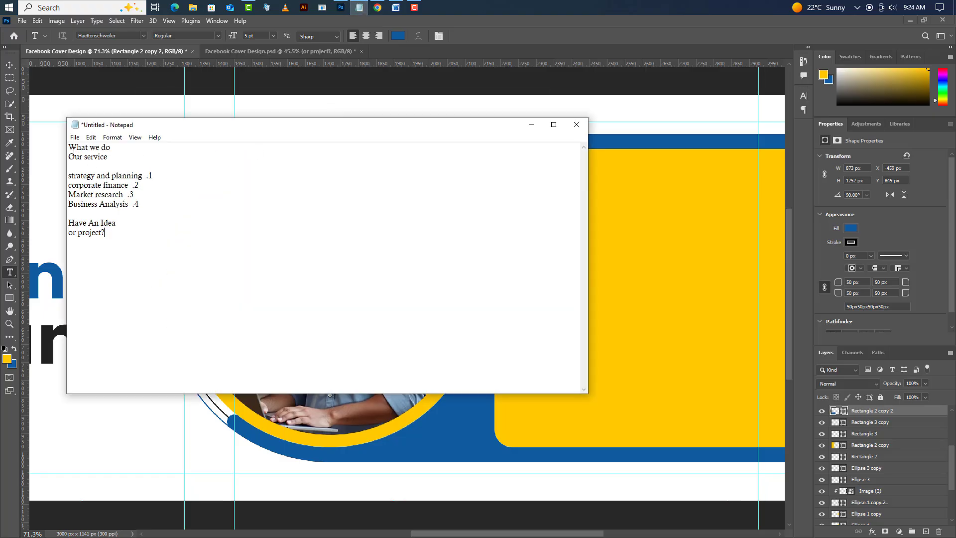
{"action": "left_click_drag", "start_coordinate": [70, 147], "coordinate": [114, 152]}
{"action": "right_click", "coordinate": [99, 147]}
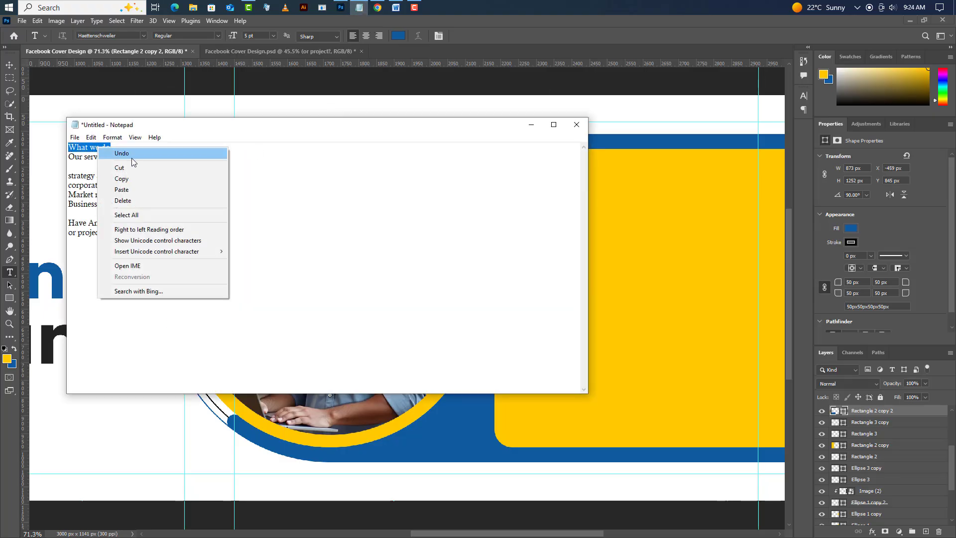
{"action": "left_click", "coordinate": [120, 178]}
{"action": "left_click", "coordinate": [531, 125]}
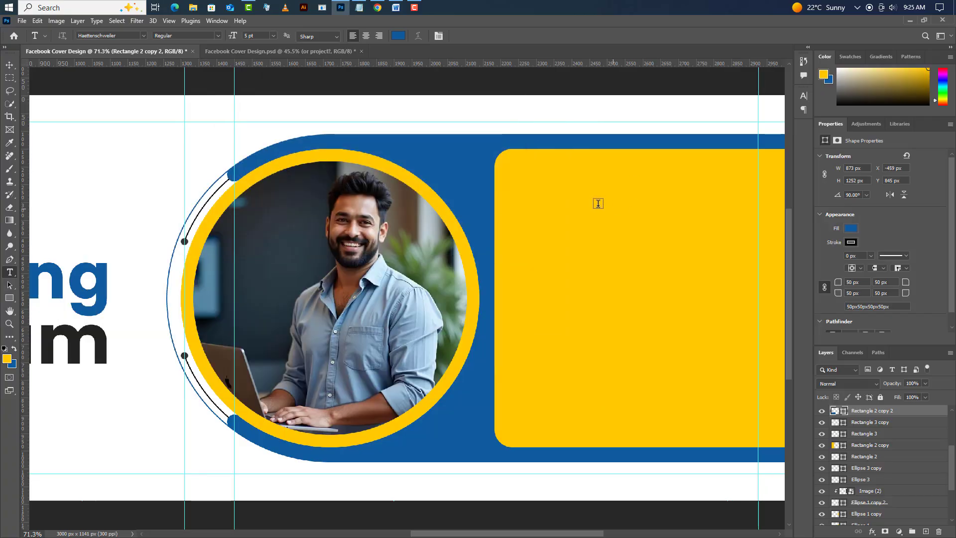
- Add the copied "What we do" as a new text layer near the top of the large yellow panel
{"action": "left_click", "coordinate": [551, 182]}
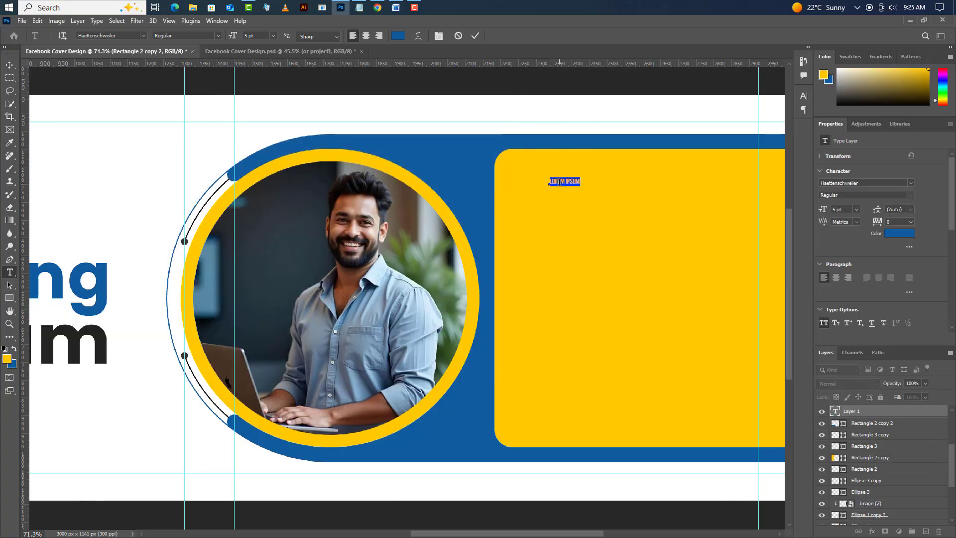
{"action": "right_click", "coordinate": [559, 184]}
{"action": "left_click", "coordinate": [588, 221]}
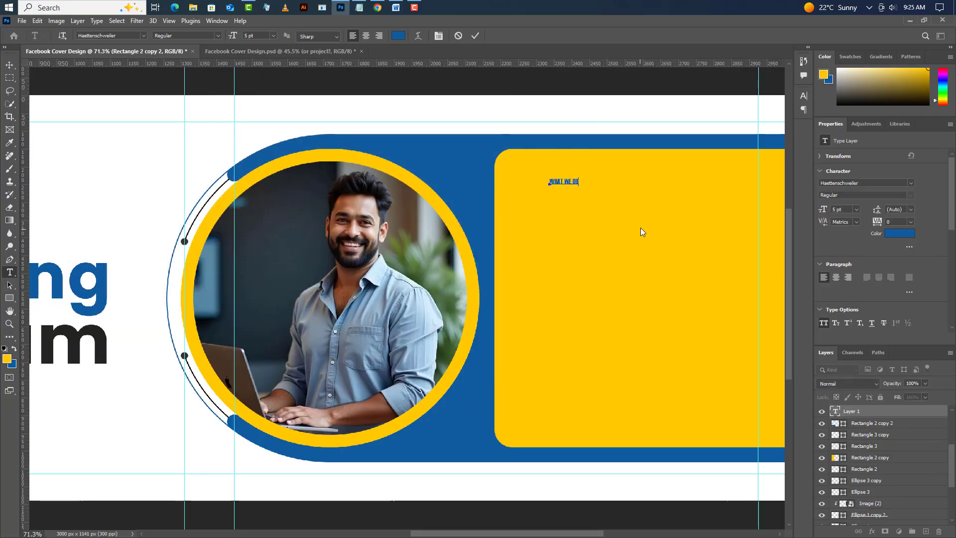
{"action": "left_click", "coordinate": [475, 36]}
- Set the "What we do" text to Poppins Medium at 14 pt
{"action": "left_click", "coordinate": [912, 183]}
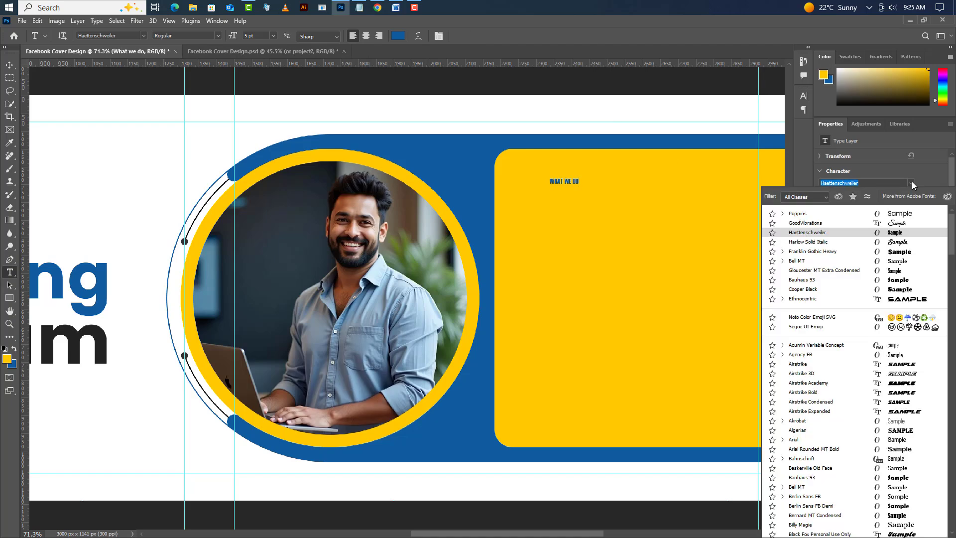
{"action": "left_click", "coordinate": [797, 215]}
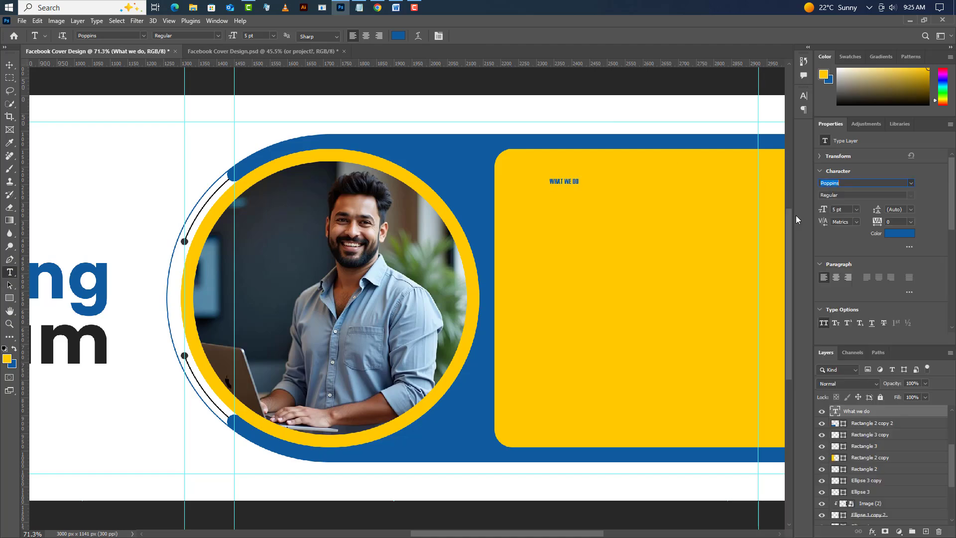
{"action": "left_click_drag", "start_coordinate": [836, 210], "coordinate": [833, 210]}
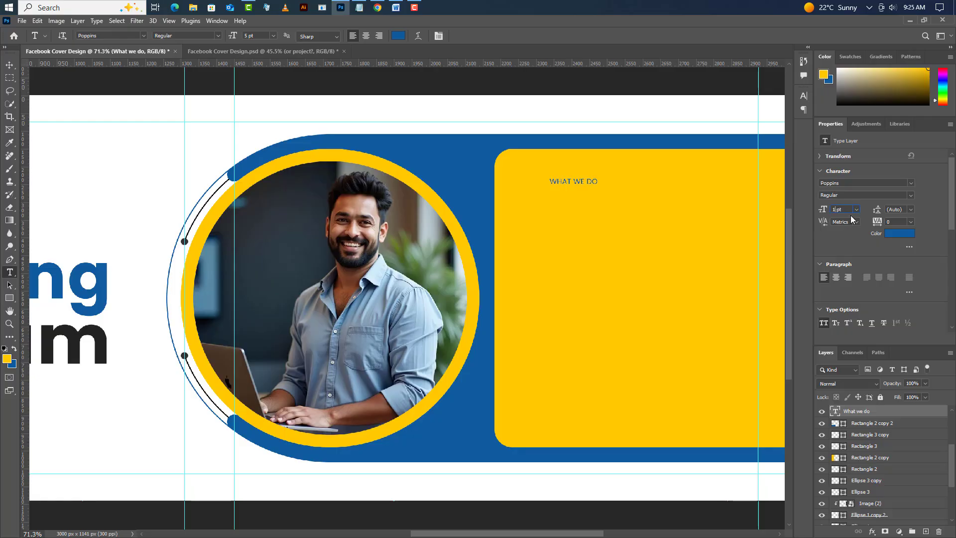
{"action": "left_click", "coordinate": [911, 196]}
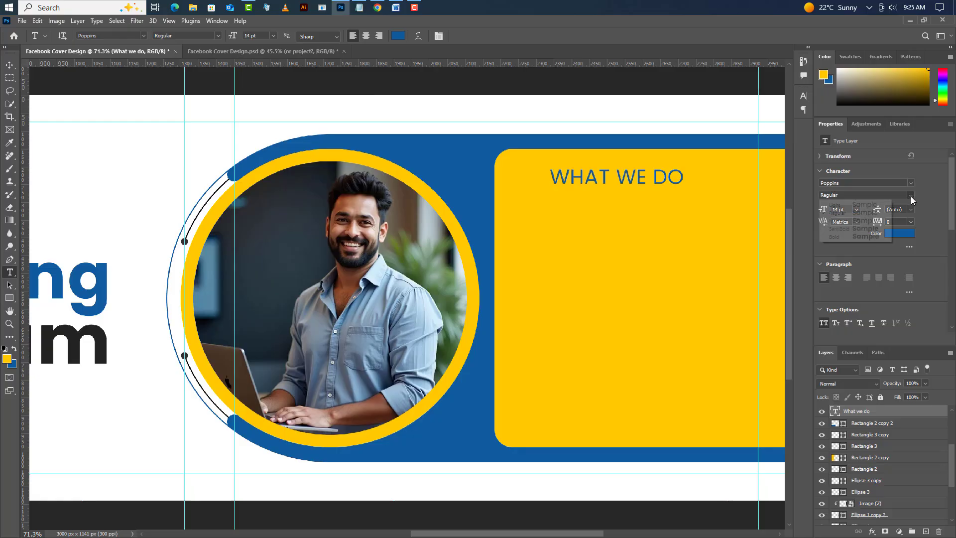
{"action": "left_click", "coordinate": [893, 226]}
- Color the "What we do" text dark gray (232323), sampled from "Team", and move it right toward the vertical guide
{"action": "left_click", "coordinate": [897, 234]}
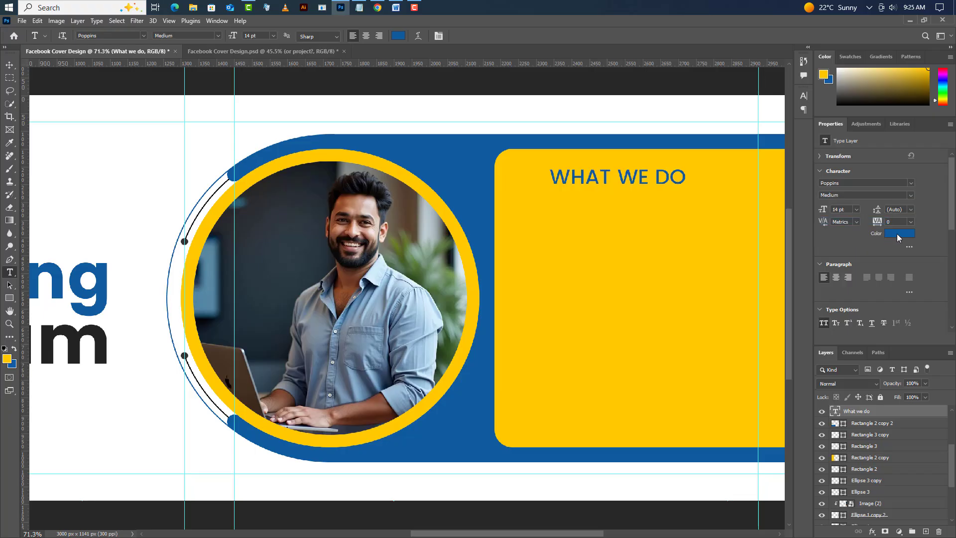
{"action": "left_click", "coordinate": [106, 329]}
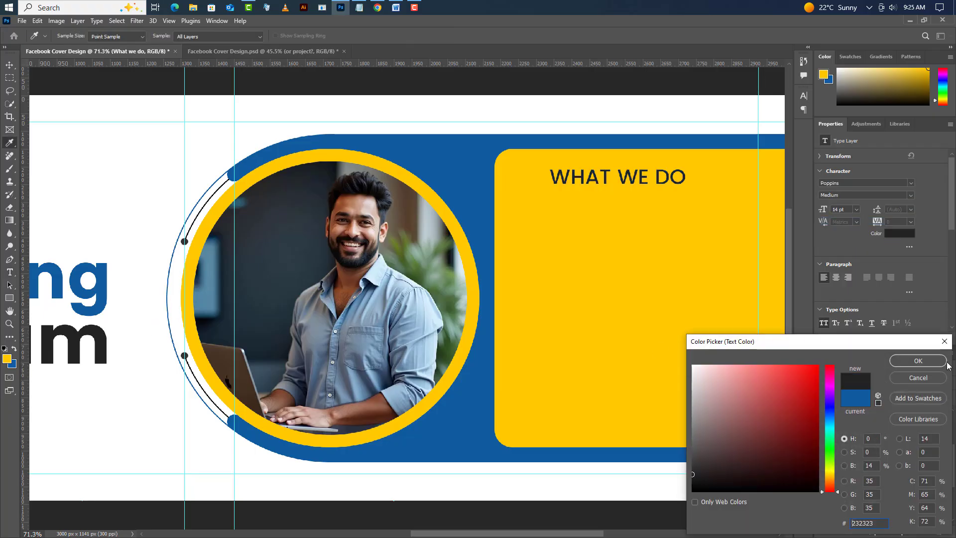
{"action": "left_click", "coordinate": [918, 361]}
{"action": "key", "text": "v"}
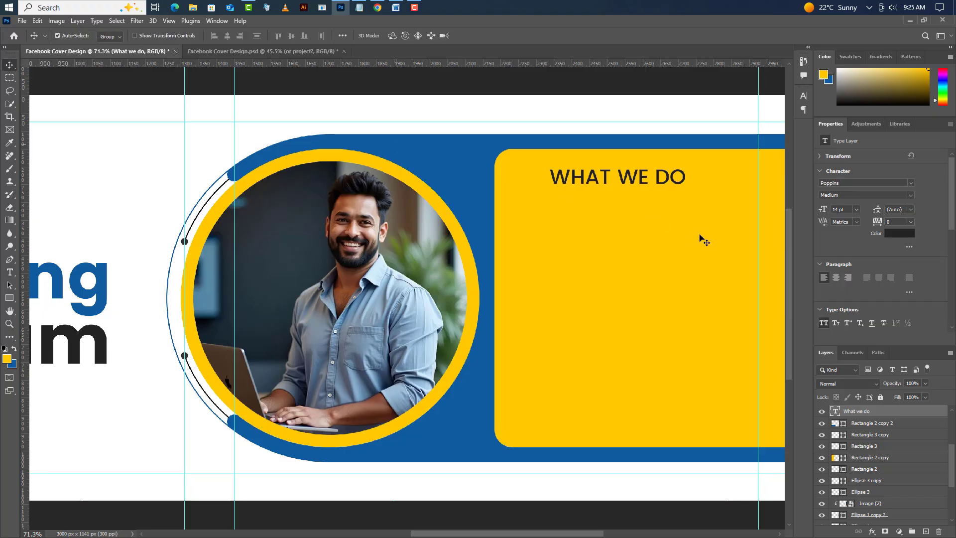
{"action": "left_click_drag", "start_coordinate": [690, 182], "coordinate": [757, 184]}
- Switch to Notepad and copy the line "Our service"
{"action": "left_click", "coordinate": [9, 273]}
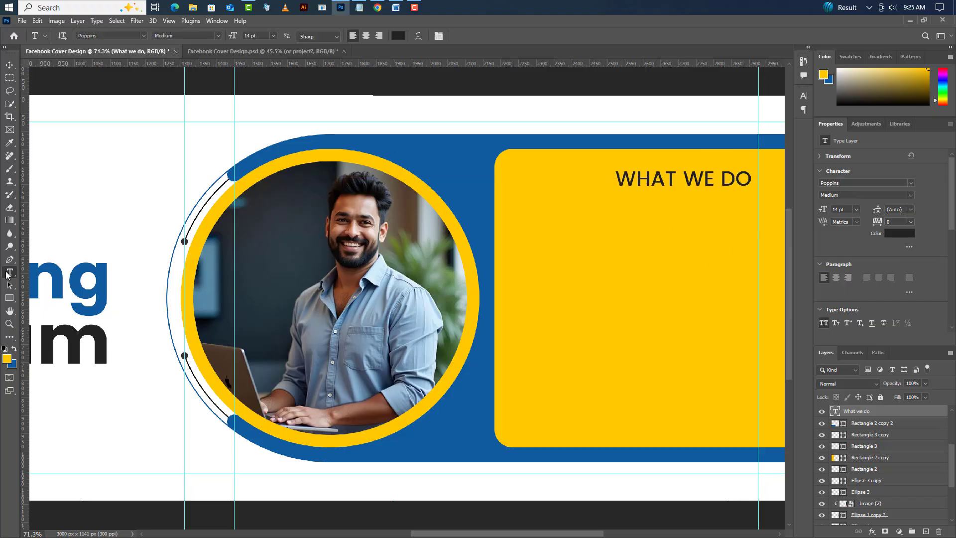
{"action": "left_click", "coordinate": [359, 7]}
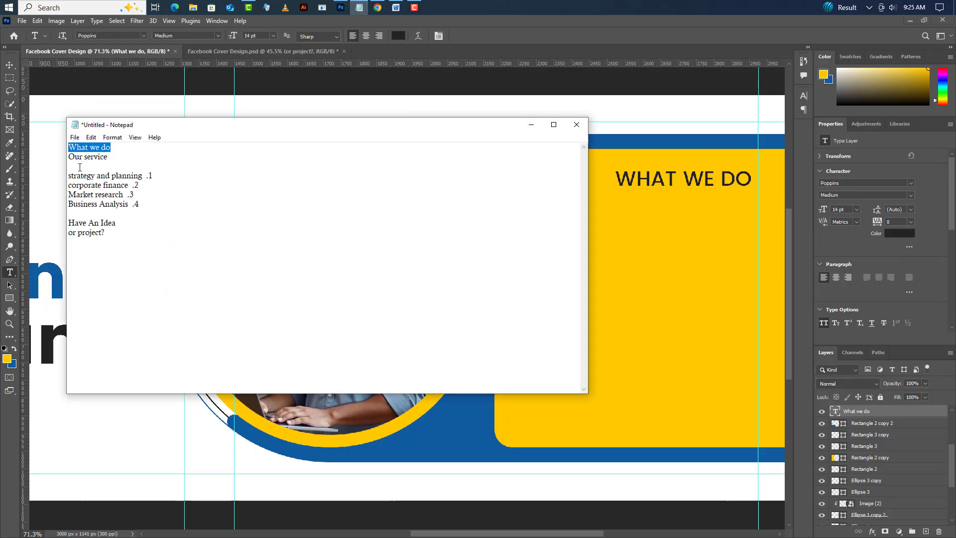
{"action": "left_click_drag", "start_coordinate": [70, 157], "coordinate": [118, 160]}
{"action": "right_click", "coordinate": [97, 158]}
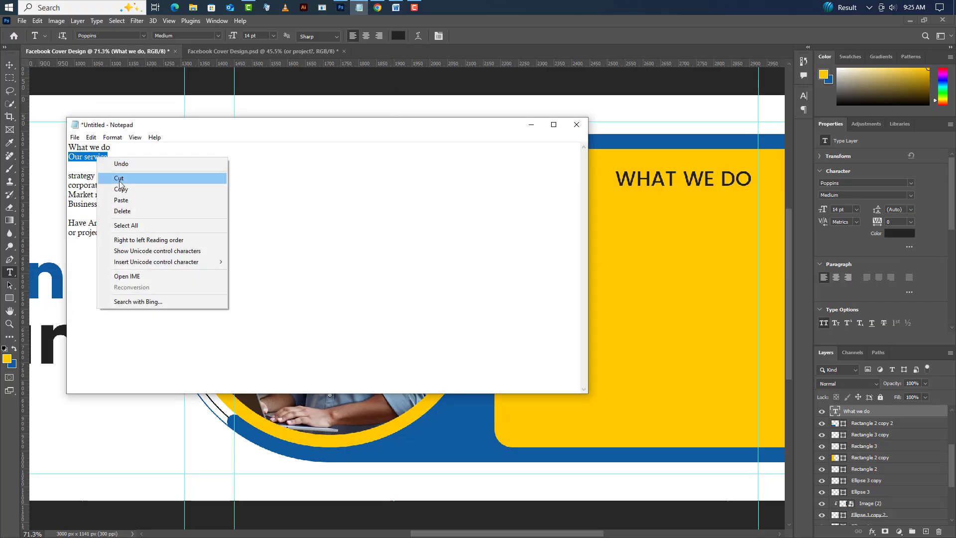
{"action": "left_click", "coordinate": [122, 191]}
{"action": "left_click", "coordinate": [531, 124]}
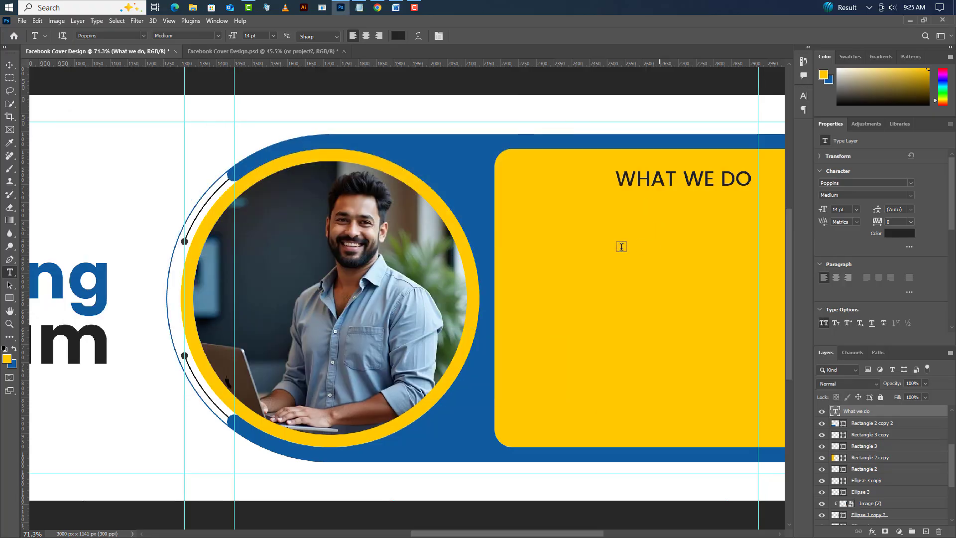
- Add the copied "Our service" as a new text layer below "What we do" on the yellow panel
{"action": "left_click", "coordinate": [550, 214]}
{"action": "right_click", "coordinate": [566, 215]}
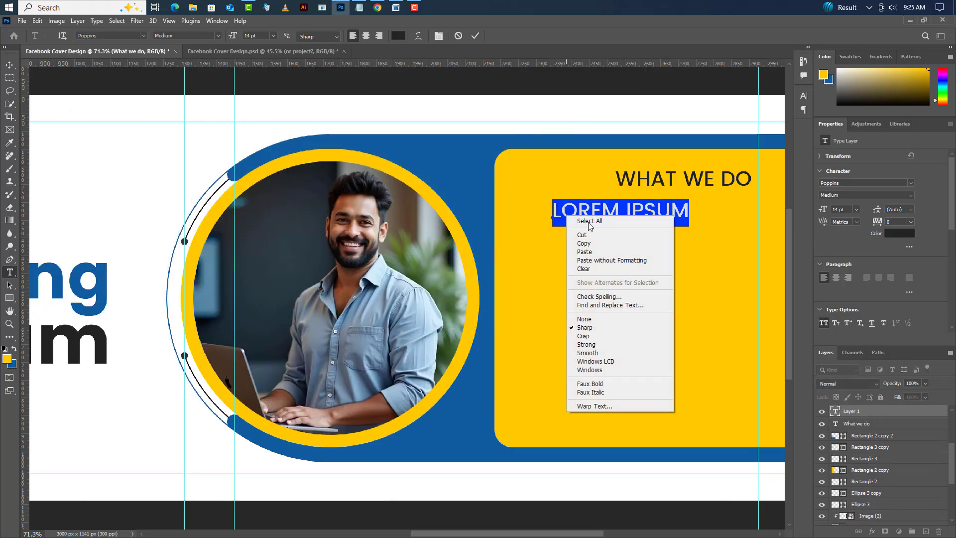
{"action": "left_click", "coordinate": [577, 253]}
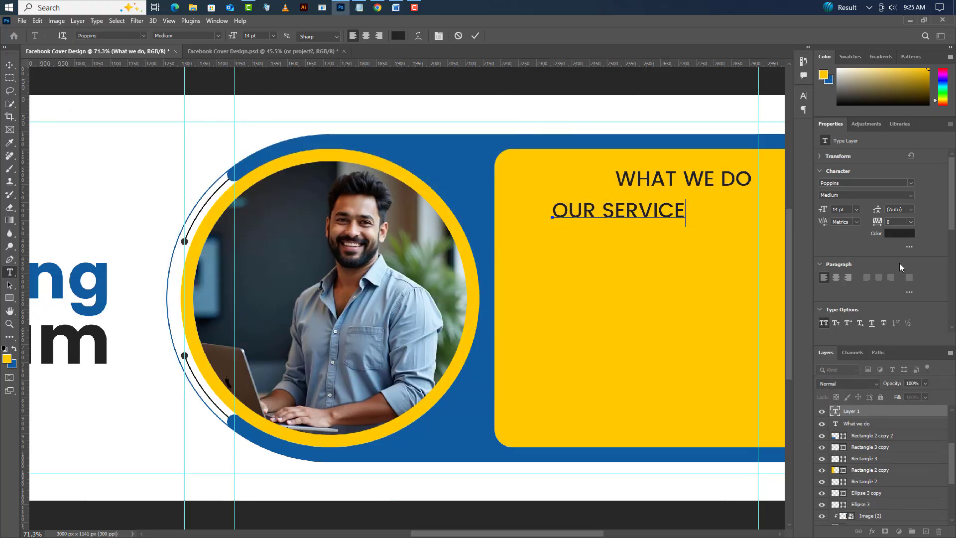
{"action": "left_click", "coordinate": [477, 35]}
- Set the "Our service" heading to the Haettenschweiler font at 31 pt
{"action": "left_click", "coordinate": [911, 183]}
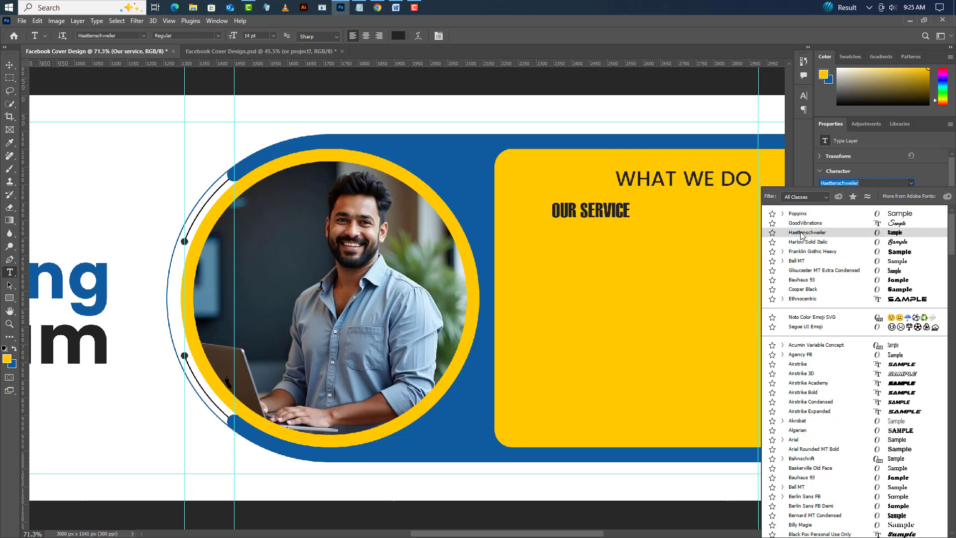
{"action": "left_click", "coordinate": [802, 233]}
{"action": "double_click", "coordinate": [839, 209]}
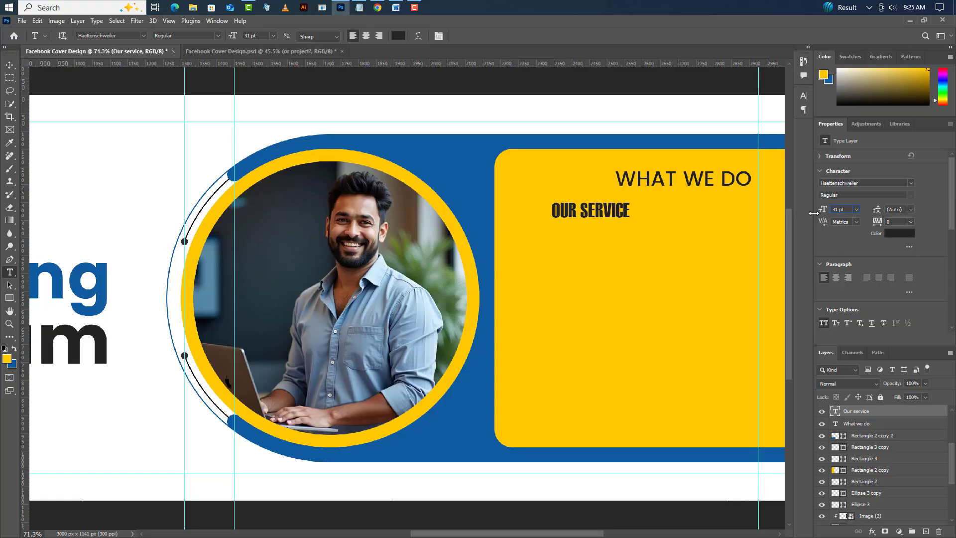
{"action": "key", "text": "Return"}
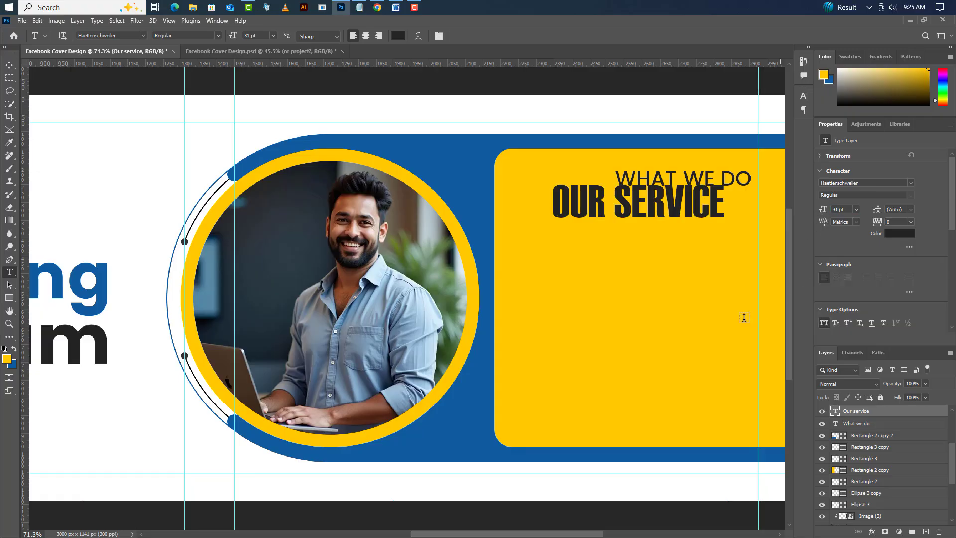
- Switch to Notepad and copy the first service line, "strategy and planning .1"
{"action": "left_click", "coordinate": [358, 9]}
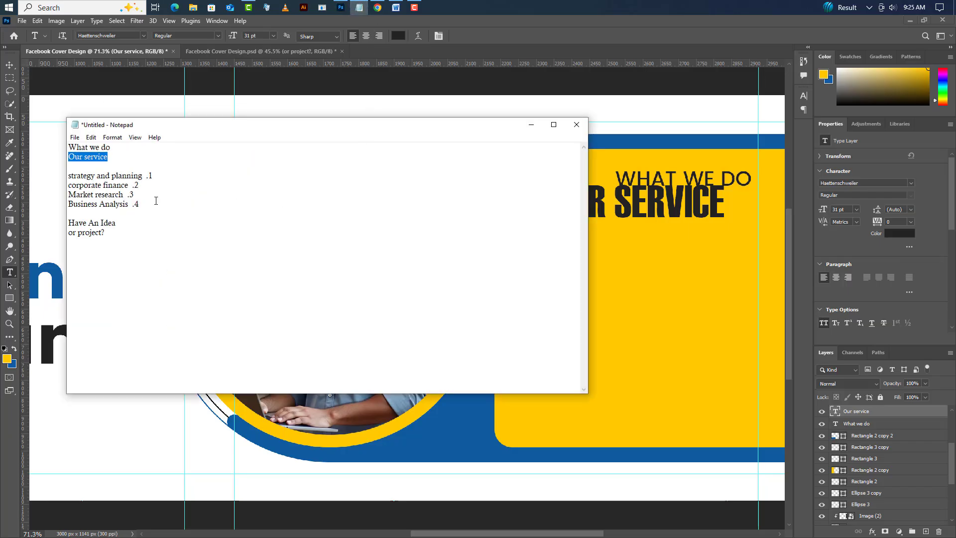
{"action": "left_click_drag", "start_coordinate": [74, 179], "coordinate": [160, 179]}
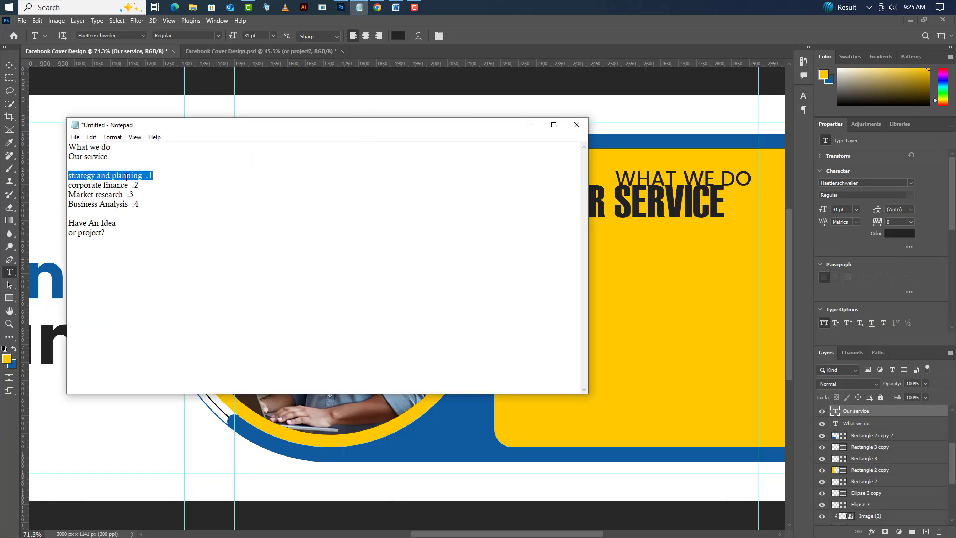
{"action": "right_click", "coordinate": [126, 176]}
{"action": "left_click", "coordinate": [145, 209]}
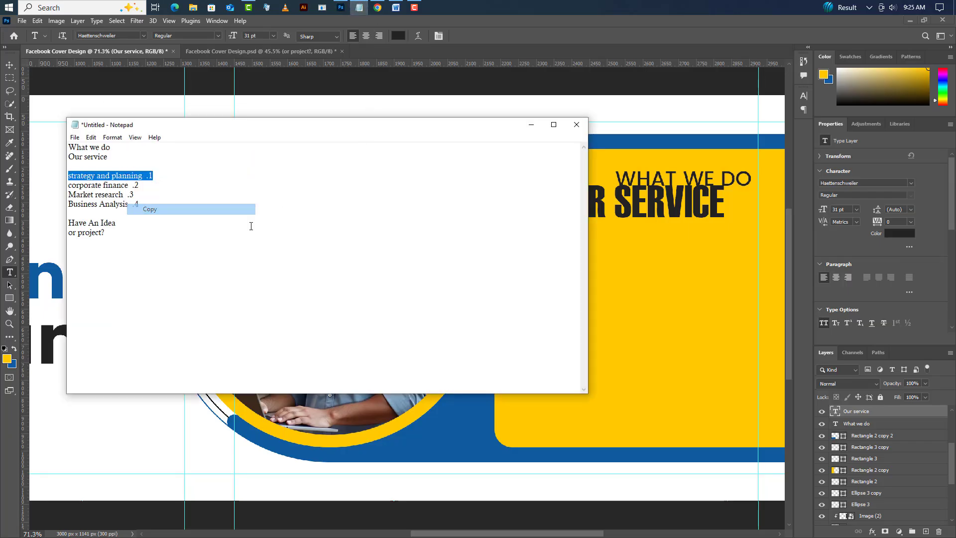
{"action": "left_click", "coordinate": [531, 125]}
- Add the copied "strategy and planning .1" as a new text layer below the "Our service" heading
{"action": "left_click", "coordinate": [561, 264]}
{"action": "right_click", "coordinate": [576, 262]}
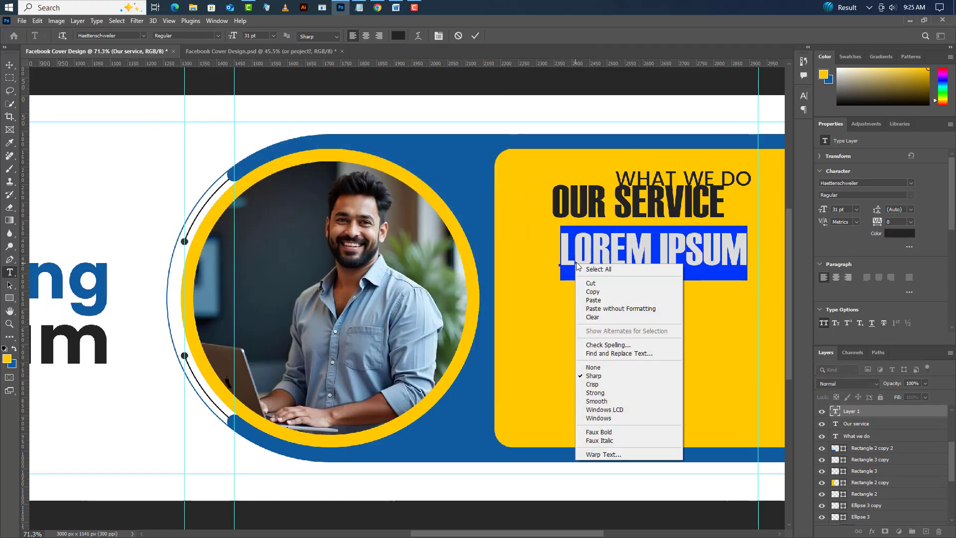
{"action": "left_click", "coordinate": [601, 301]}
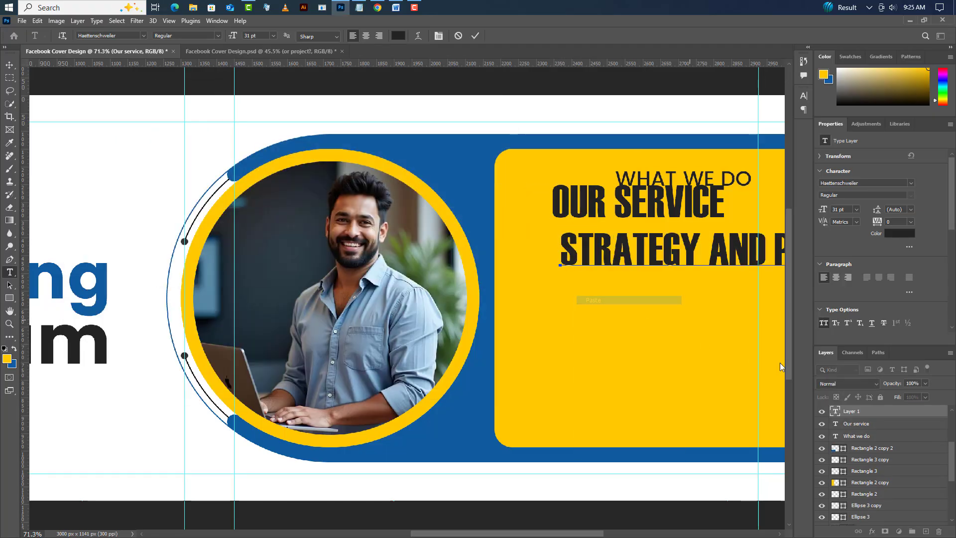
{"action": "left_click", "coordinate": [475, 37]}
- Change the font of the "strategy and planning .1" text to Poppins
{"action": "left_click", "coordinate": [910, 183]}
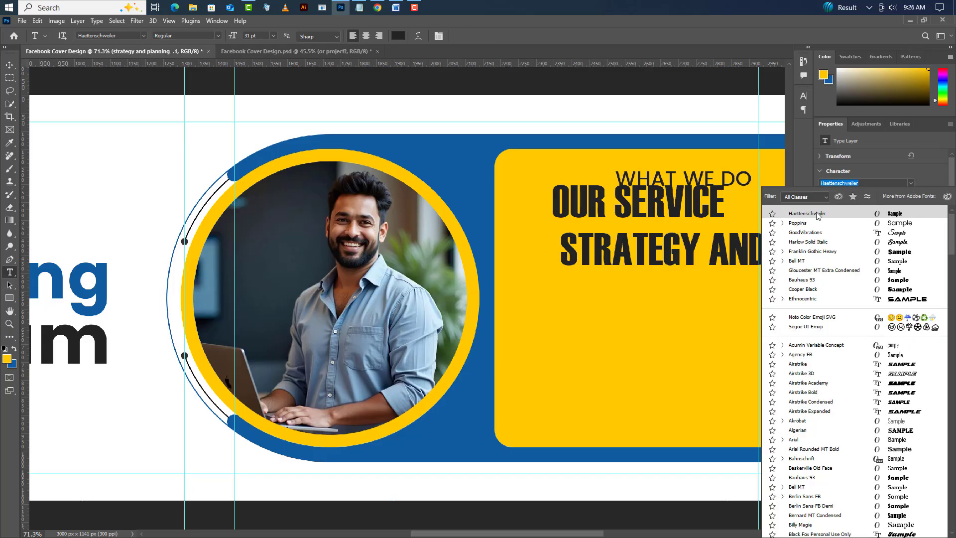
{"action": "left_click", "coordinate": [808, 223]}
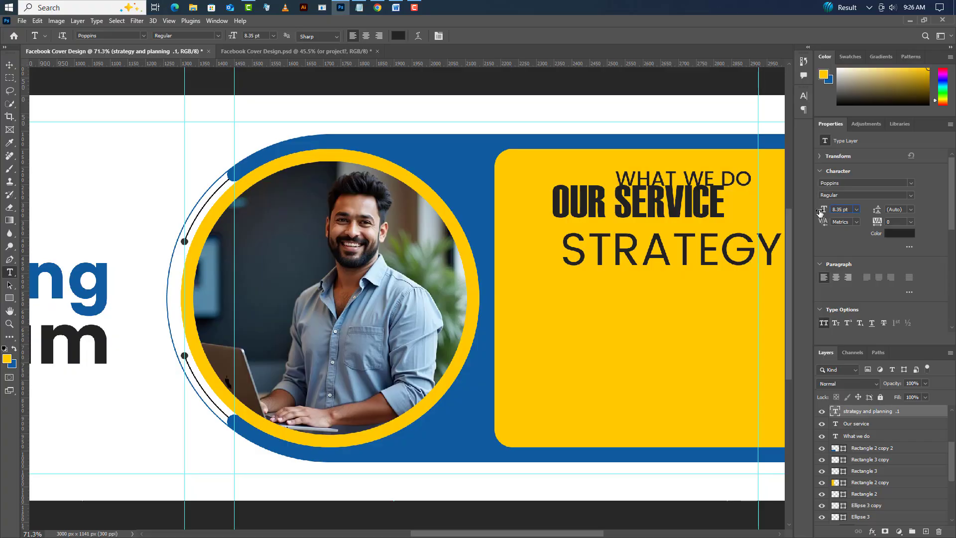
- Set the size of the "strategy and planning .1" text to 8.35 pt
{"action": "key", "text": "Return"}
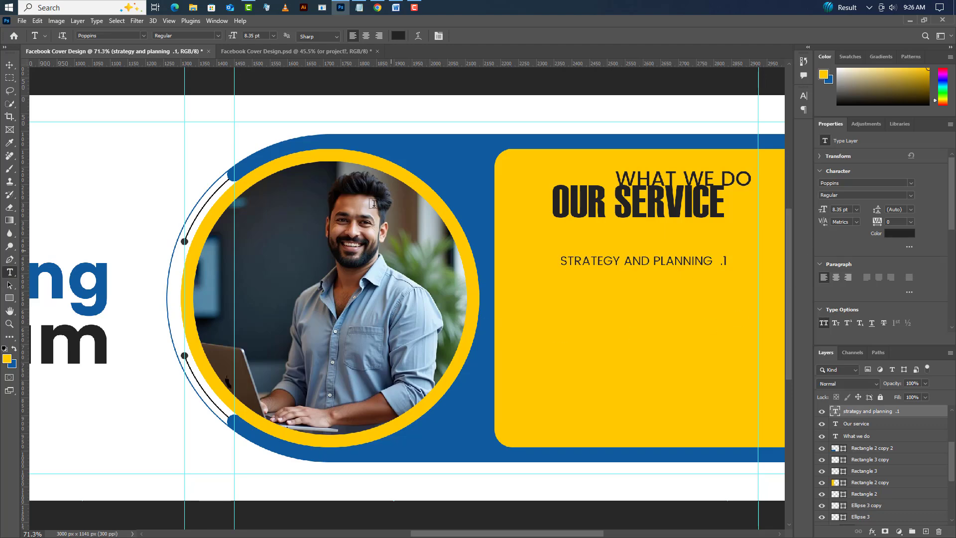
- Switch to Notepad and copy the second service line, "corporate finance .2"
{"action": "left_click", "coordinate": [359, 7]}
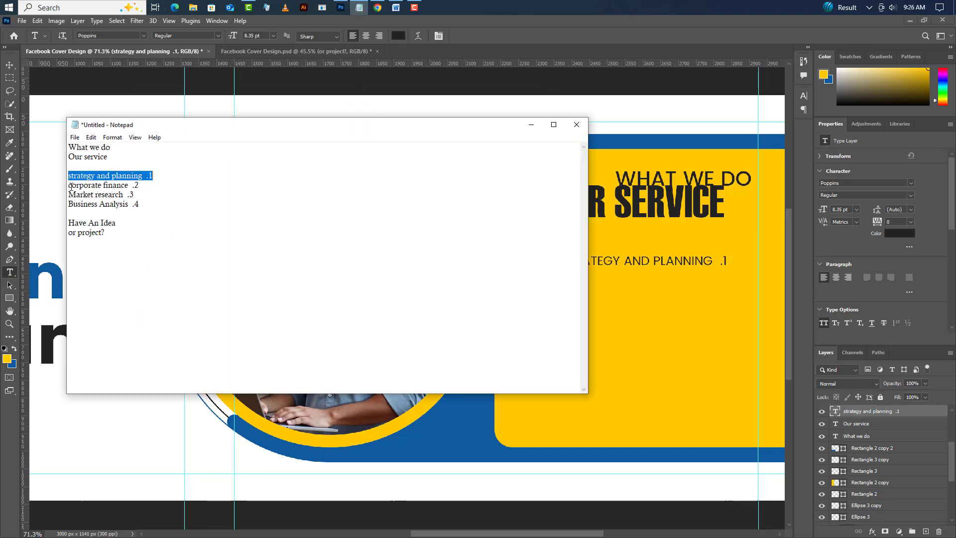
{"action": "left_click_drag", "start_coordinate": [71, 186], "coordinate": [142, 186]}
{"action": "right_click", "coordinate": [126, 184]}
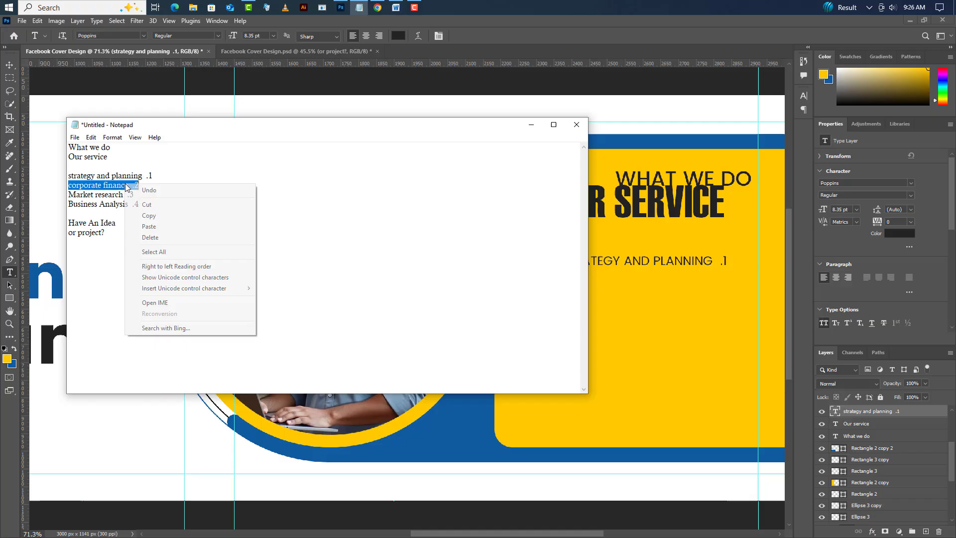
{"action": "left_click", "coordinate": [151, 215]}
{"action": "left_click", "coordinate": [532, 124]}
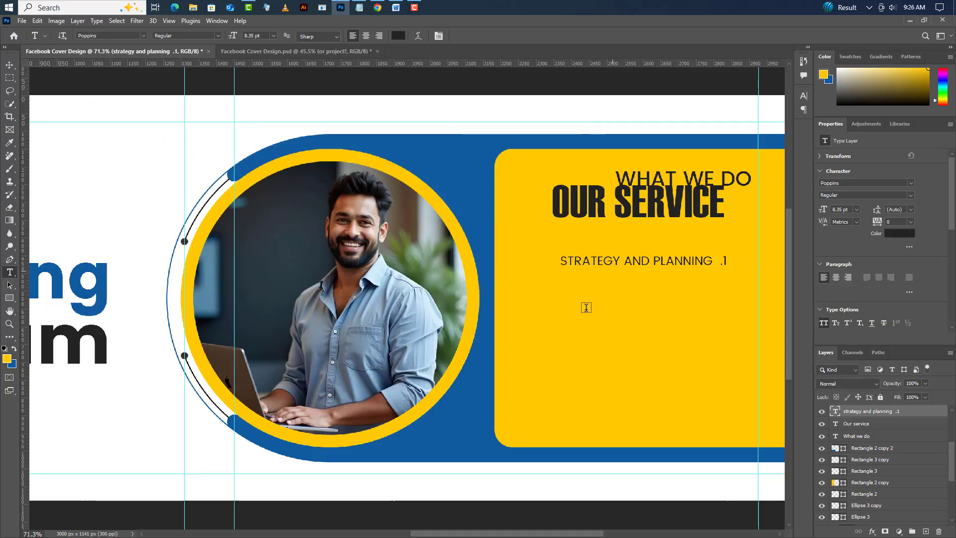
- Add the copied "corporate finance .2" as a new text layer directly below the "strategy and planning .1" line
{"action": "left_click", "coordinate": [562, 289]}
{"action": "right_click", "coordinate": [568, 288]}
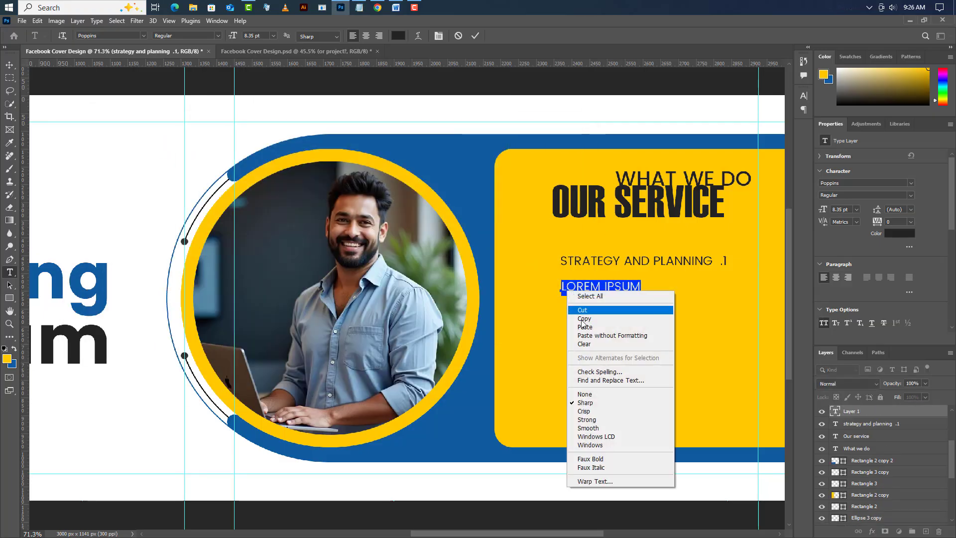
{"action": "left_click", "coordinate": [584, 327]}
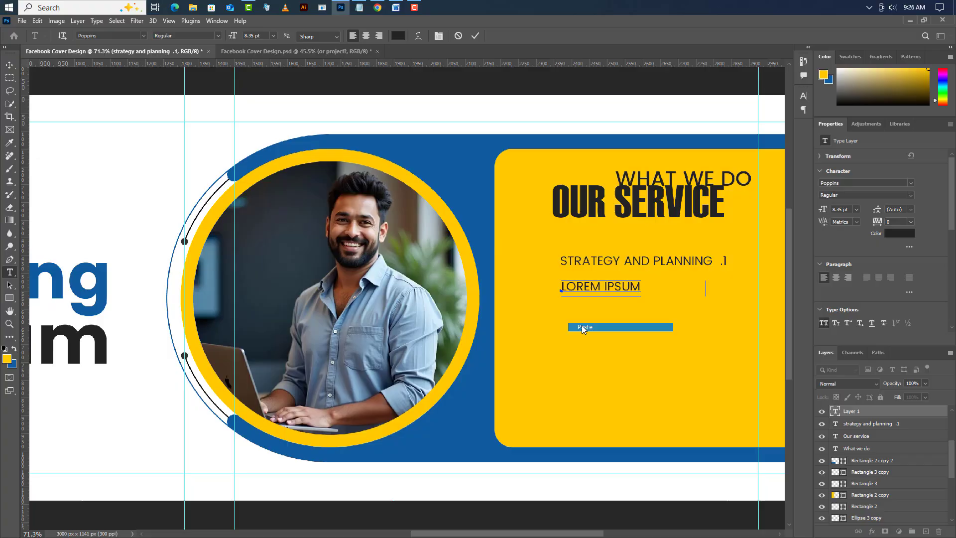
{"action": "left_click", "coordinate": [475, 35]}
- Switch to Notepad and copy the third service line, "Market research .3"
{"action": "left_click", "coordinate": [360, 8]}
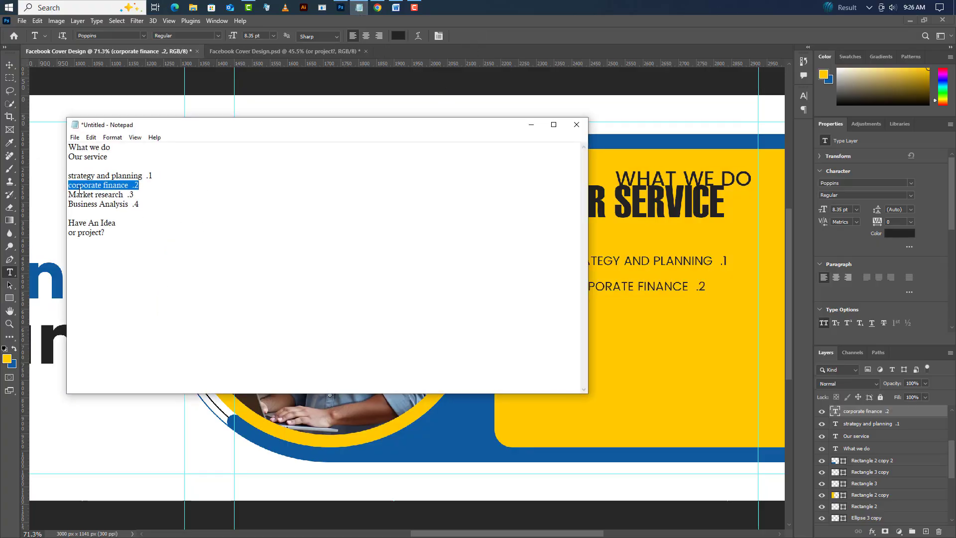
{"action": "left_click_drag", "start_coordinate": [68, 196], "coordinate": [135, 196]}
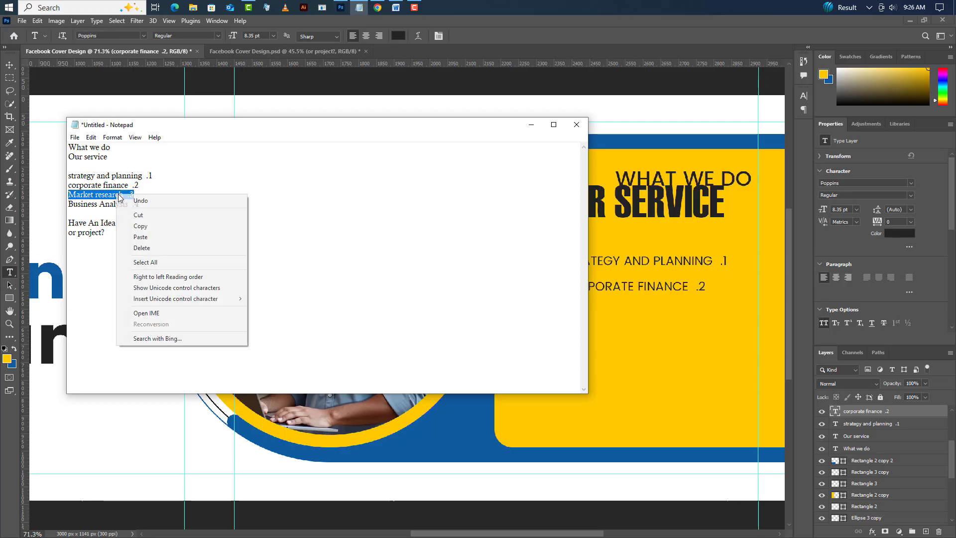
{"action": "right_click", "coordinate": [117, 195]}
{"action": "left_click", "coordinate": [143, 226]}
{"action": "left_click", "coordinate": [531, 125]}
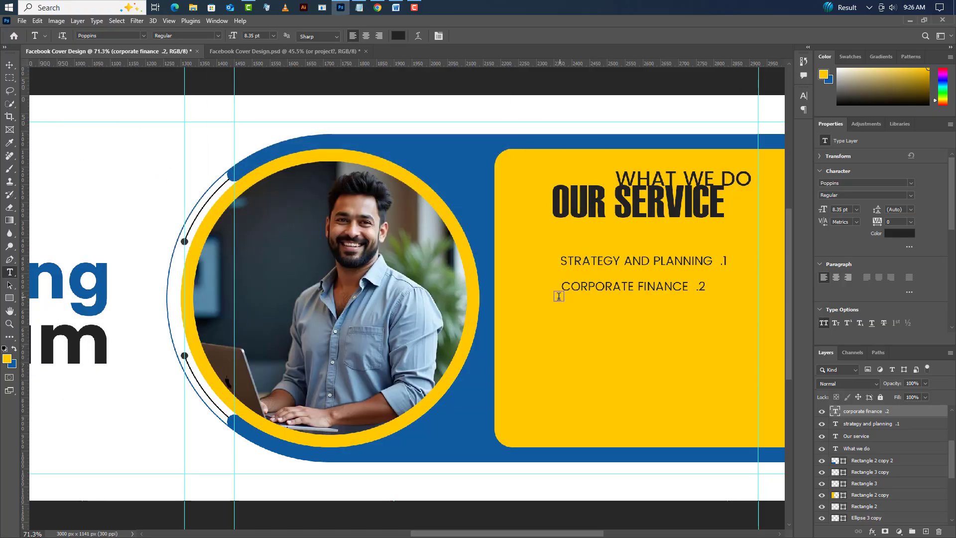
- Add the copied "Market research .3" as a new text layer directly below the "corporate finance .2" line
{"action": "left_click", "coordinate": [565, 315]}
{"action": "right_click", "coordinate": [573, 320]}
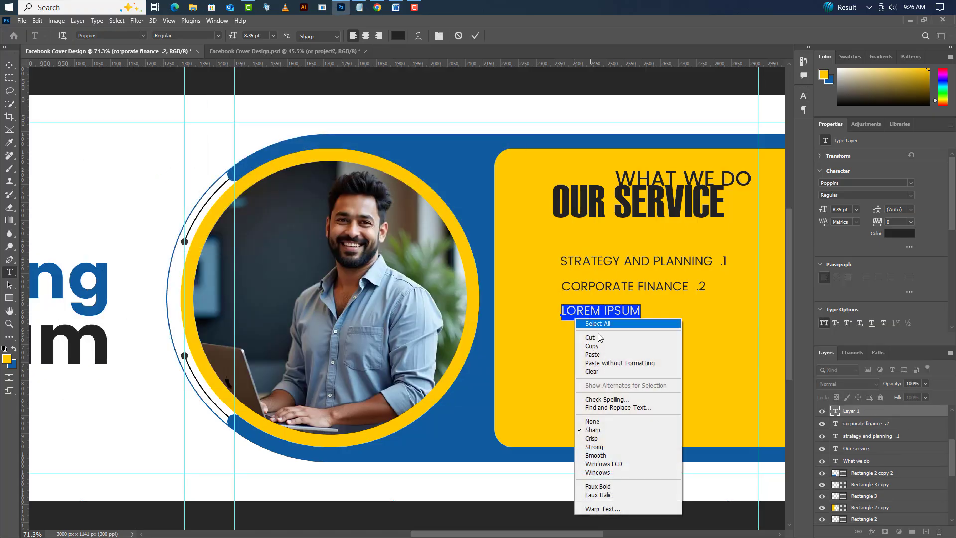
{"action": "left_click", "coordinate": [599, 355]}
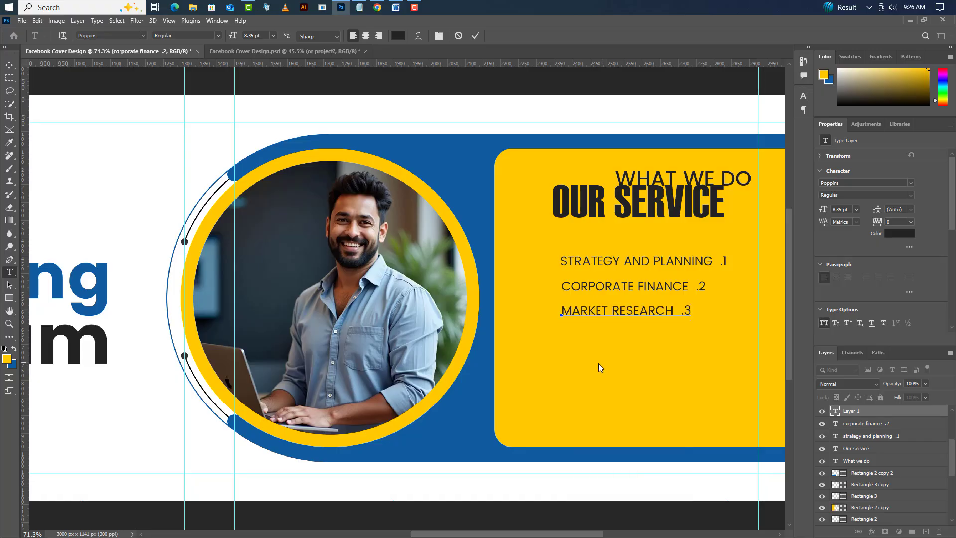
{"action": "left_click", "coordinate": [475, 35]}
- Switch to Notepad and copy the fourth service line, "Business Analysis .4"
{"action": "left_click", "coordinate": [358, 8]}
{"action": "left_click", "coordinate": [70, 205]}
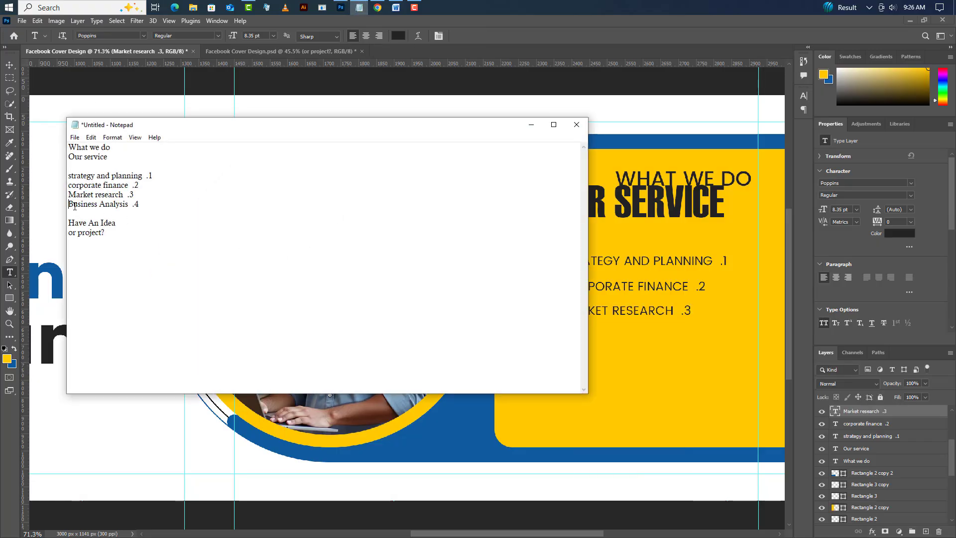
{"action": "left_click_drag", "start_coordinate": [74, 205], "coordinate": [140, 204]}
{"action": "right_click", "coordinate": [114, 204]}
{"action": "left_click", "coordinate": [130, 237]}
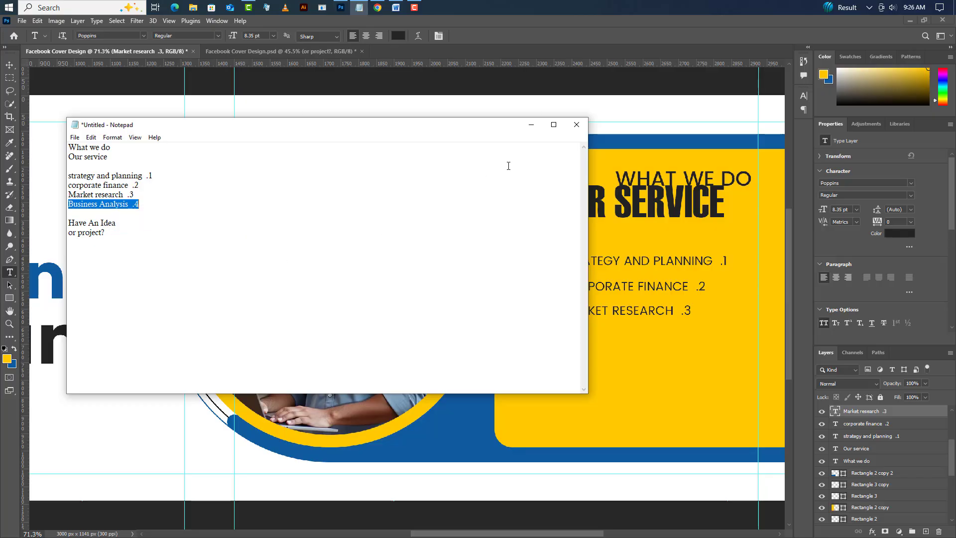
{"action": "left_click", "coordinate": [532, 124]}
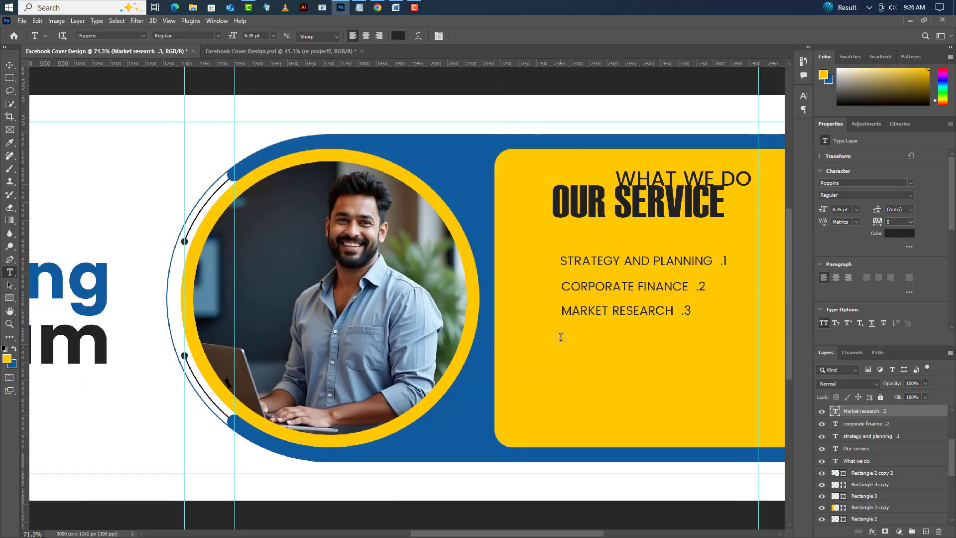
- Add the copied "Business Analysis .4" as a new text layer directly below the "Market research .3" line
{"action": "left_click", "coordinate": [563, 339]}
{"action": "right_click", "coordinate": [562, 344]}
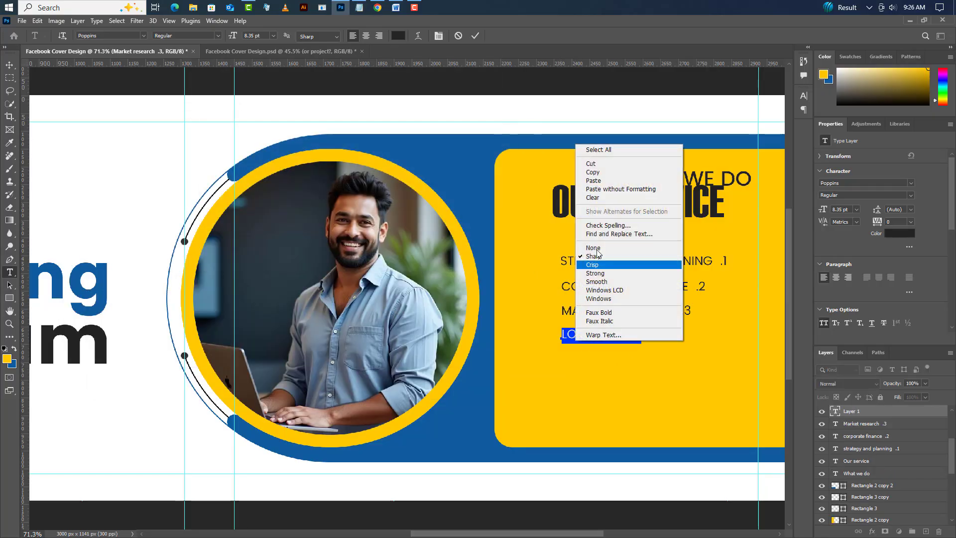
{"action": "left_click", "coordinate": [597, 180]}
{"action": "left_click", "coordinate": [476, 35]}
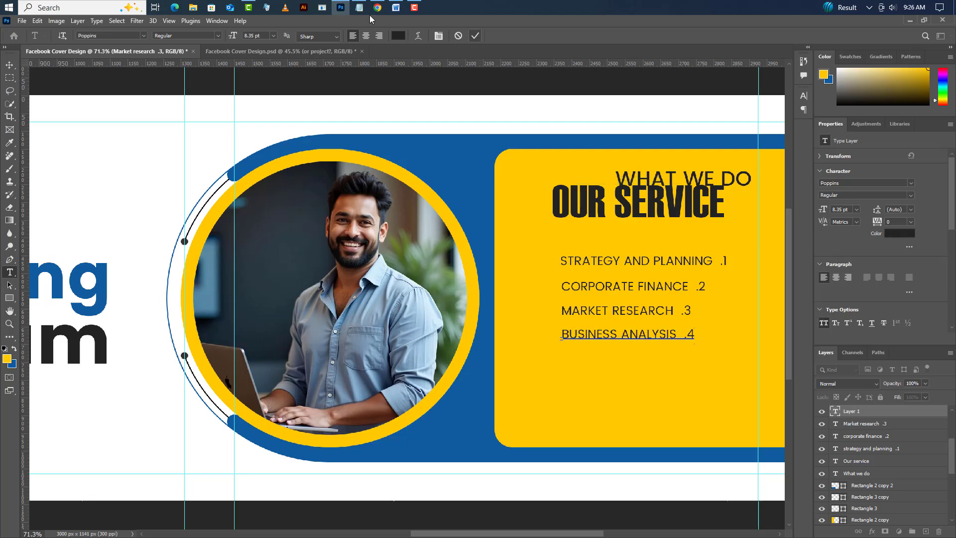
- Switch to Notepad and copy the line "Have An Idea"
{"action": "left_click", "coordinate": [359, 8]}
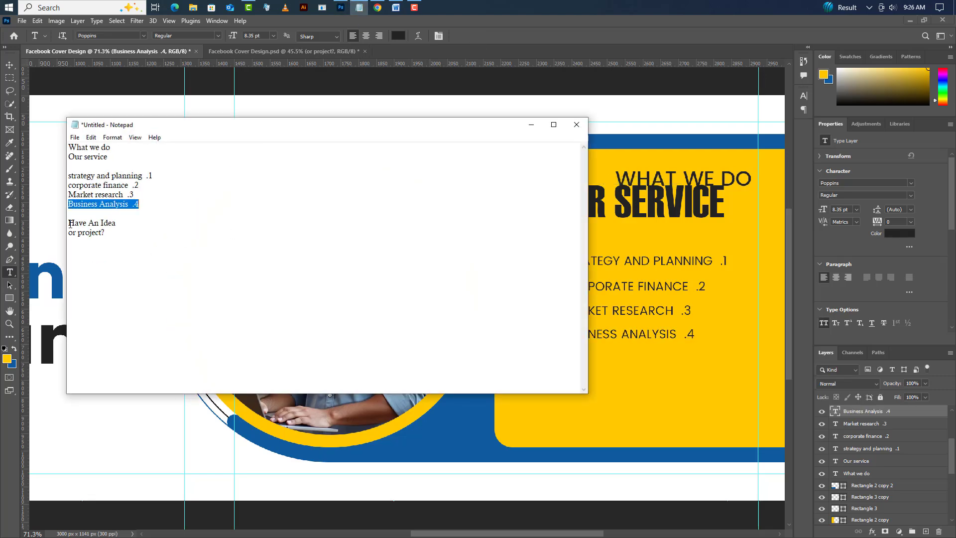
{"action": "left_click_drag", "start_coordinate": [70, 223], "coordinate": [145, 225]}
{"action": "right_click", "coordinate": [105, 224]}
{"action": "left_click", "coordinate": [134, 257]}
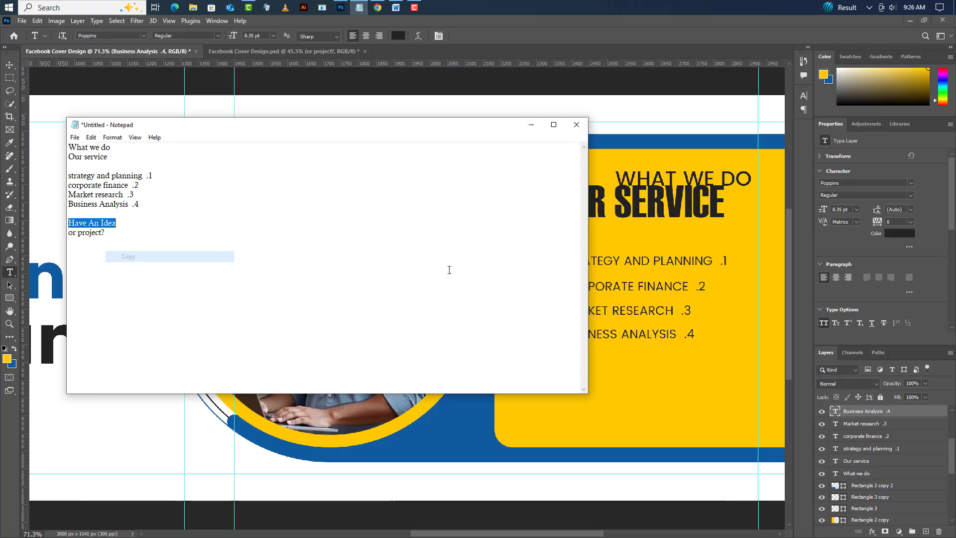
{"action": "left_click", "coordinate": [532, 124]}
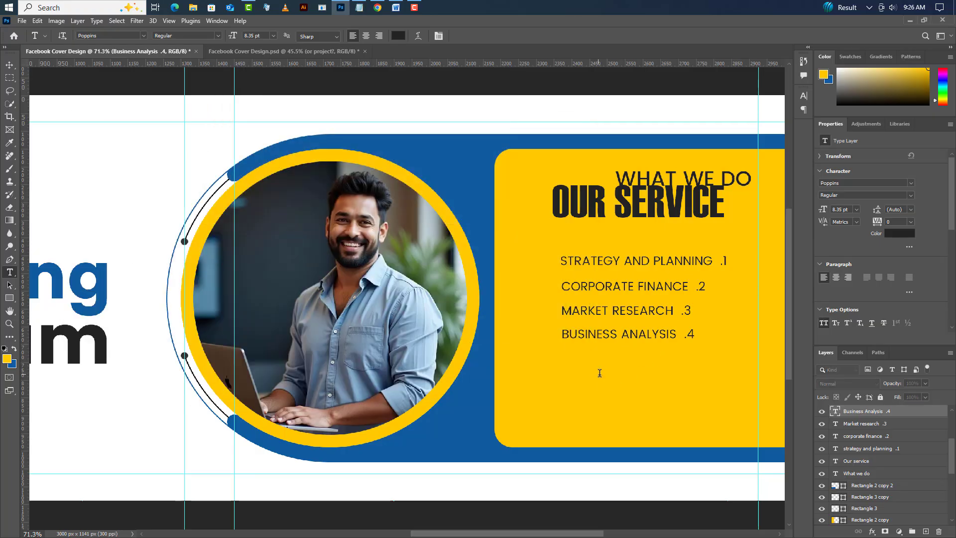
- Add the copied "Have An Idea" as a new text layer below the service list on the yellow panel
{"action": "left_click", "coordinate": [600, 372]}
{"action": "right_click", "coordinate": [646, 380]}
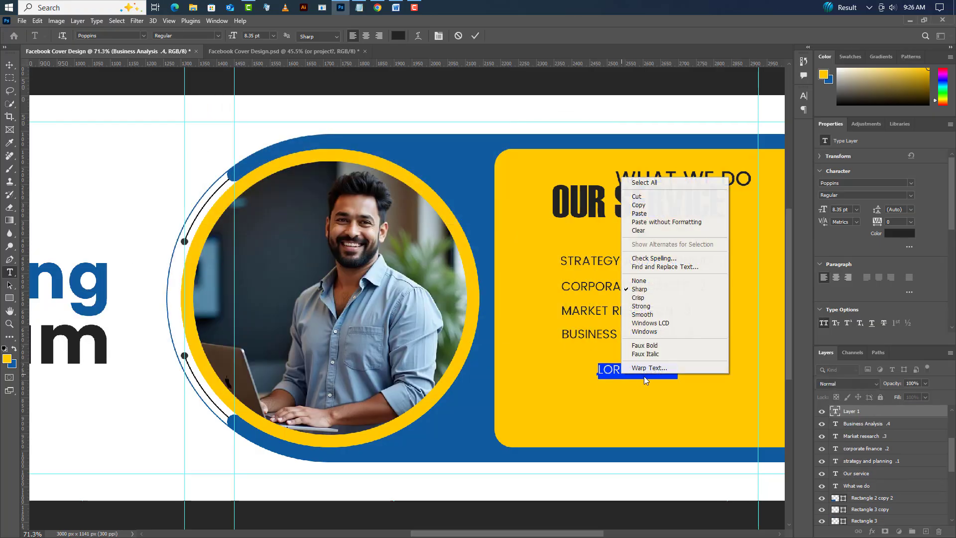
{"action": "left_click", "coordinate": [647, 214]}
{"action": "left_click", "coordinate": [475, 35]}
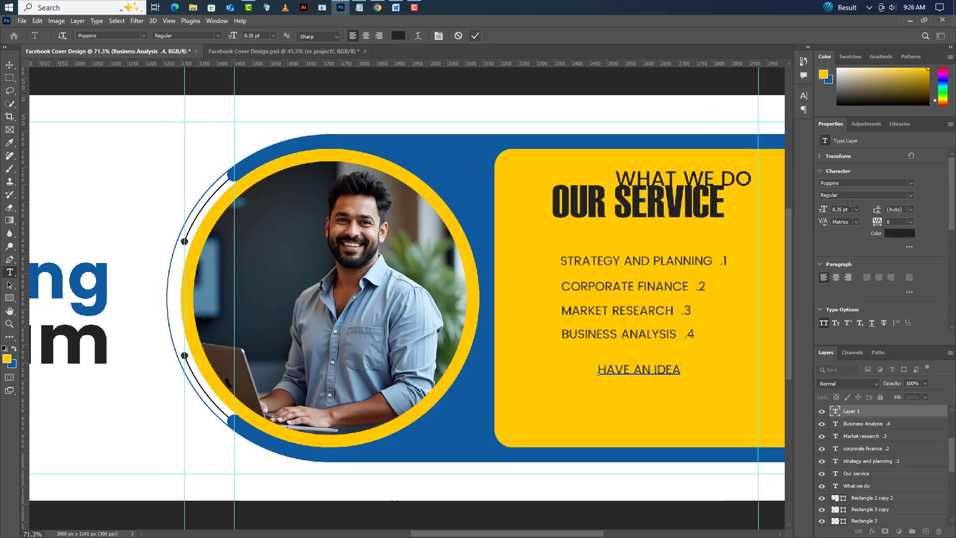
- Set the "Have An Idea" text to the Haettenschweiler font at 16.65 pt
{"action": "left_click", "coordinate": [912, 183]}
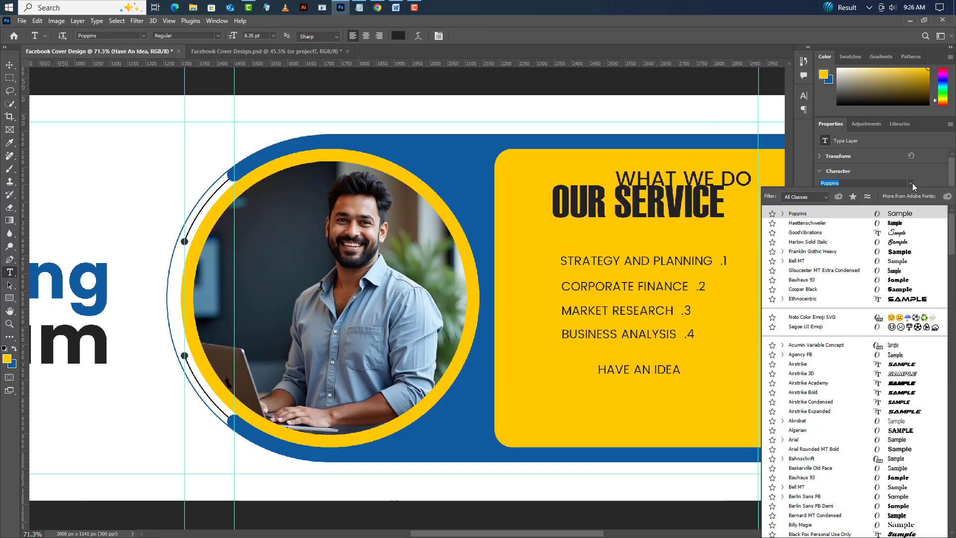
{"action": "left_click", "coordinate": [808, 223]}
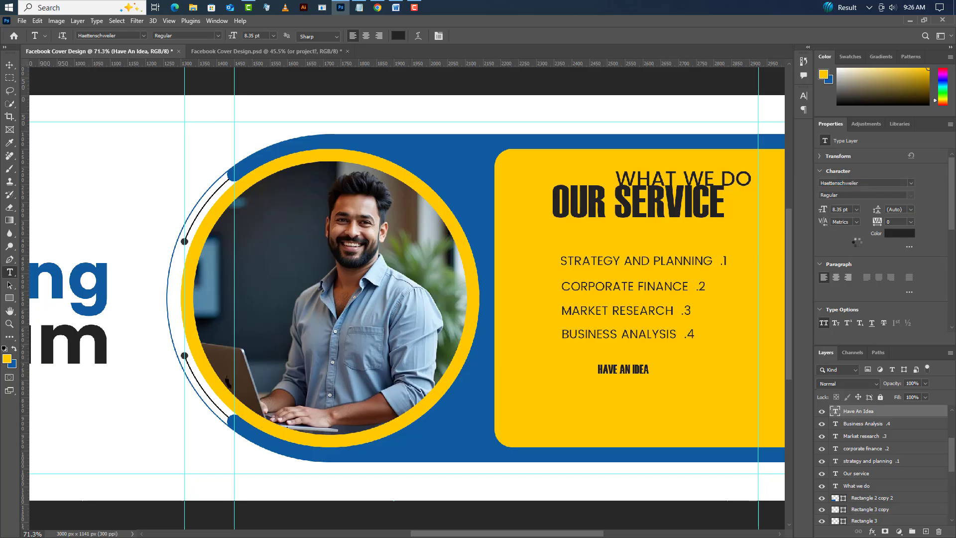
{"action": "left_click", "coordinate": [842, 209]}
{"action": "type", "text": "16.65"}
{"action": "key", "text": "Return"}
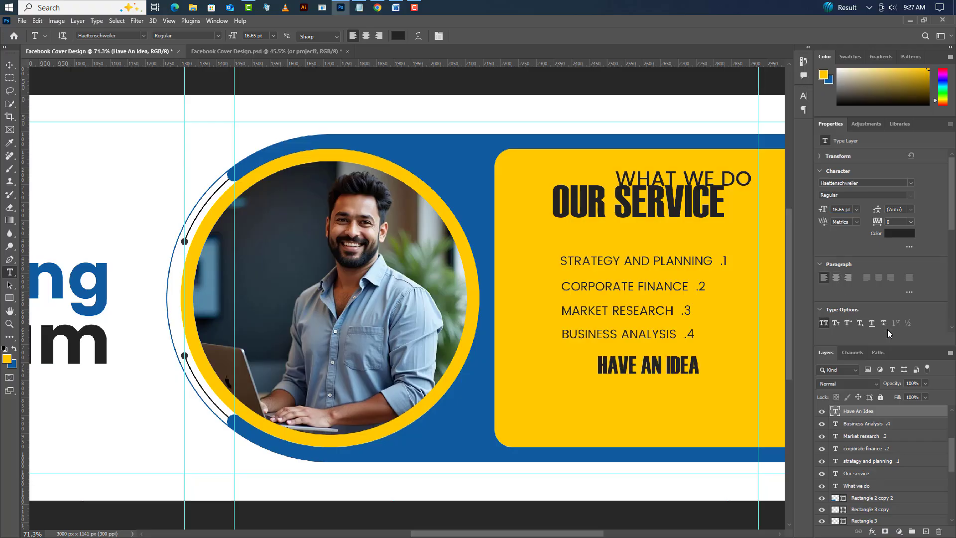
- Turn off All Caps for the "Have An Idea" text
{"action": "left_click", "coordinate": [803, 96]}
{"action": "left_click", "coordinate": [722, 165]}
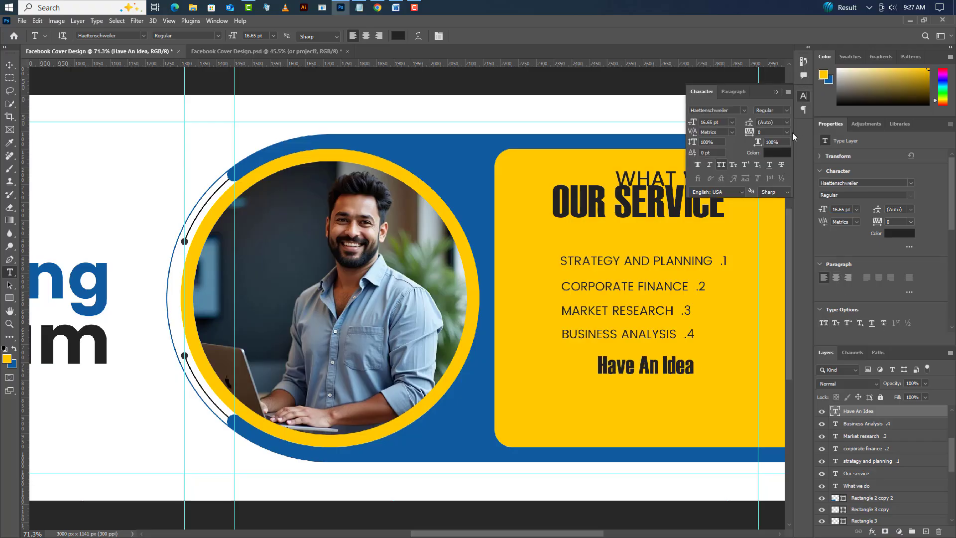
{"action": "left_click", "coordinate": [776, 93]}
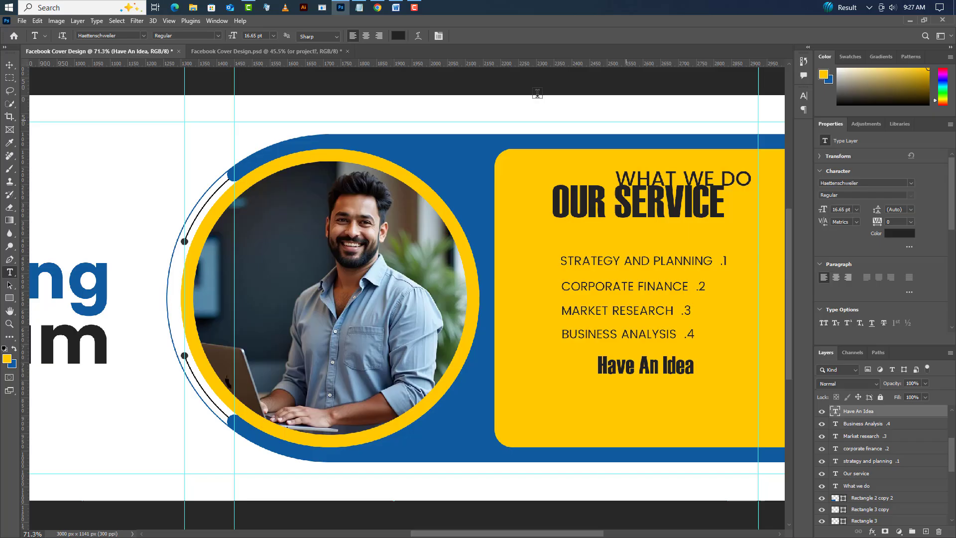
- Switch to Notepad and copy the last line, "or project?"
{"action": "left_click", "coordinate": [360, 7]}
{"action": "left_click_drag", "start_coordinate": [69, 232], "coordinate": [104, 232]}
{"action": "right_click", "coordinate": [99, 233]}
{"action": "left_click", "coordinate": [122, 267]}
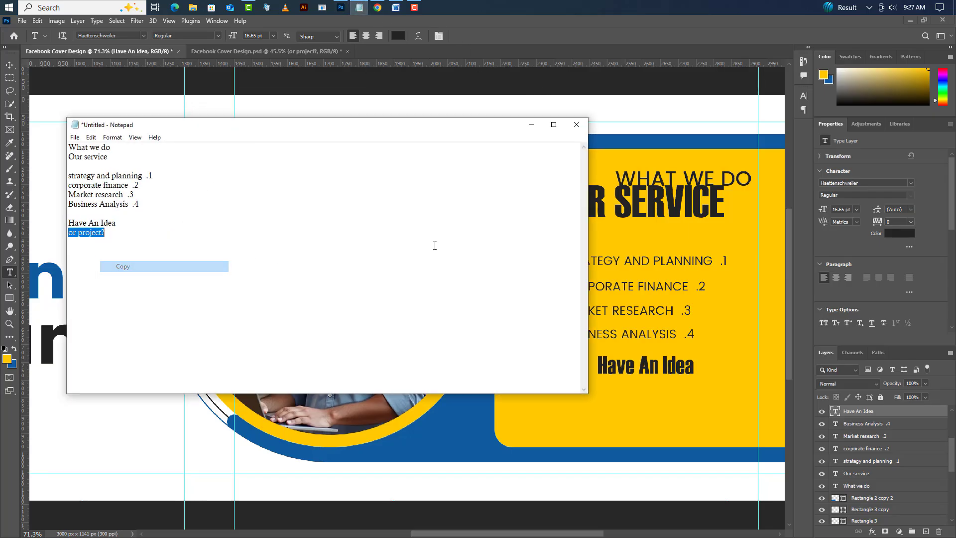
{"action": "left_click", "coordinate": [532, 125]}
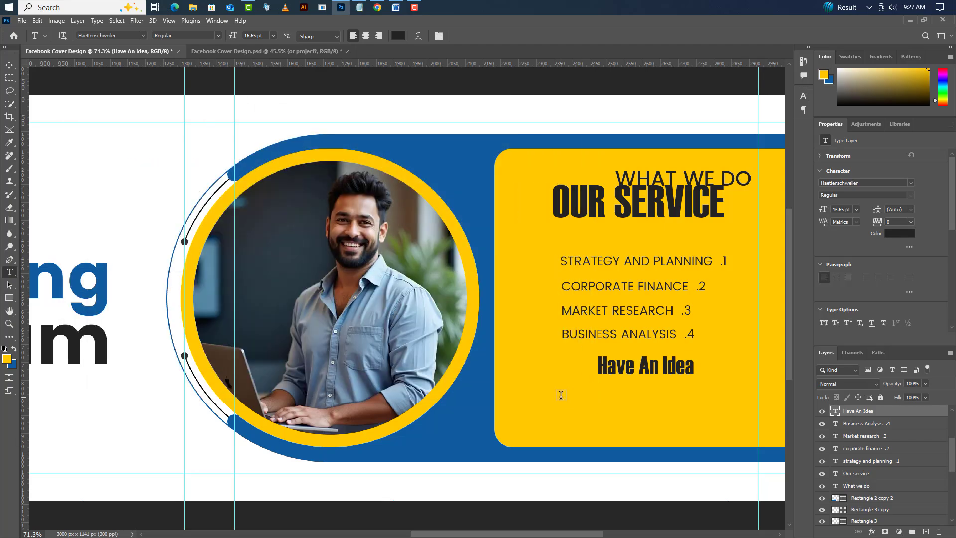
- Add the copied "or project?" as a new text layer below the "Have An Idea" text
{"action": "left_click", "coordinate": [565, 400]}
{"action": "right_click", "coordinate": [612, 397]}
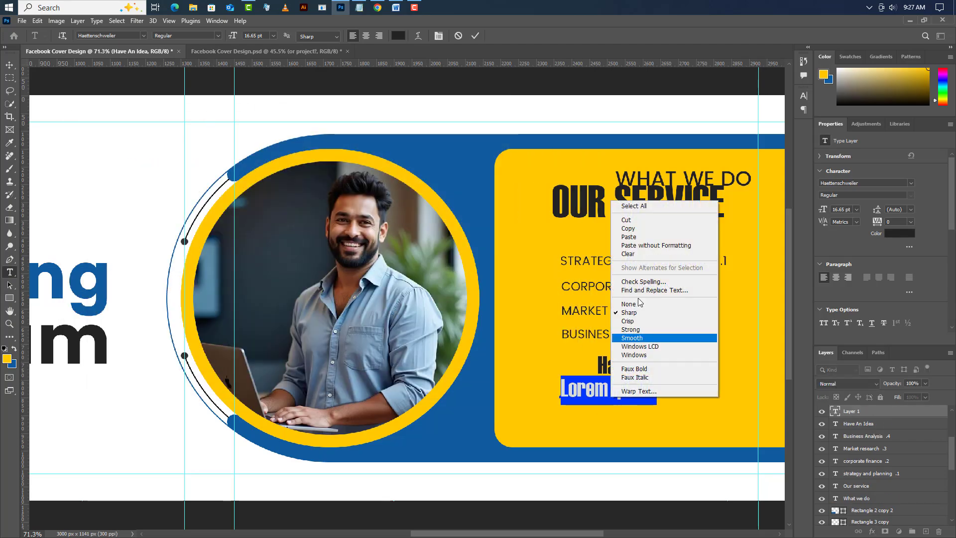
{"action": "left_click", "coordinate": [629, 236]}
{"action": "left_click", "coordinate": [477, 36]}
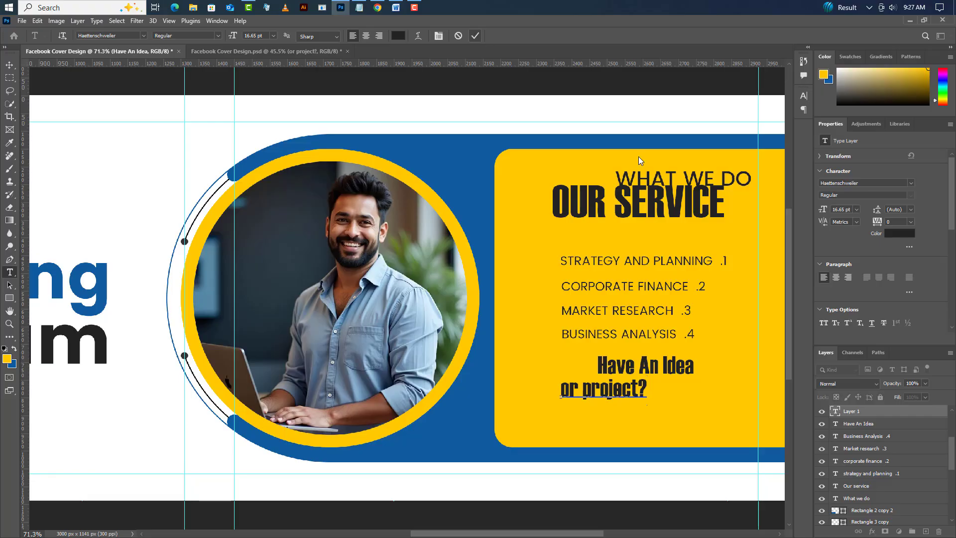
- Apply All Caps to the "or project?" text and set its size to 27.27 pt
{"action": "left_click", "coordinate": [804, 96]}
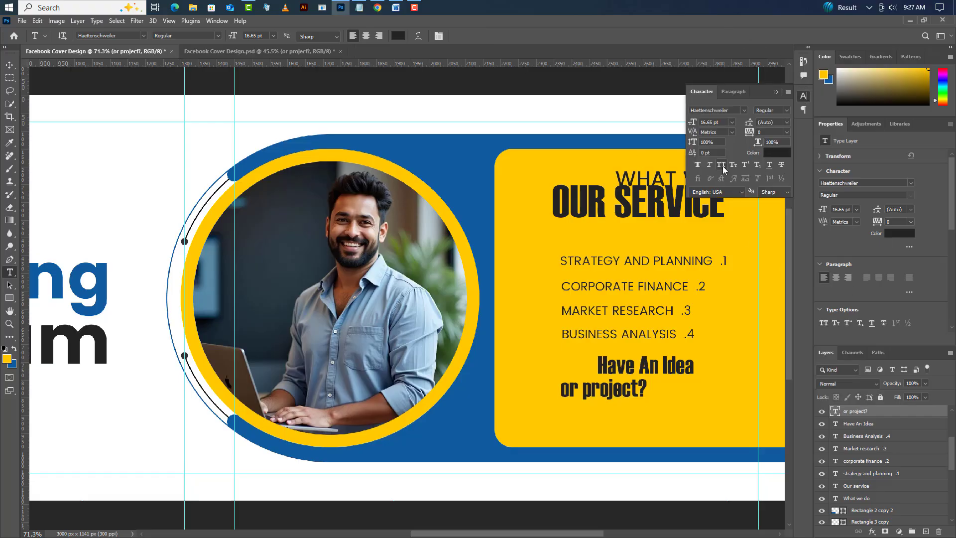
{"action": "left_click", "coordinate": [721, 165]}
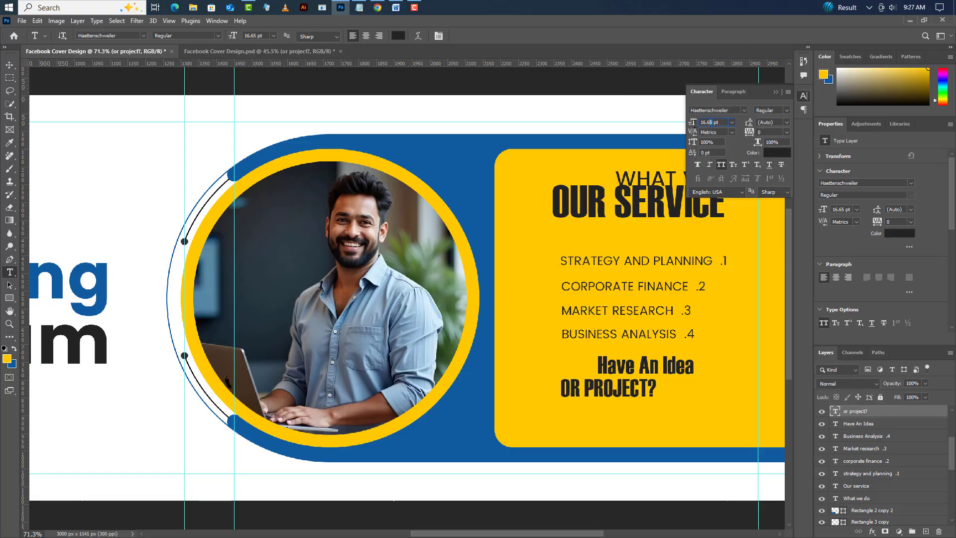
{"action": "left_click_drag", "start_coordinate": [694, 123], "coordinate": [688, 126]}
{"action": "type", "text": "27"}
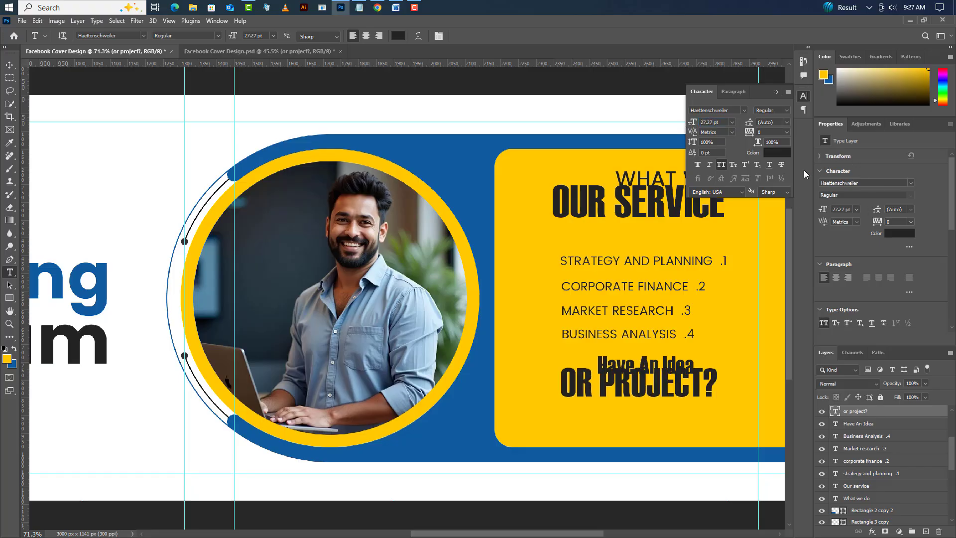
- Recolor the "or project?" text to blue #105ba0 by sampling the blue headline lettering
{"action": "left_click", "coordinate": [783, 154]}
{"action": "left_click", "coordinate": [104, 285]}
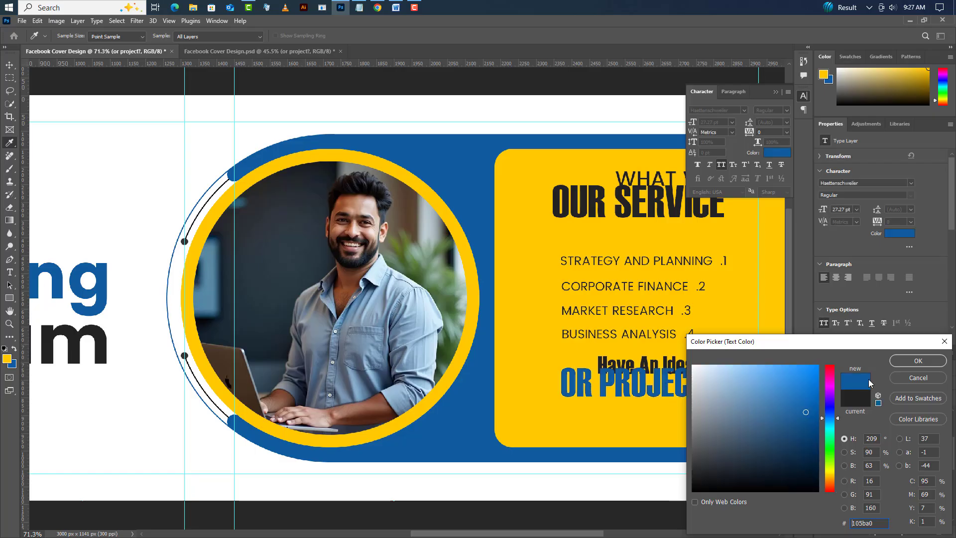
{"action": "left_click", "coordinate": [904, 361]}
{"action": "left_click", "coordinate": [775, 93]}
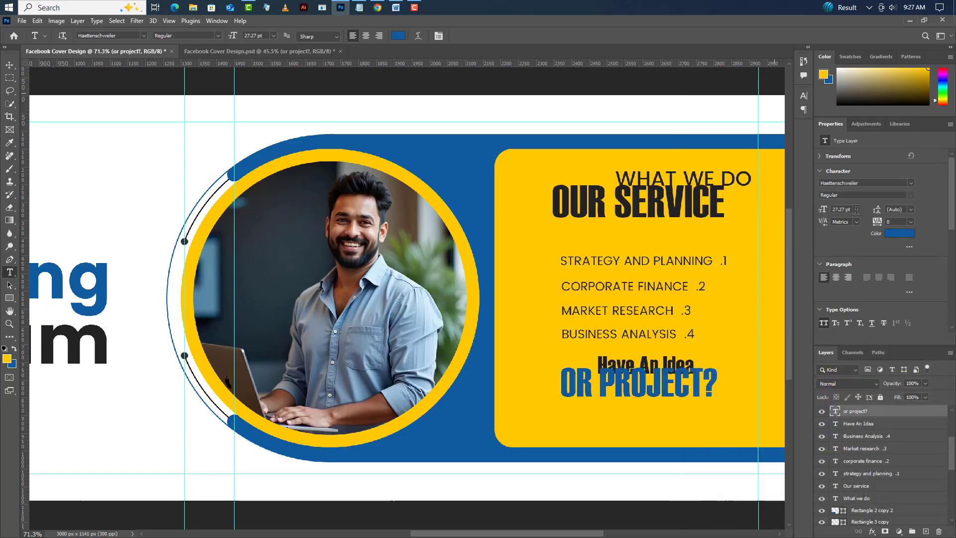
- Move "Our service" directly below "What we do", aligning their ends, and nudge the "Market research" and "strategy and planning" lines to even the list spacing
{"action": "left_click", "coordinate": [10, 64]}
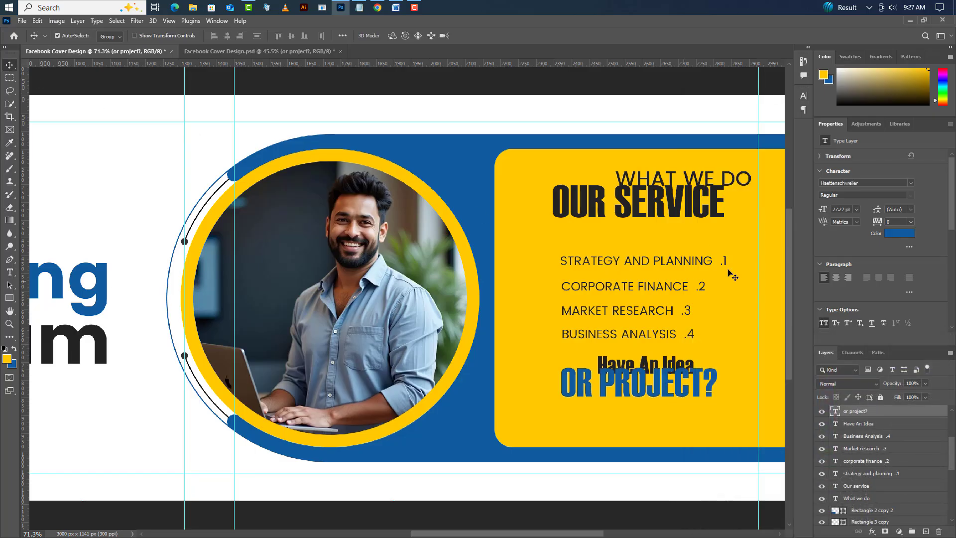
{"action": "left_click_drag", "start_coordinate": [715, 209], "coordinate": [741, 216]}
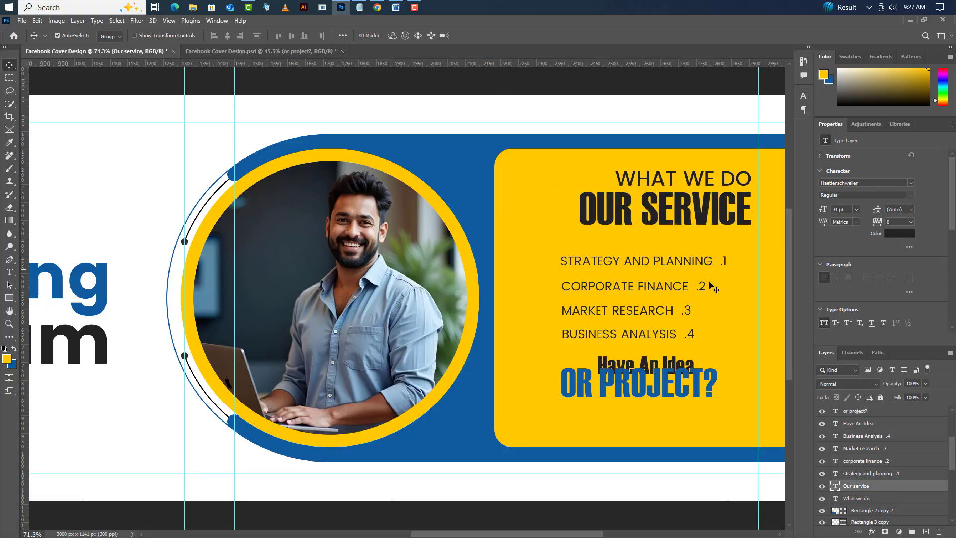
{"action": "left_click_drag", "start_coordinate": [672, 312], "coordinate": [673, 315]}
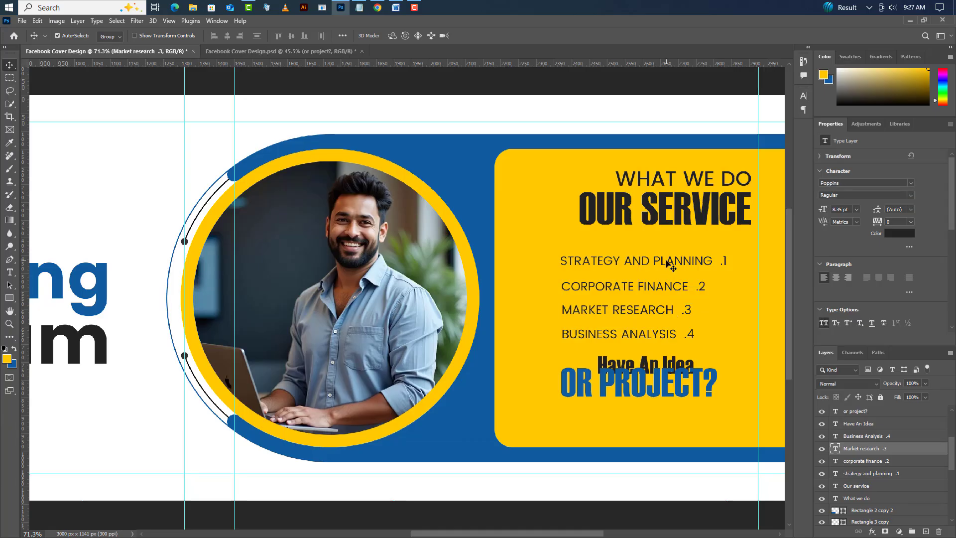
{"action": "left_click", "coordinate": [666, 263]}
{"action": "left_click_drag", "start_coordinate": [666, 264], "coordinate": [667, 266]}
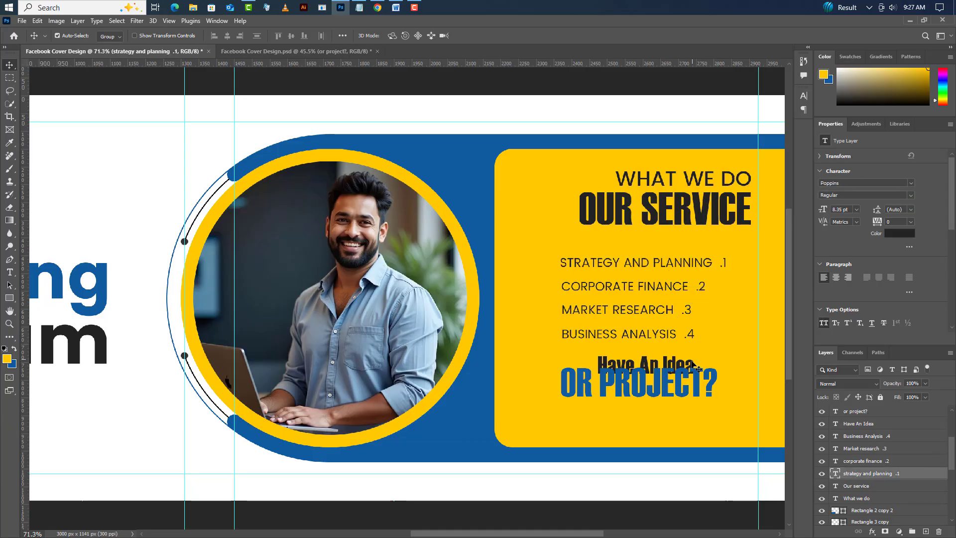
- Position "Have An Idea" and "or project?" stacked without overlap near the yellow panel's lower edge, in line with the heading's right end
{"action": "left_click", "coordinate": [697, 368]}
{"action": "left_click_drag", "start_coordinate": [691, 365], "coordinate": [749, 377]}
{"action": "left_click_drag", "start_coordinate": [692, 400], "coordinate": [728, 419]}
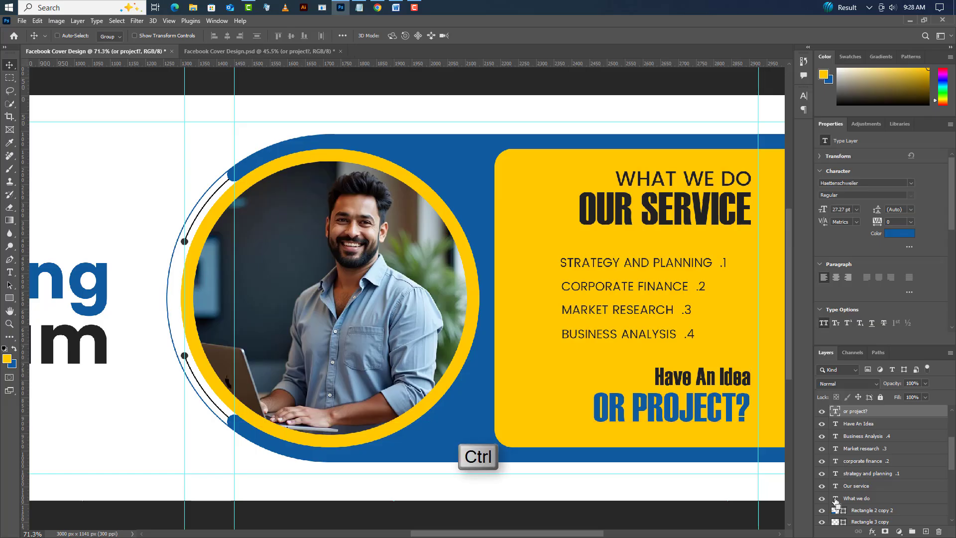
- Align the right edges of all text layers from "Our service" through "or project?" to a selection of the "What we do" text, and deselect
{"action": "left_click", "coordinate": [835, 499], "text": "ctrl"}
{"action": "left_click", "coordinate": [881, 488]}
{"action": "left_click", "coordinate": [874, 474], "text": "shift"}
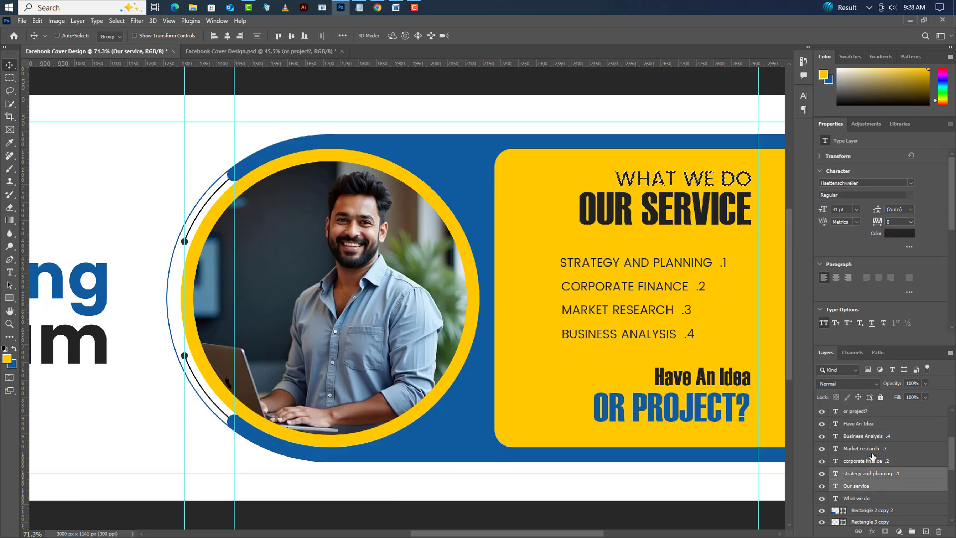
{"action": "left_click", "coordinate": [872, 461], "text": "shift"}
{"action": "left_click", "coordinate": [870, 449], "text": "shift"}
{"action": "left_click", "coordinate": [869, 437], "text": "shift"}
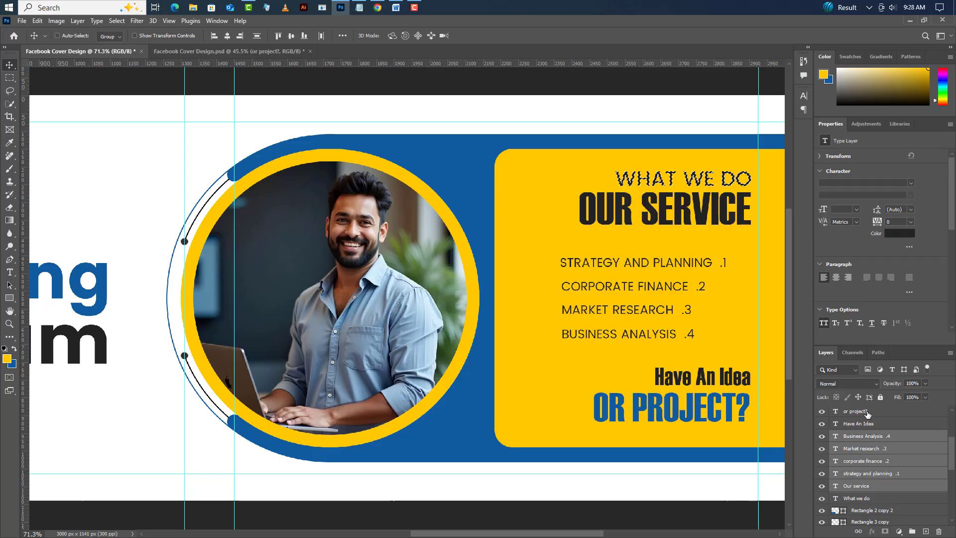
{"action": "left_click", "coordinate": [868, 424], "text": "shift"}
{"action": "left_click", "coordinate": [870, 412], "text": "shift"}
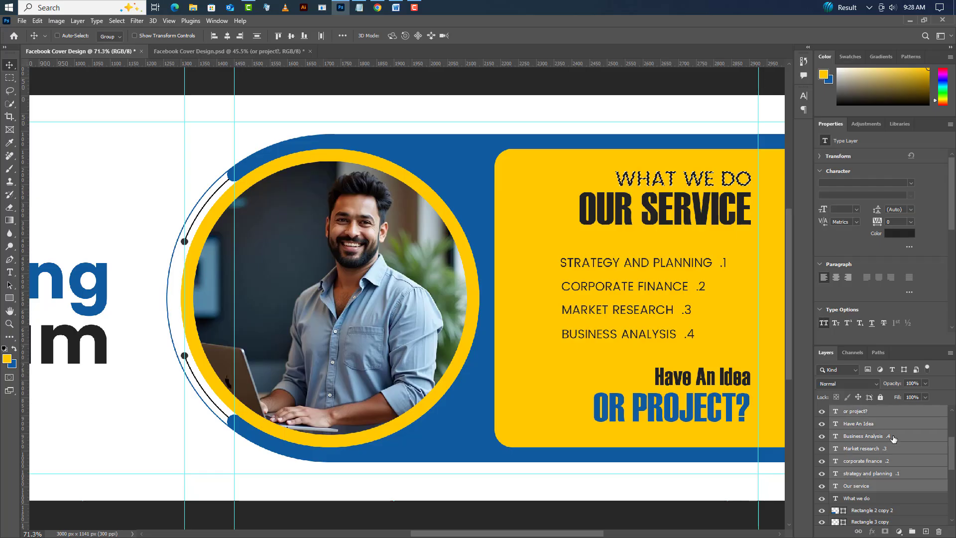
{"action": "left_click", "coordinate": [239, 38]}
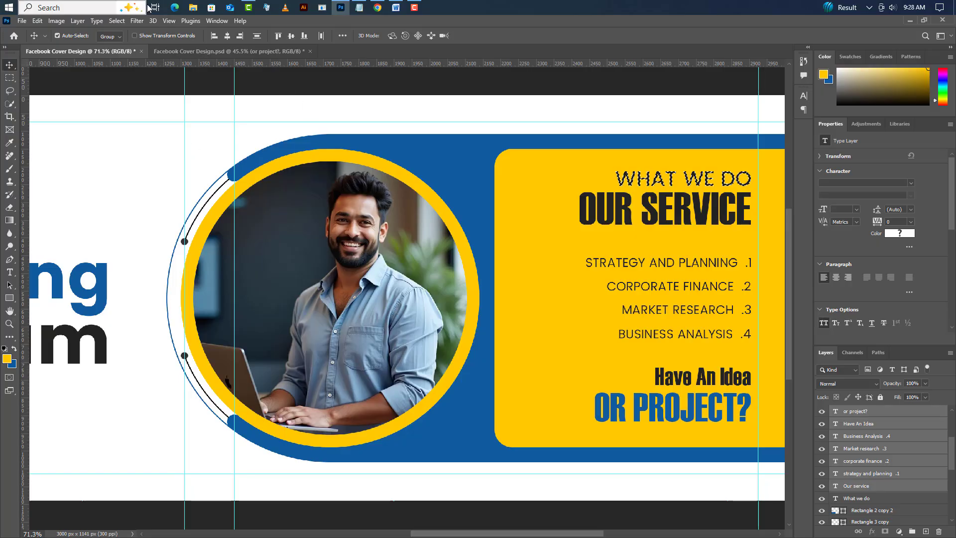
{"action": "left_click", "coordinate": [117, 20]}
{"action": "left_click", "coordinate": [126, 41]}
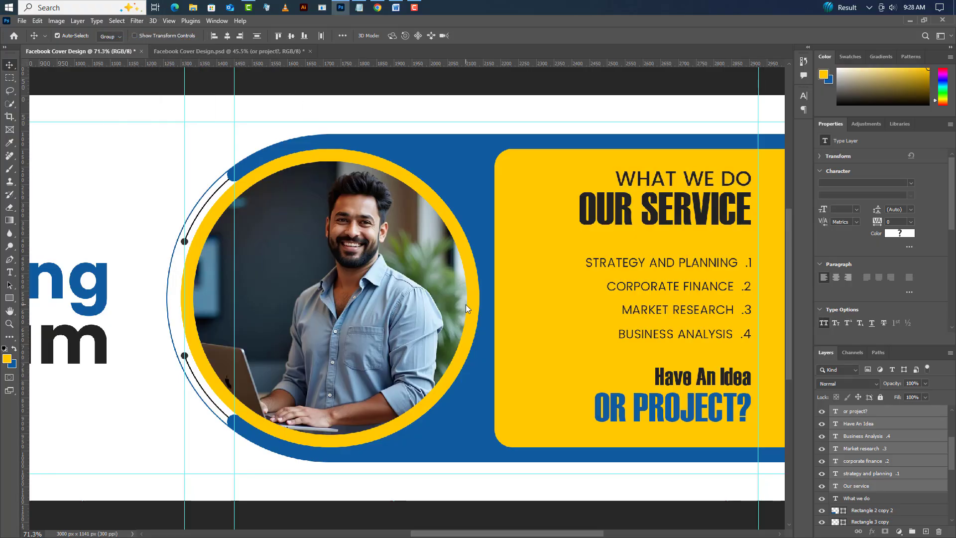
- Add a yellow "+" text layer on the white area below the word "Team" at 23 pt
{"action": "scroll", "coordinate": [581, 454], "scroll_direction": "down", "scroll_amount": 5}
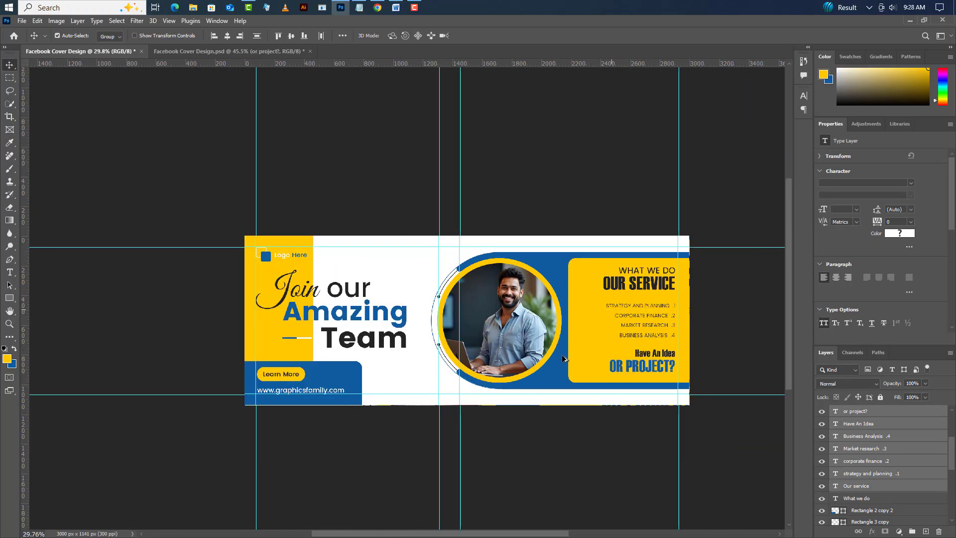
{"action": "scroll", "coordinate": [670, 347], "scroll_direction": "up", "scroll_amount": 3}
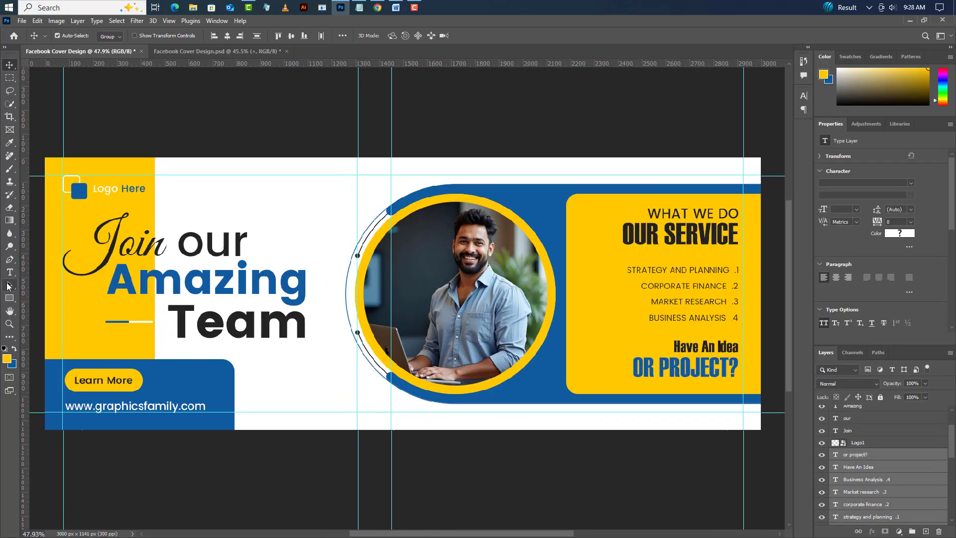
{"action": "left_click", "coordinate": [9, 272]}
{"action": "left_click", "coordinate": [308, 373]}
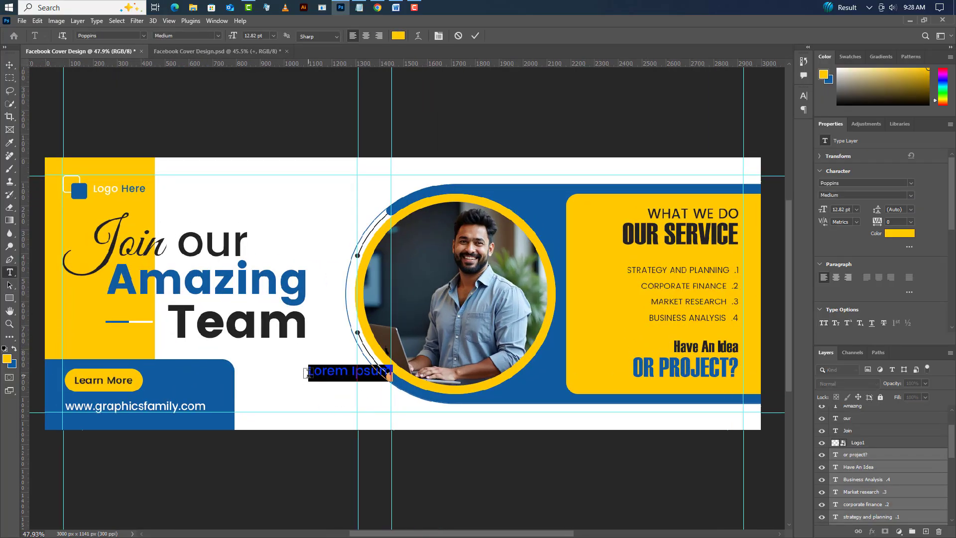
{"action": "key", "text": "BackSpace"}
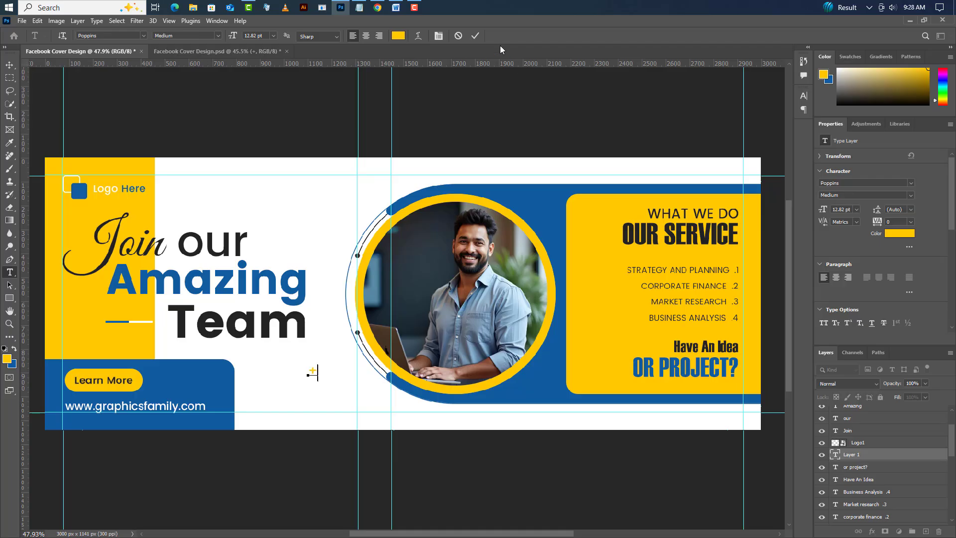
{"action": "type", "text": "+"}
{"action": "left_click", "coordinate": [476, 36]}
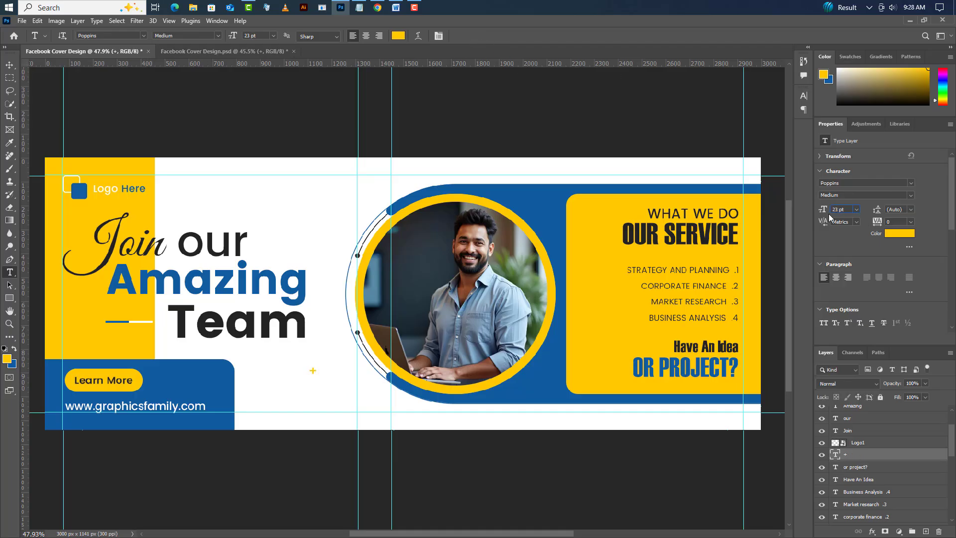
- Duplicate the yellow "+" layer and move the copy onto the blue area between the photo and the service panel
{"action": "right_click", "coordinate": [900, 455]}
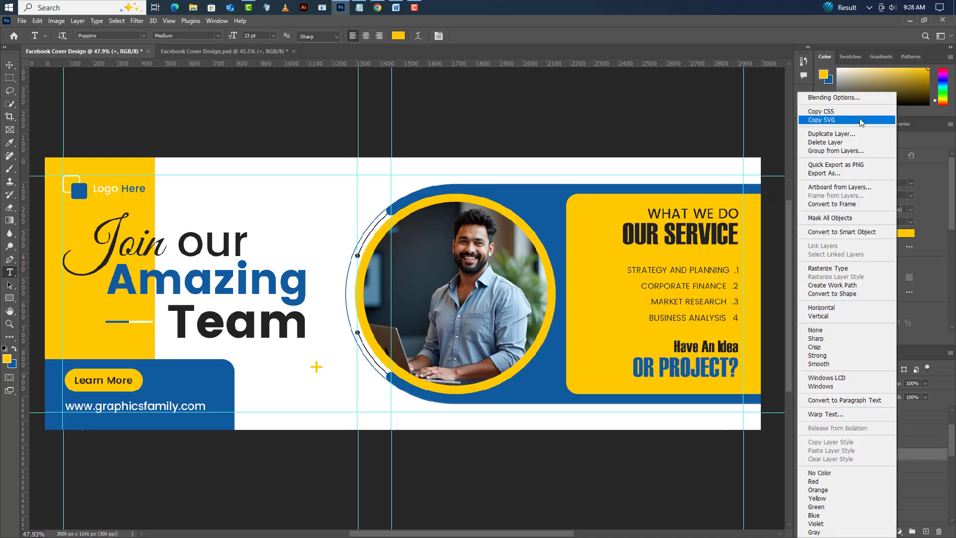
{"action": "left_click", "coordinate": [867, 124]}
{"action": "left_click", "coordinate": [559, 164]}
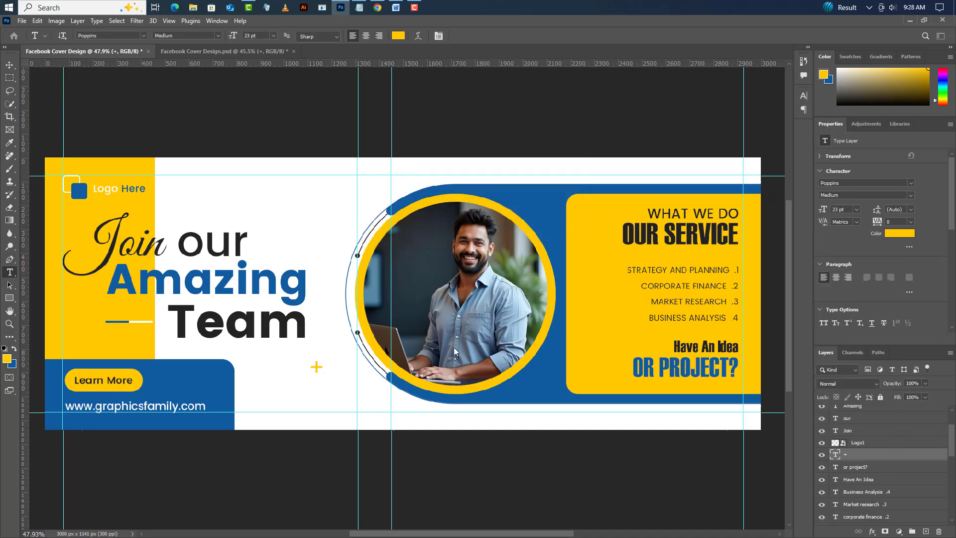
{"action": "left_click", "coordinate": [9, 63]}
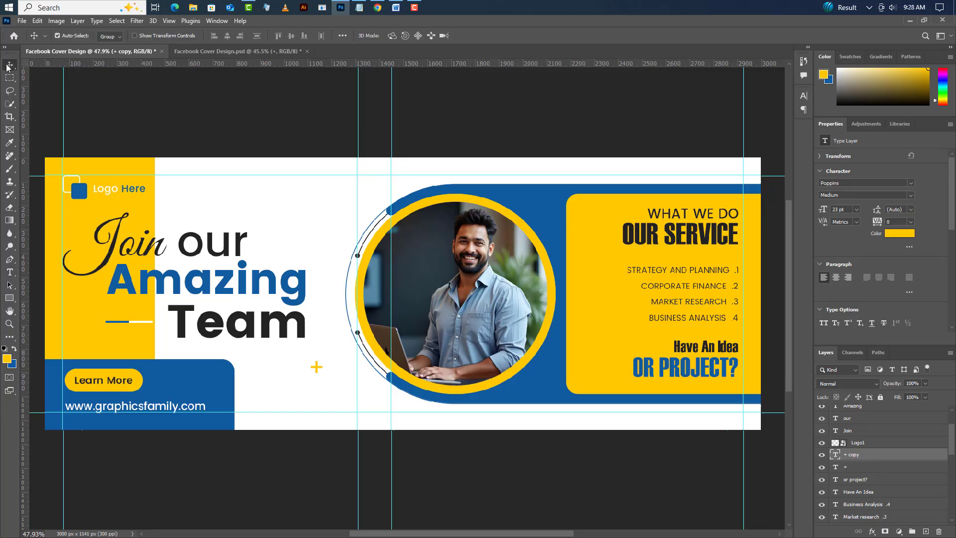
{"action": "left_click_drag", "start_coordinate": [316, 369], "coordinate": [545, 208]}
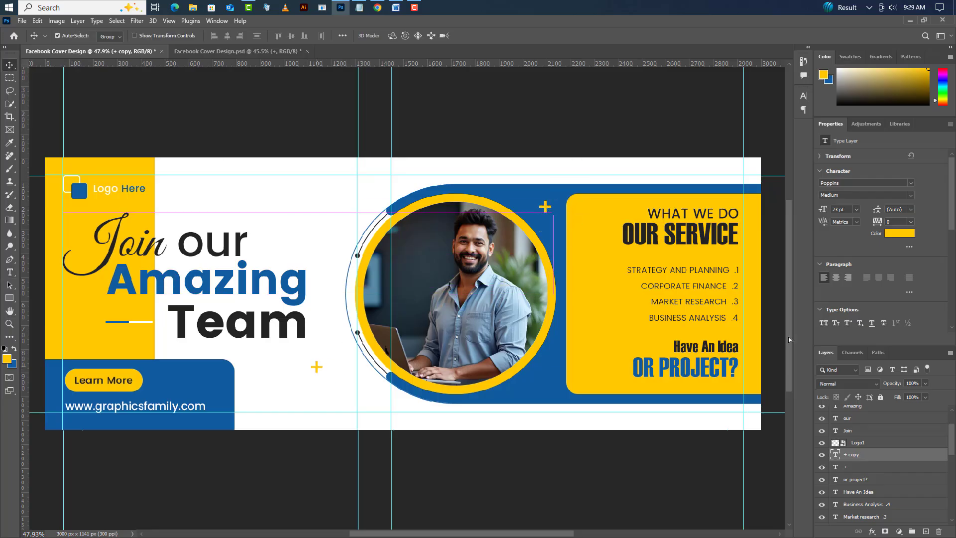
- Recolor the copied "+" on the blue area to white #ffffff
{"action": "left_click", "coordinate": [899, 233]}
{"action": "left_click_drag", "start_coordinate": [720, 411], "coordinate": [691, 363]}
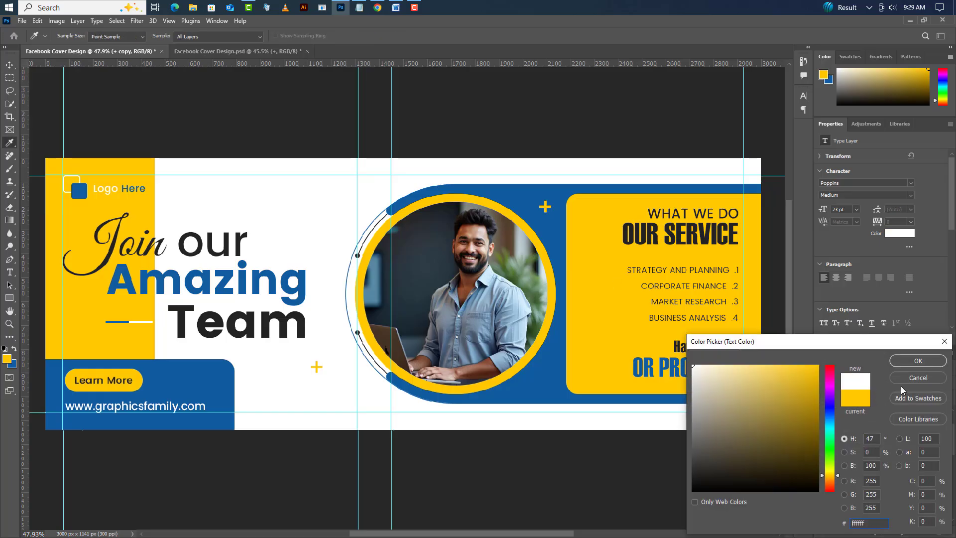
{"action": "left_click", "coordinate": [912, 362]}
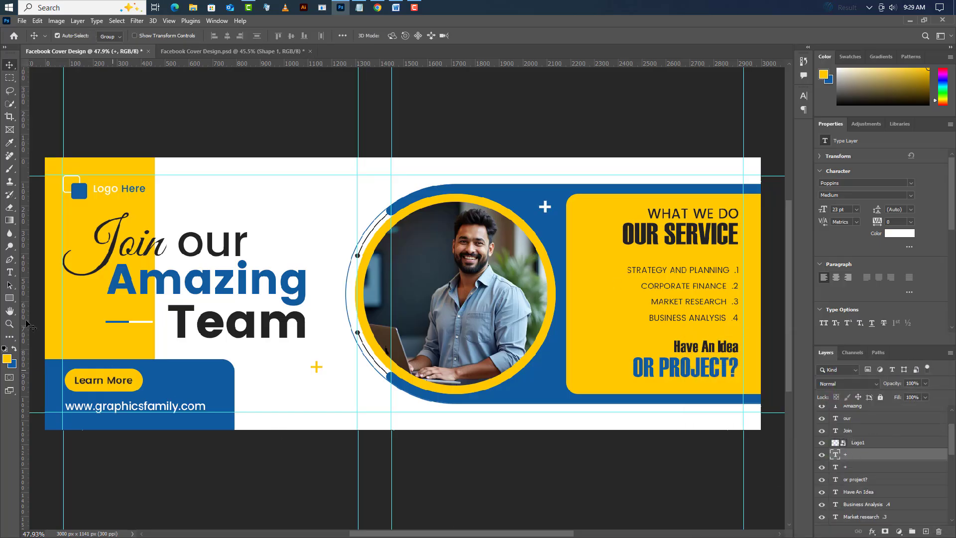
- Draw a circle about 88 px in diameter with the Ellipse tool in the yellow block, just above the "Learn More" button
{"action": "left_click", "coordinate": [10, 299]}
{"action": "left_click", "coordinate": [55, 308]}
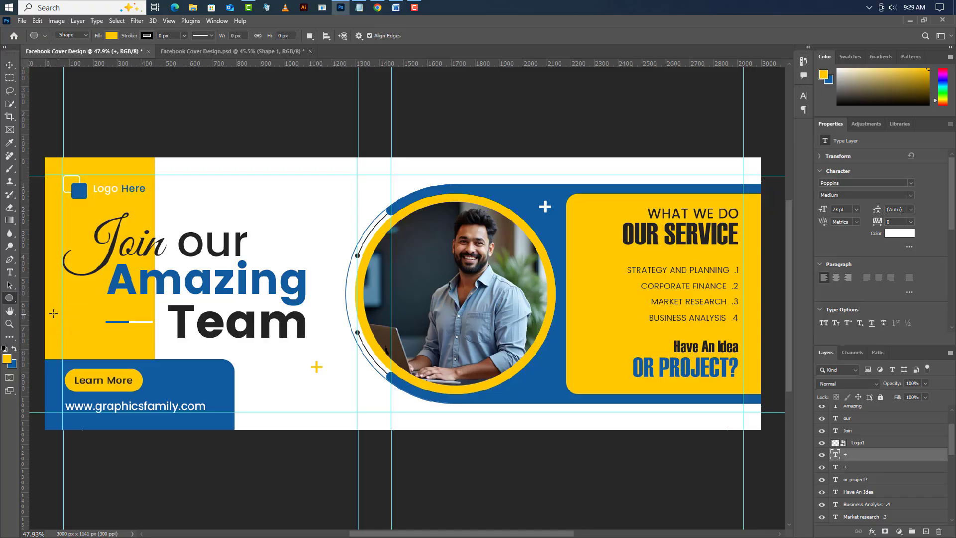
{"action": "left_click_drag", "start_coordinate": [49, 319], "coordinate": [74, 342]}
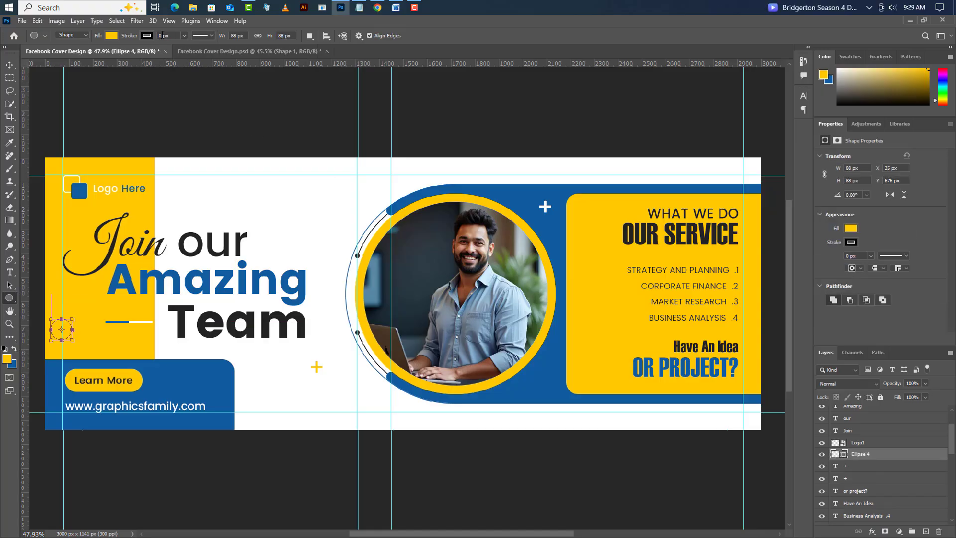
- Give the small circle a 5 px stroke and no fill
{"action": "type", "text": "5"}
{"action": "key", "text": "Return"}
{"action": "left_click", "coordinate": [111, 37]}
{"action": "left_click", "coordinate": [54, 54]}
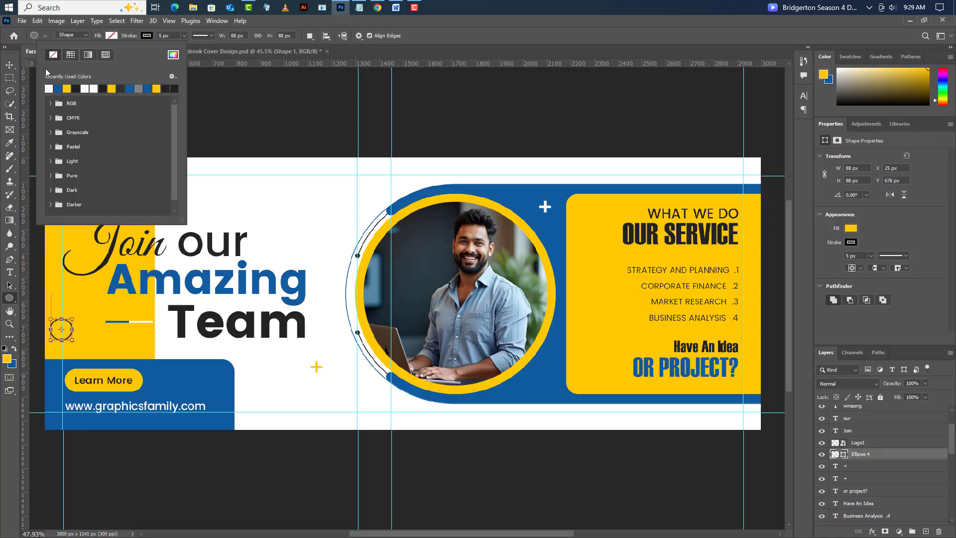
{"action": "left_click", "coordinate": [8, 64]}
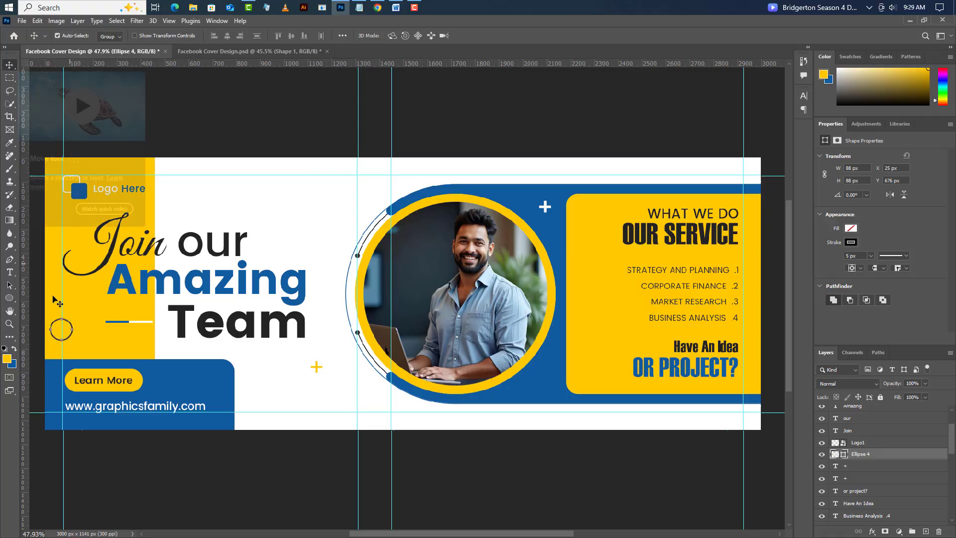
- Add a "-" text layer in the yellow panel, beside the end of the "What we do" heading
{"action": "left_click", "coordinate": [9, 272]}
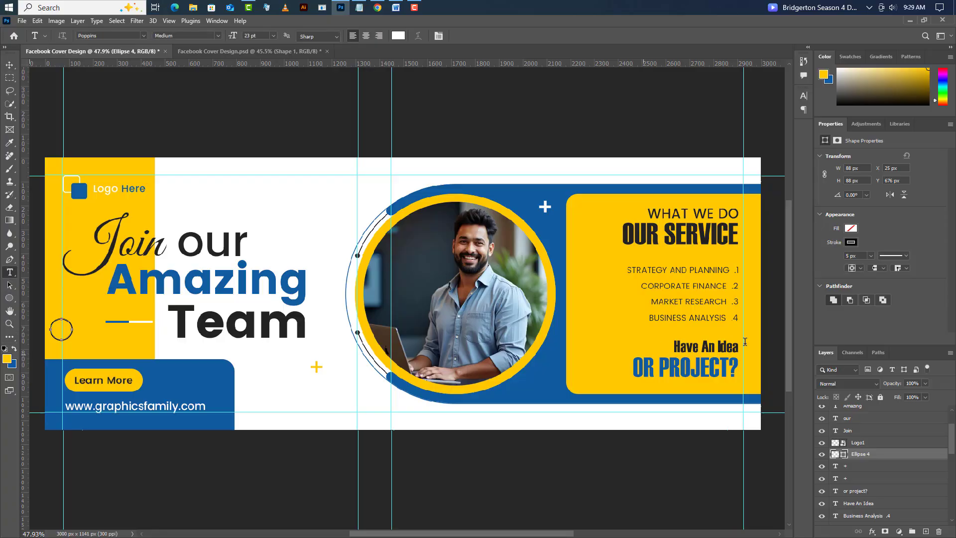
{"action": "left_click", "coordinate": [747, 216]}
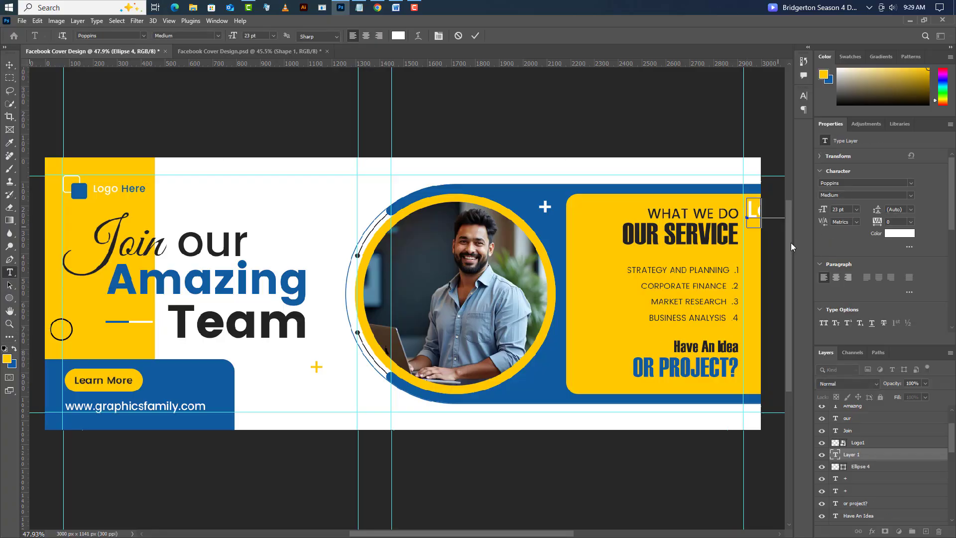
{"action": "left_click", "coordinate": [474, 36]}
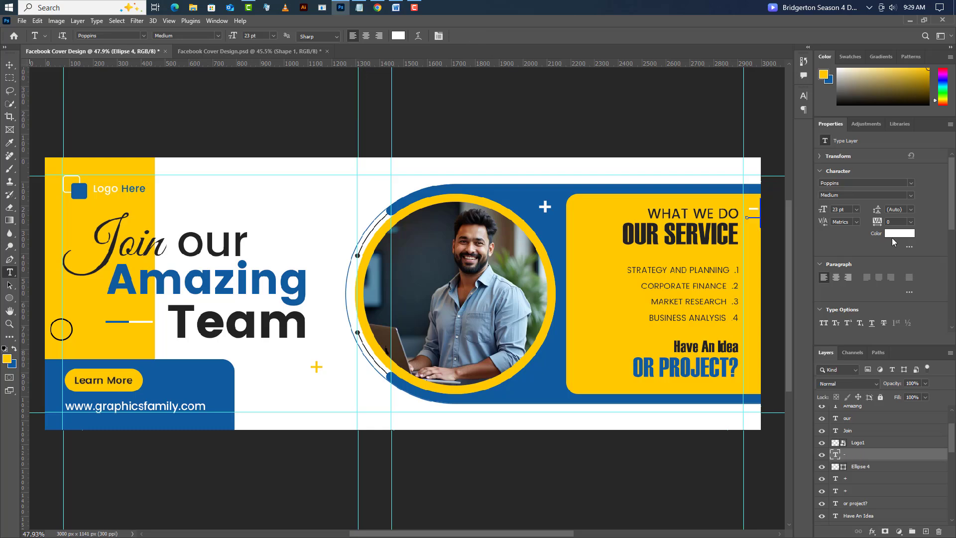
- Recolor the "-" text to blue #105ba0 by sampling the blue shape, and move it slightly down beside the service headings
{"action": "left_click", "coordinate": [899, 233]}
{"action": "left_click", "coordinate": [561, 209]}
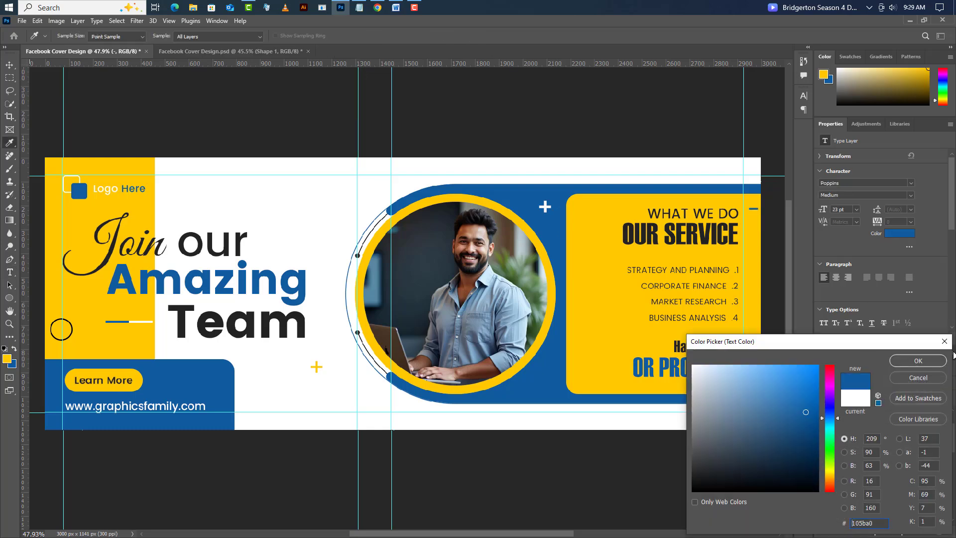
{"action": "left_click", "coordinate": [931, 362]}
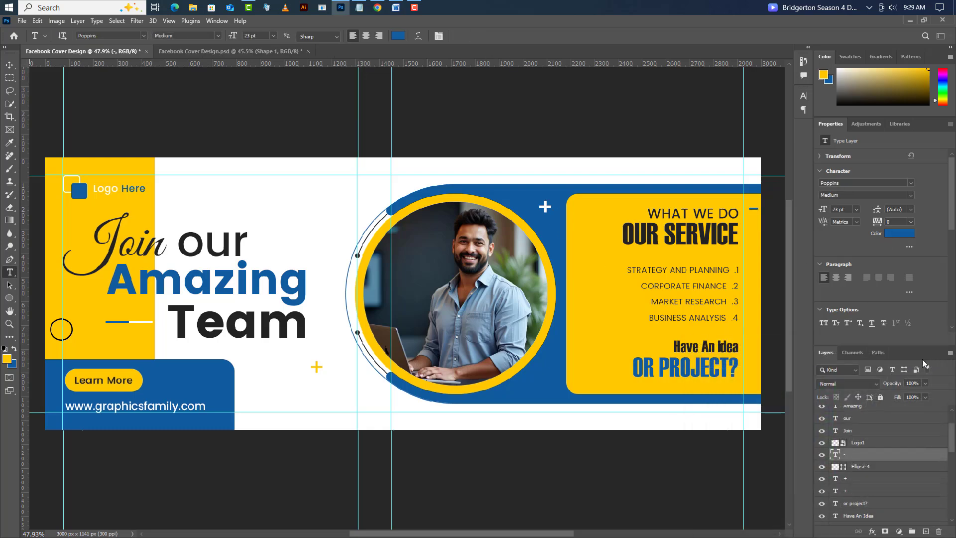
{"action": "left_click", "coordinate": [10, 65]}
{"action": "left_click_drag", "start_coordinate": [755, 210], "coordinate": [756, 223]}
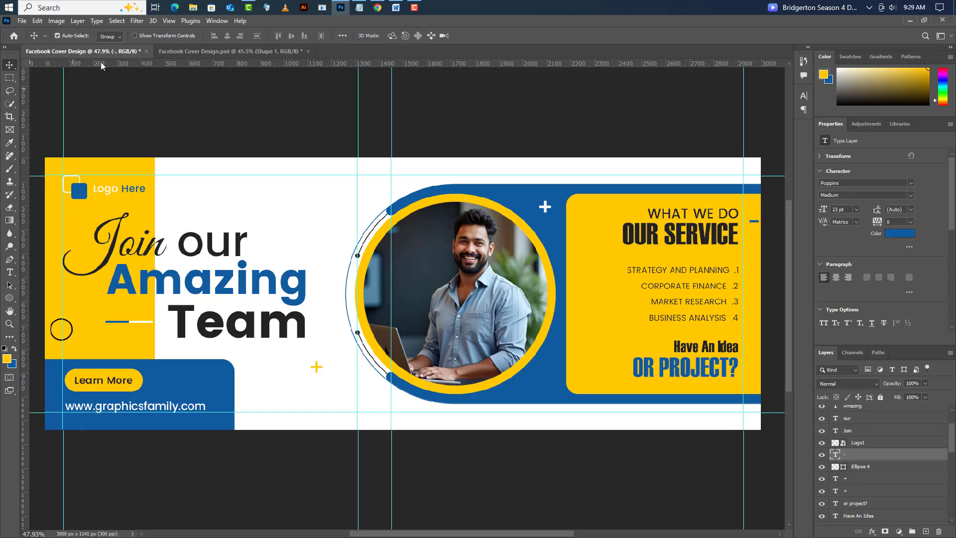
- Show the document grid
{"action": "left_click", "coordinate": [168, 21]}
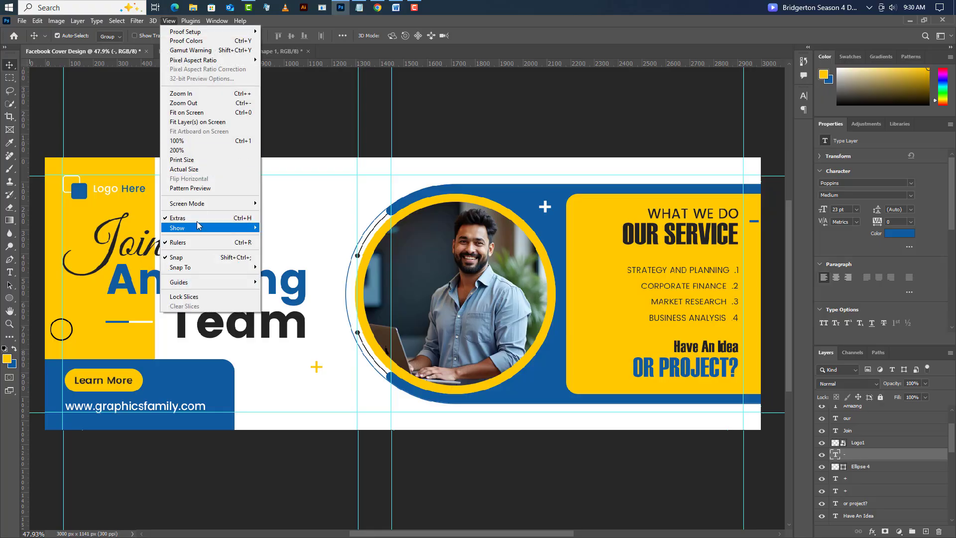
{"action": "mouse_move", "coordinate": [199, 230]}
{"action": "left_click", "coordinate": [279, 256]}
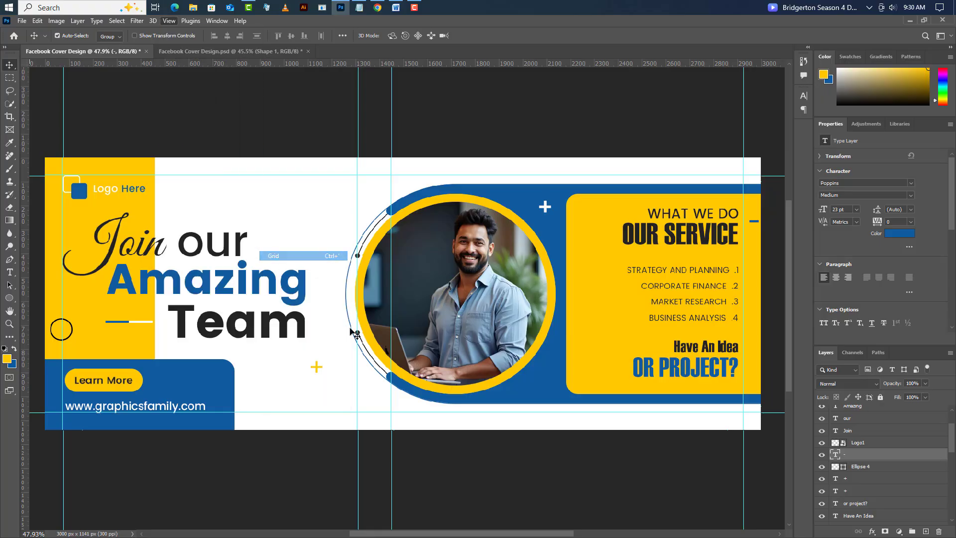
- Draw an open wavy line about 375 px wide and 75 px high above the headline with the Curvature Pen tool, following the grid
{"action": "right_click", "coordinate": [9, 262]}
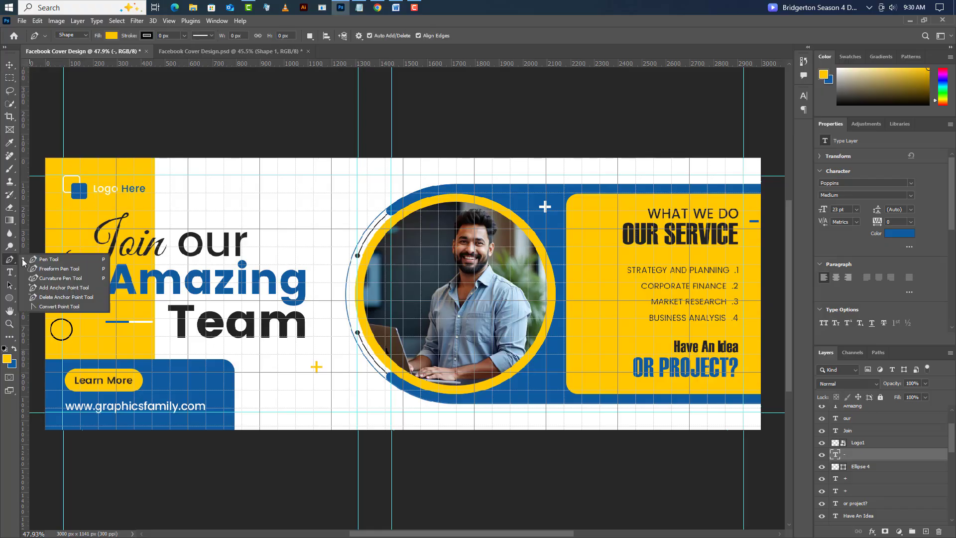
{"action": "left_click", "coordinate": [186, 272]}
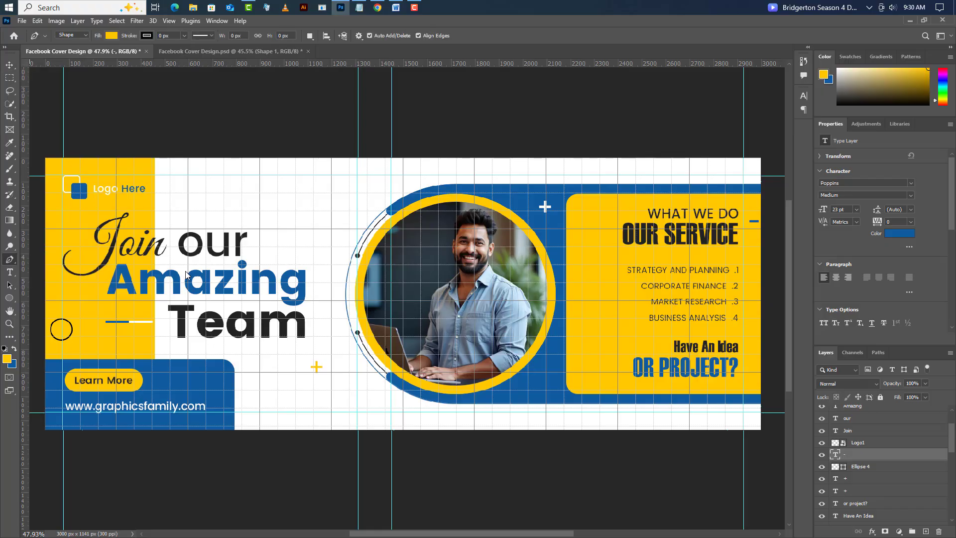
{"action": "left_click", "coordinate": [188, 175]}
{"action": "left_click", "coordinate": [206, 193]}
{"action": "left_click", "coordinate": [223, 175]}
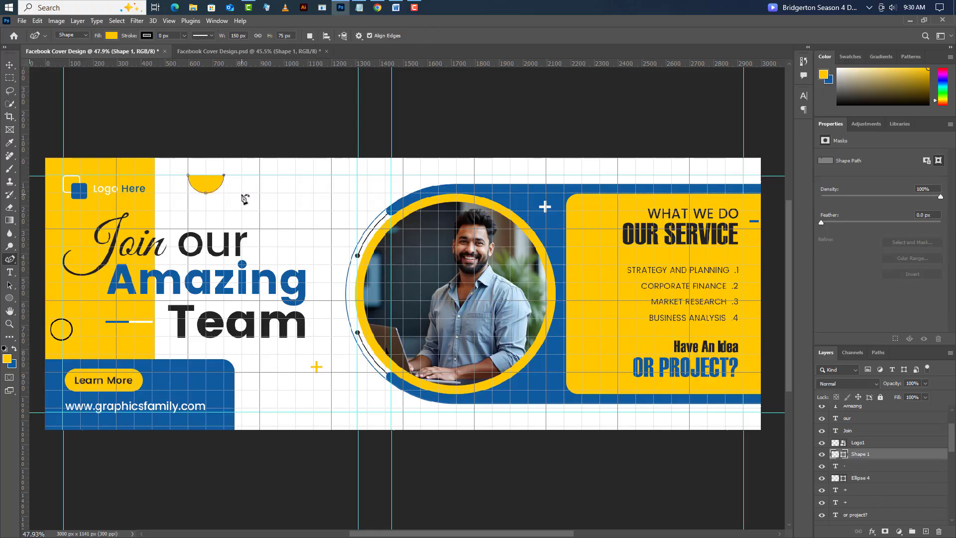
{"action": "left_click", "coordinate": [242, 193]}
{"action": "left_click", "coordinate": [260, 175]}
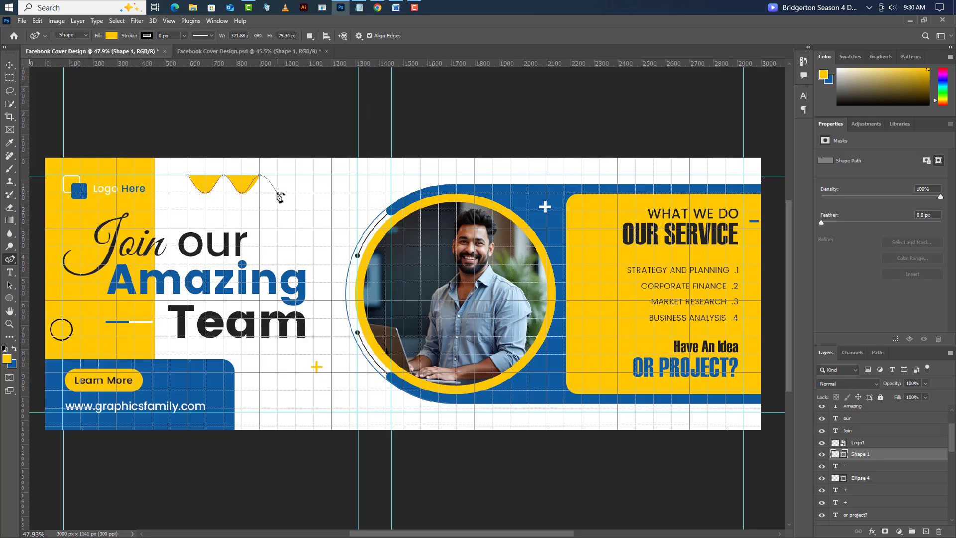
{"action": "left_click", "coordinate": [277, 192]}
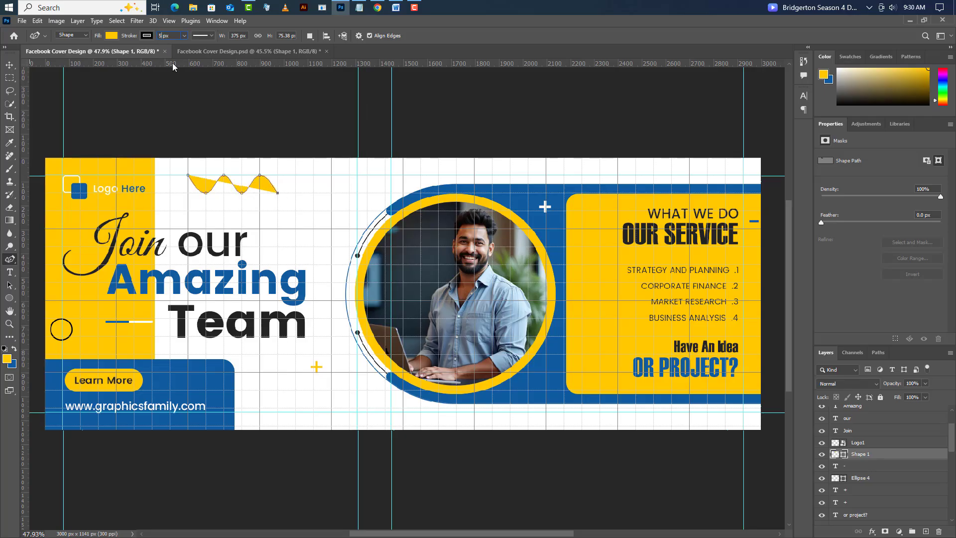
- Give the wavy line a 5 px stroke and no fill
{"action": "left_click", "coordinate": [112, 35]}
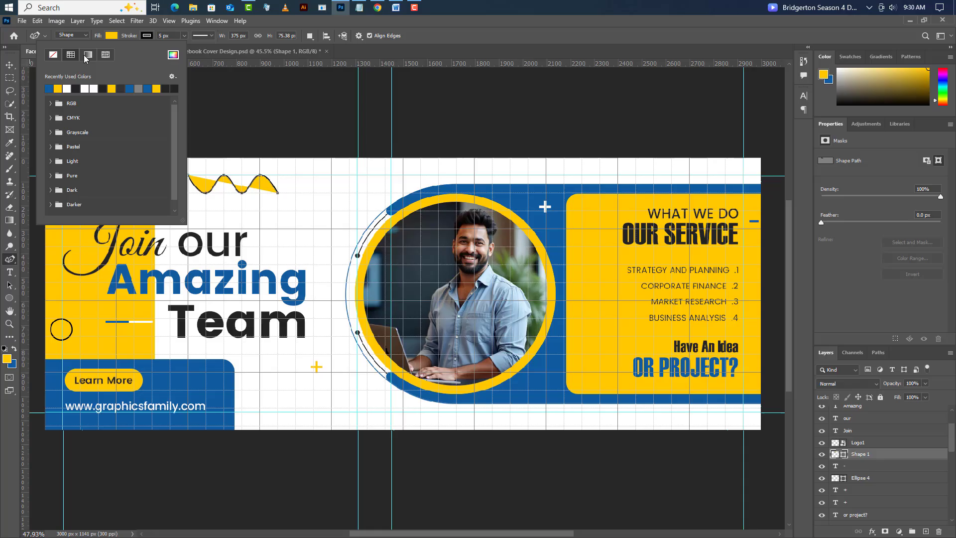
{"action": "left_click", "coordinate": [55, 55]}
{"action": "key", "text": "v"}
- Scale the wavy line to about 66% and move it slightly toward the photo, above the word "our"
{"action": "left_click", "coordinate": [38, 20]}
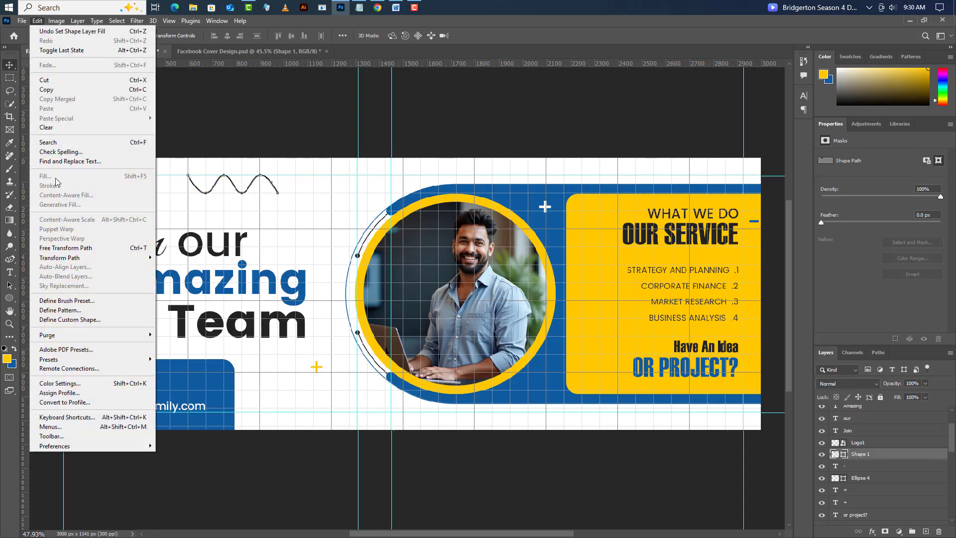
{"action": "left_click", "coordinate": [57, 248]}
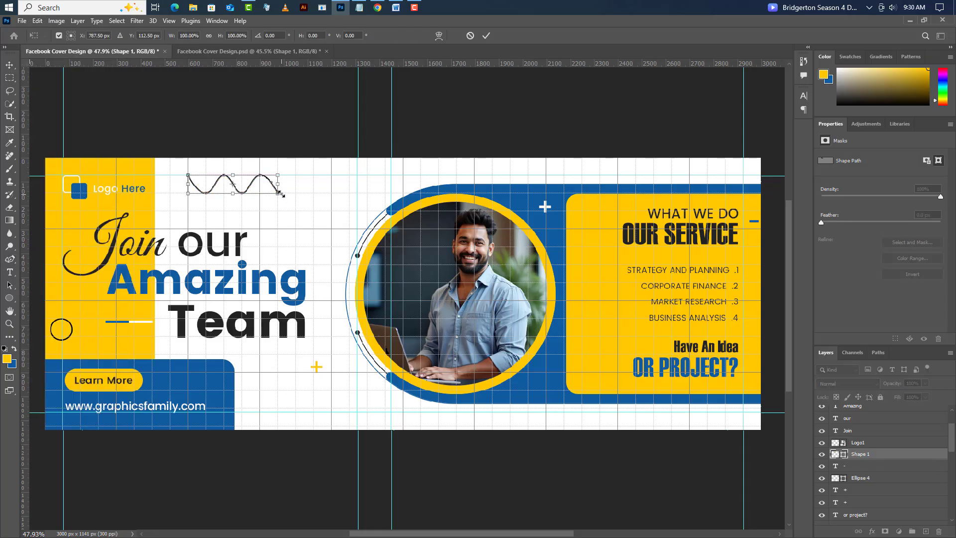
{"action": "mouse_move", "coordinate": [282, 194]}
{"action": "left_mouse_down"}
{"action": "mouse_move", "coordinate": [255, 190]}
{"action": "mouse_move", "coordinate": [286, 201]}
{"action": "left_mouse_up"}
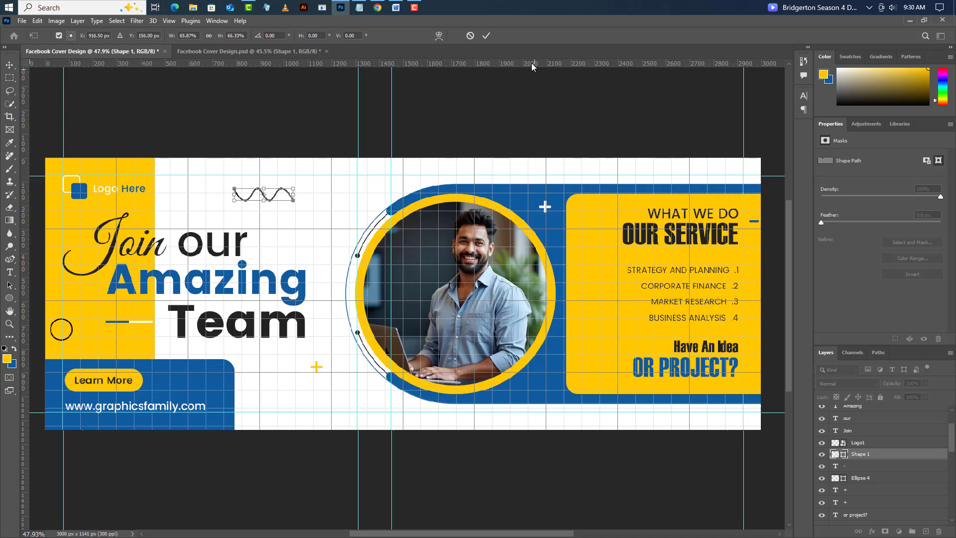
{"action": "left_click", "coordinate": [487, 36]}
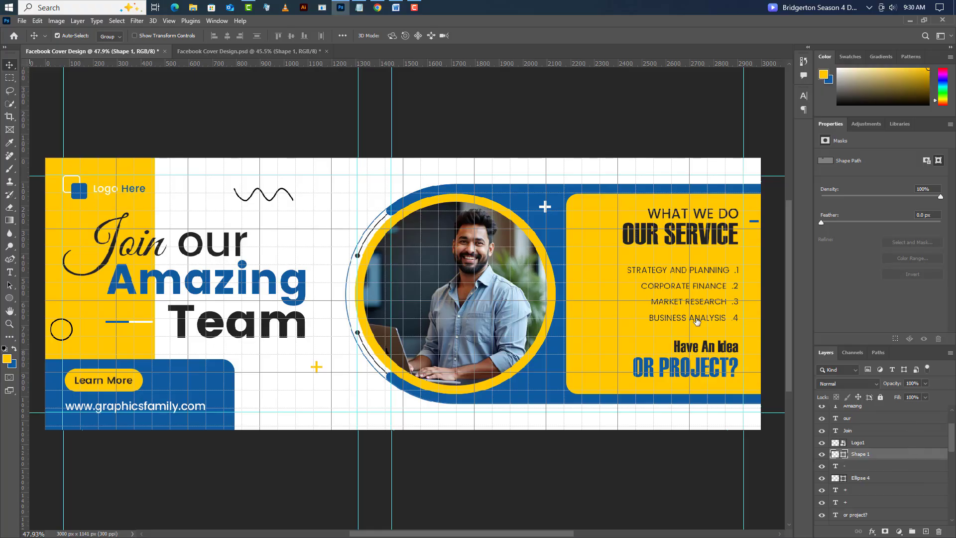
- Apply a blue Color Overlay at 100% opacity to the wavy line and duplicate its layer
{"action": "left_click", "coordinate": [626, 303]}
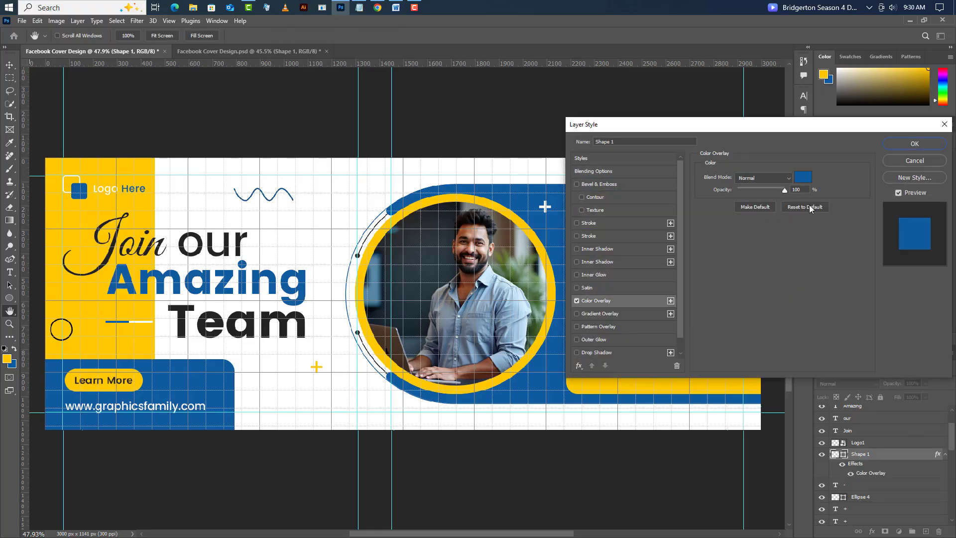
{"action": "left_click", "coordinate": [900, 144]}
{"action": "right_click", "coordinate": [909, 454]}
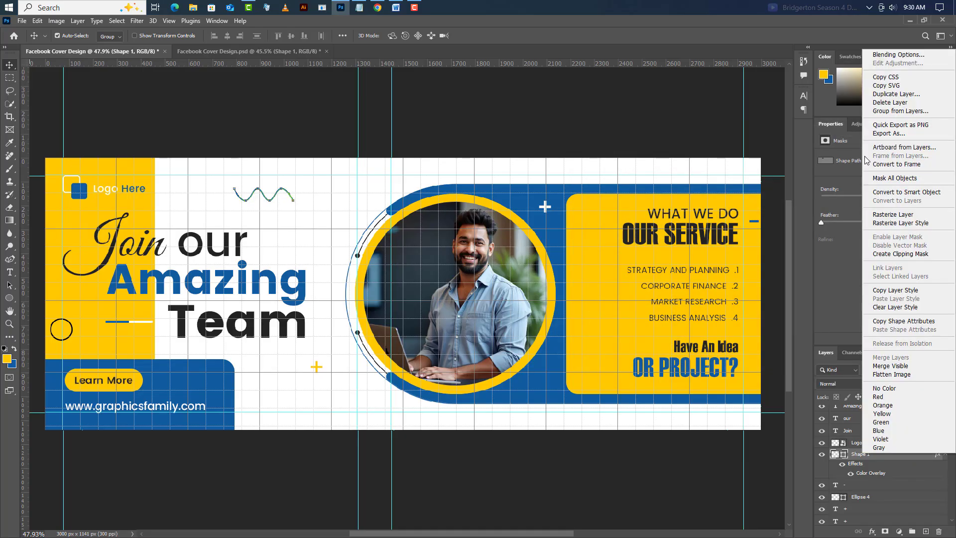
{"action": "left_click", "coordinate": [897, 95]}
{"action": "left_click", "coordinate": [566, 163]}
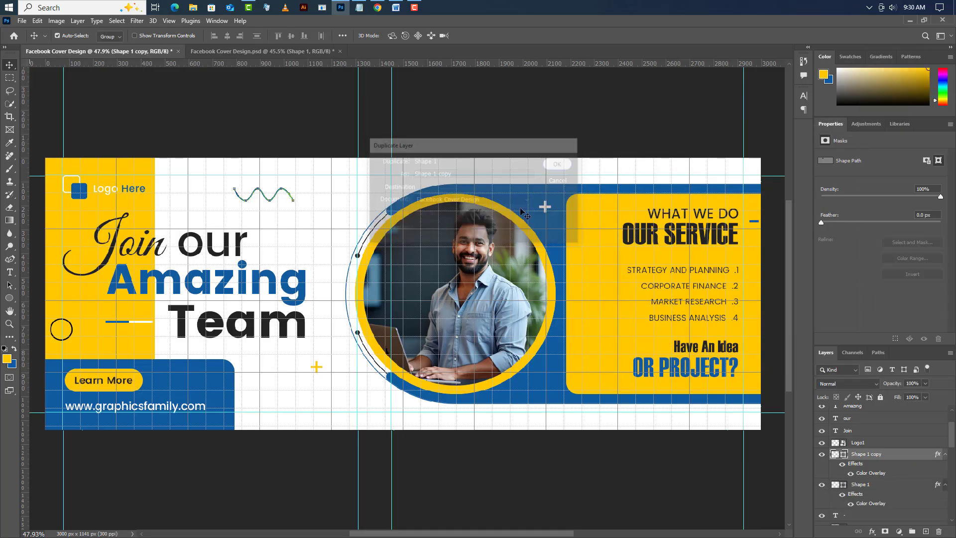
- Scale the wave copy to about 65%, rotate it about 32°, and place it across the blue shape's lower edge beside the photo
{"action": "left_click", "coordinate": [38, 21]}
{"action": "left_click", "coordinate": [59, 248]}
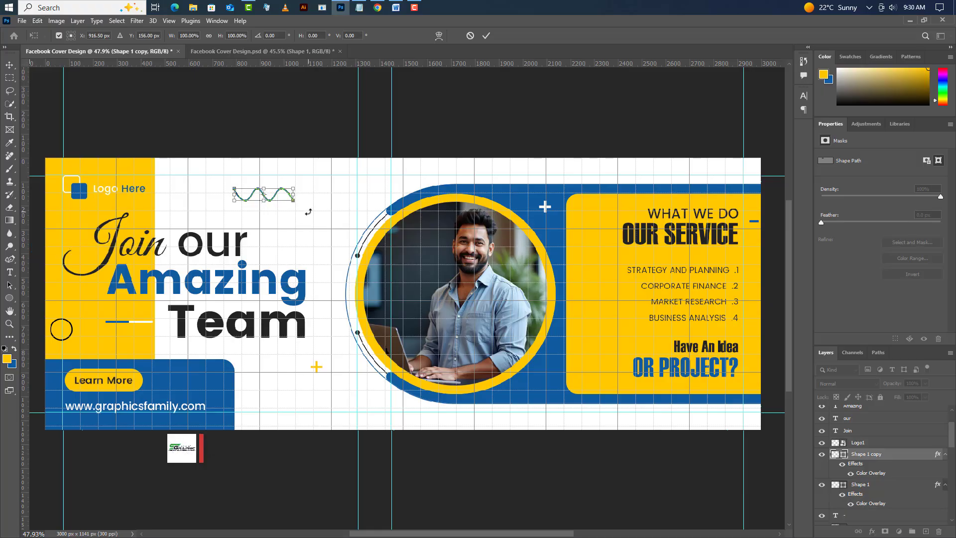
{"action": "left_click_drag", "start_coordinate": [308, 213], "coordinate": [563, 413]}
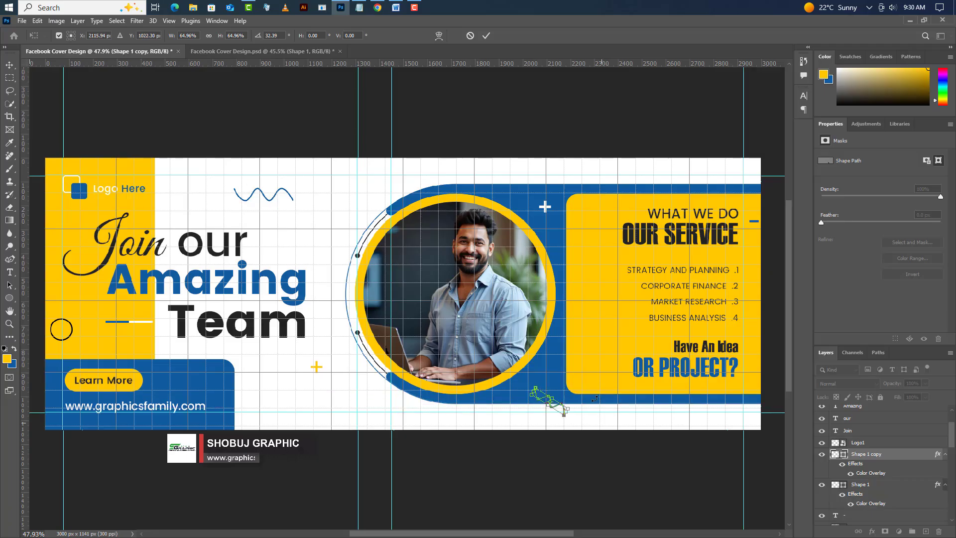
{"action": "left_click", "coordinate": [486, 35]}
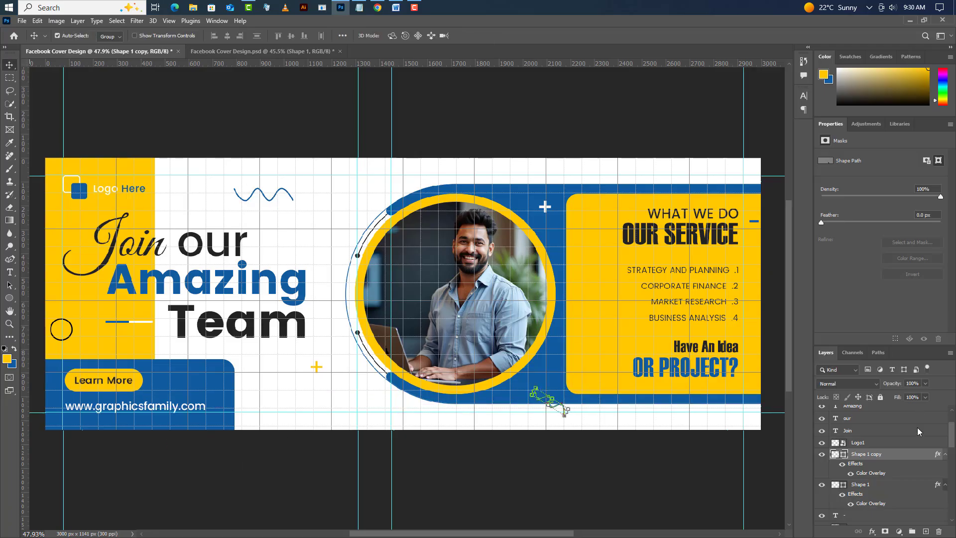
- Change the wave copy's Color Overlay to yellow #ffca01 by sampling the yellow rectangle
{"action": "double_click", "coordinate": [875, 474]}
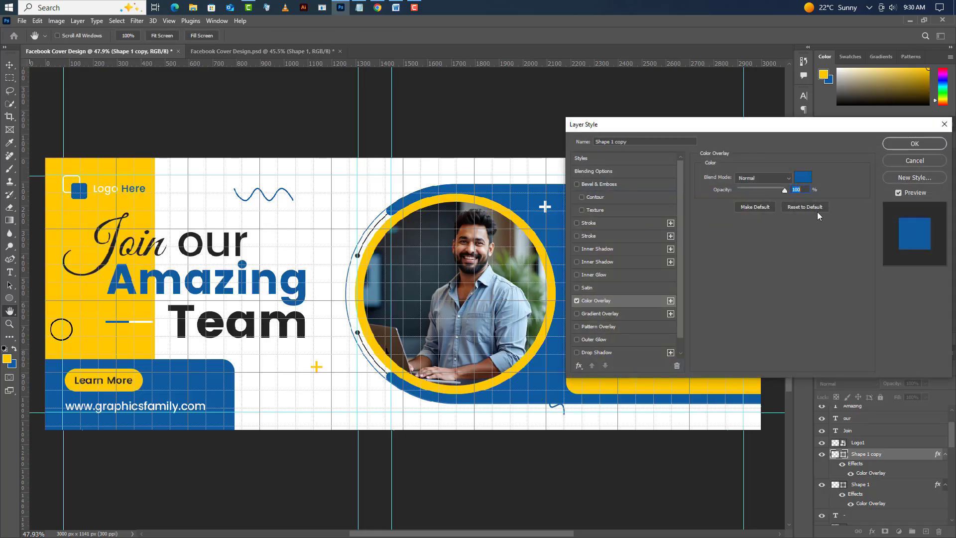
{"action": "left_click", "coordinate": [805, 180]}
{"action": "left_click", "coordinate": [145, 201]}
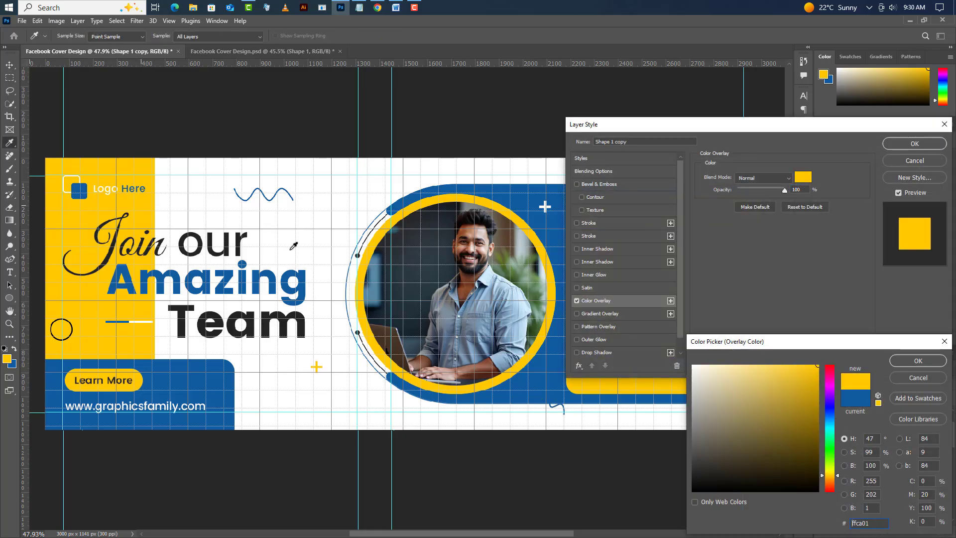
{"action": "left_click", "coordinate": [918, 361]}
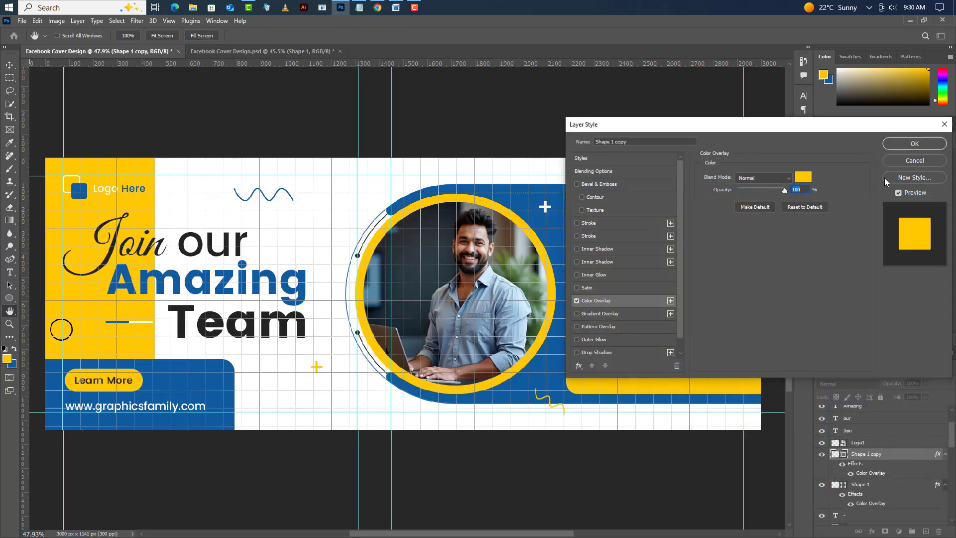
{"action": "left_click", "coordinate": [907, 146]}
- Hide the document grid and clear all guides
{"action": "left_click", "coordinate": [168, 21]}
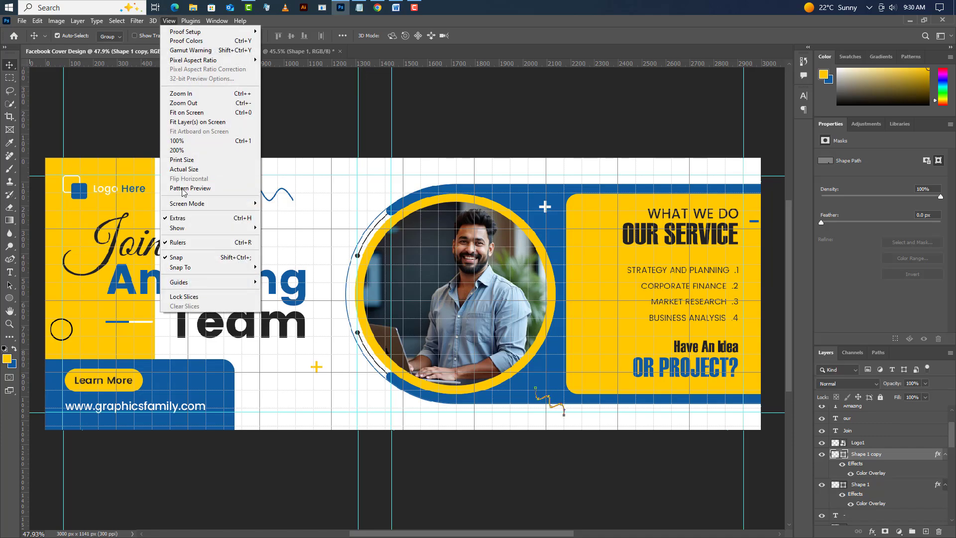
{"action": "mouse_move", "coordinate": [221, 232]}
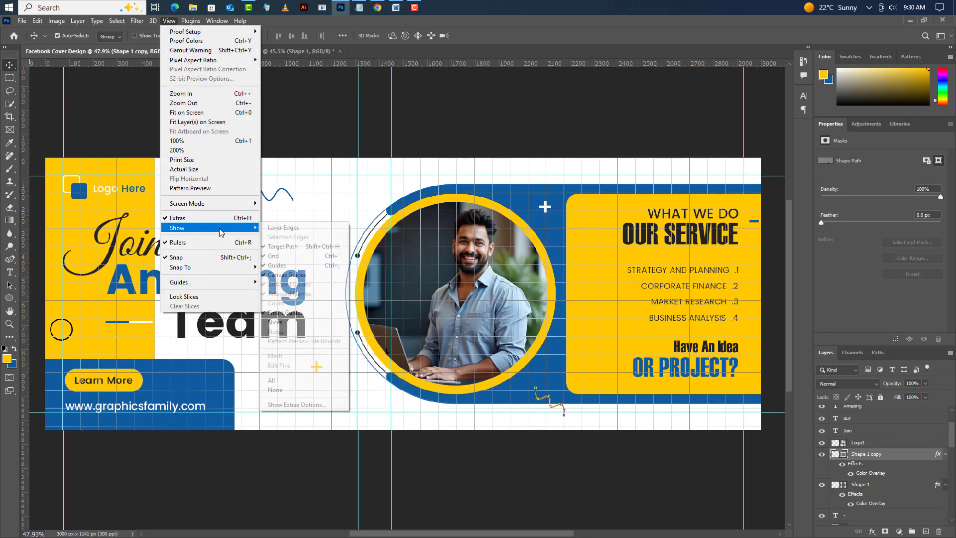
{"action": "left_click", "coordinate": [279, 255]}
{"action": "left_click", "coordinate": [164, 21]}
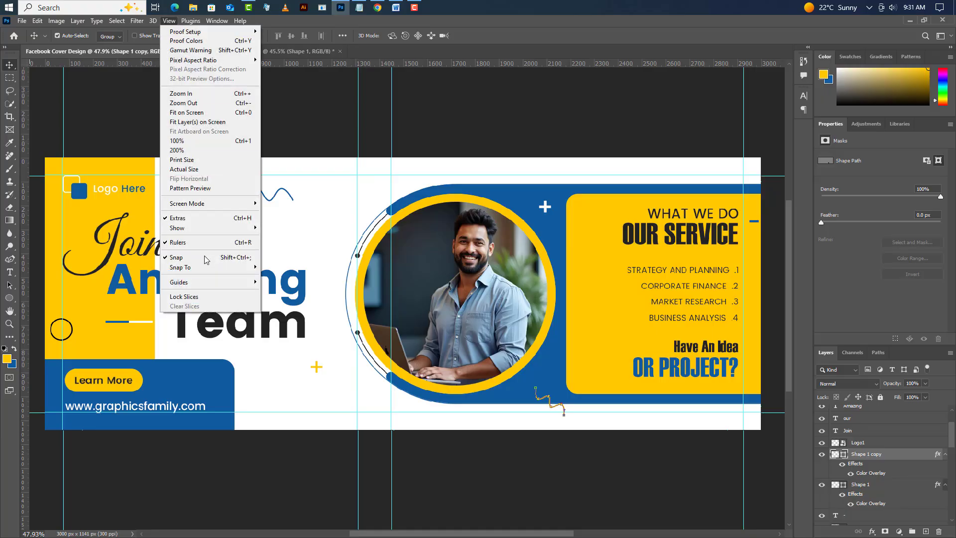
{"action": "mouse_move", "coordinate": [234, 285]}
{"action": "left_click", "coordinate": [293, 301]}
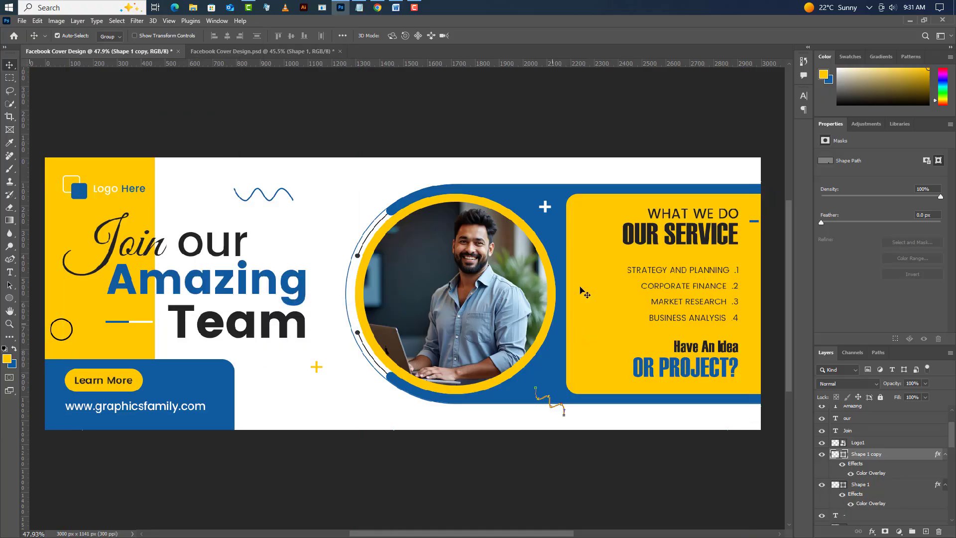